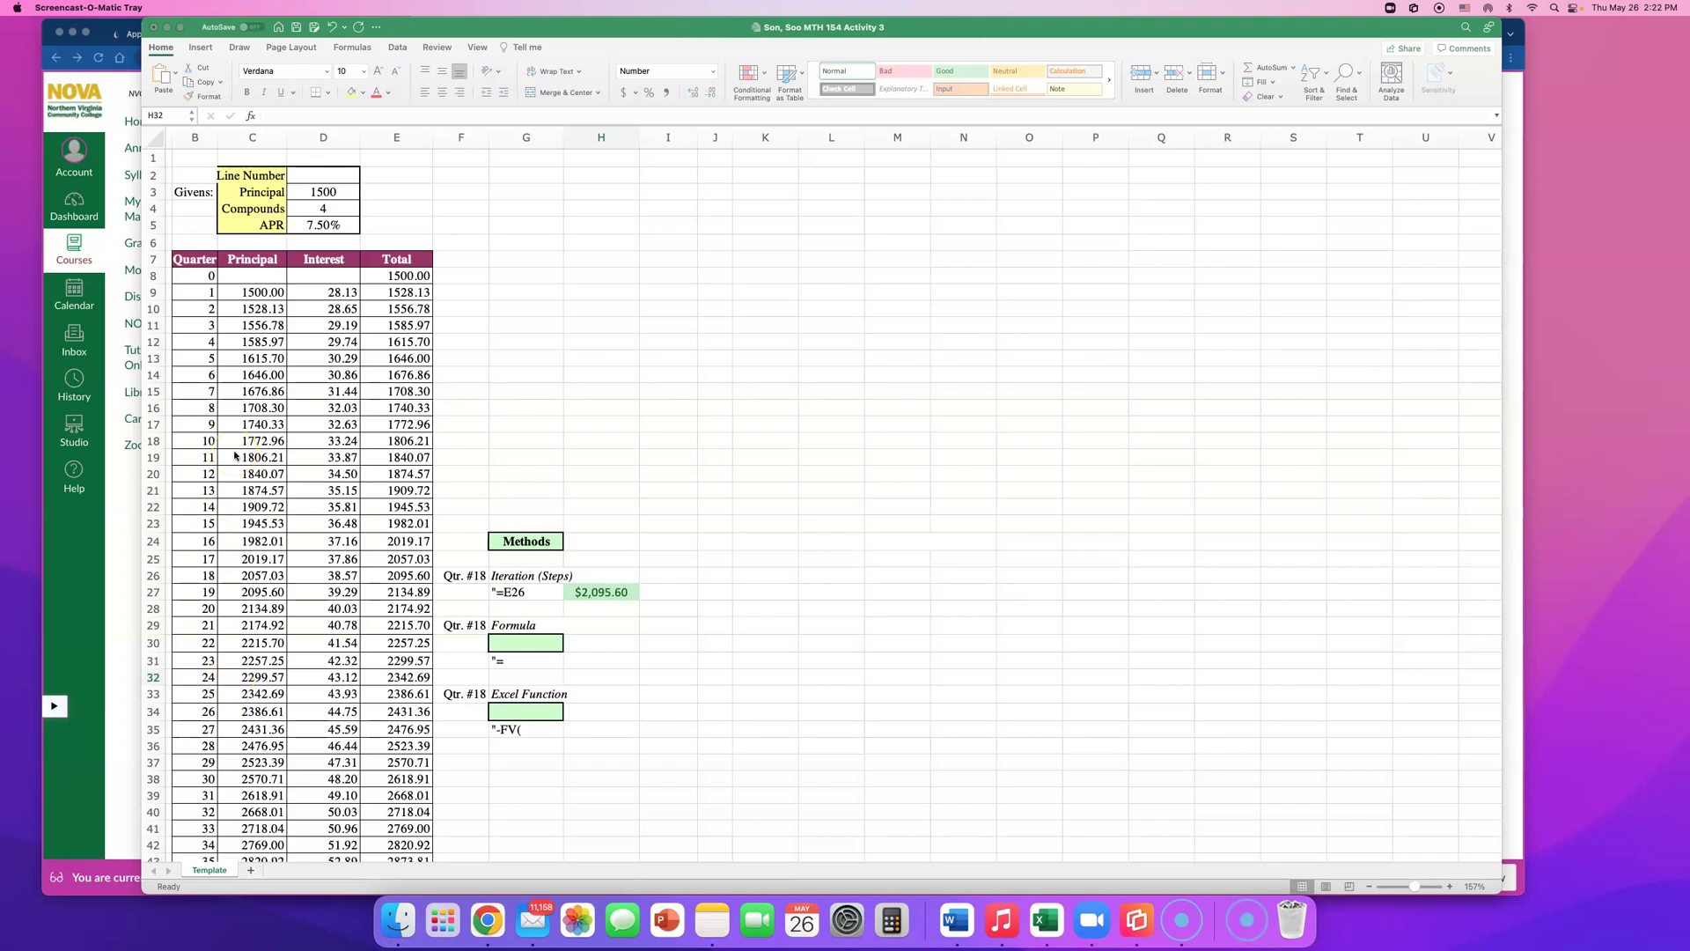
- Bring the Word directions to the front and zoom out to see more of the document
scroll(235, 455, "down", 3)
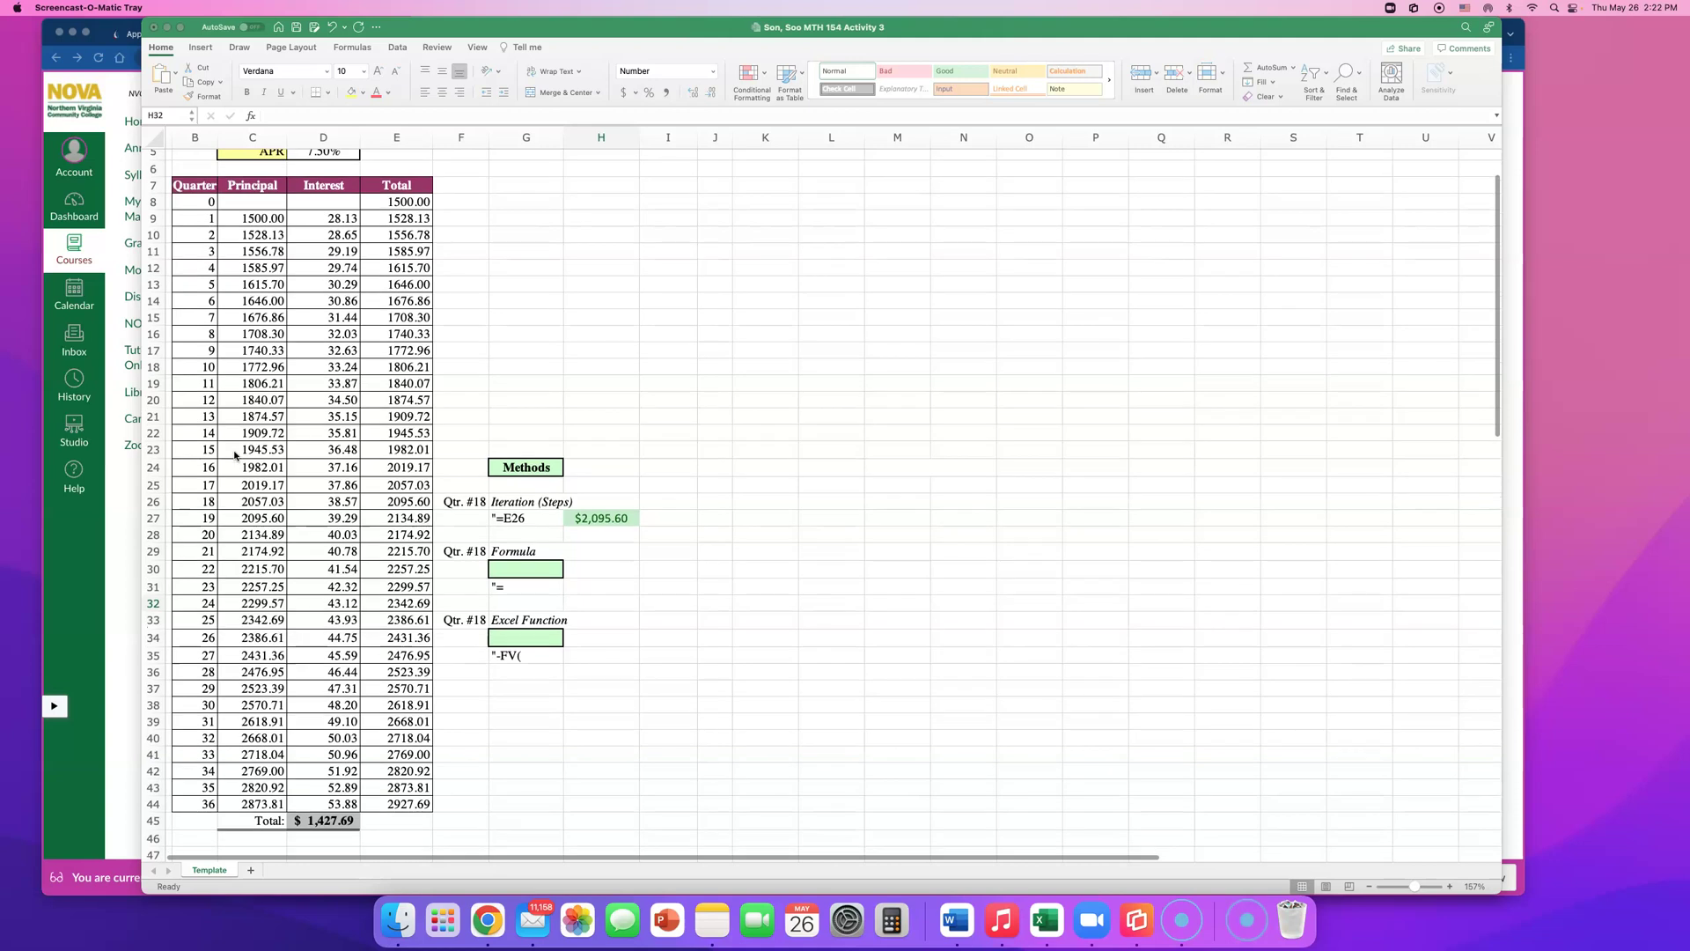
left_click(960, 922)
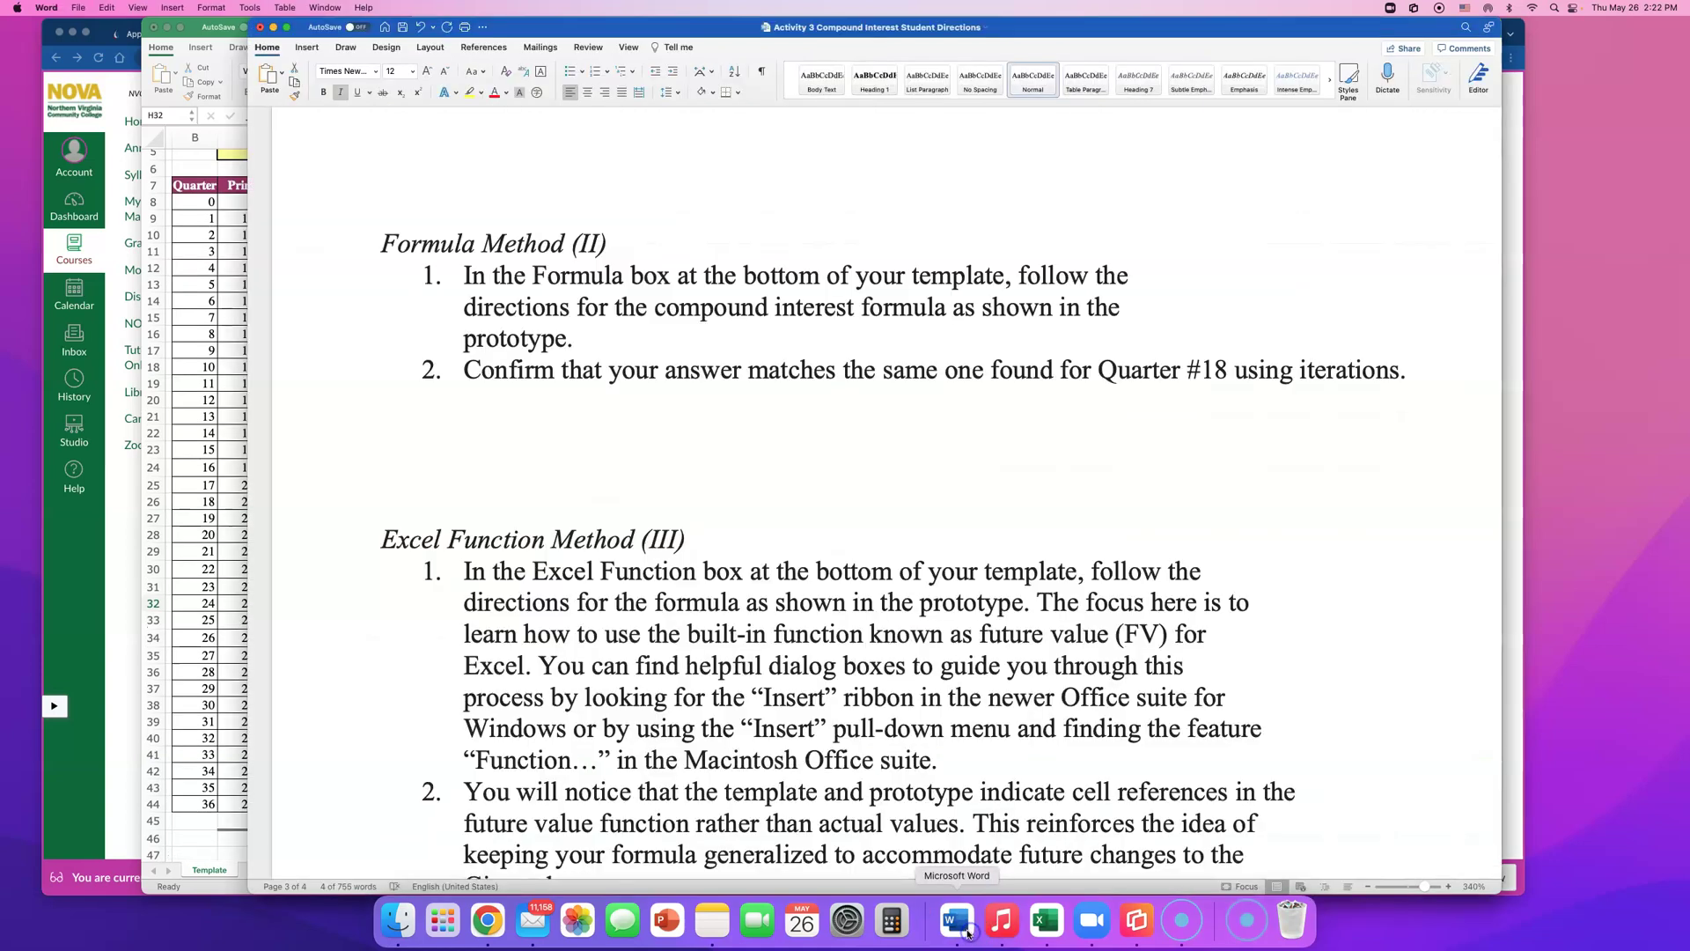
left_click_drag(458, 276, 606, 335)
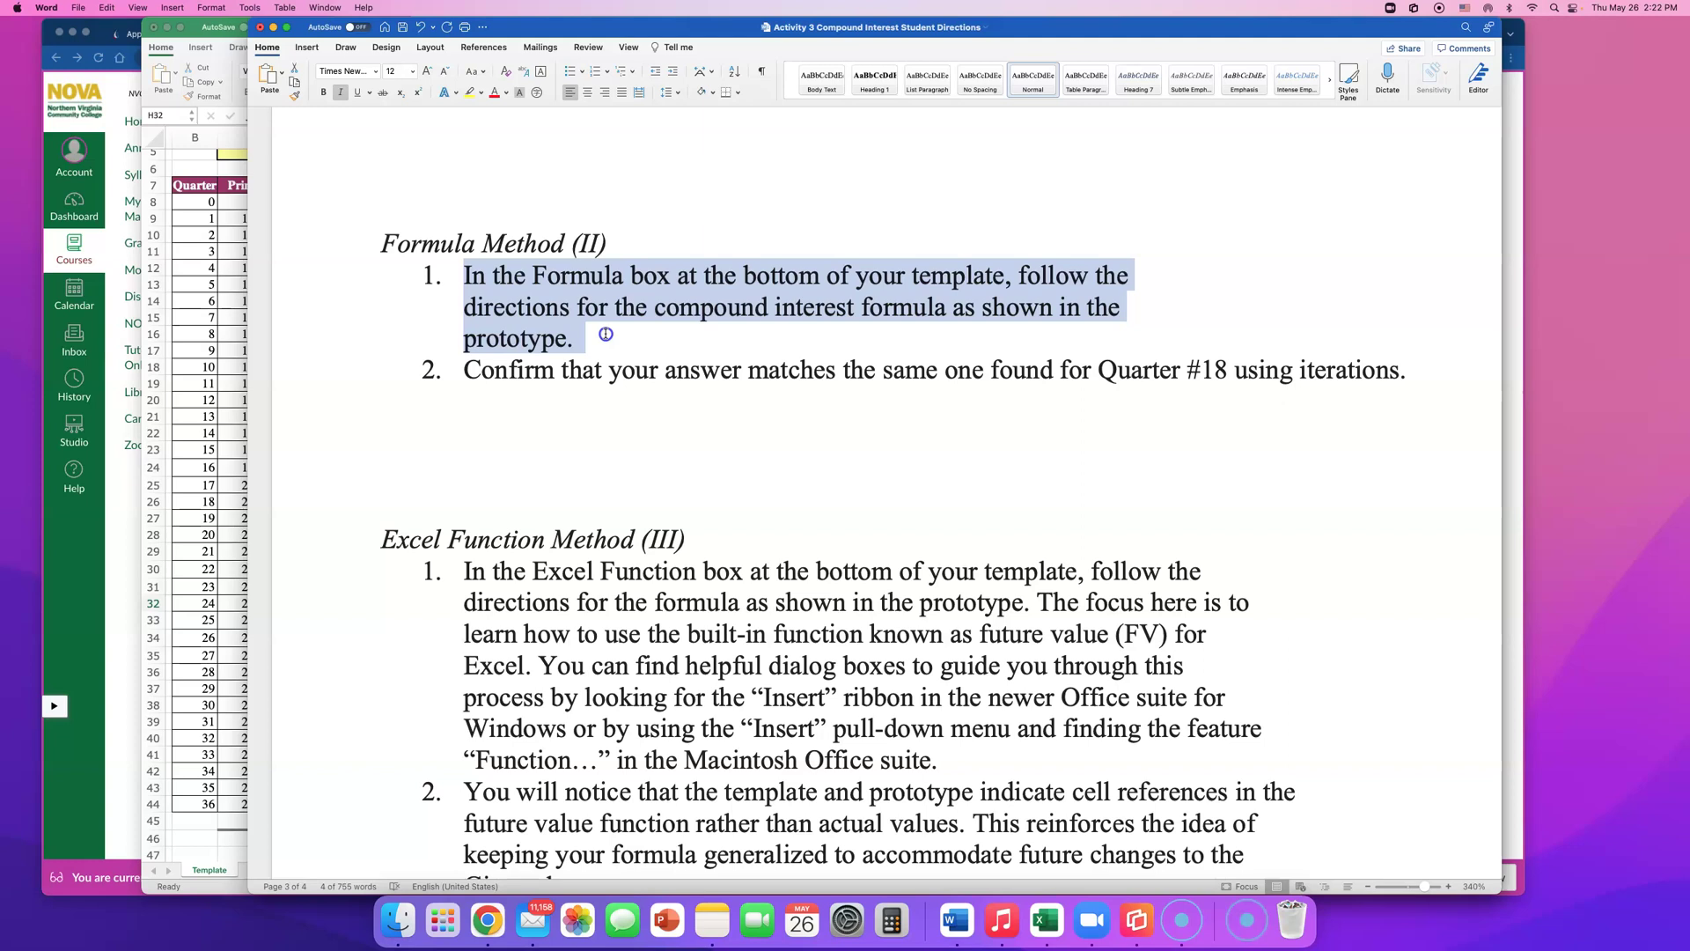
left_click(657, 402)
left_click_drag(1424, 887, 1409, 889)
scroll(1060, 491, "up", 10)
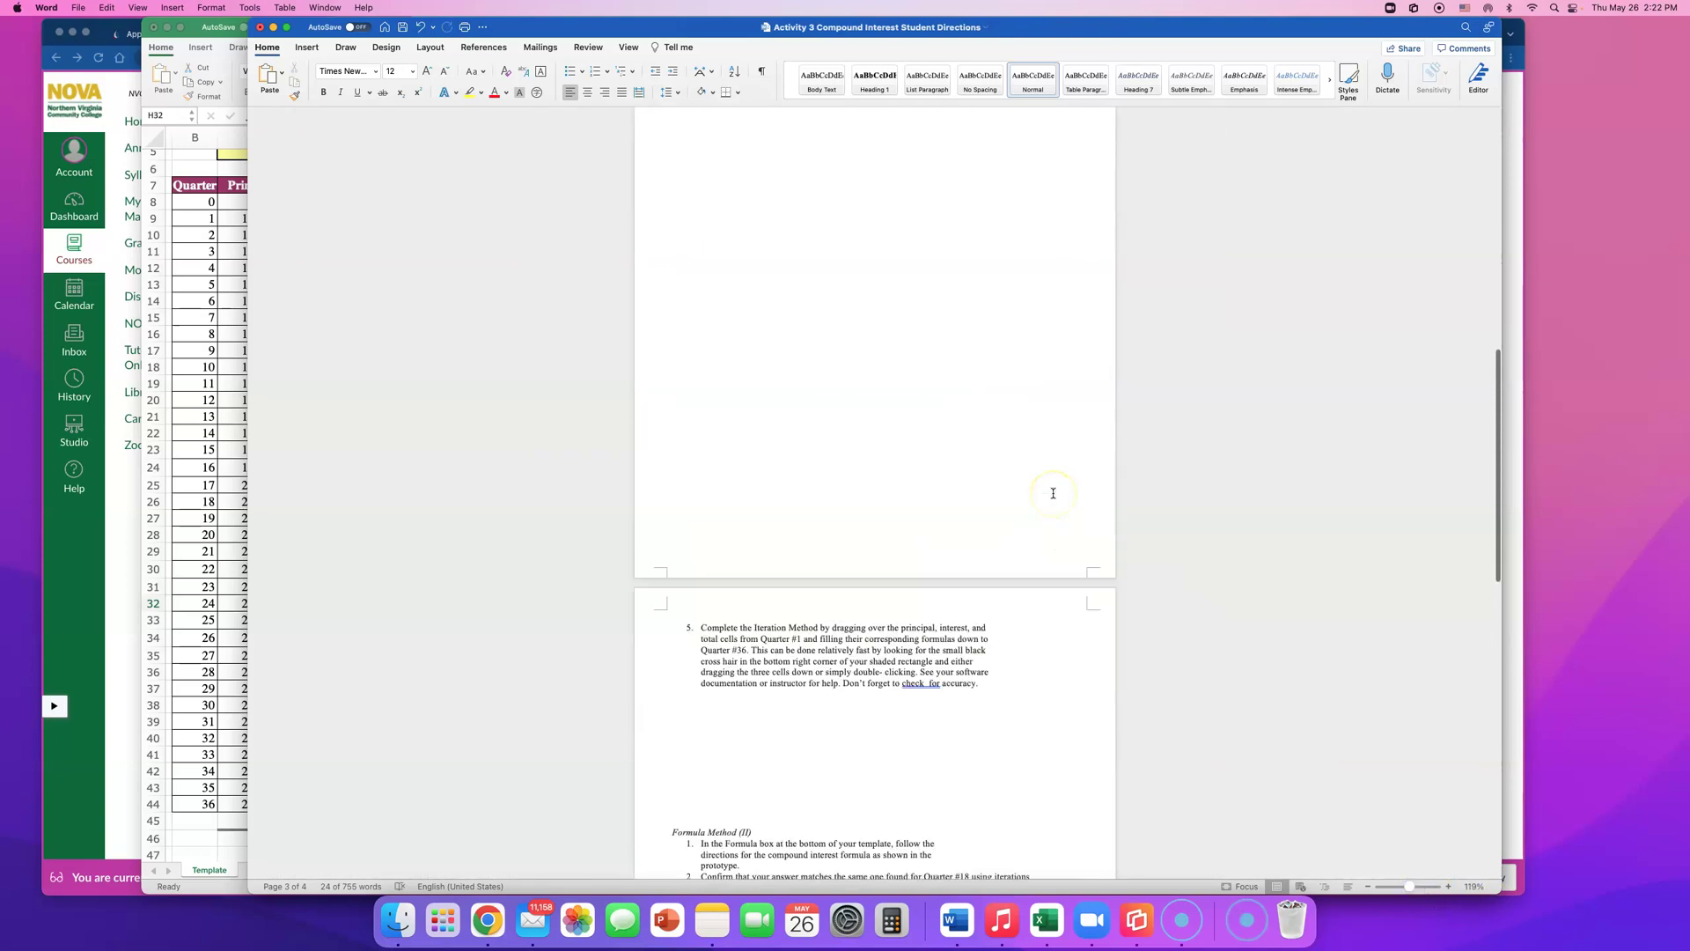
scroll(1053, 493, "up", 5)
- Paste the spreadsheet figure below step 4 on page 2 and drag it larger
left_click(1054, 496)
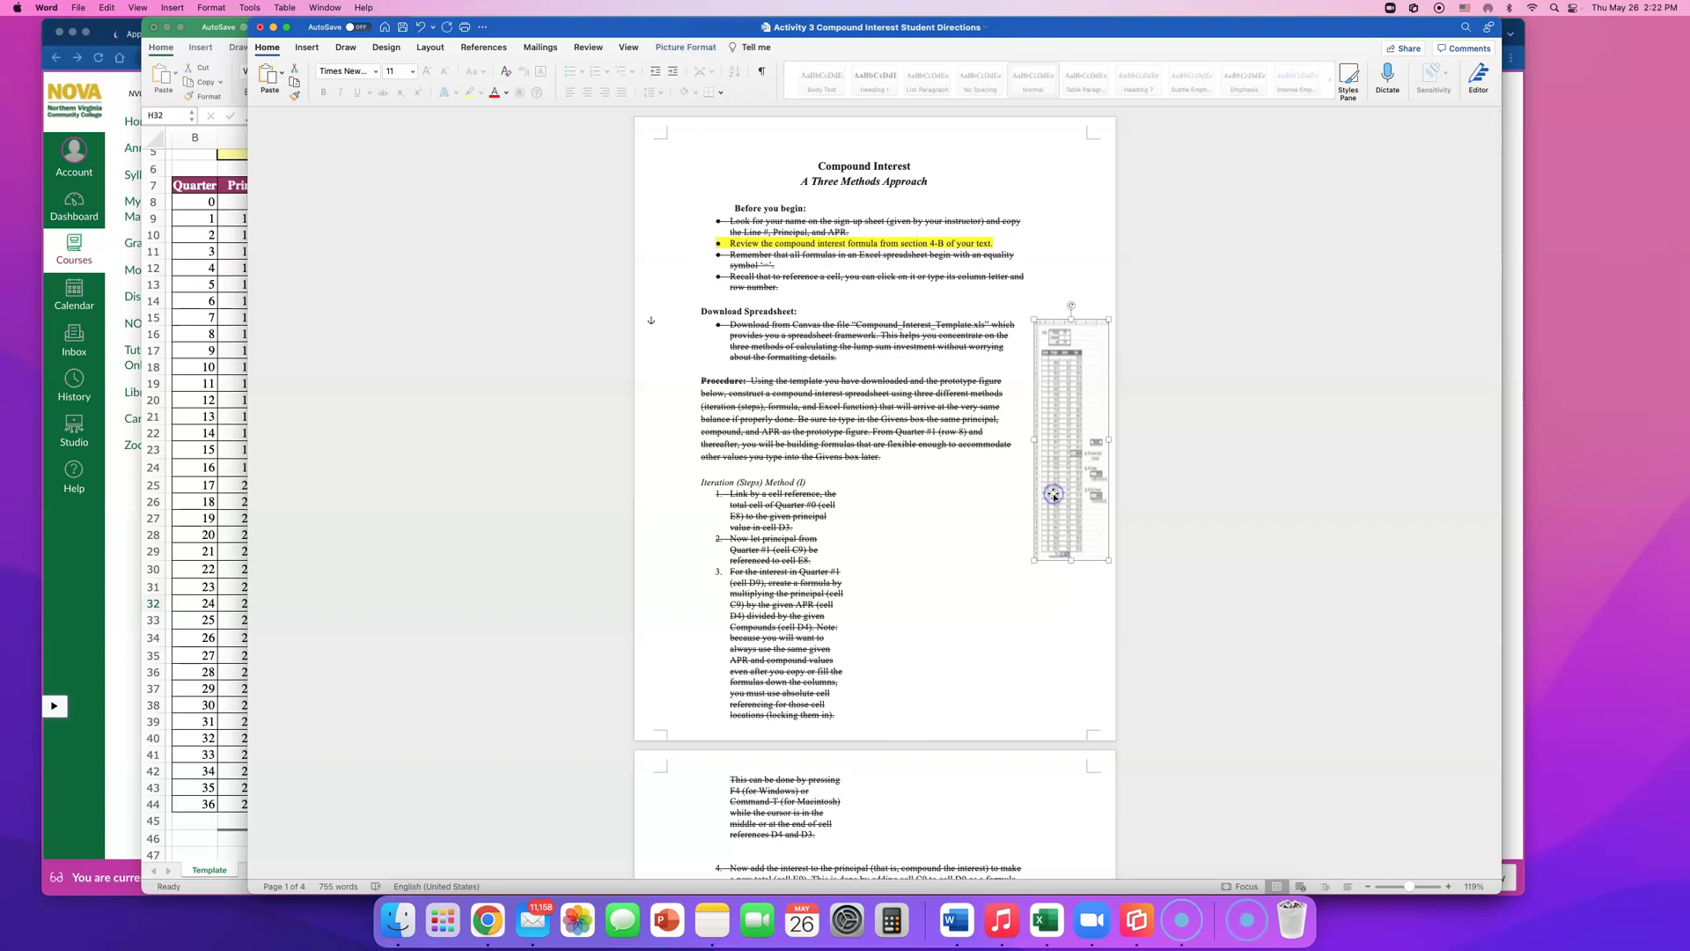
scroll(1053, 494, "down", 10)
left_click(989, 510)
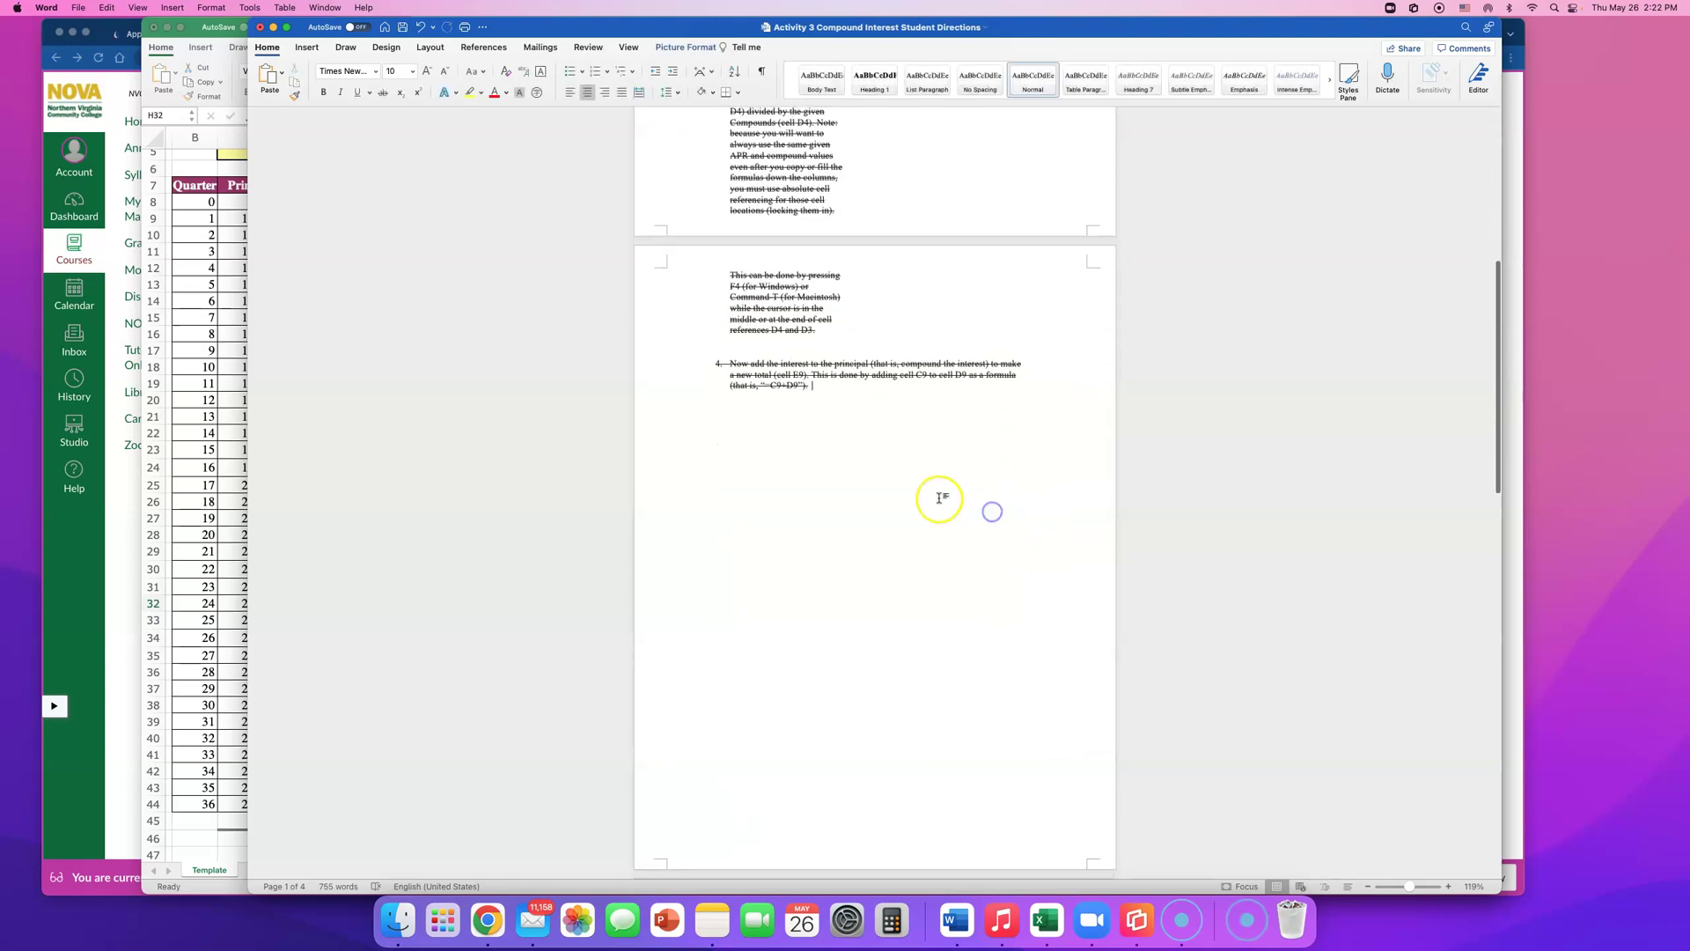
key("super+v")
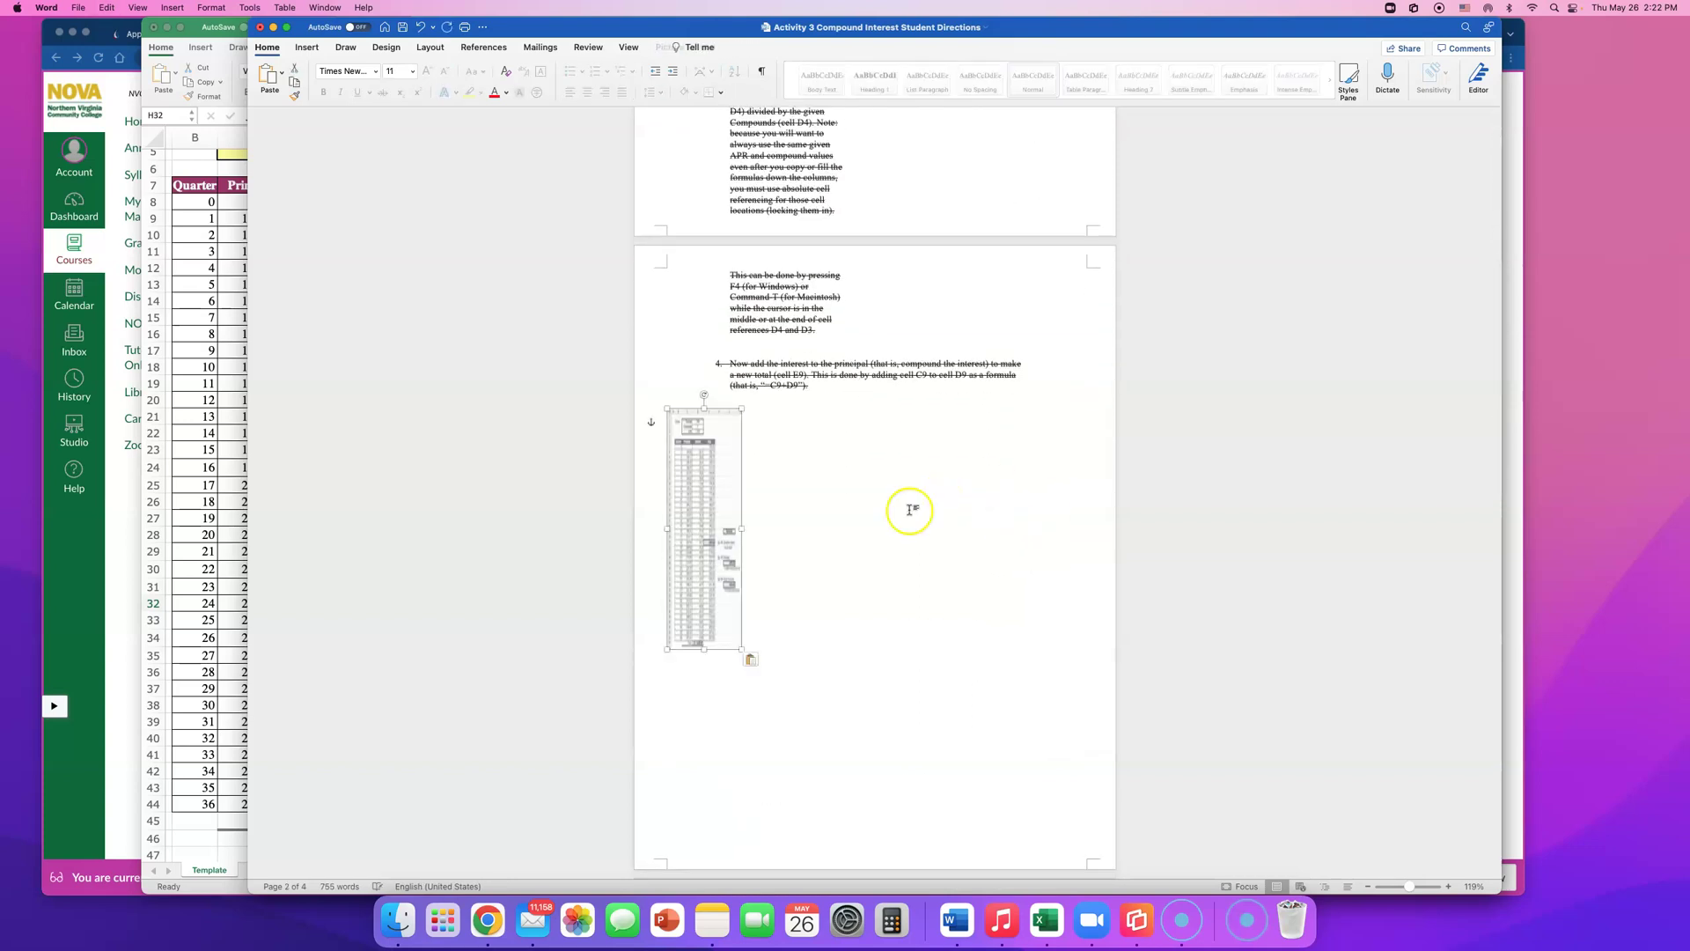
left_click_drag(741, 650, 1076, 854)
left_click(1214, 790)
scroll(1167, 643, "down", 5)
left_click(1020, 449)
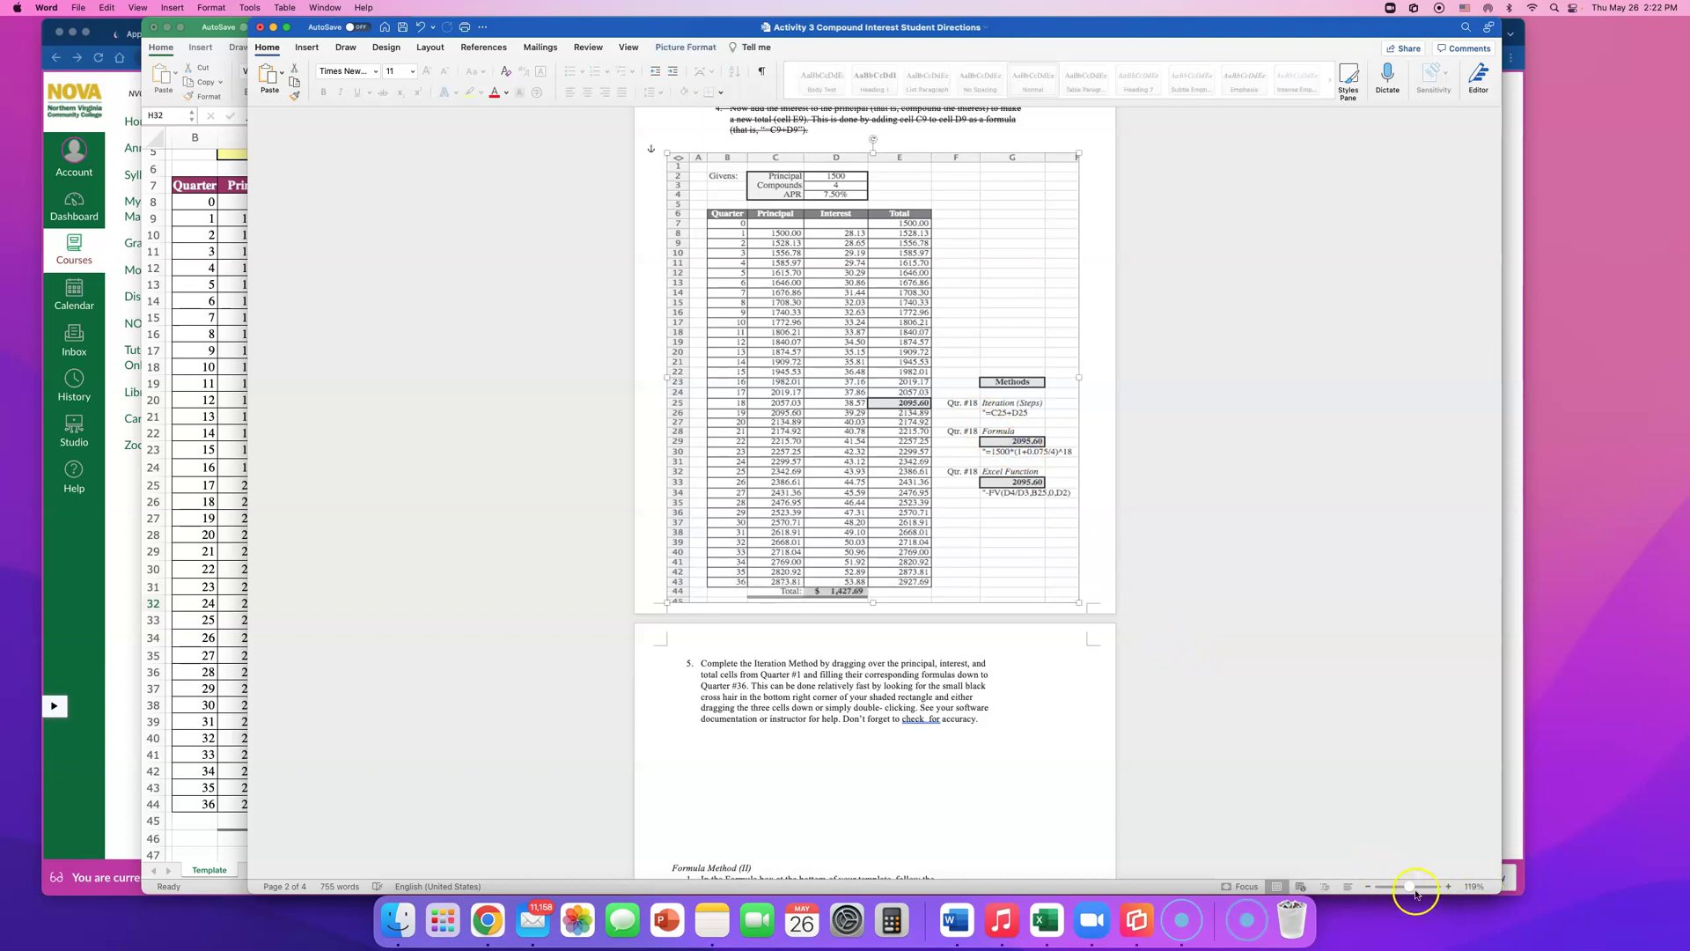
- Zoom Word to 500% on the prototype's Methods answers, move Word left, and bring Excel forward
left_click_drag(1409, 887, 1437, 887)
scroll(1332, 760, "down", 5)
scroll(1331, 764, "right", 10)
scroll(1331, 764, "down", 5)
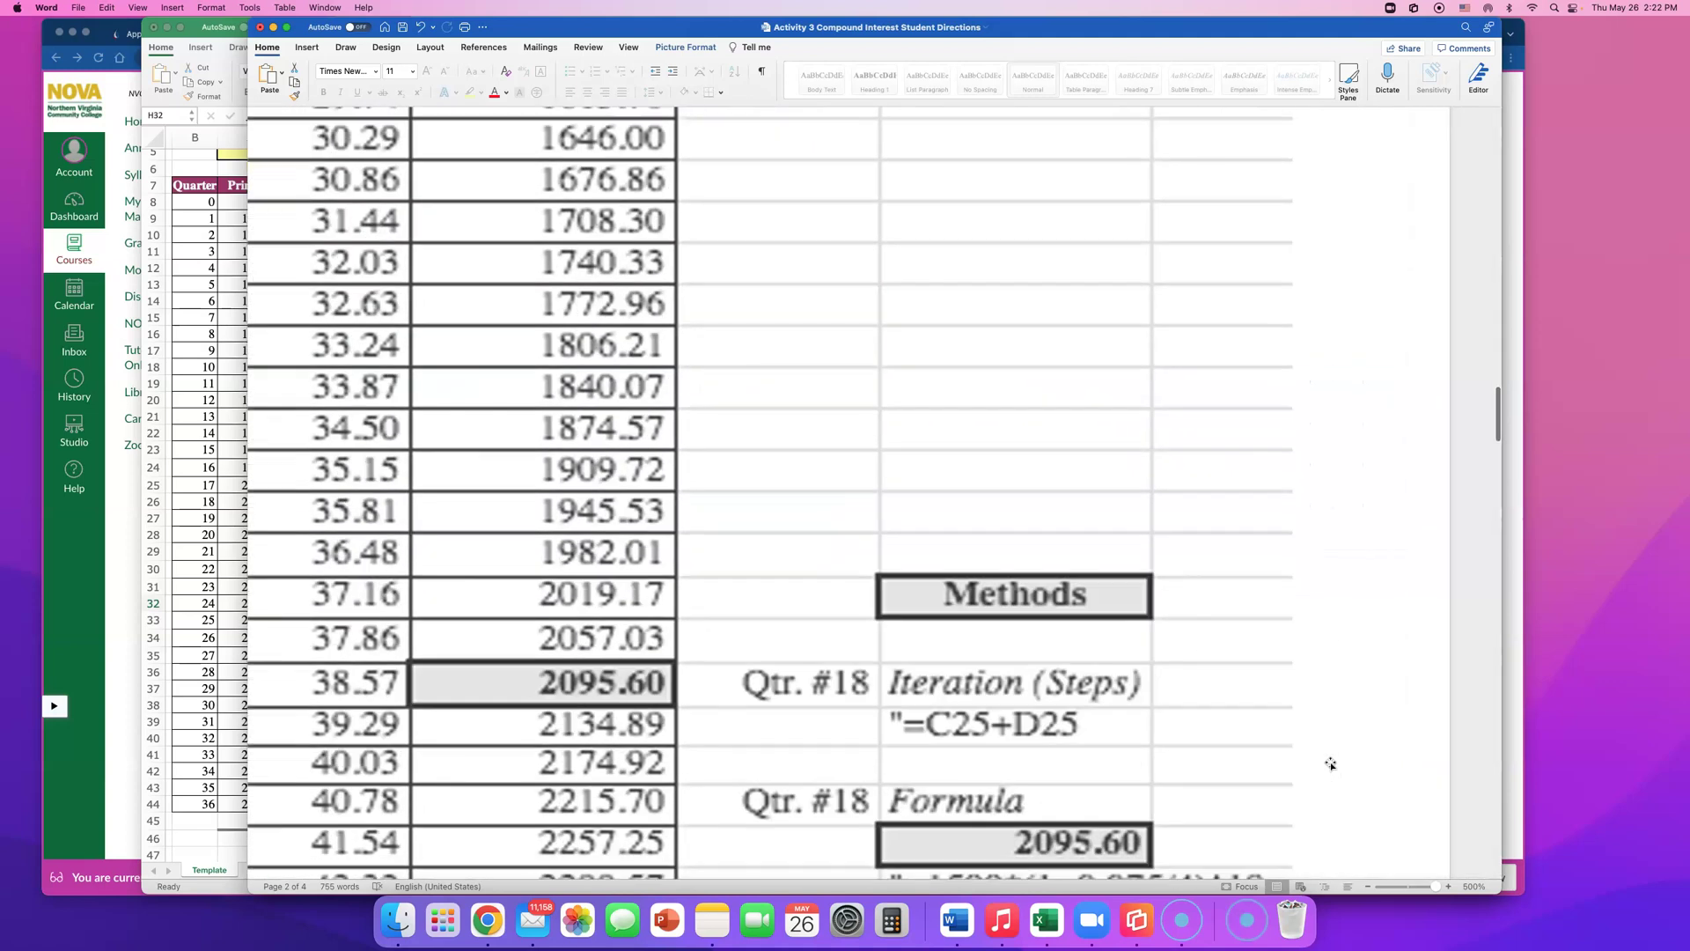
scroll(1331, 764, "down", 3)
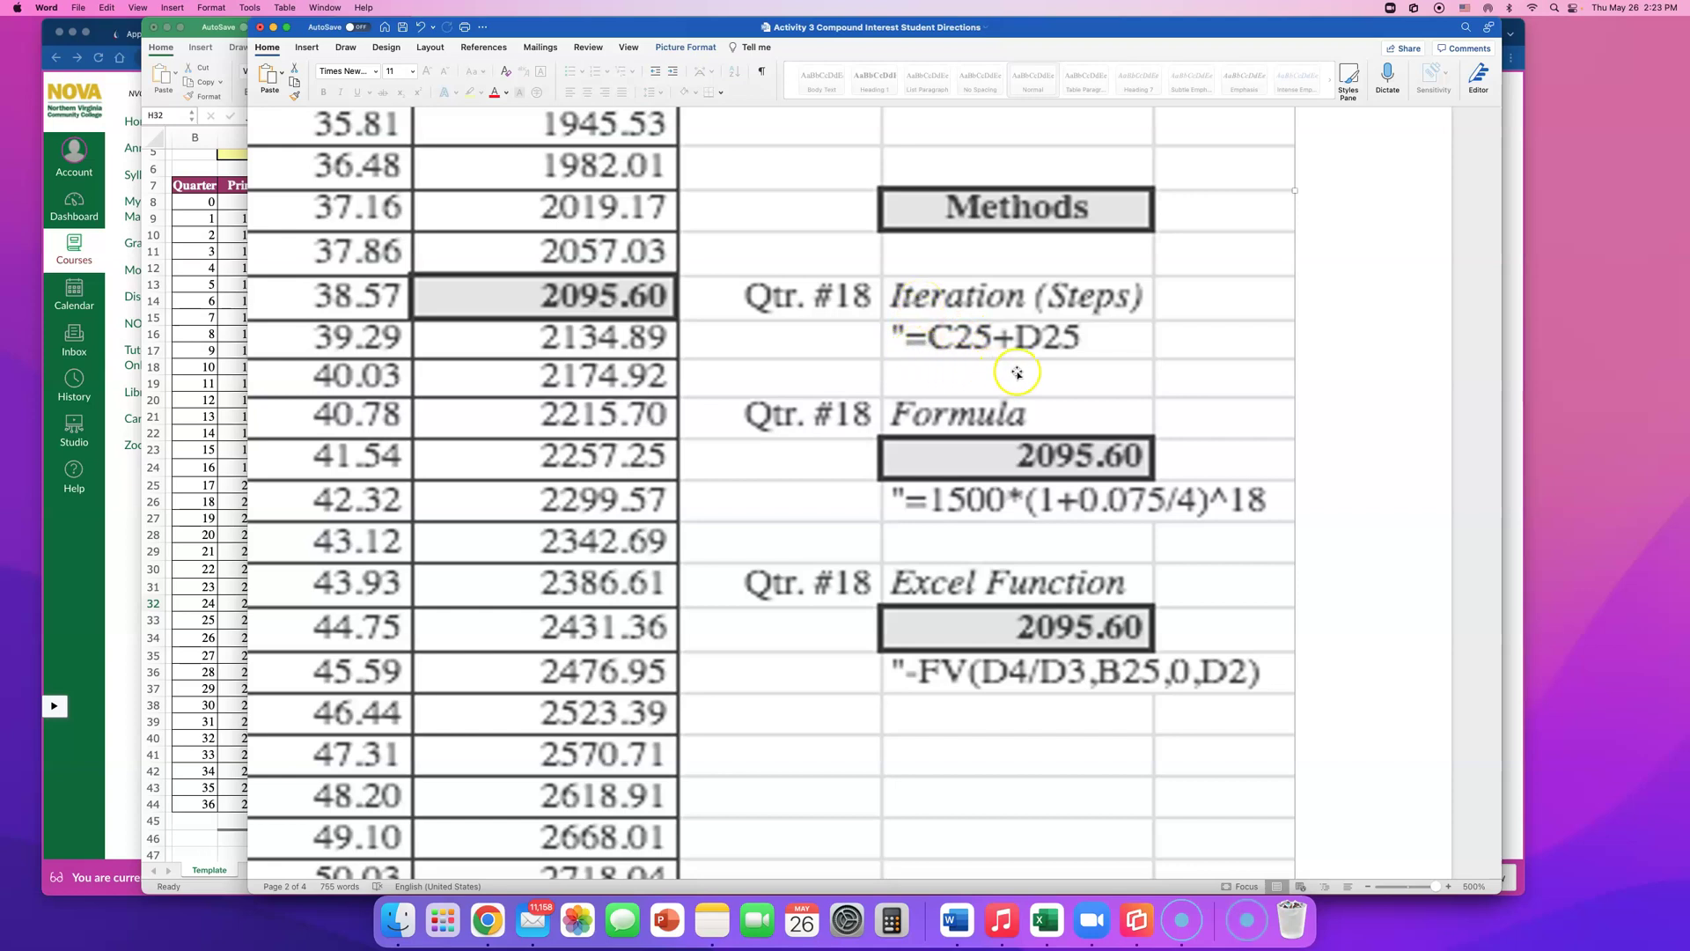
left_click_drag(1067, 27, 368, 18)
left_click(1114, 32)
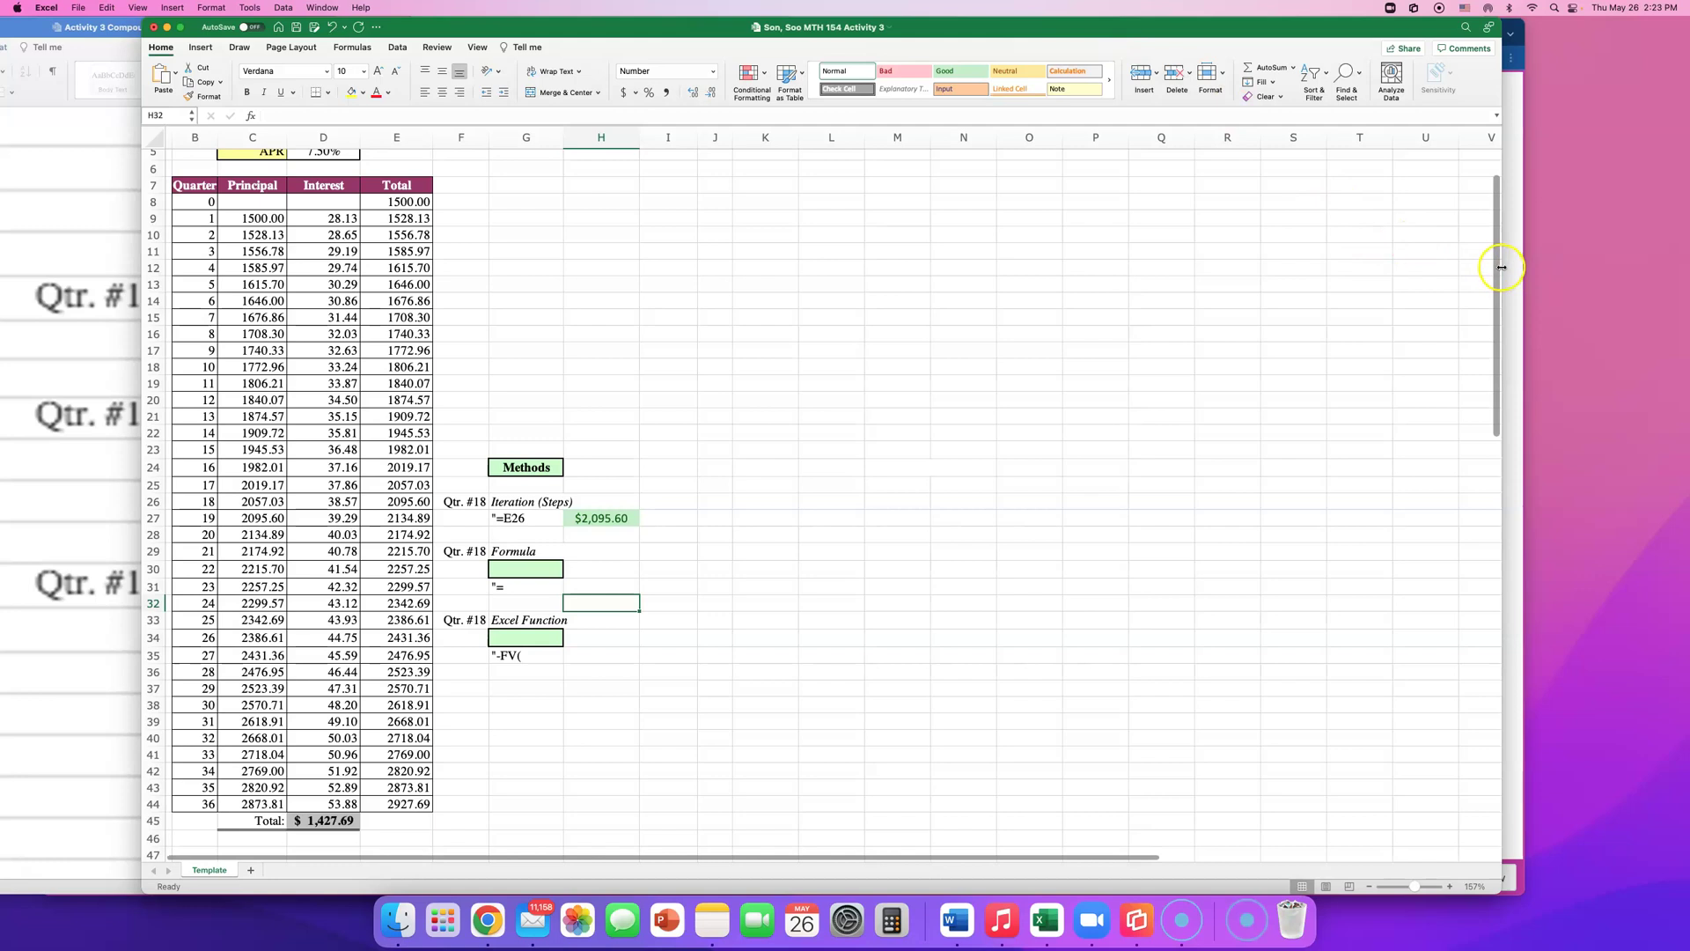
- Narrow the Excel window beside Word, select G27, and zoom to 286%
left_click_drag(1501, 269, 749, 310)
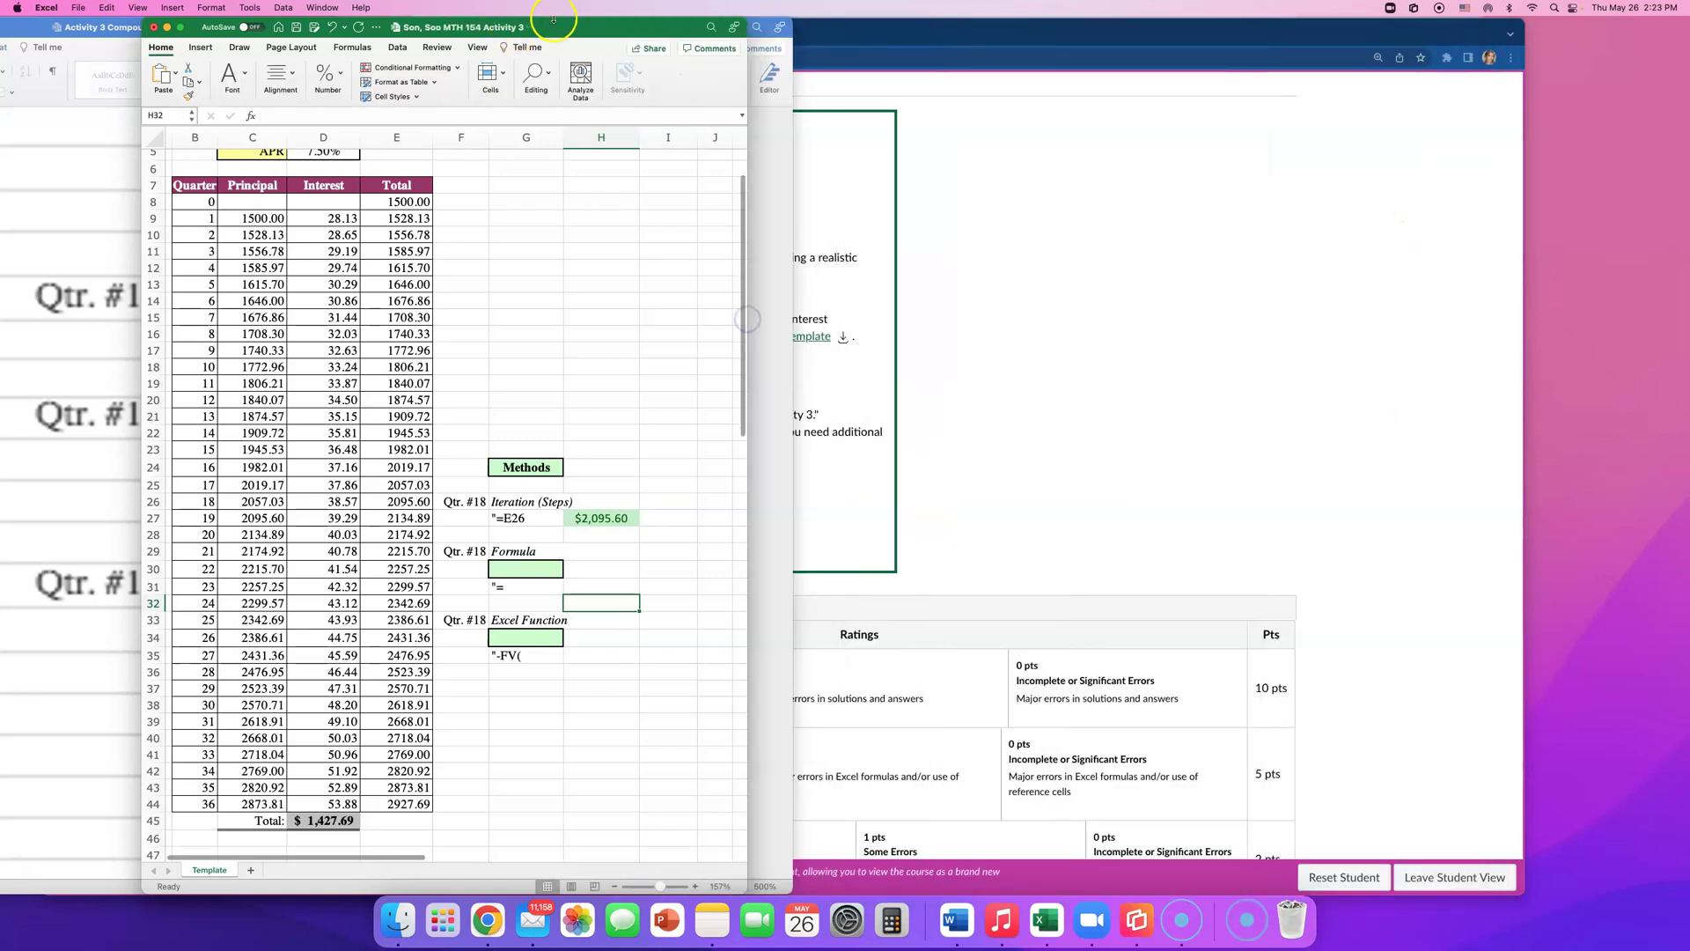
left_click_drag(625, 32, 1043, 32)
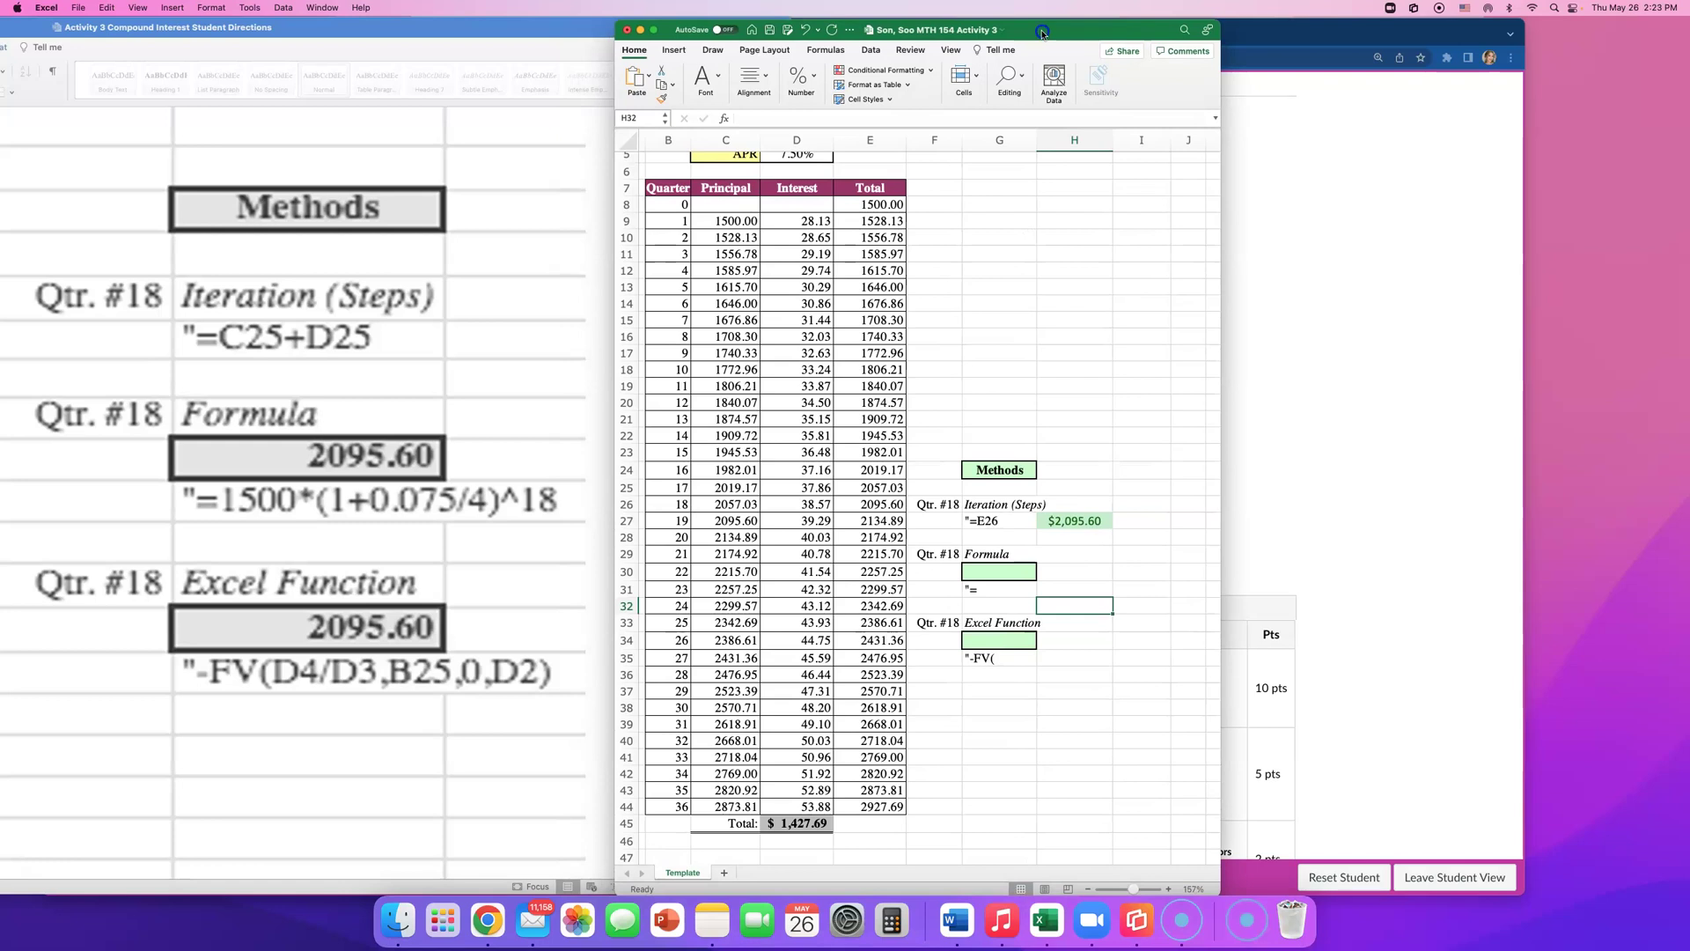
left_click(1004, 521)
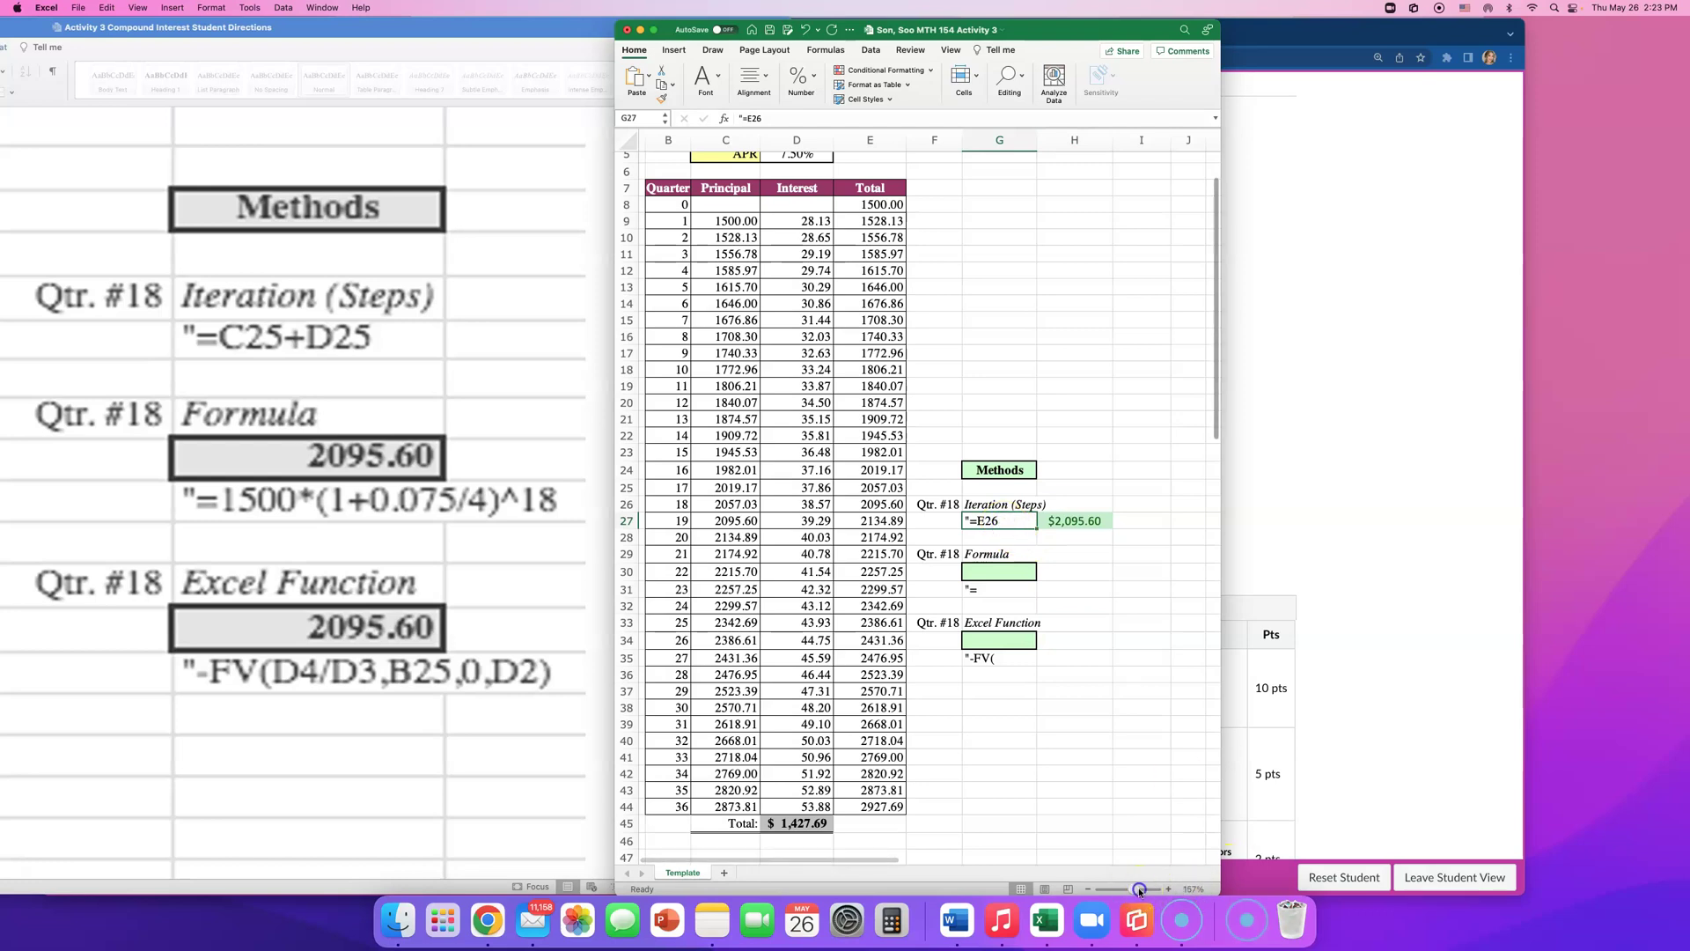
left_click_drag(1142, 891, 1148, 889)
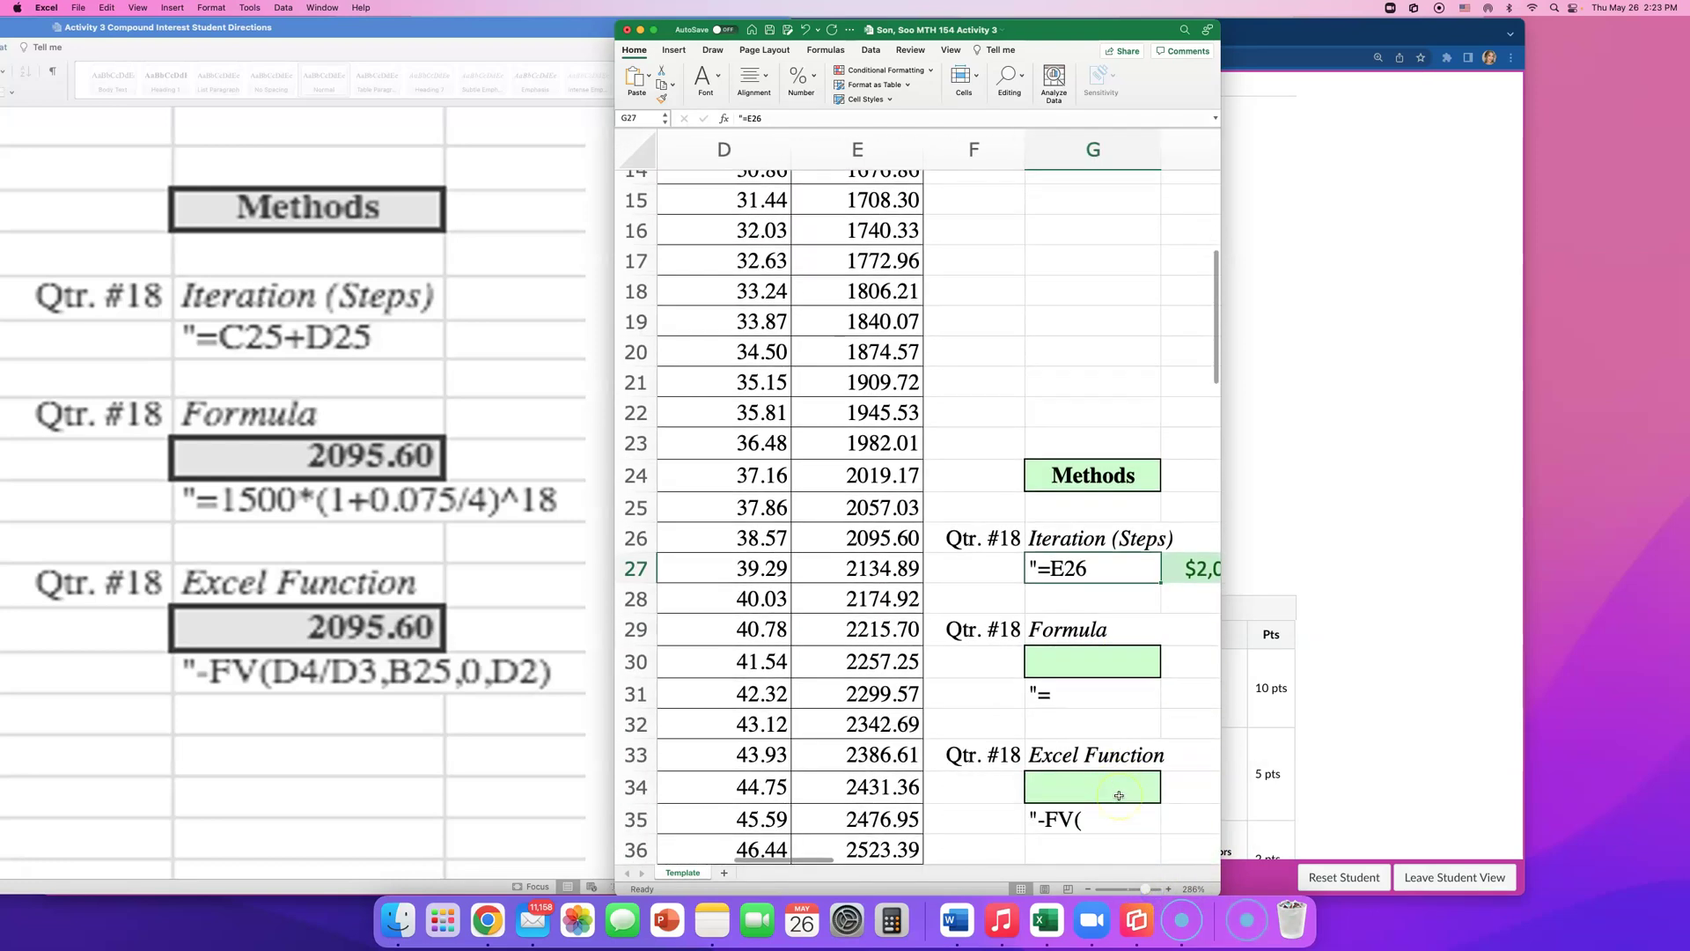
- Change the Iteration note in G27 from E26 to =C26+D26 and select it for copying
scroll(1119, 796, "down", 5)
scroll(1119, 796, "right", 3)
scroll(1119, 796, "up", 1)
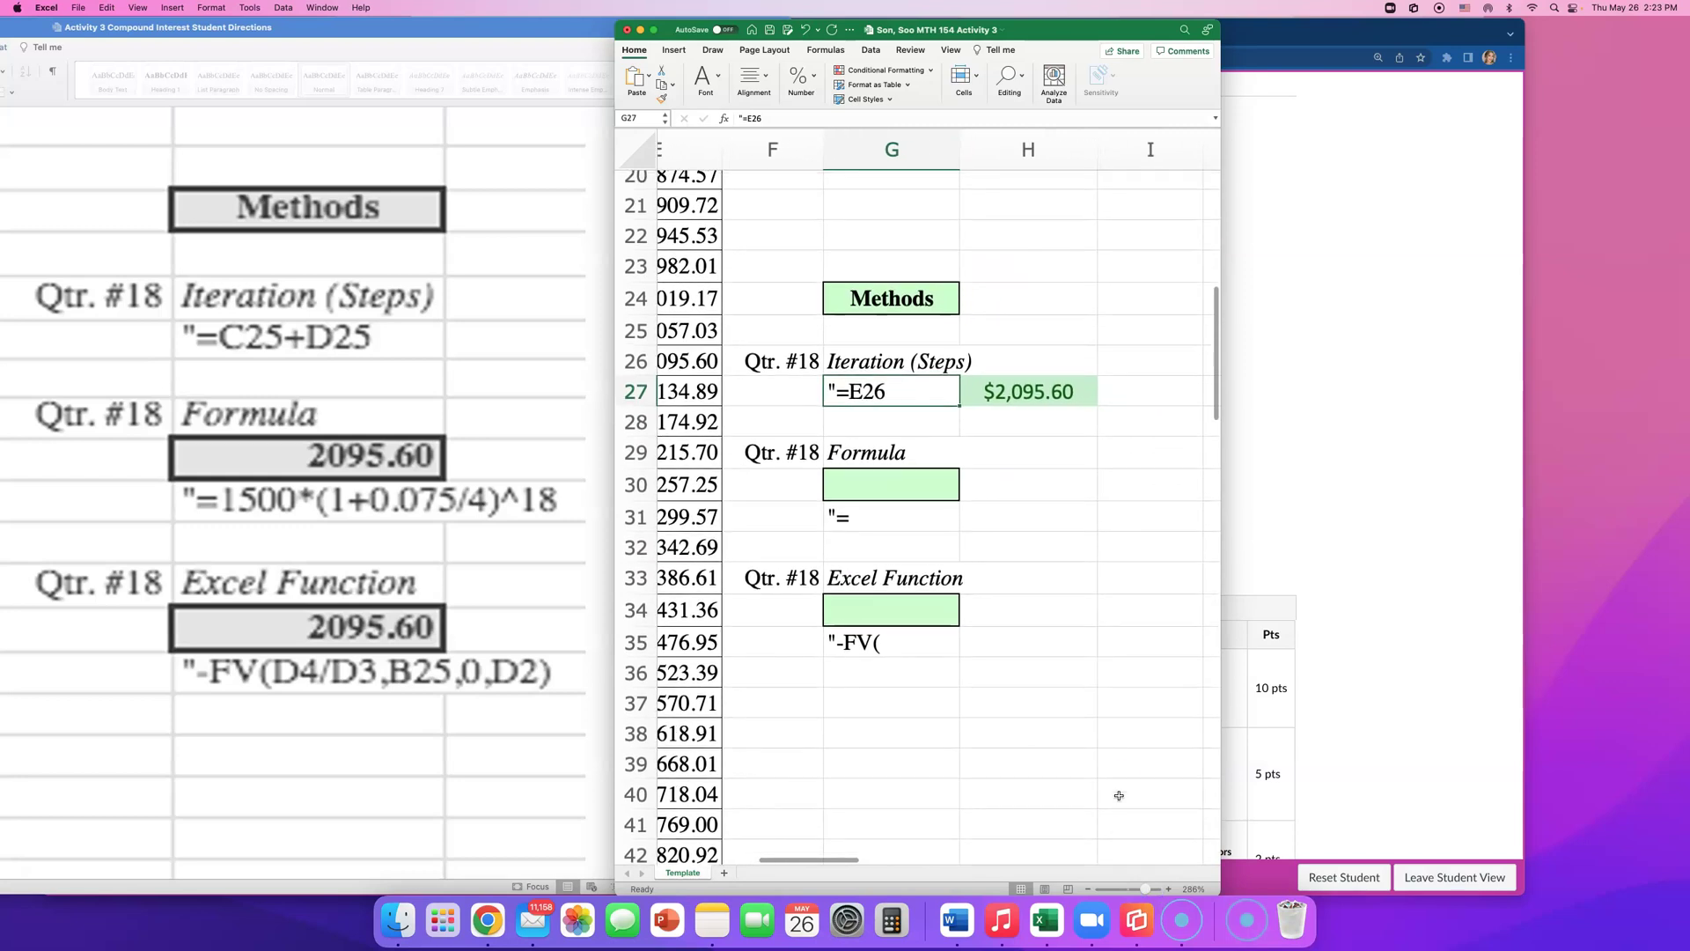
double_click(892, 398)
left_click_drag(853, 393, 890, 393)
type("C")
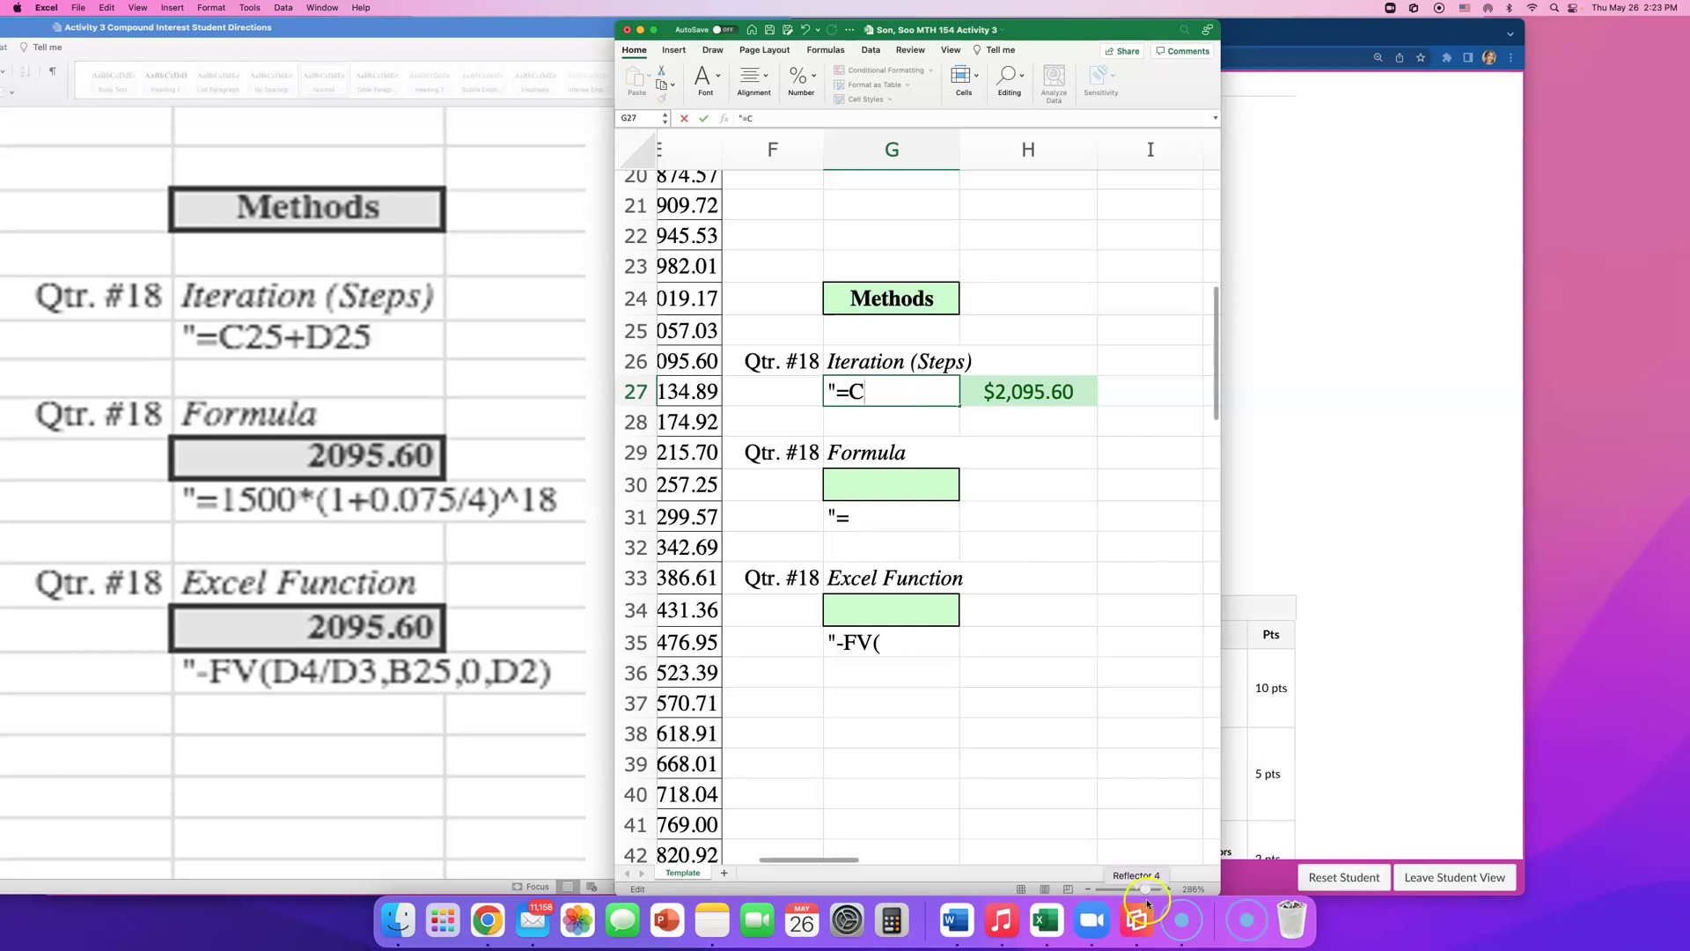
left_click_drag(1146, 889, 1126, 889)
scroll(921, 541, "left", 5)
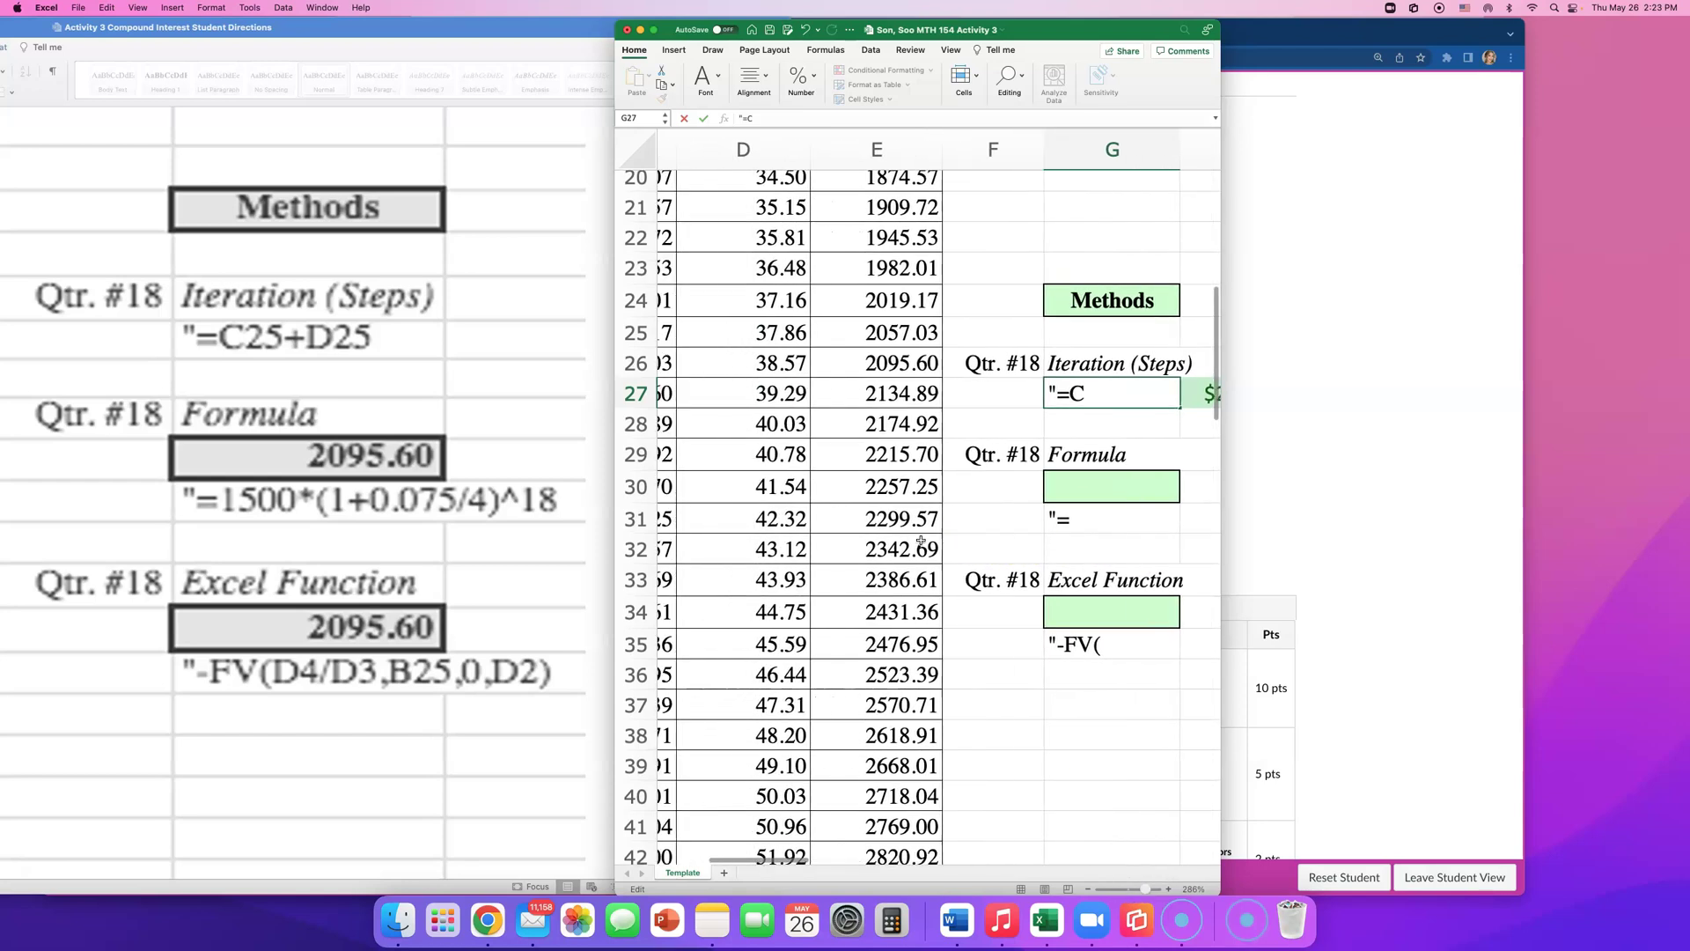
scroll(921, 542, "left", 5)
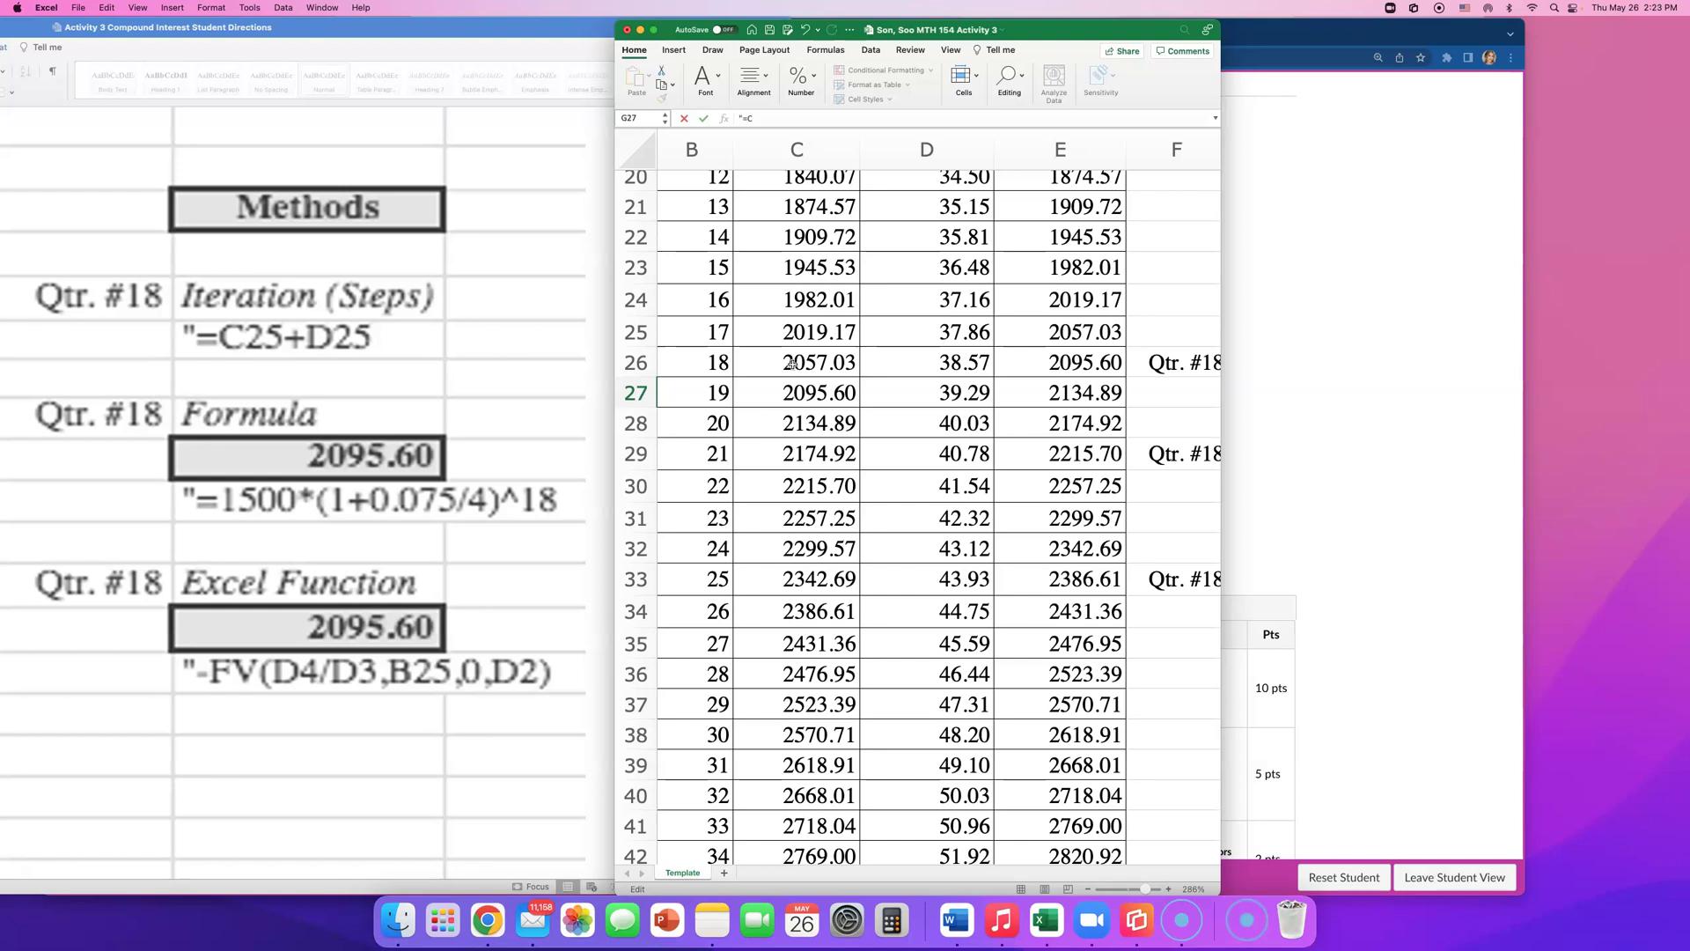
scroll(868, 365, "right", 5)
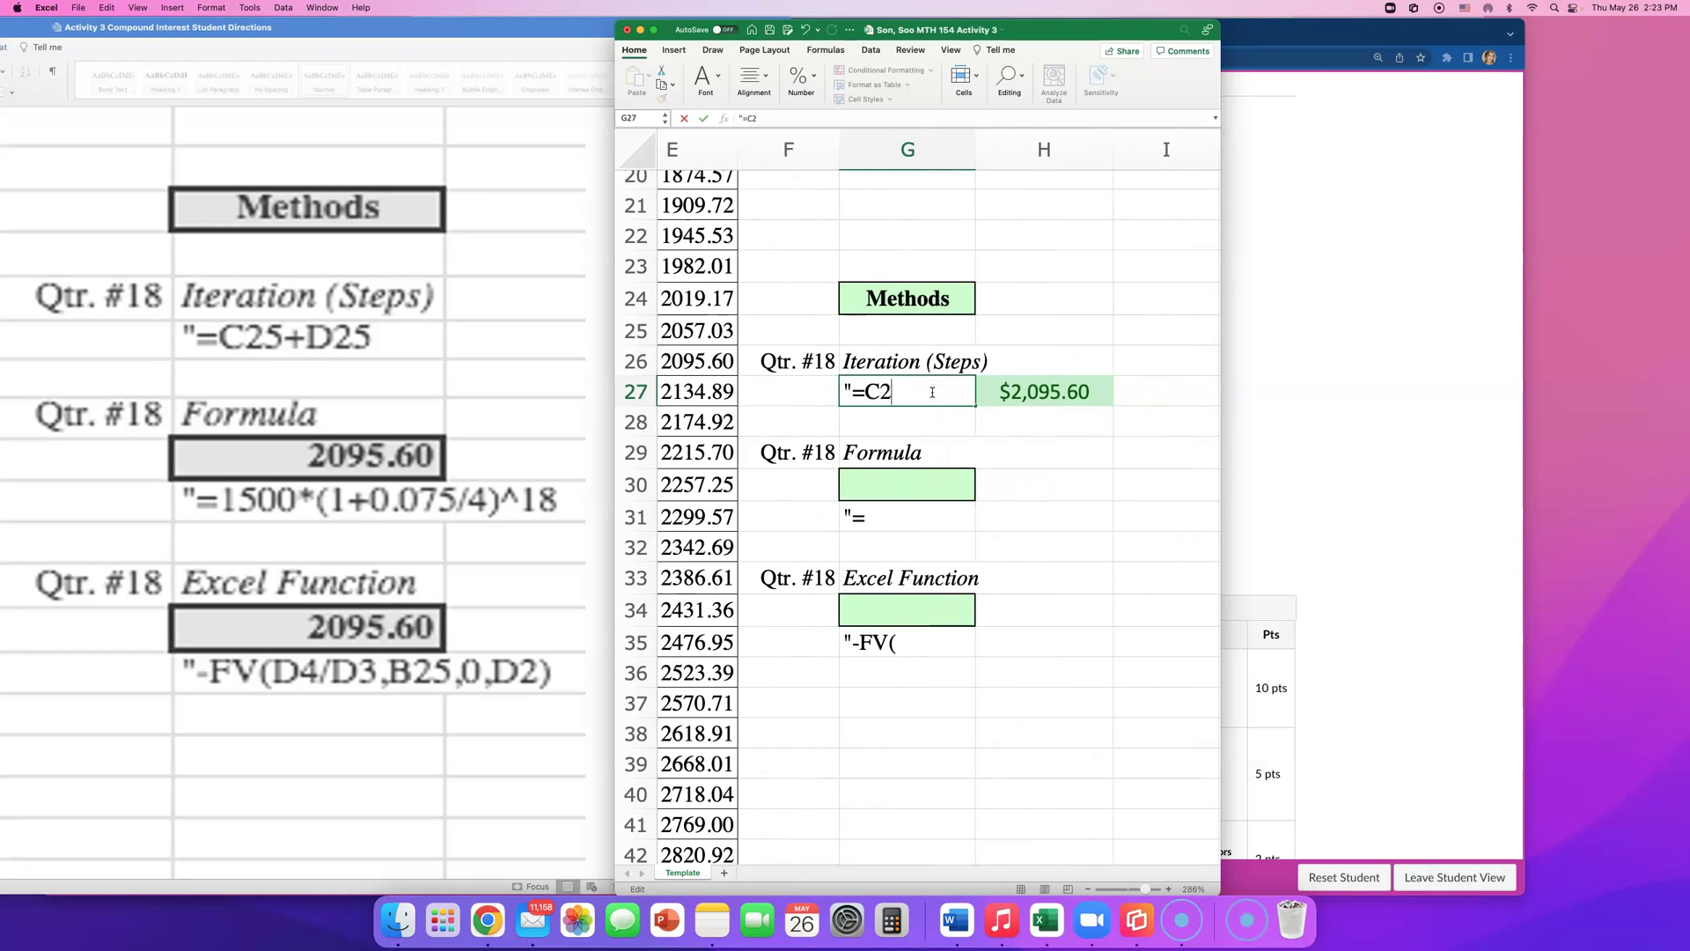
type("+D26")
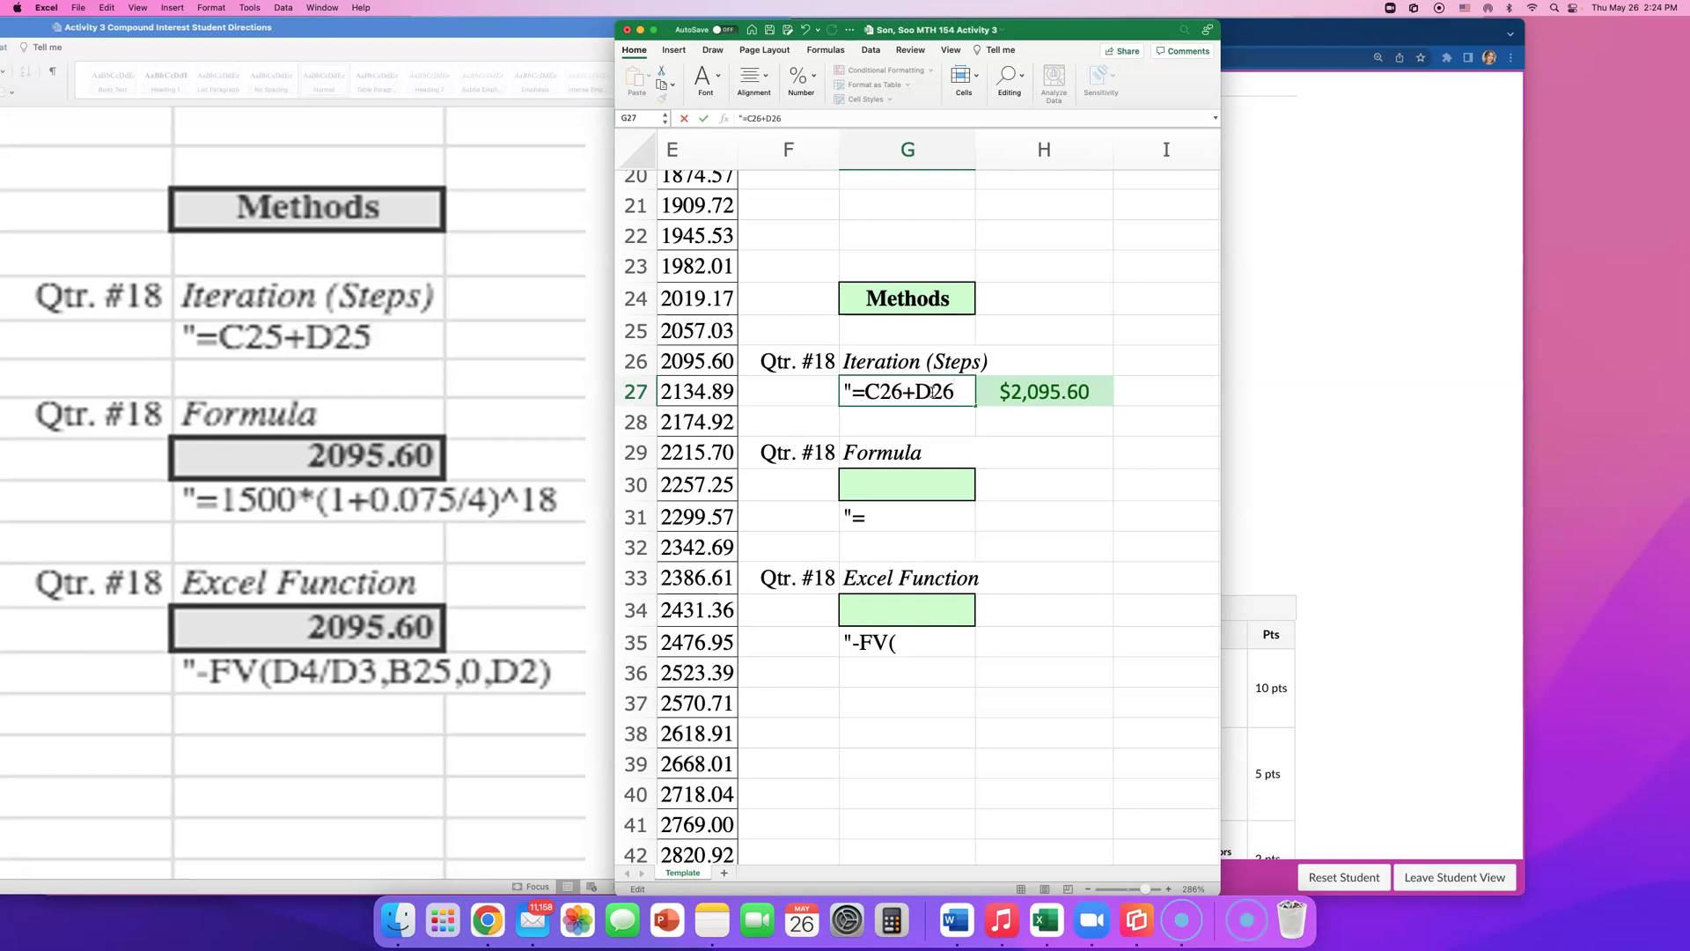
left_click_drag(956, 392, 853, 395)
key("super+c")
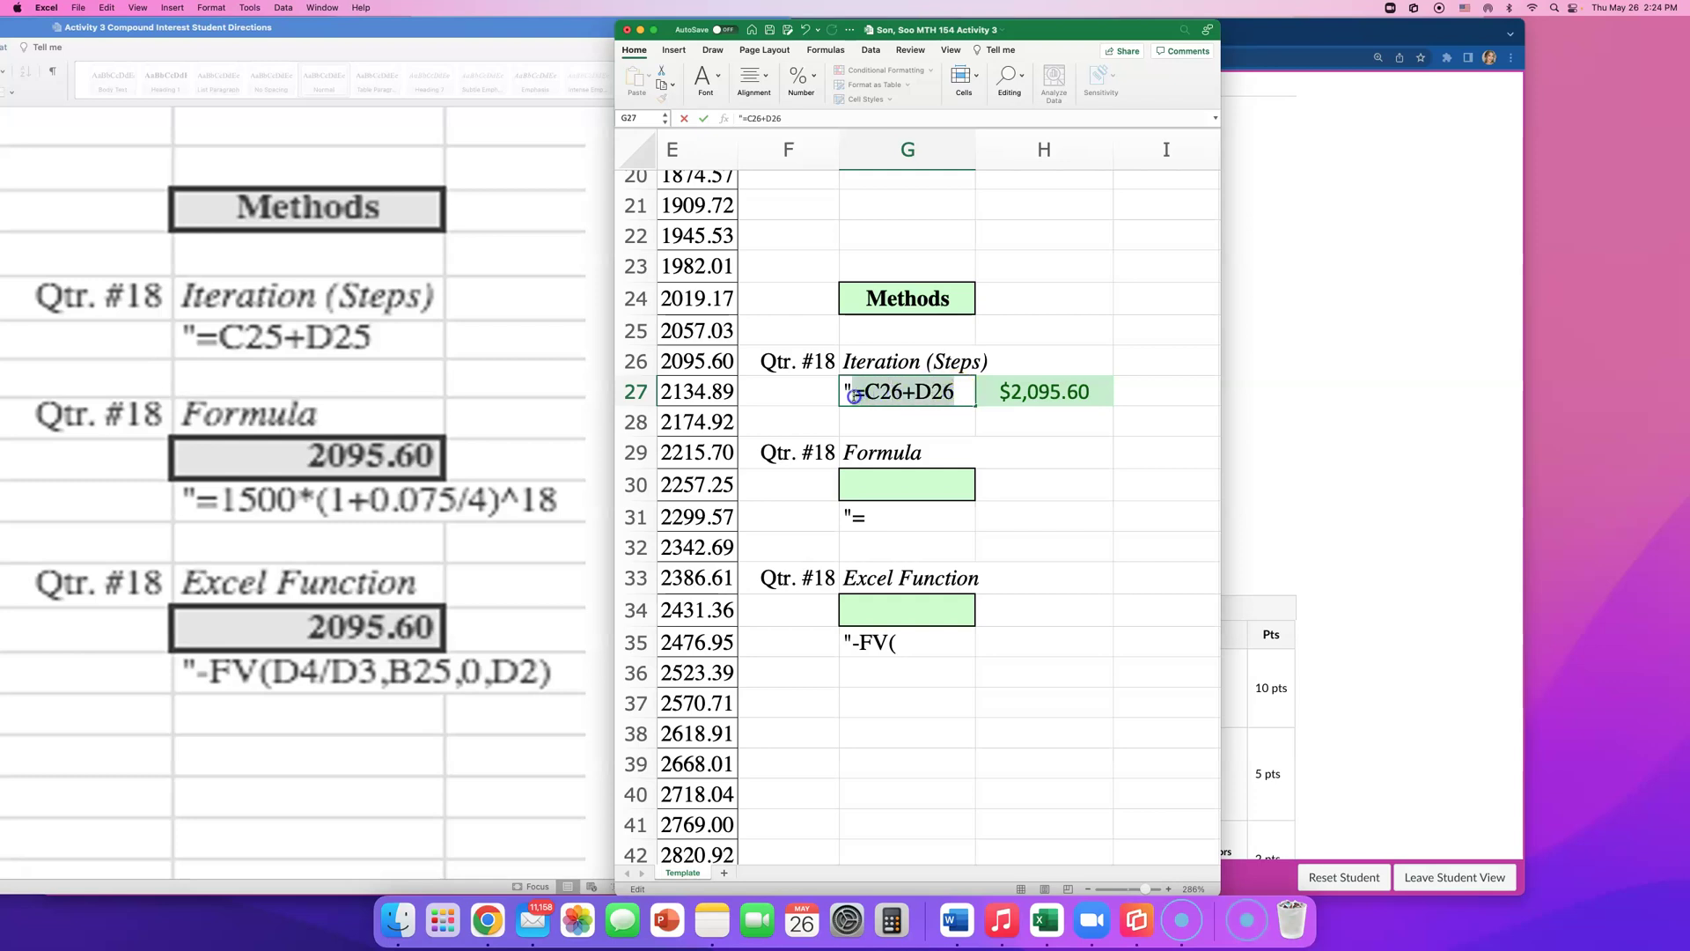
- Paste C26+D26 over E26 in H27's formula, removing the doubled equals sign, giving $2,095.60
double_click(1031, 393)
left_click_drag(1060, 394, 984, 396)
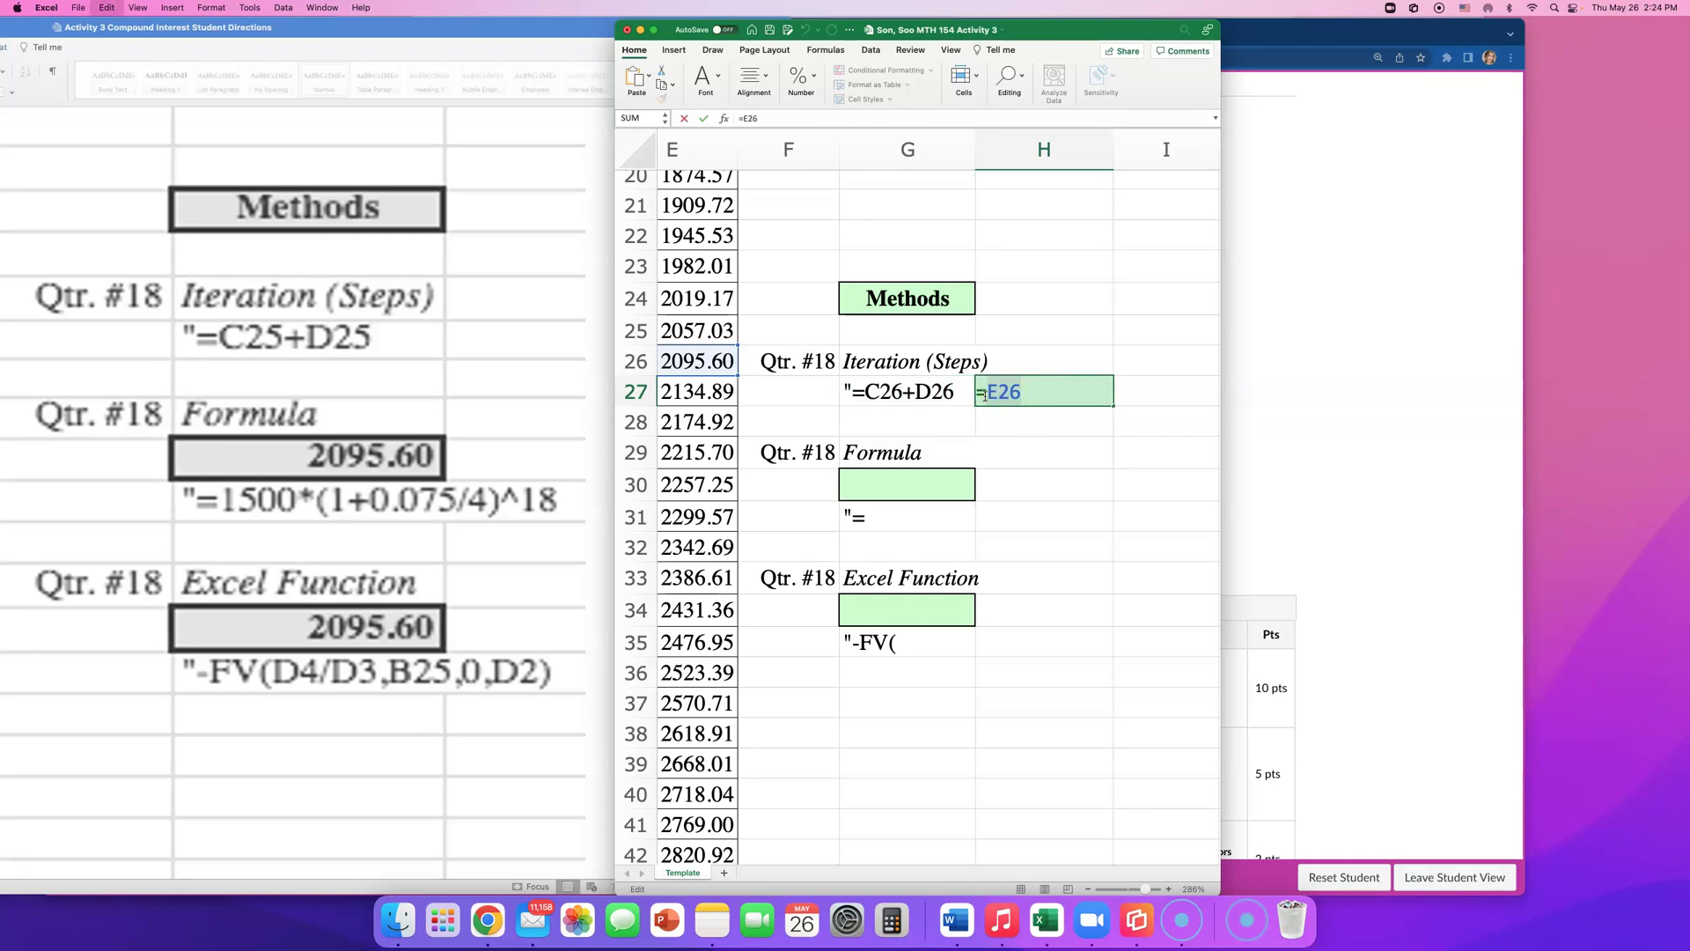
key("super+v")
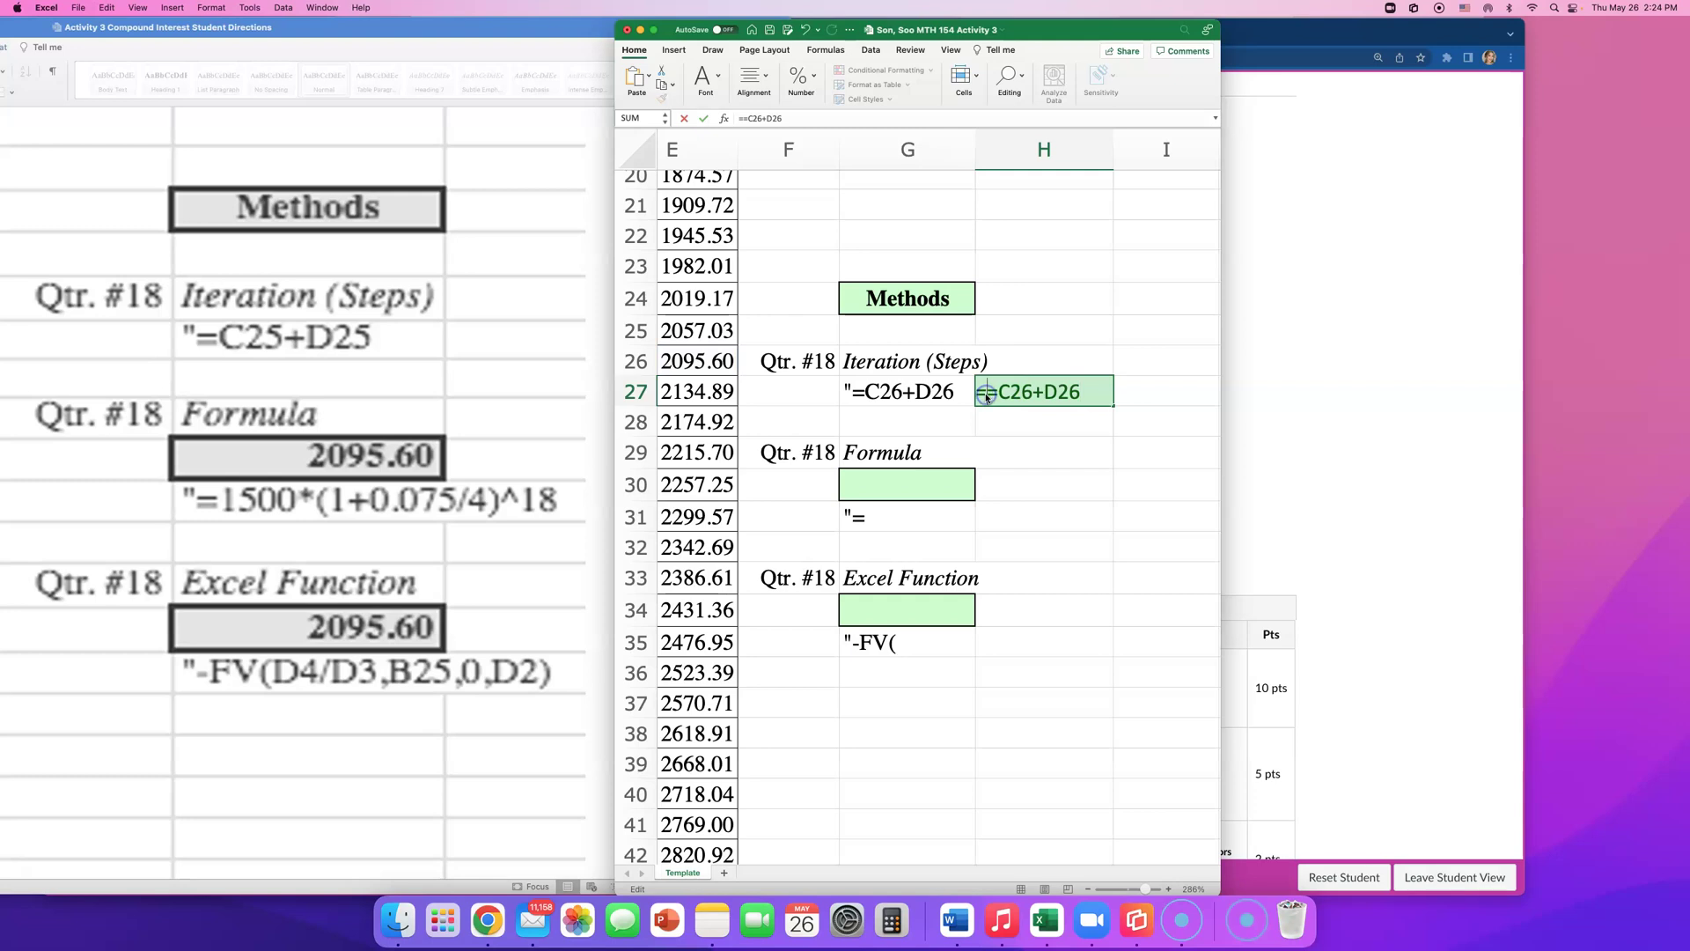
key("BackSpace")
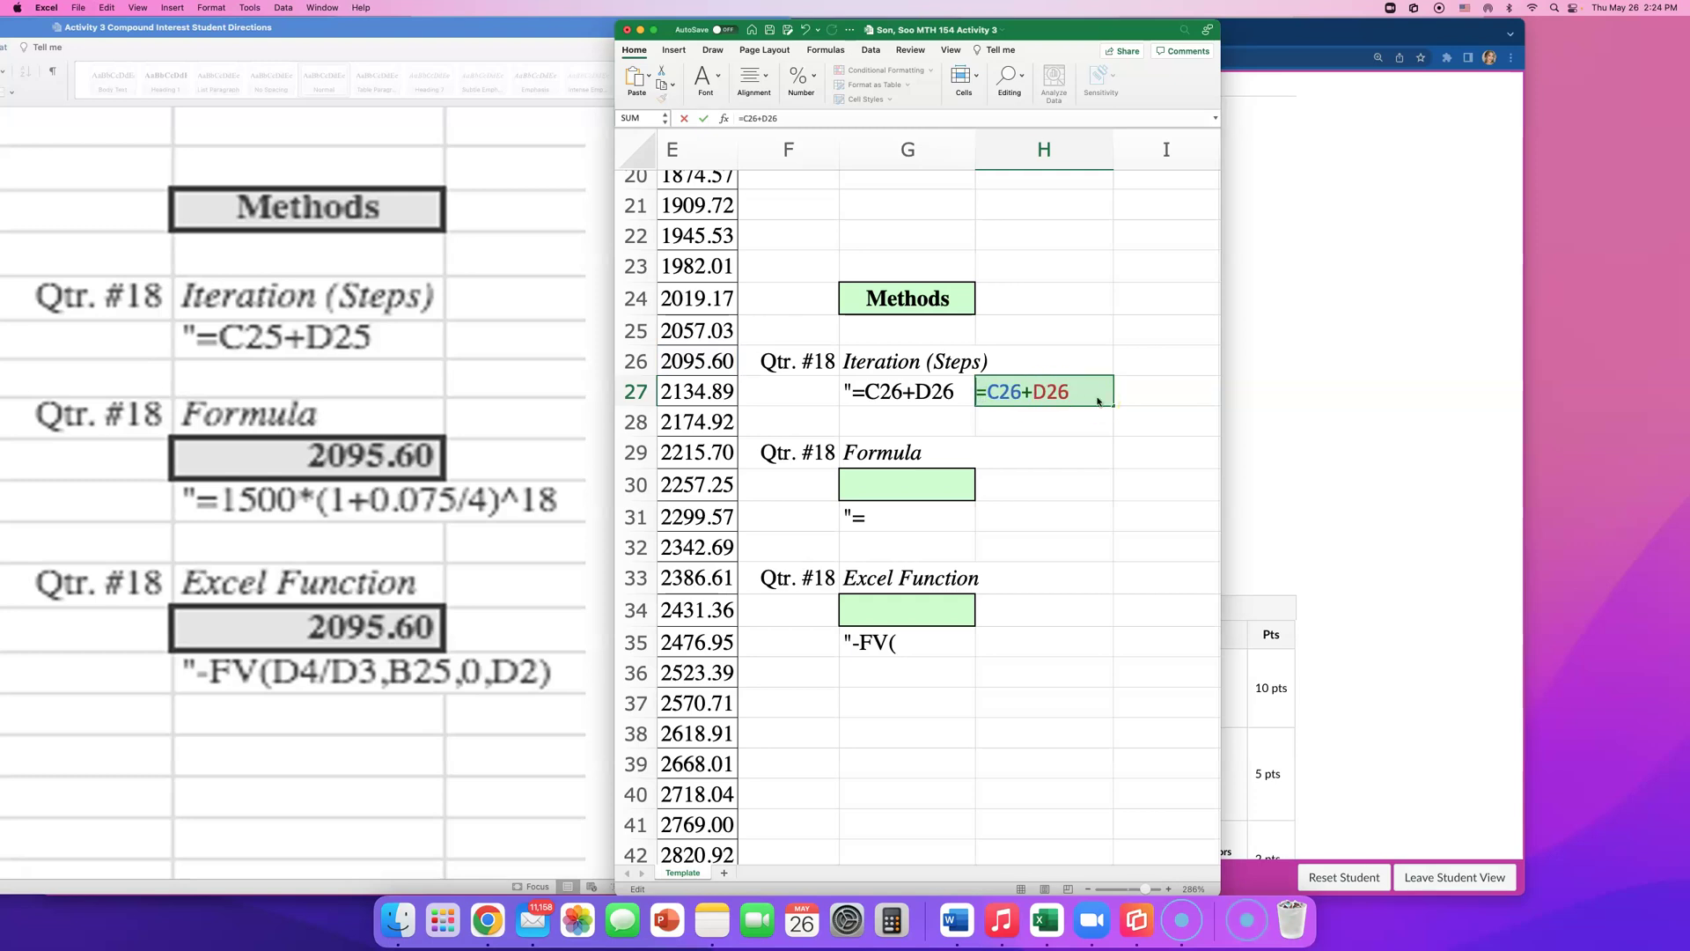
key("Return")
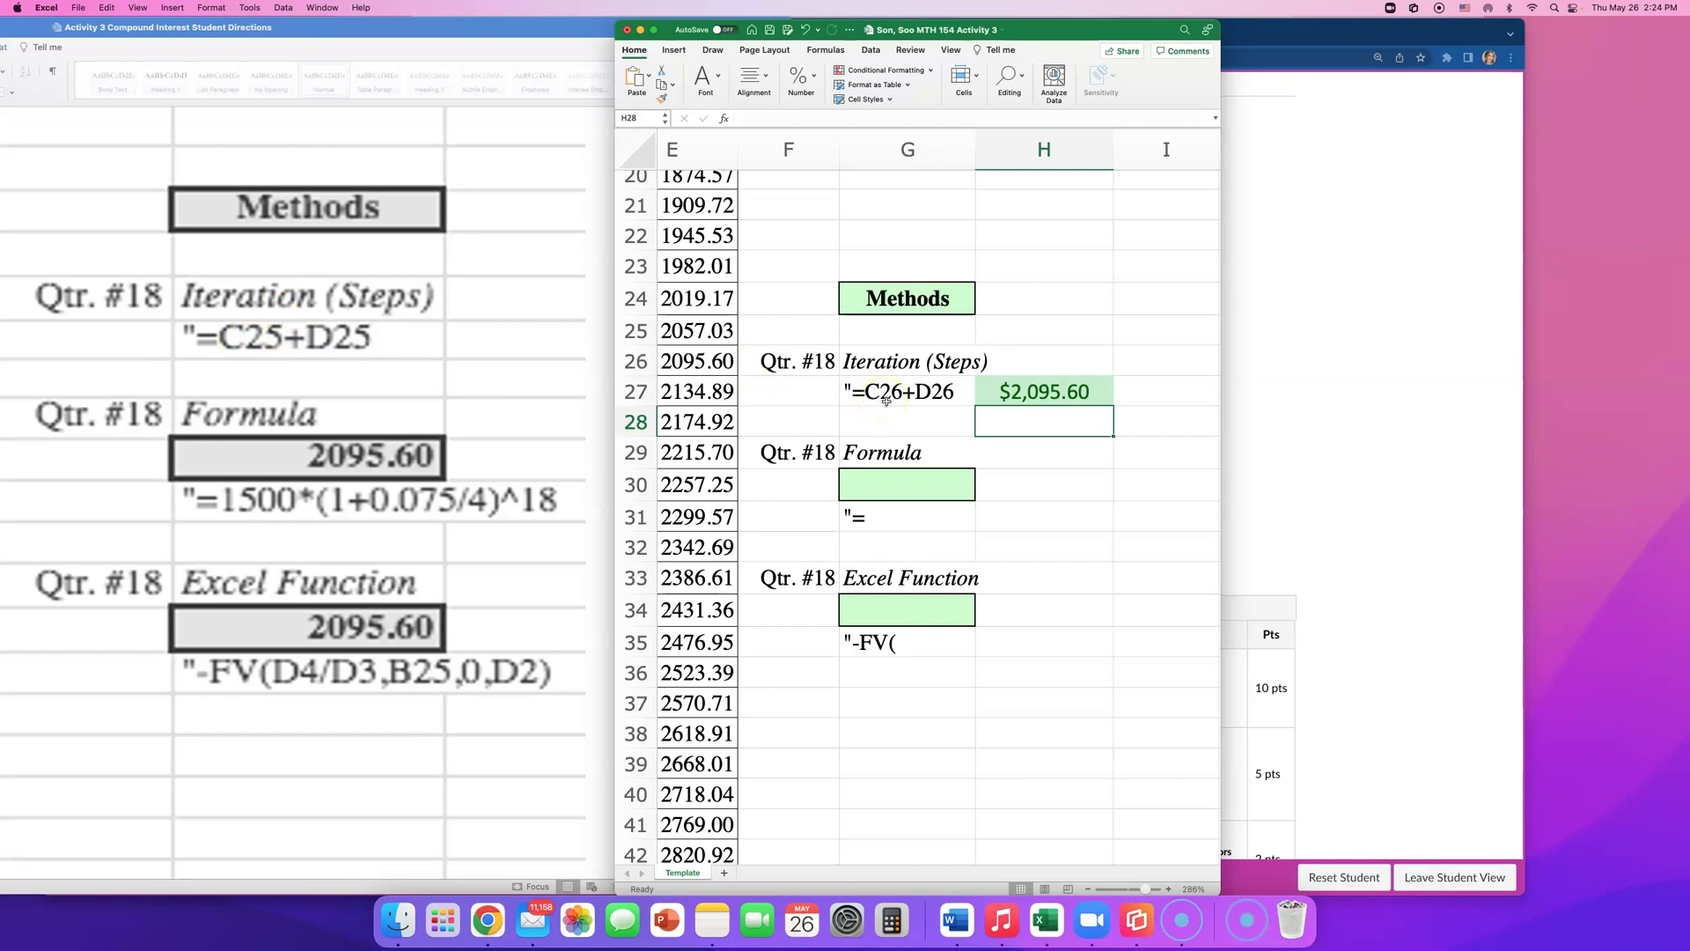
- Confirm H27 holds =C26+D26 shown as $2,095.60, repositioning Excel beside Word
left_click_drag(1040, 18, 988, 16)
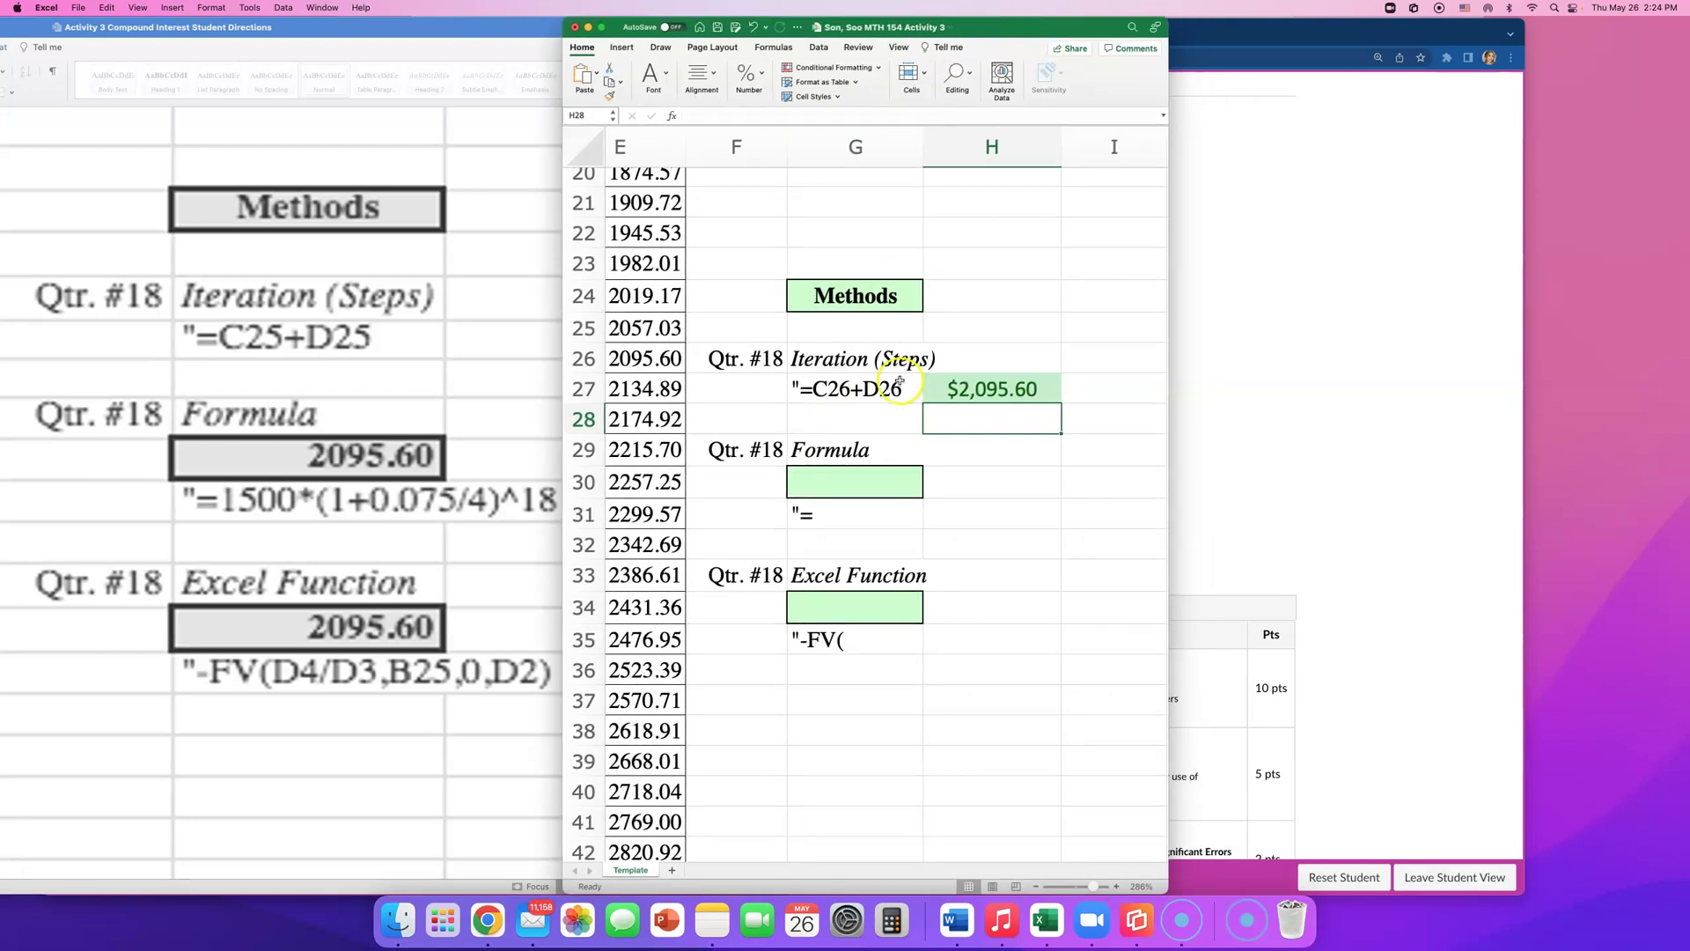
scroll(899, 385, "down", 1)
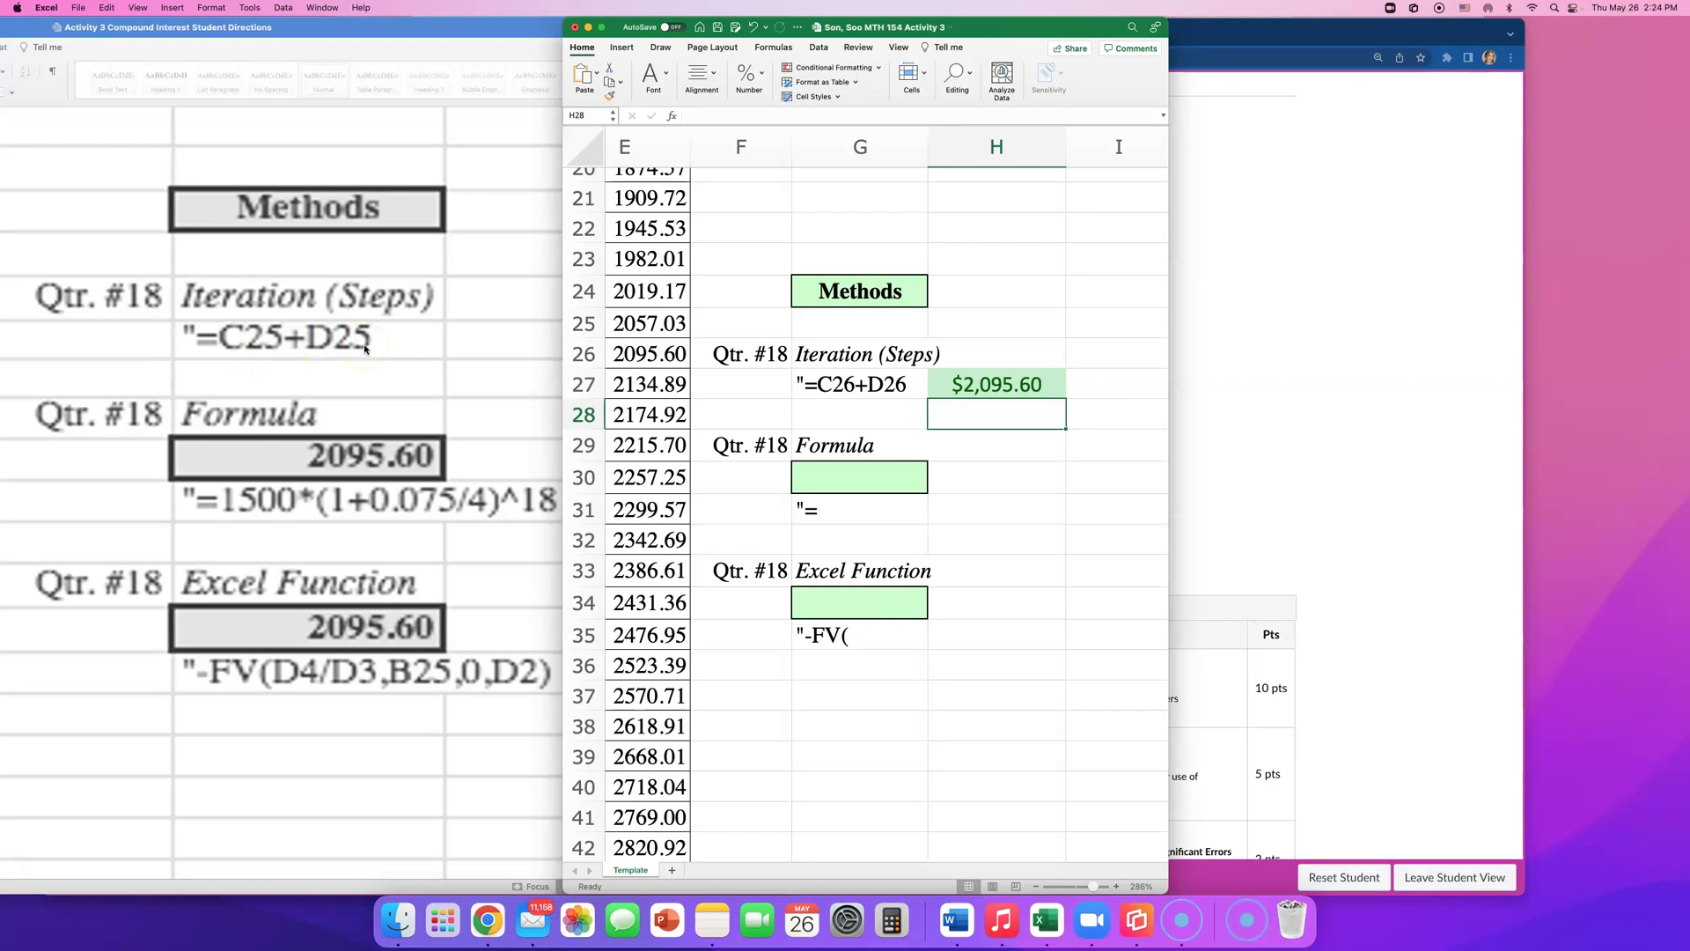
left_click(983, 394)
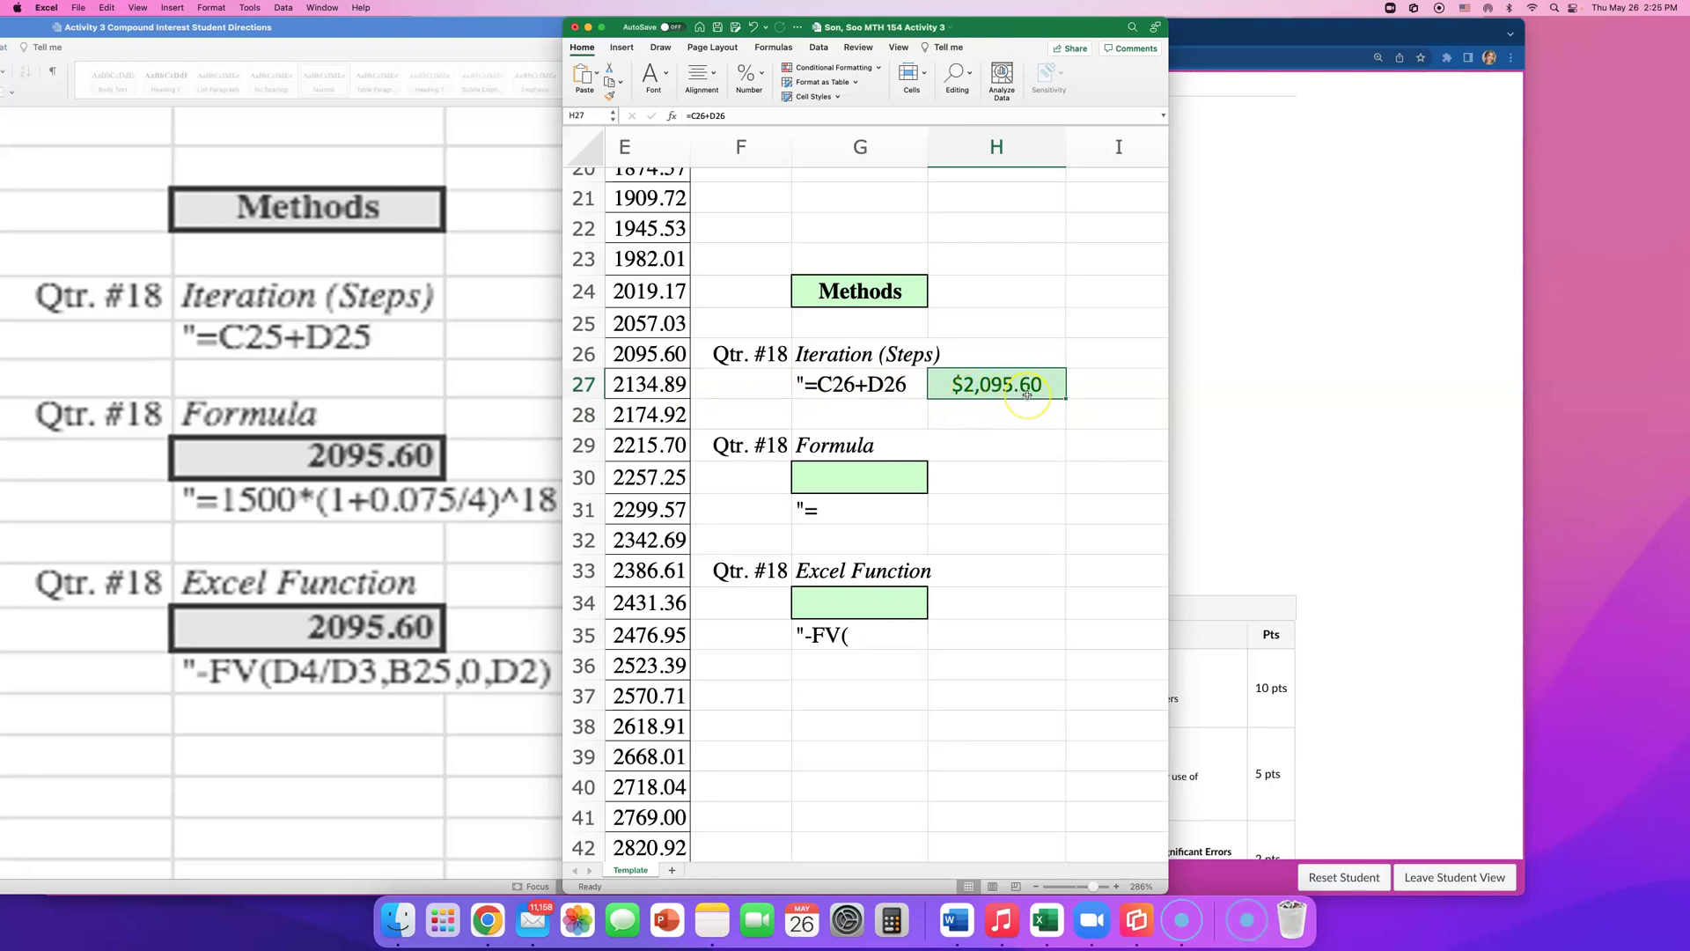
left_click_drag(1036, 27, 1096, 30)
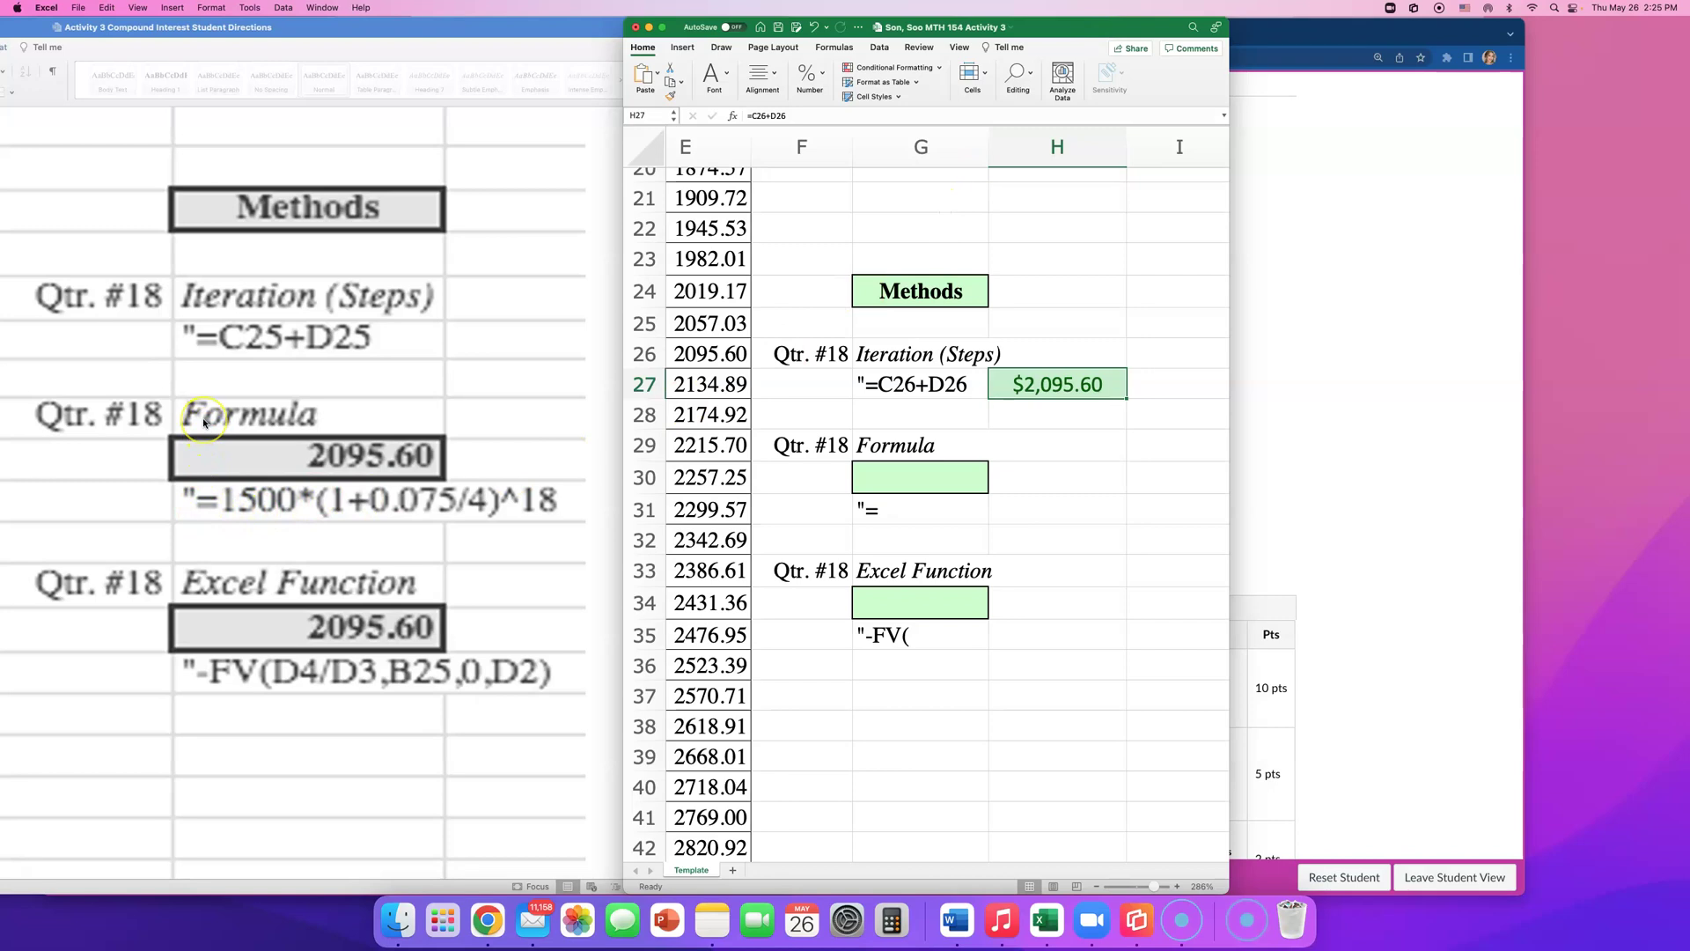
- Copy =1500*(1+0.075/4)^18 from the G31 note into G30, which calculates 2095.60
double_click(945, 518)
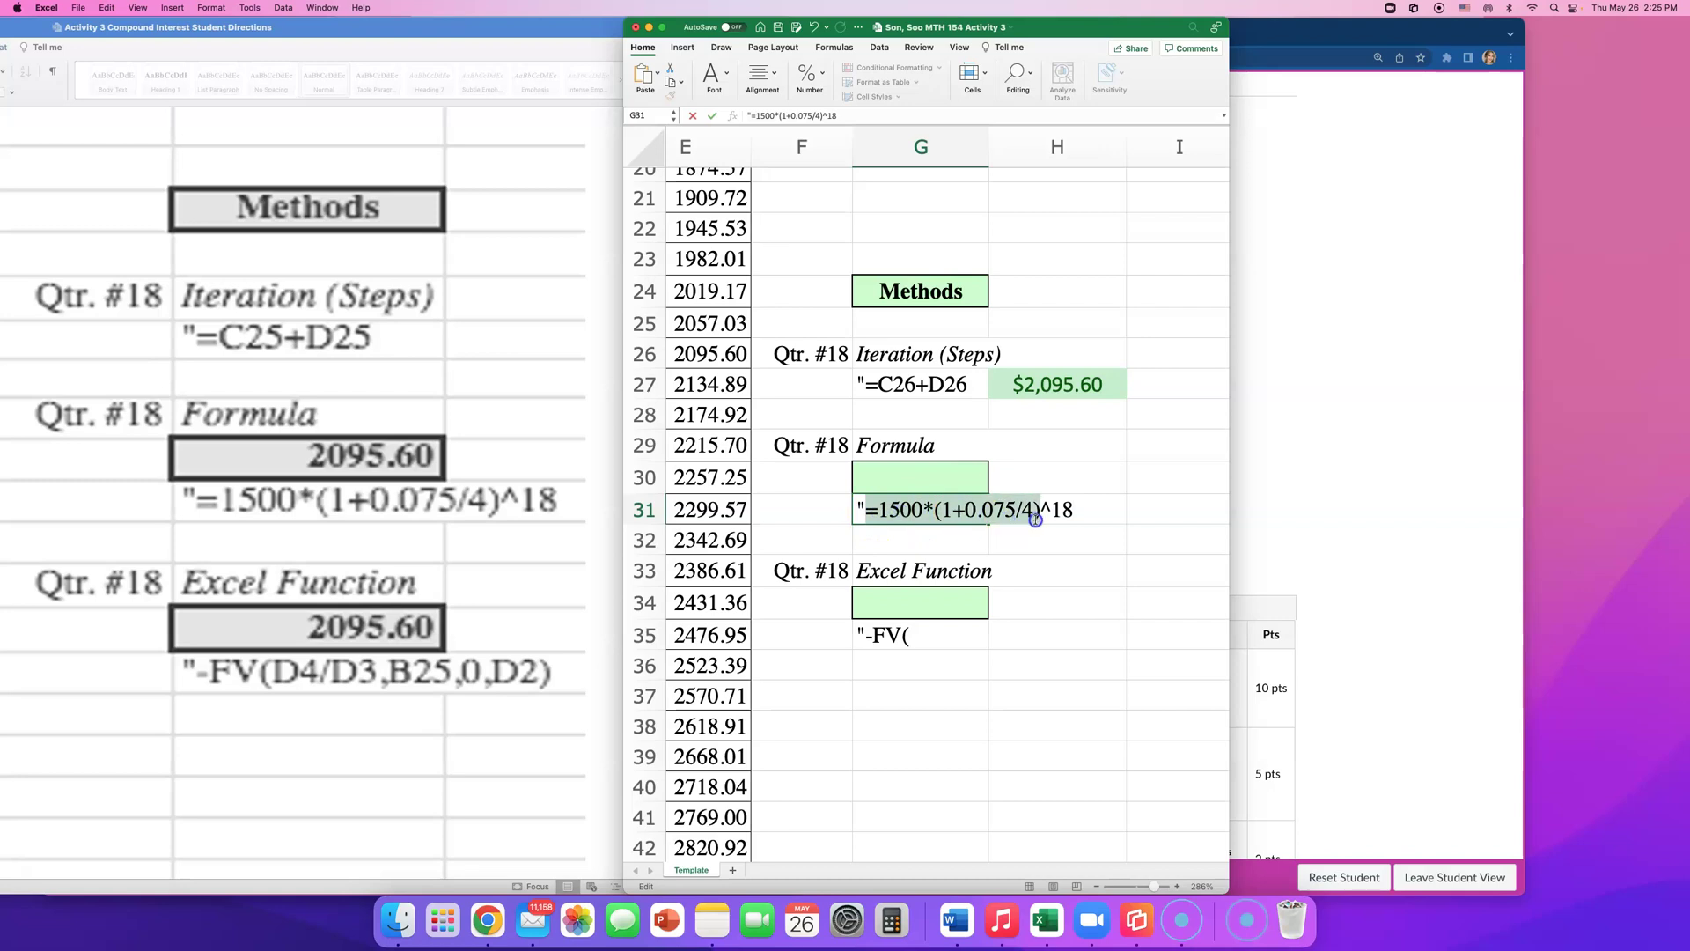
left_click_drag(1041, 521, 1076, 520)
key("super+c")
double_click(883, 481)
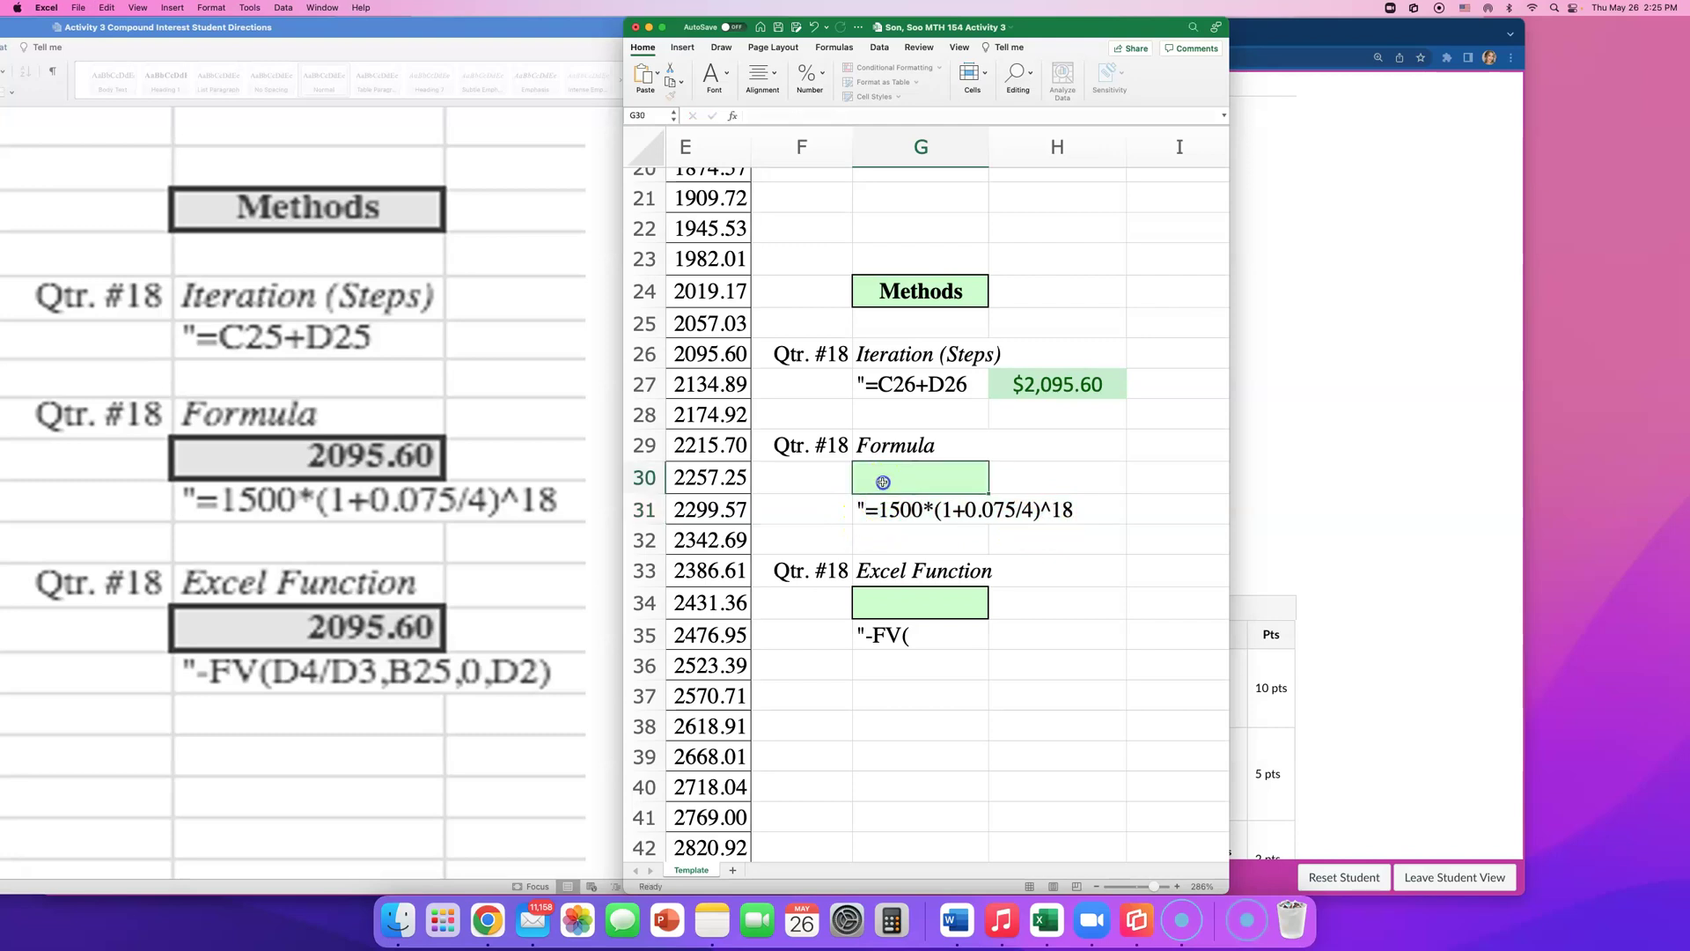
key("super+v")
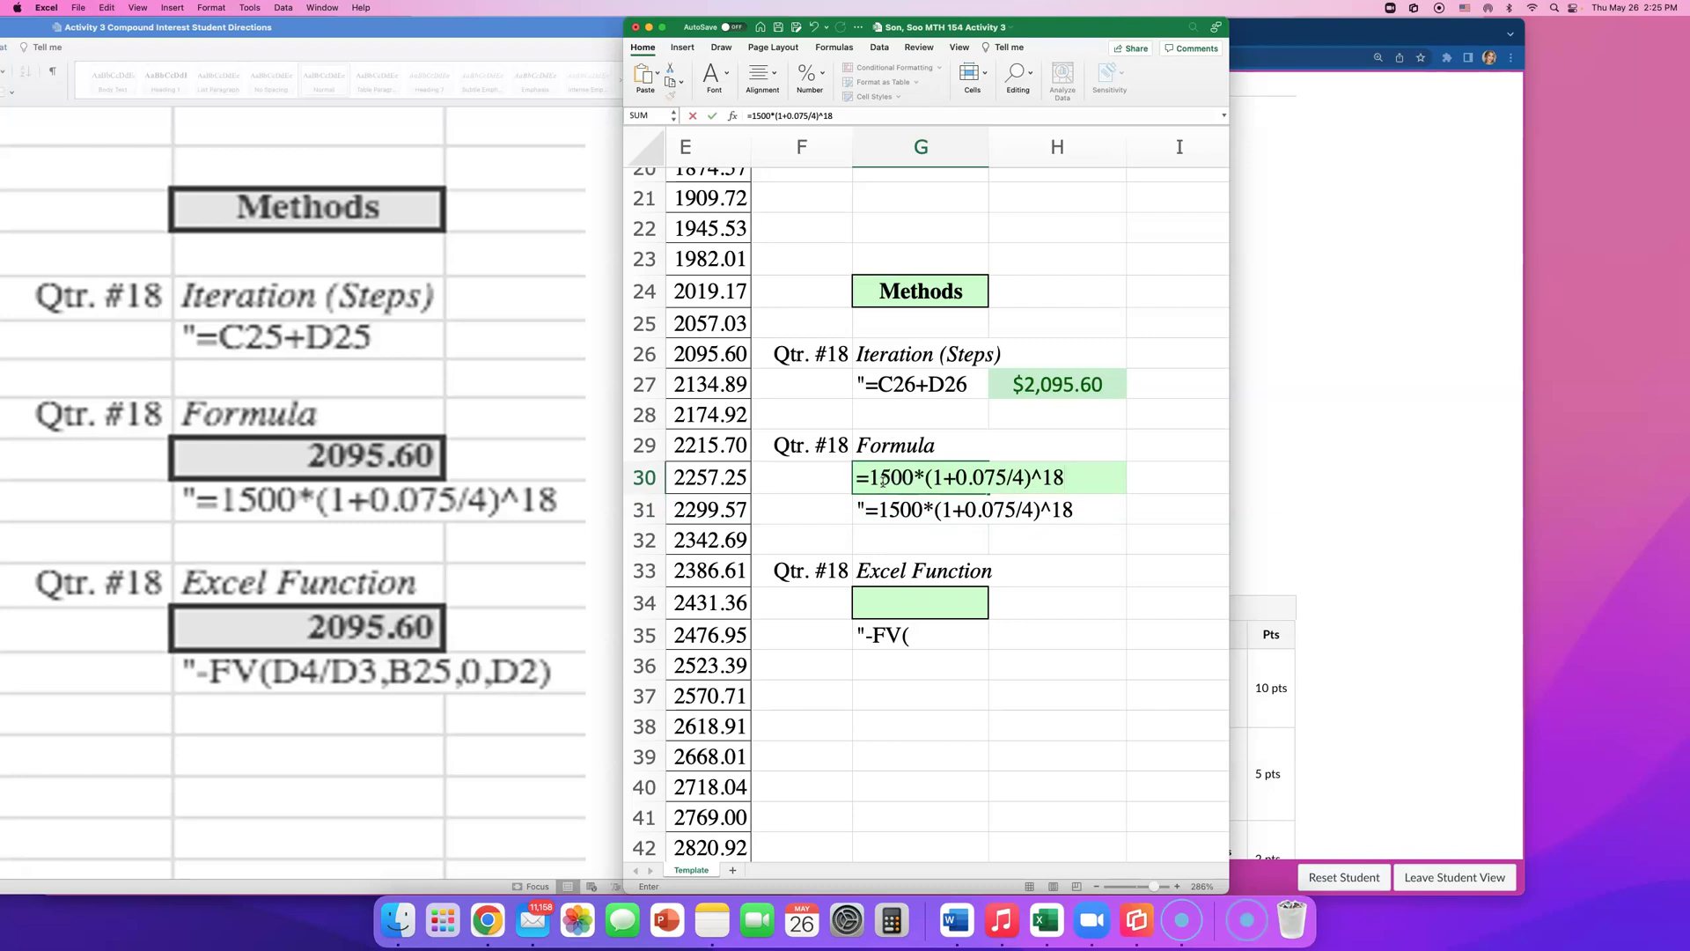
key("Return")
scroll(883, 482, "left", 2)
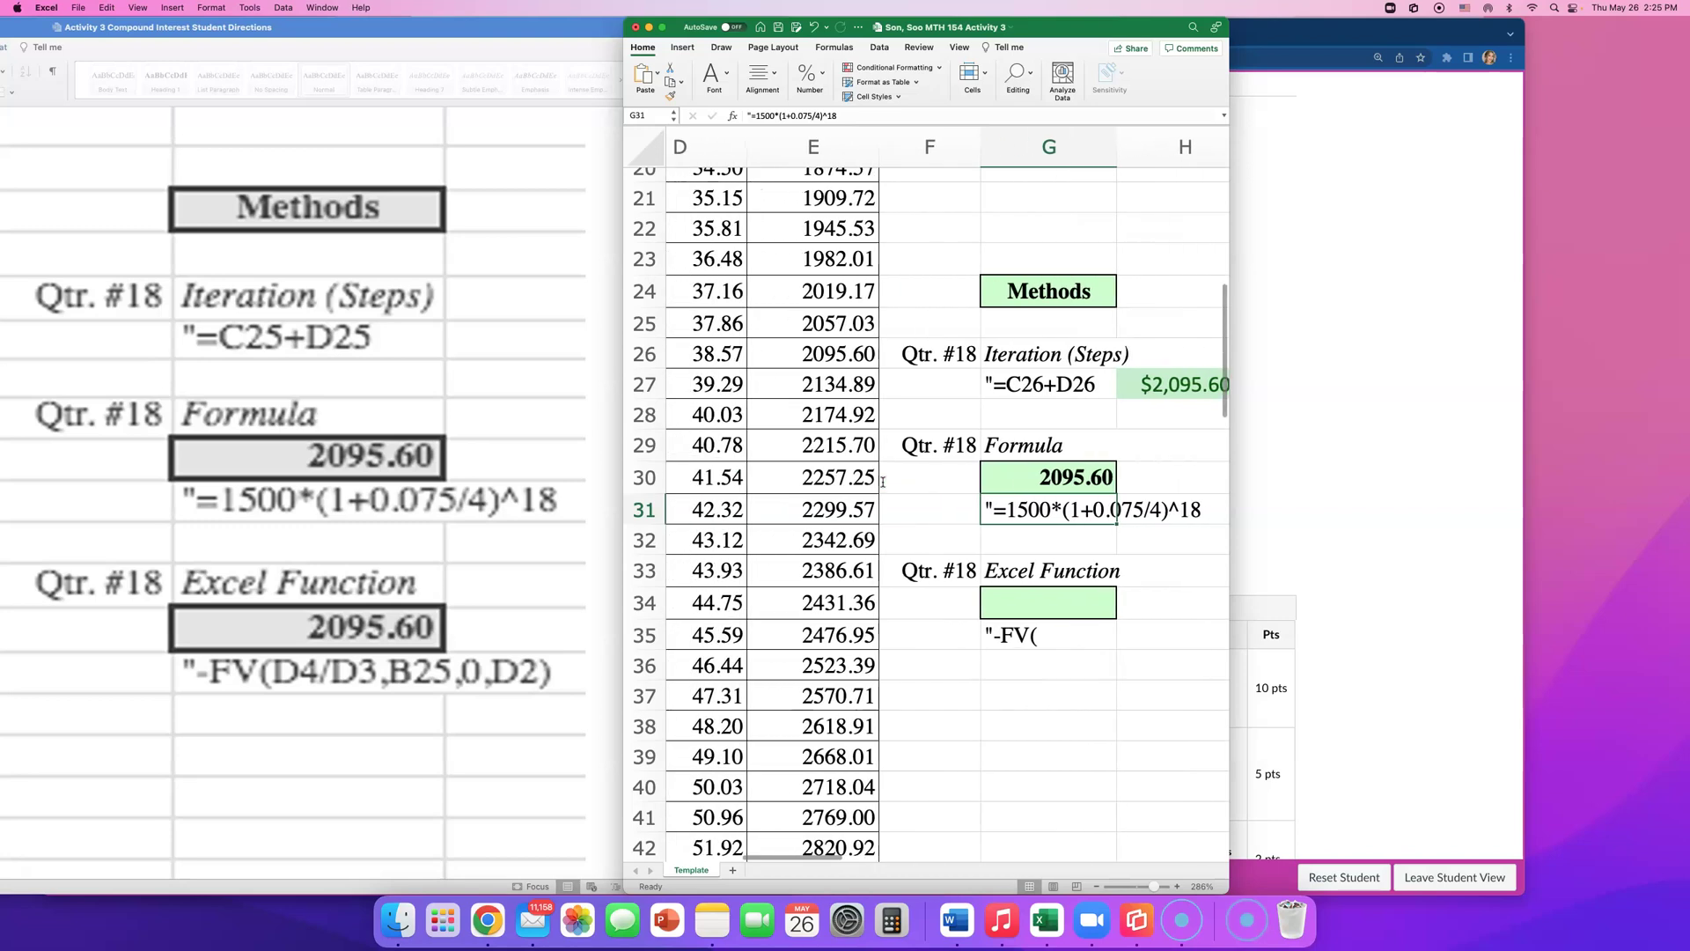
scroll(883, 481, "right", 3)
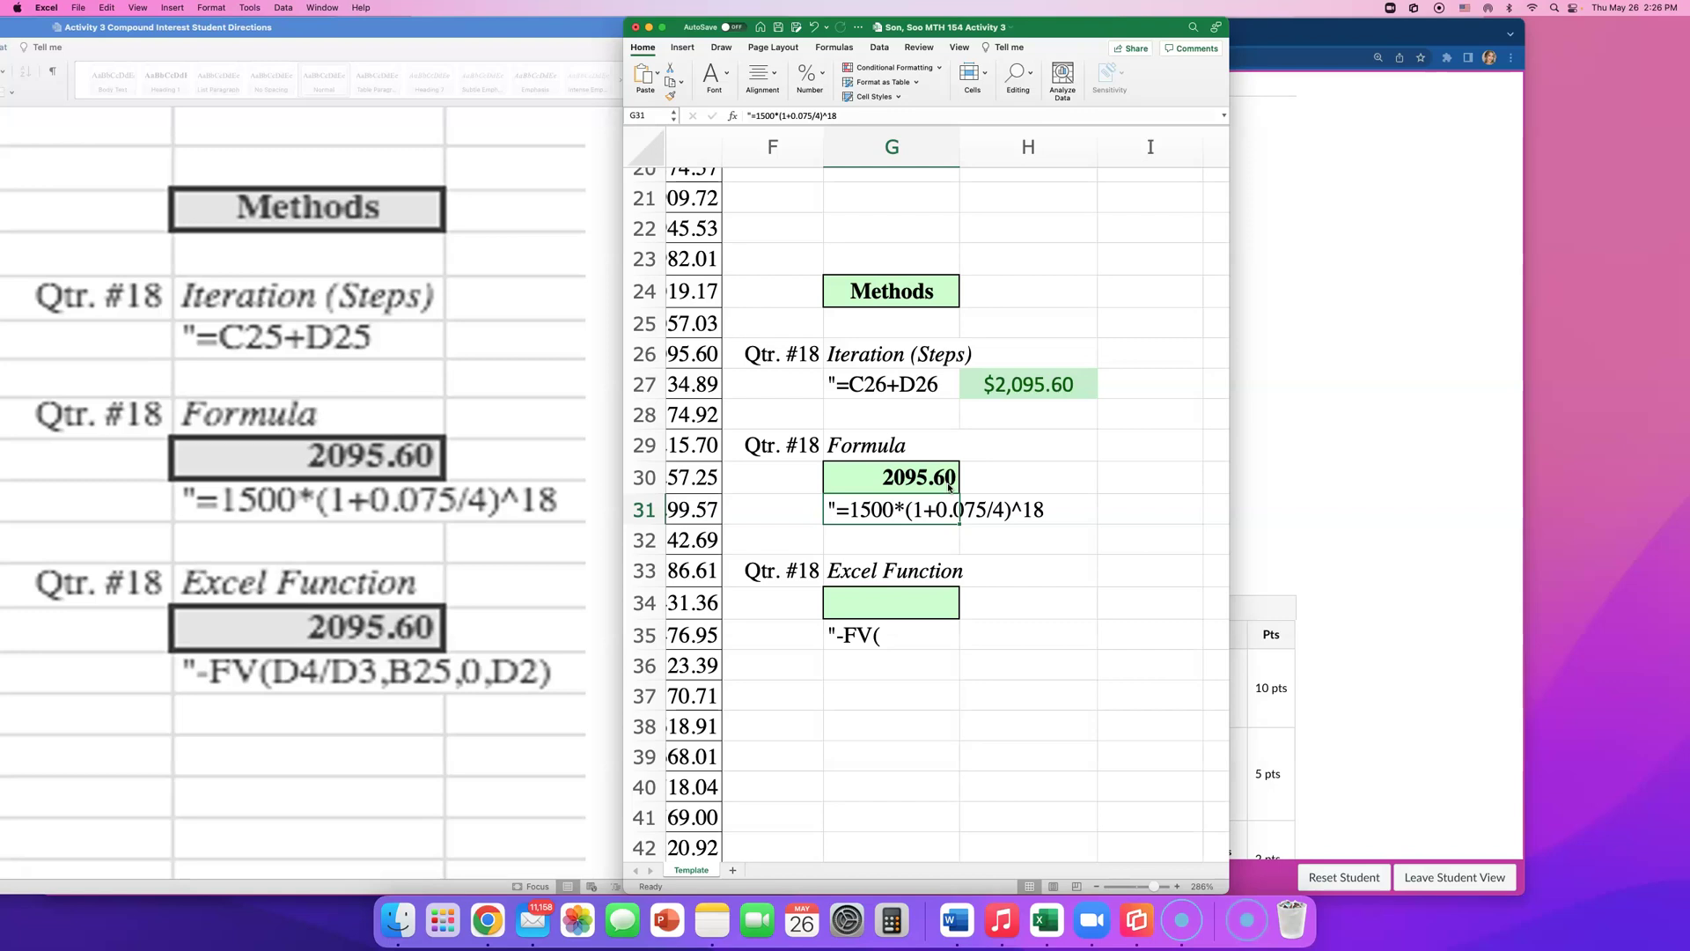
left_click(951, 507)
left_click(878, 517)
left_click(875, 535)
left_click(859, 519)
- Widen the Excel window to show more columns
left_click_drag(624, 519, 199, 522)
left_click_drag(601, 33, 753, 47)
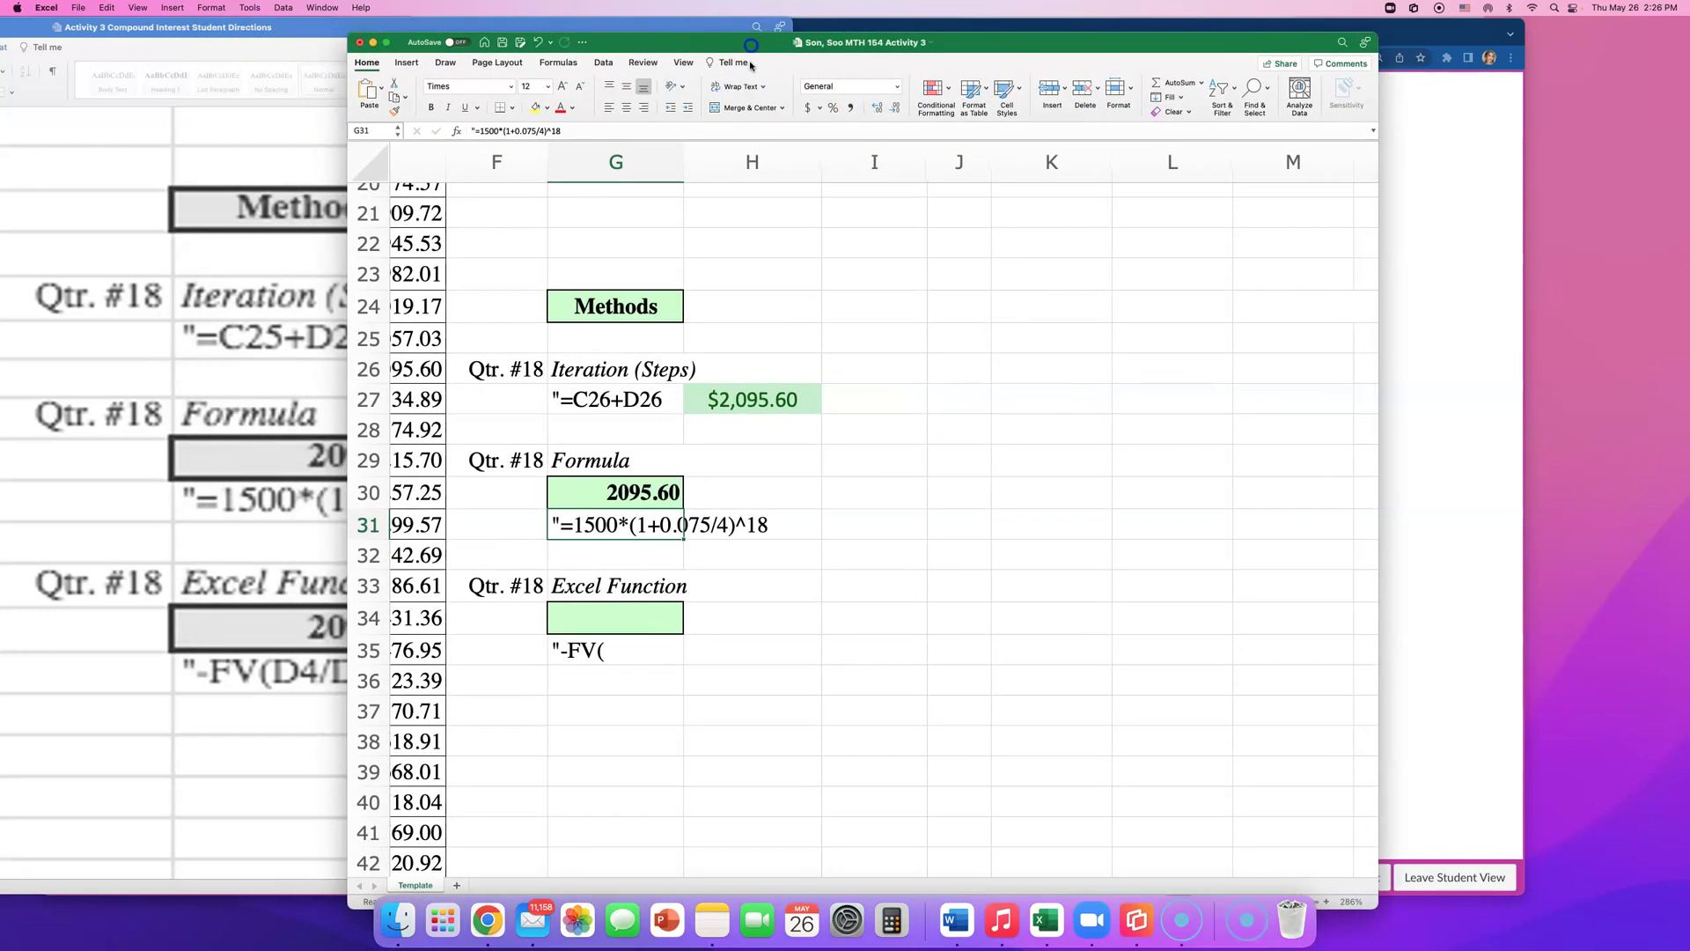
scroll(634, 342, "left", 5)
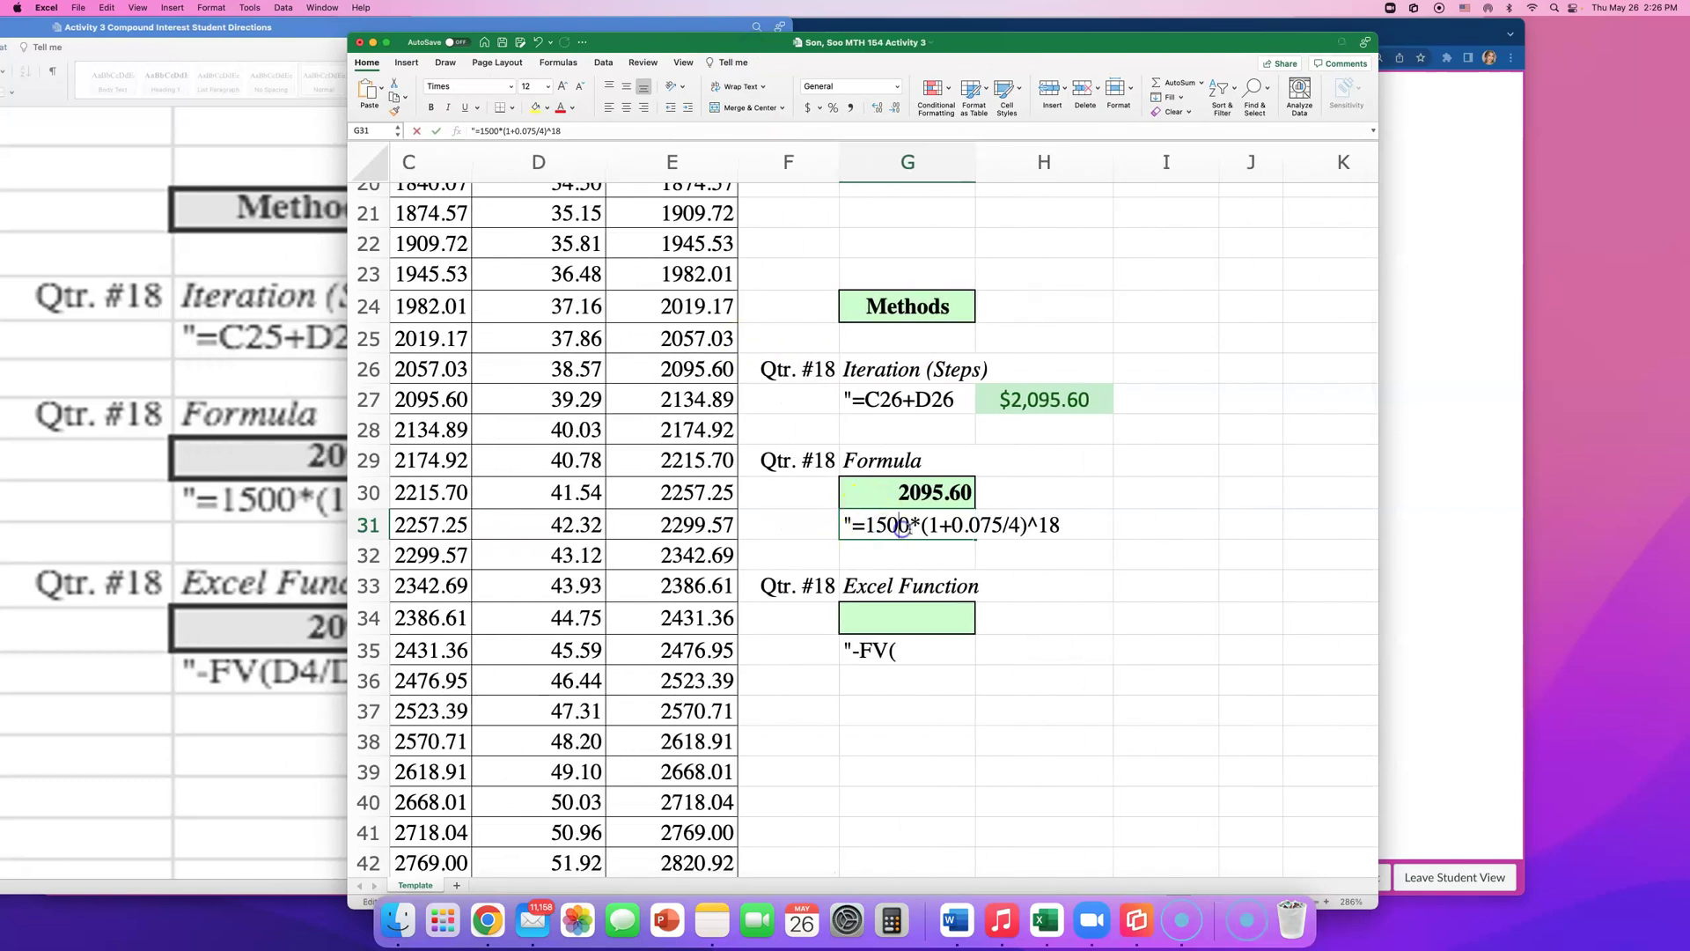
- Replace the hard-coded 1500 in the G31 formula note with D3, the Principal cell
double_click(902, 529)
left_click_drag(902, 529, 861, 531)
key("BackSpace")
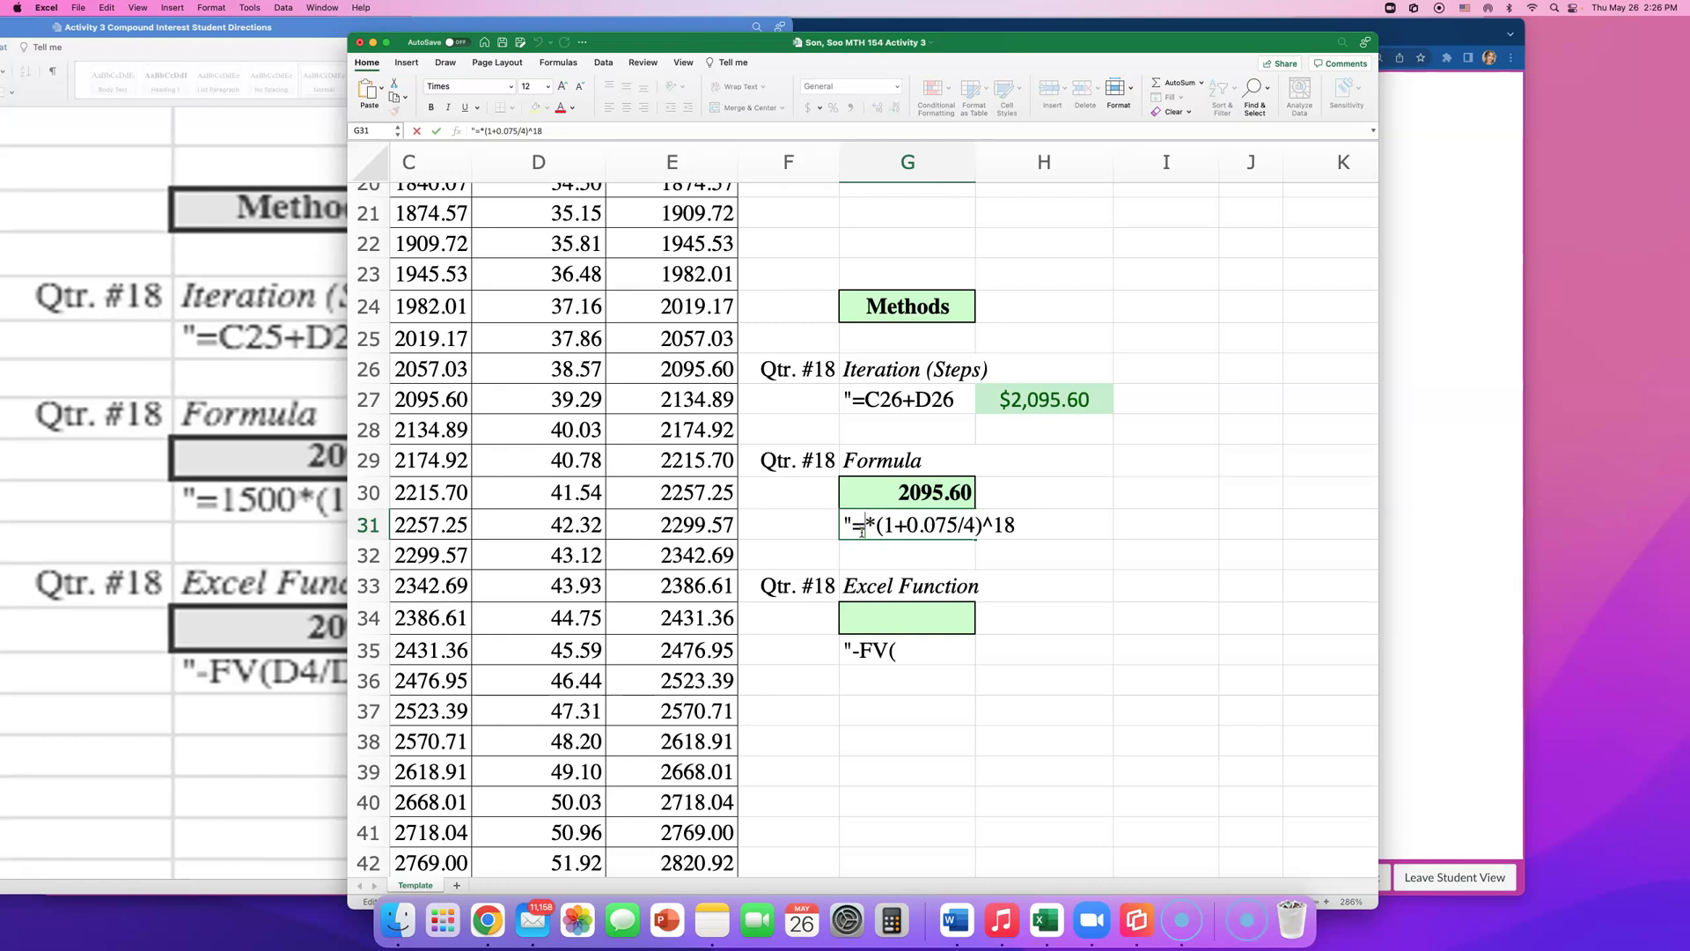
scroll(813, 479, "up", 10)
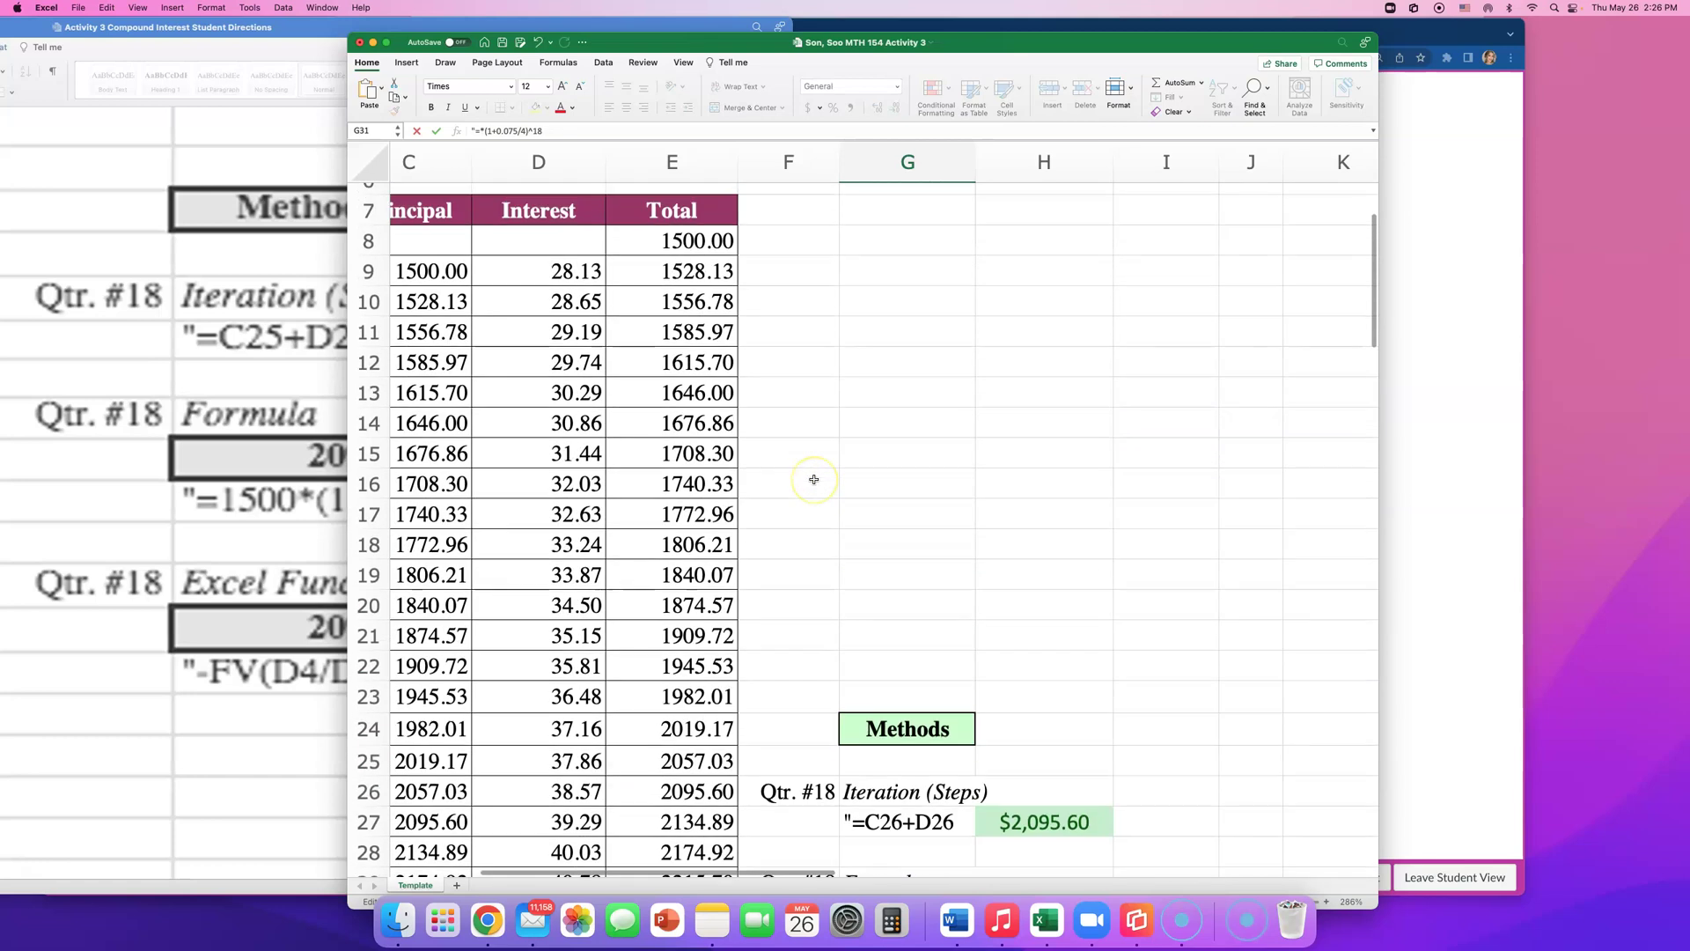
scroll(814, 479, "up", 2)
scroll(813, 479, "left", 5)
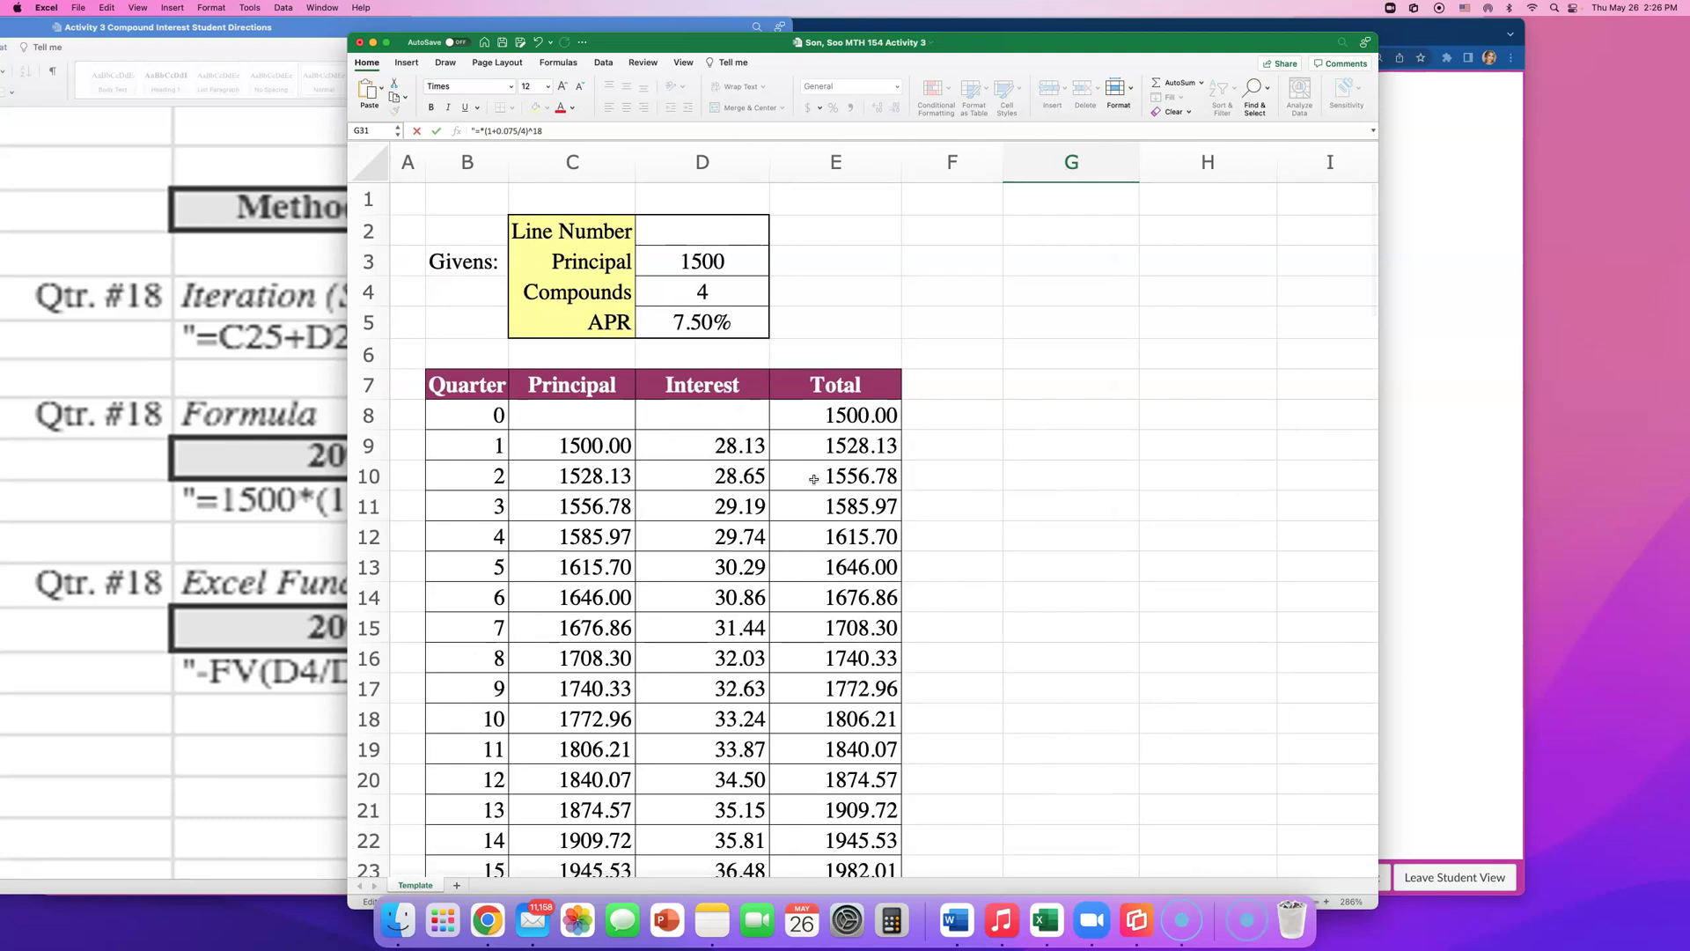
left_click(722, 269)
scroll(961, 422, "down", 6)
scroll(961, 422, "down", 4)
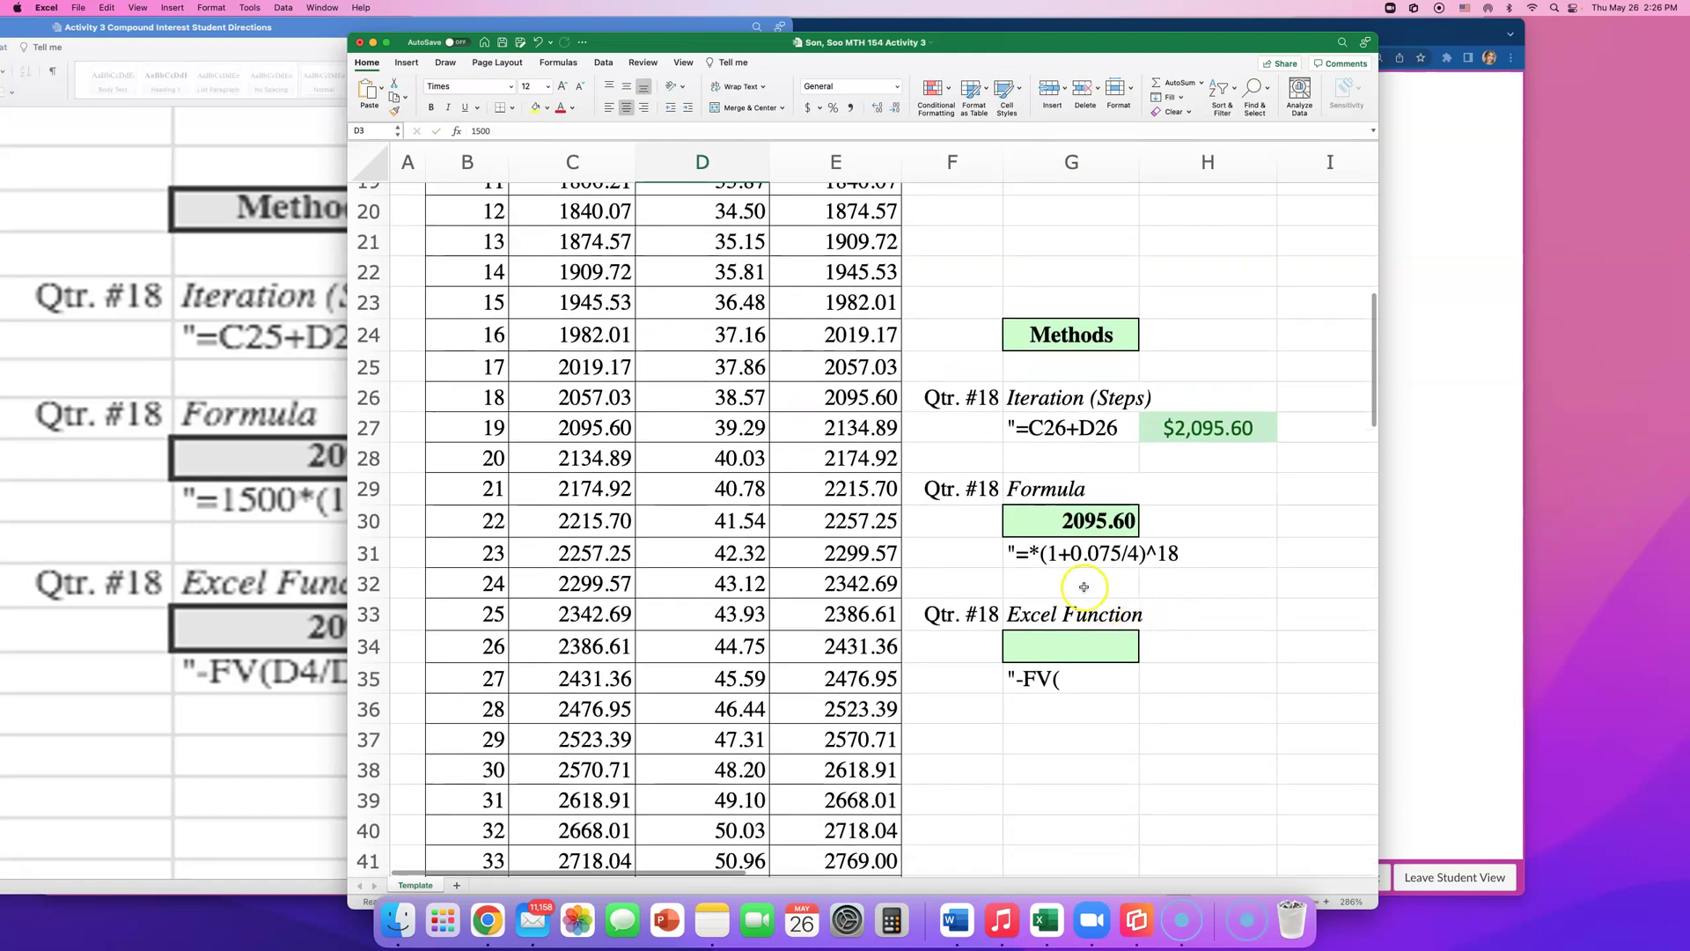
left_click(1048, 555)
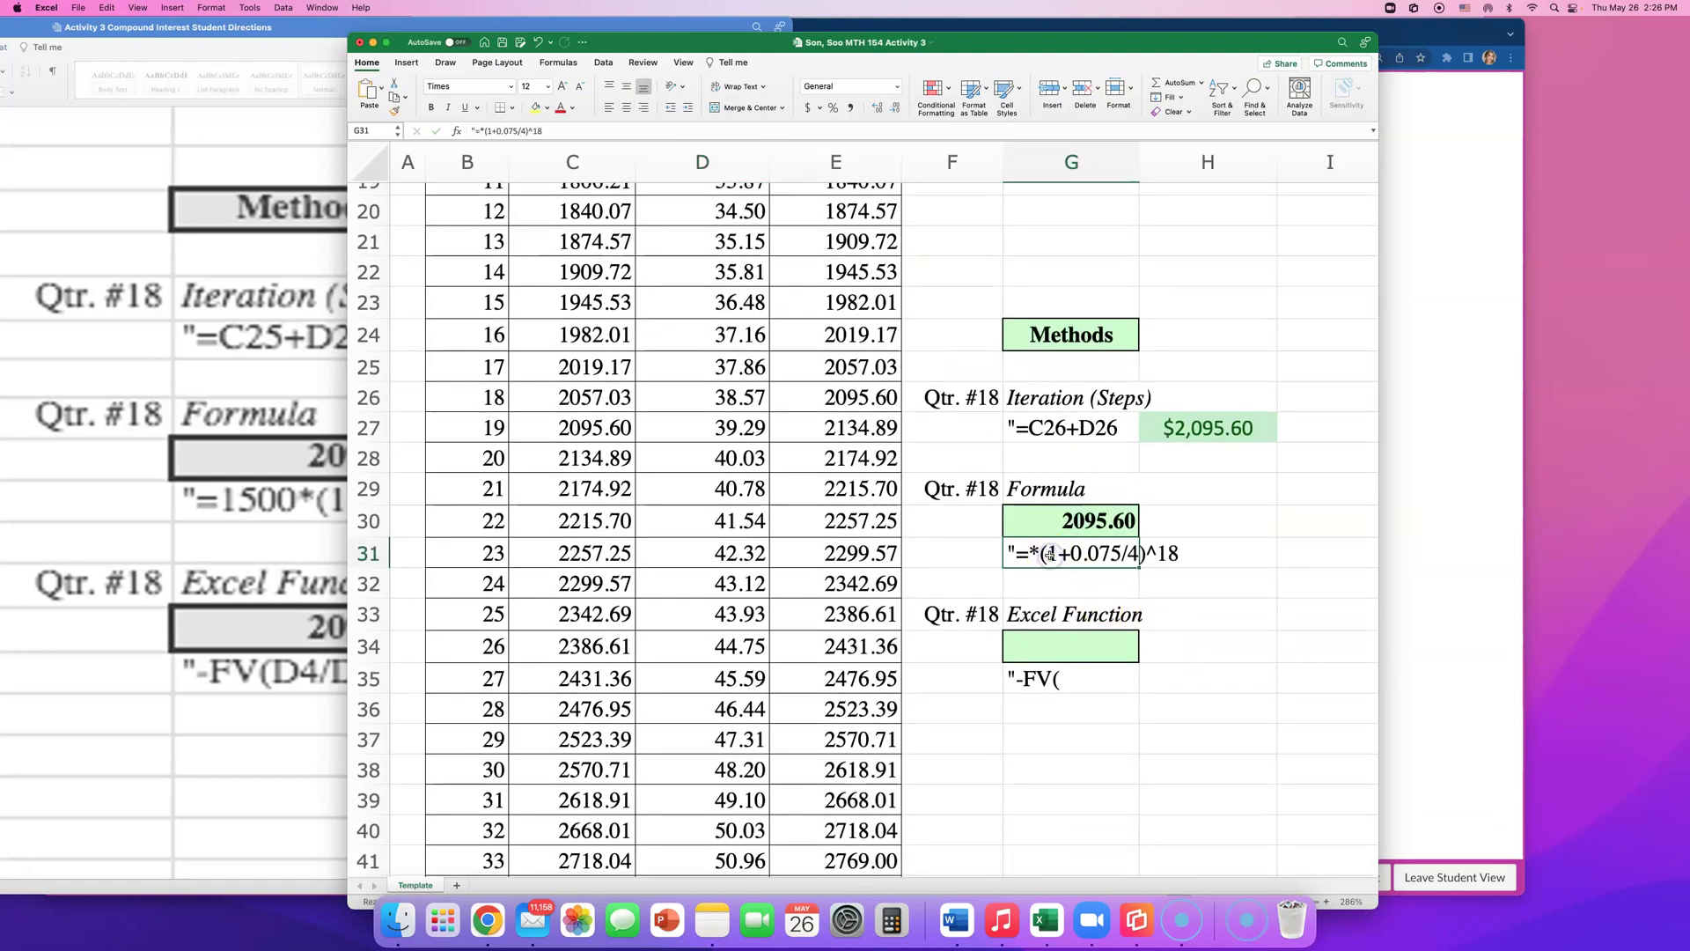
double_click(1045, 555)
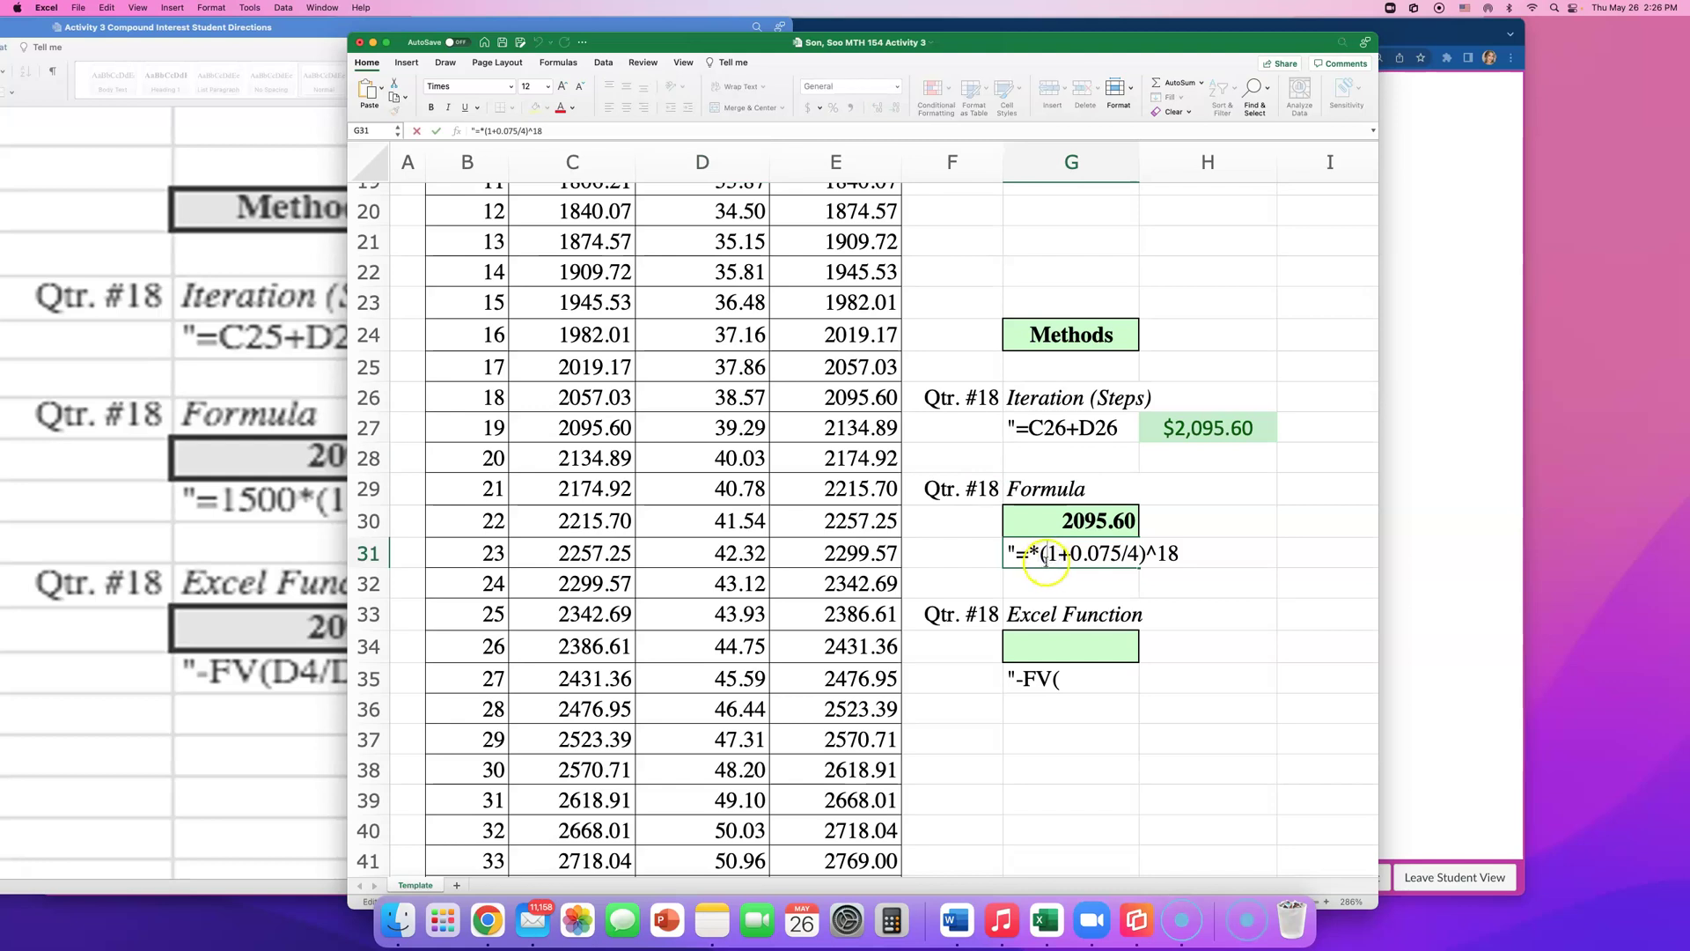
left_click(1030, 555)
type("D3")
- Make the principal reference absolute as $D$3 in the G31 formula note
scroll(1074, 568, "right", 2)
scroll(1074, 568, "down", 2)
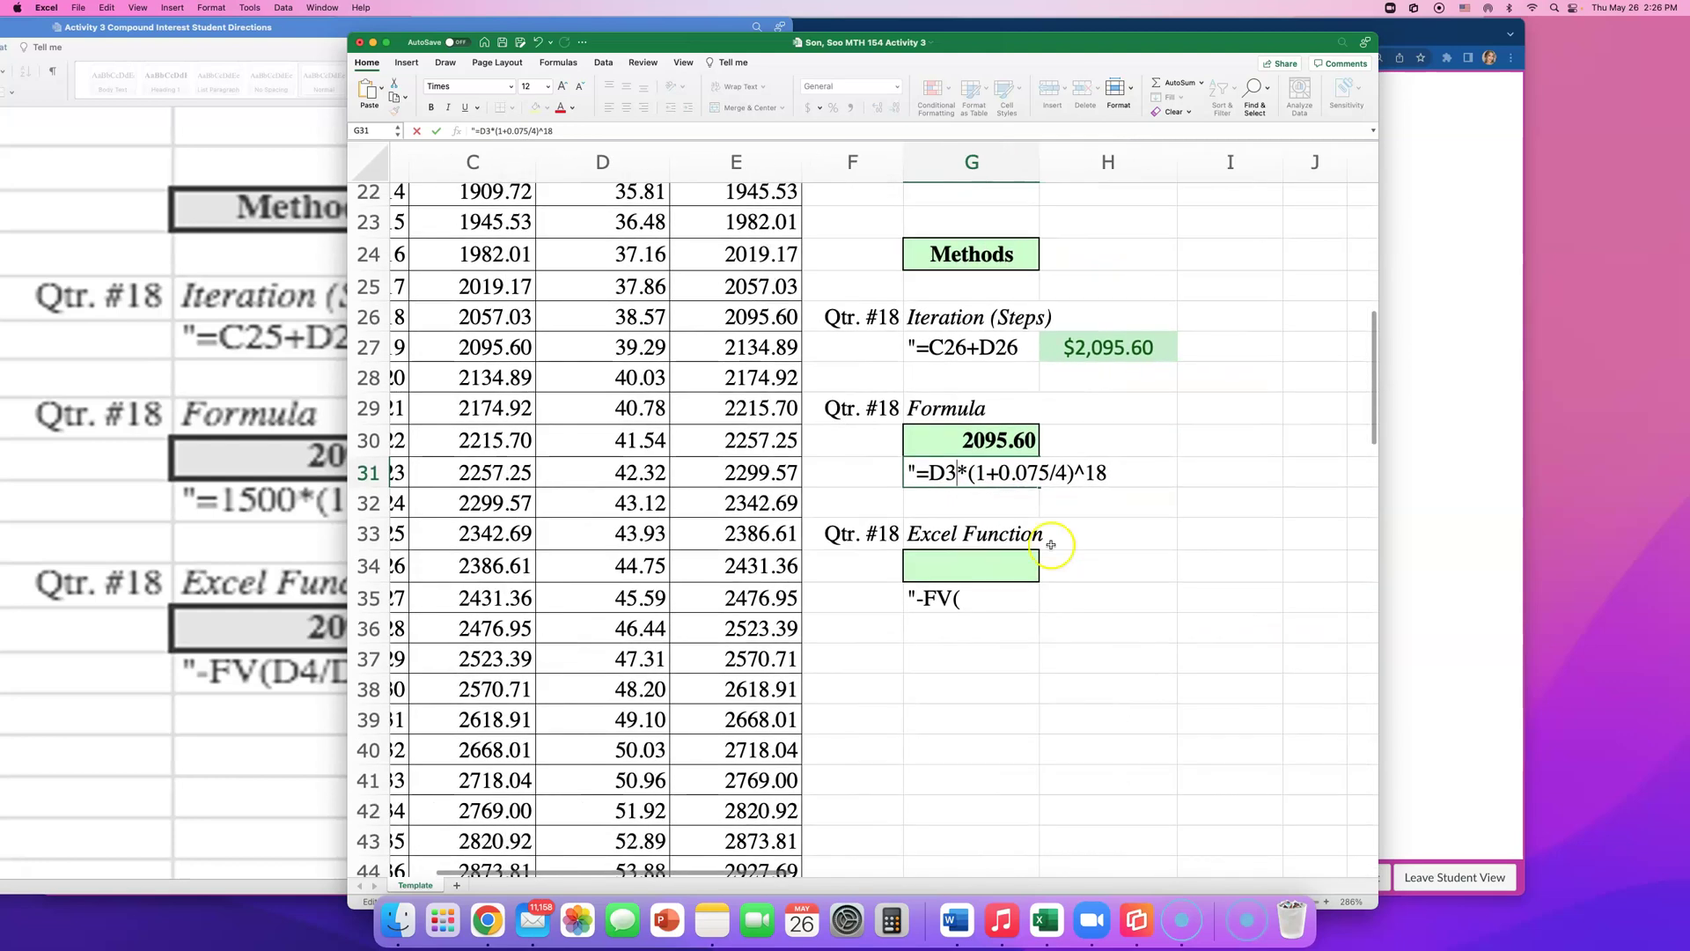
left_click(930, 473)
type("$")
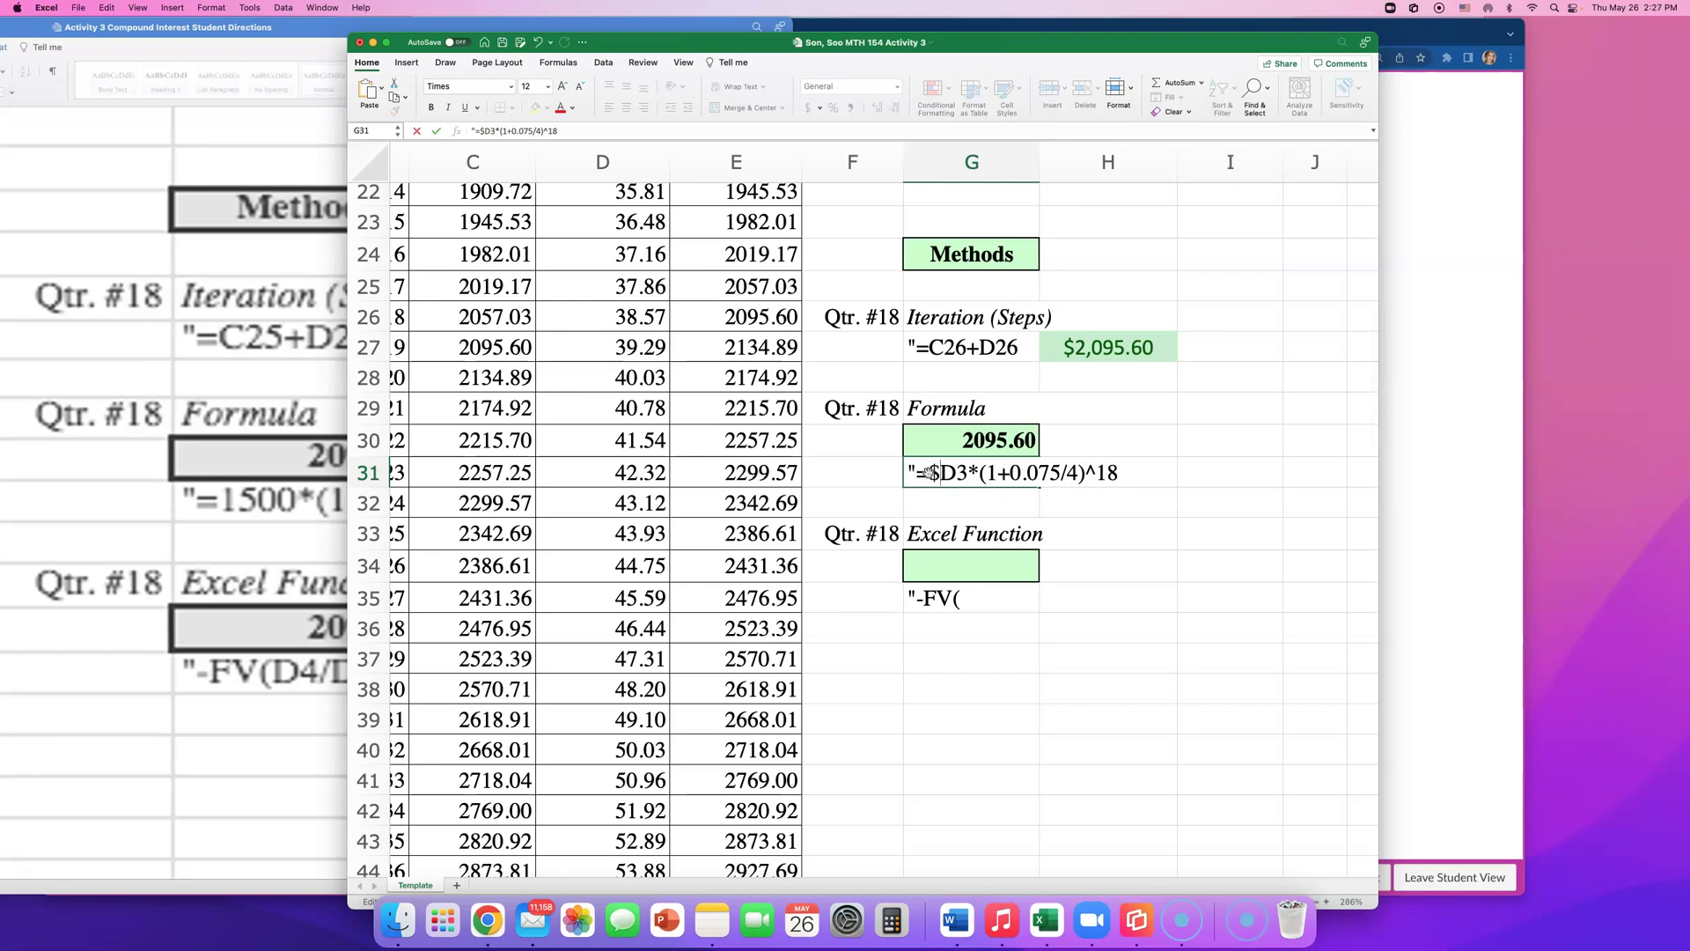
left_click(957, 474)
type("$")
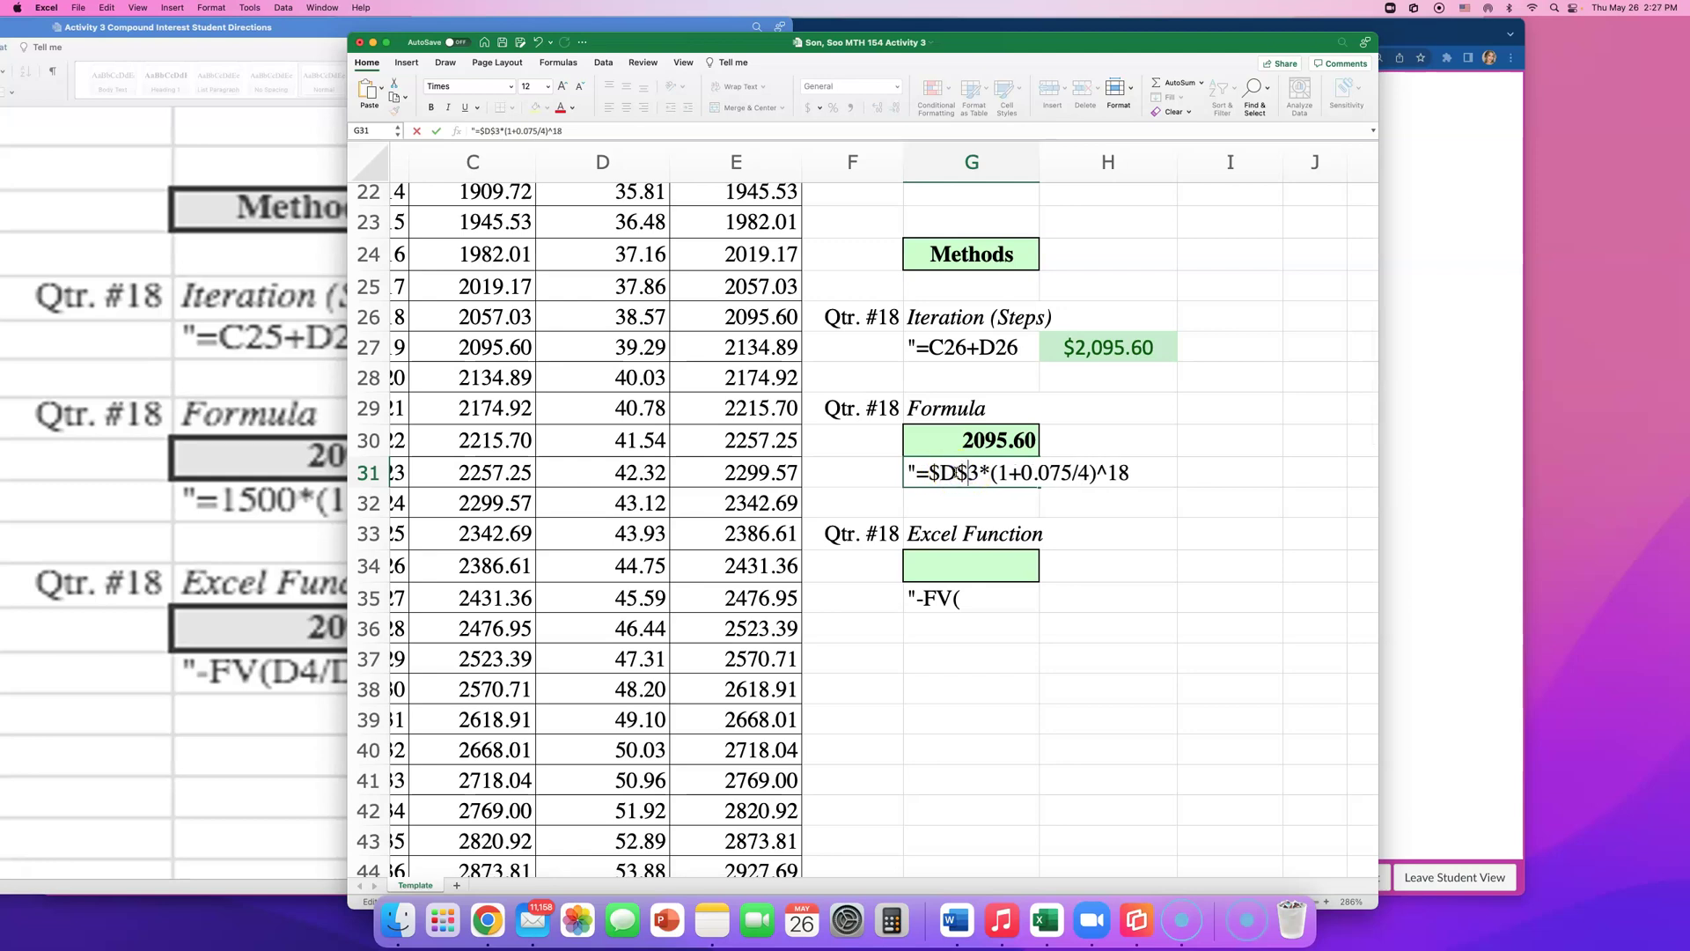
left_click(983, 477)
left_click_drag(981, 473, 991, 473)
left_click(1006, 476)
mouse_move(1021, 473)
left_mouse_down()
mouse_move(1064, 473)
mouse_move(1031, 480)
left_mouse_up()
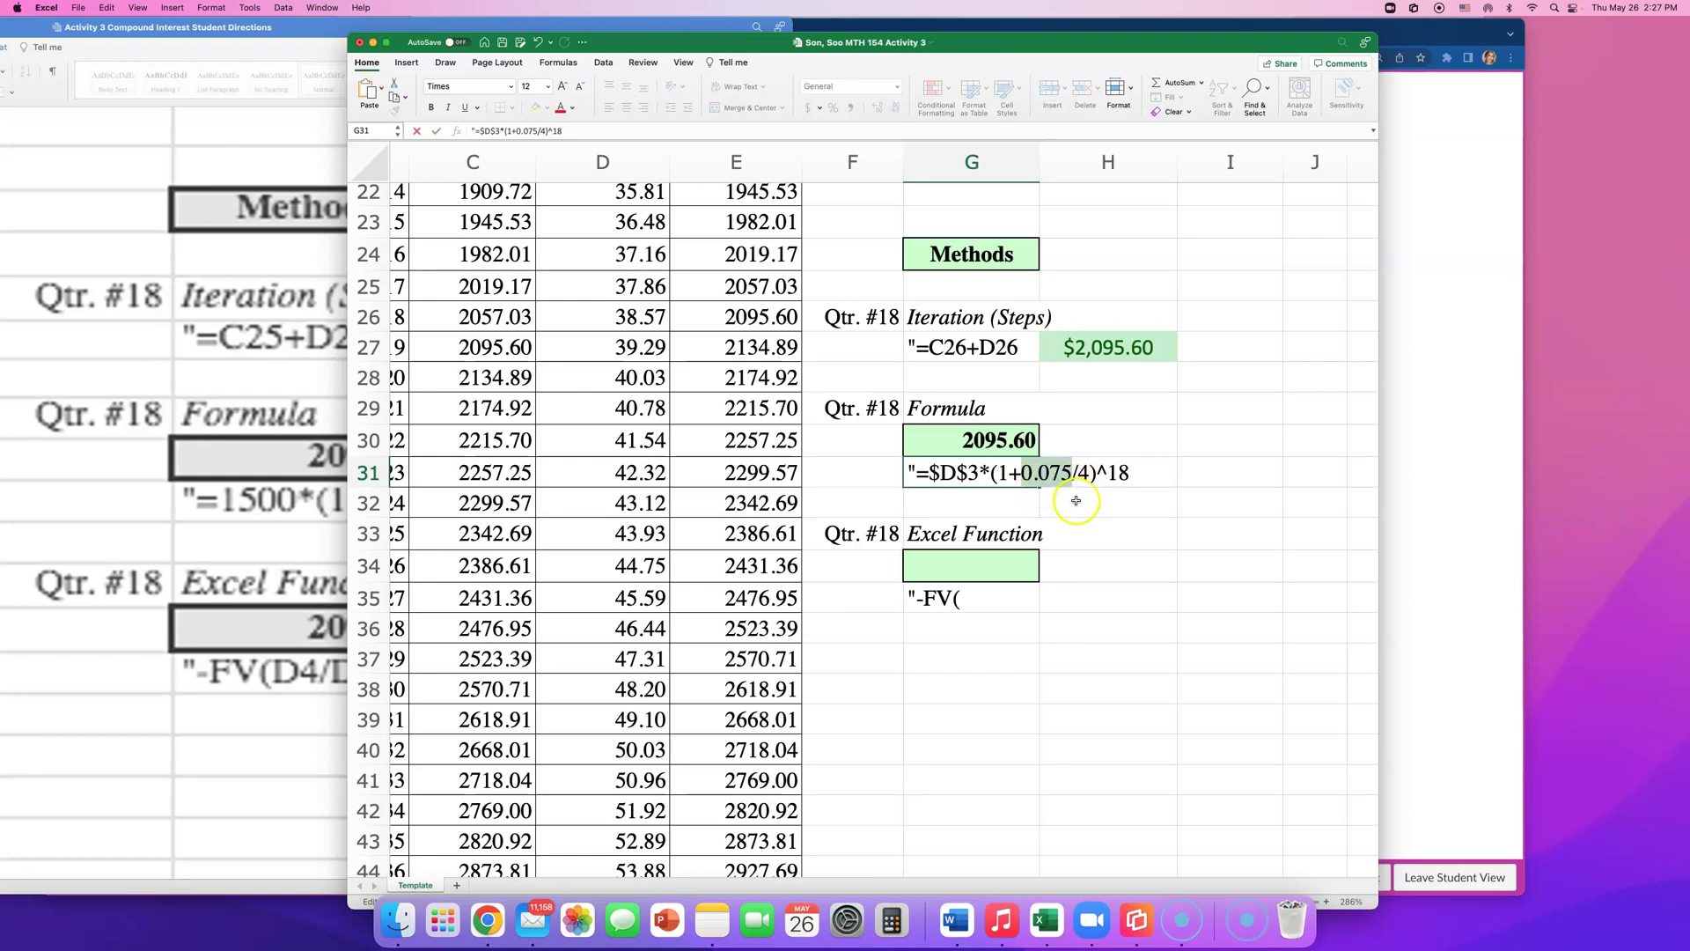
- Replace 0.075 in the G31 note with $D$5, giving =$D$3*(1+$D$5/4)^18
key("BackSpace")
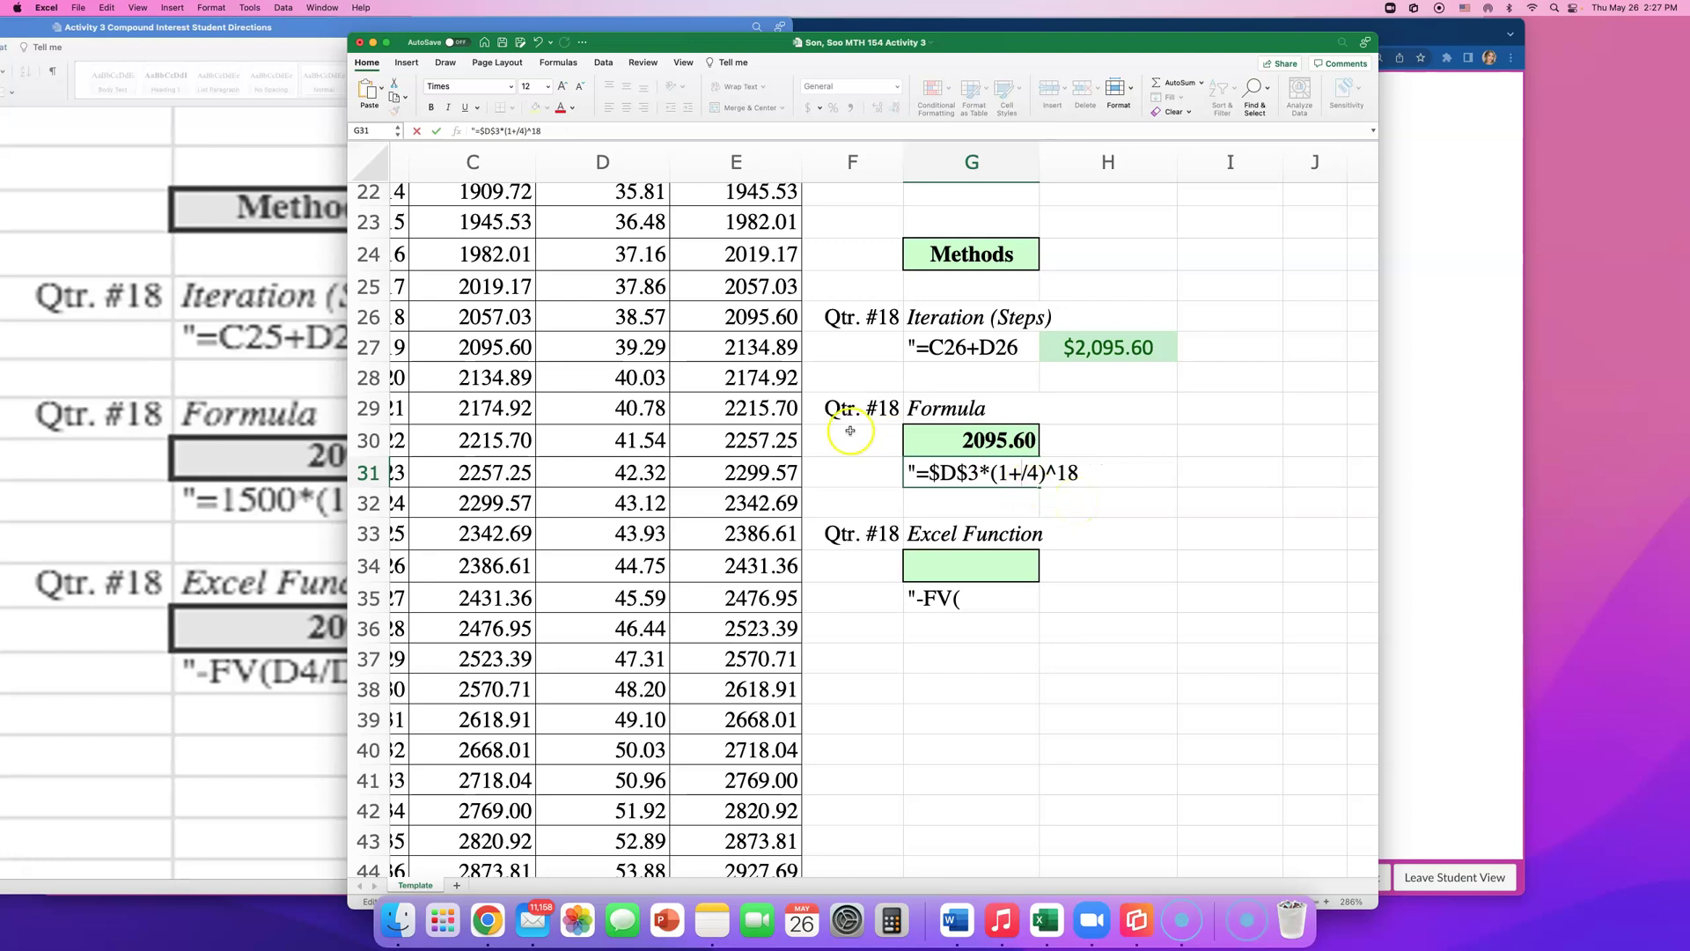
scroll(661, 411, "up", 10)
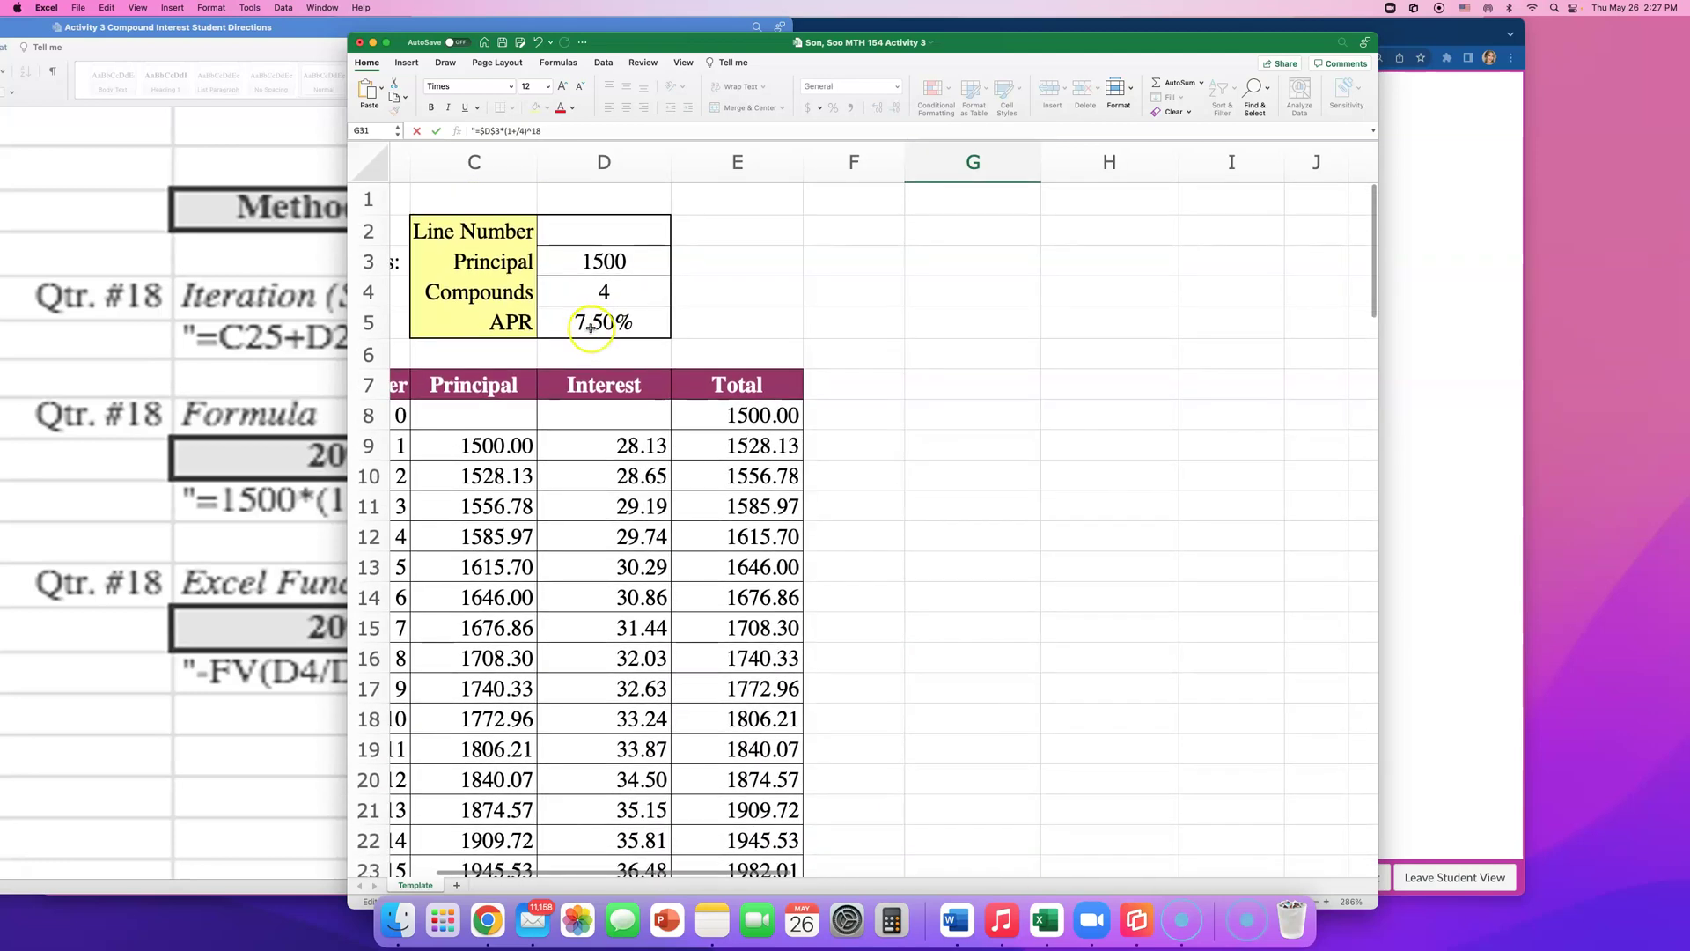
left_click(590, 328)
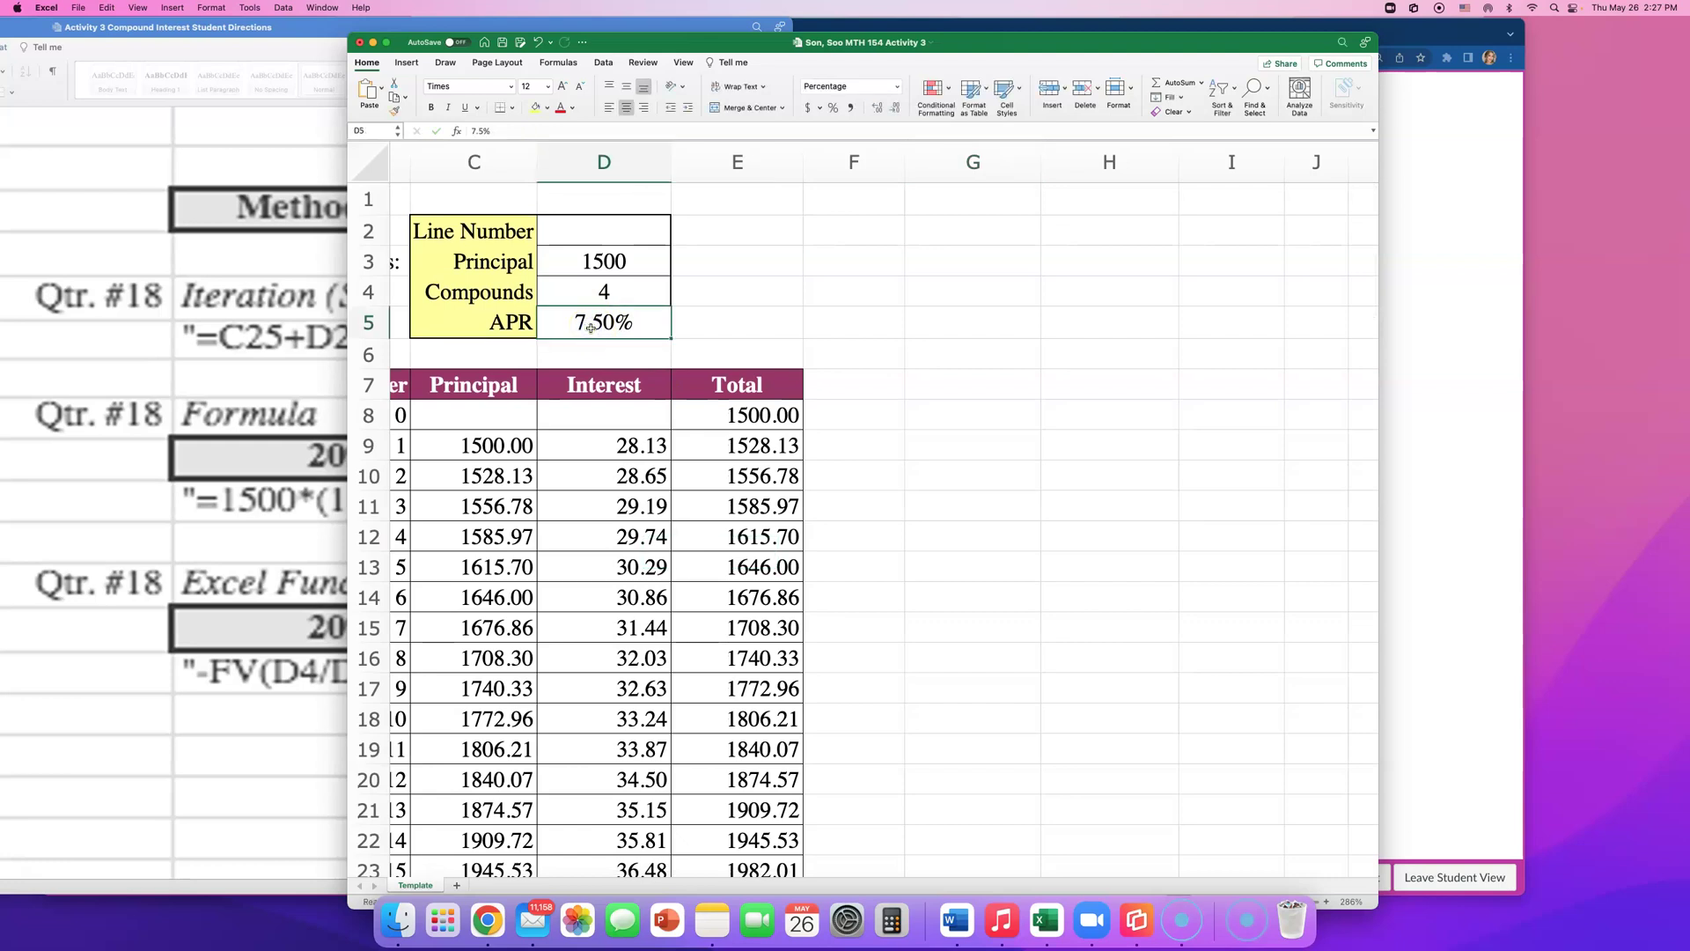
scroll(969, 507, "down", 10)
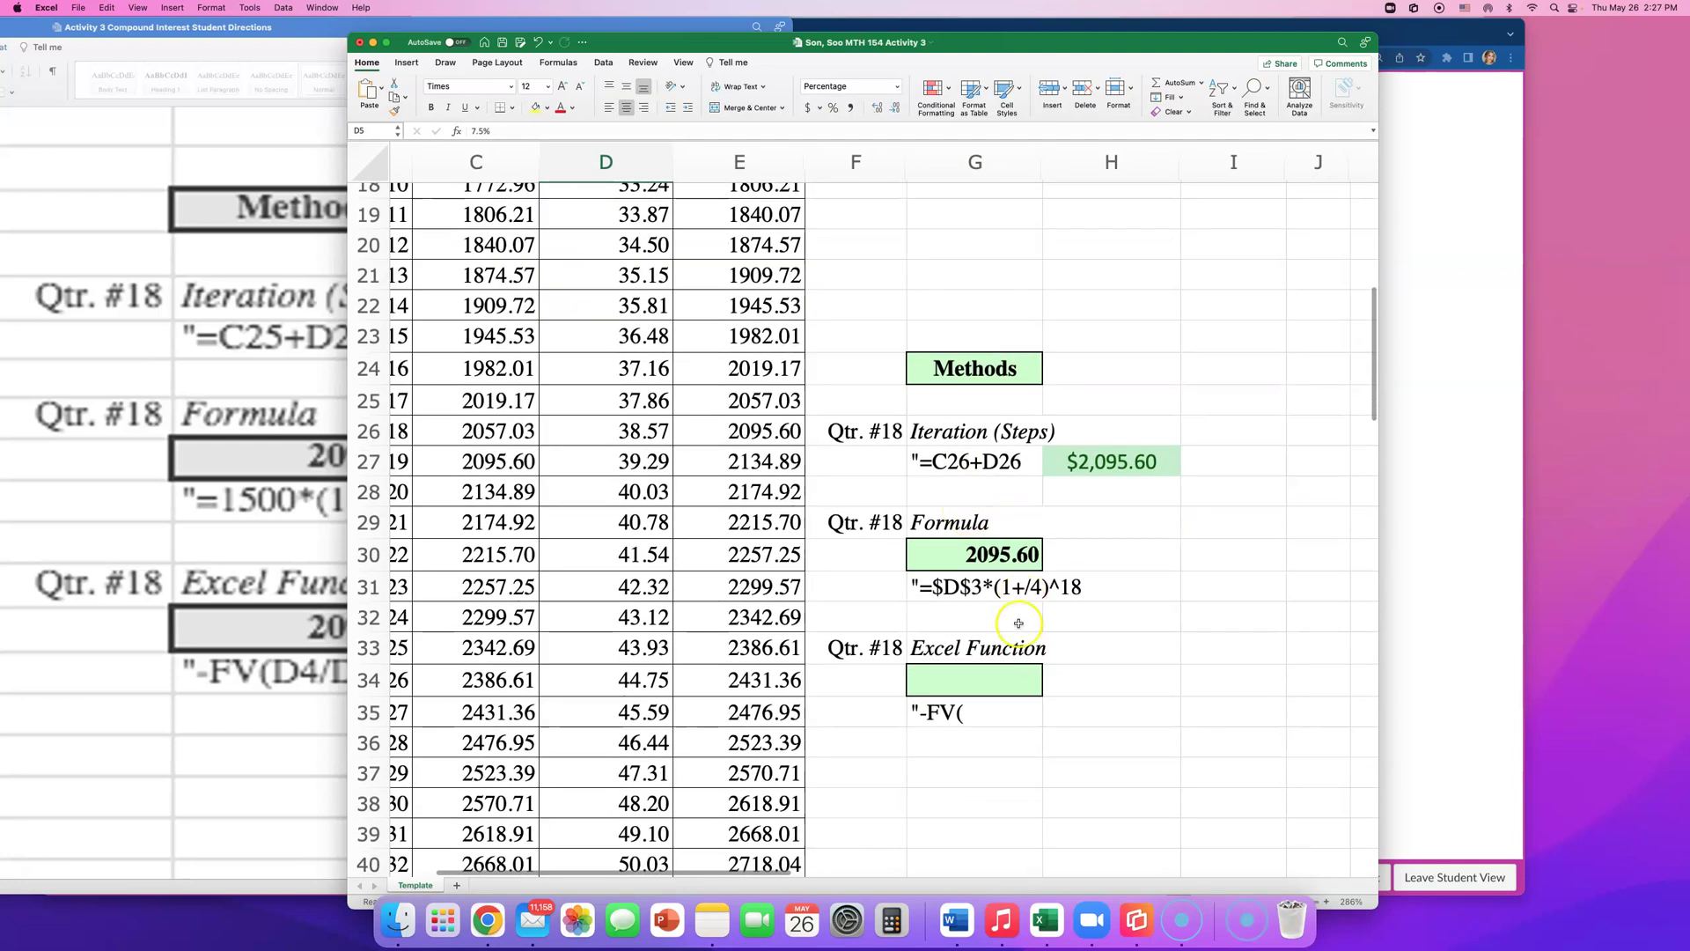
double_click(1006, 590)
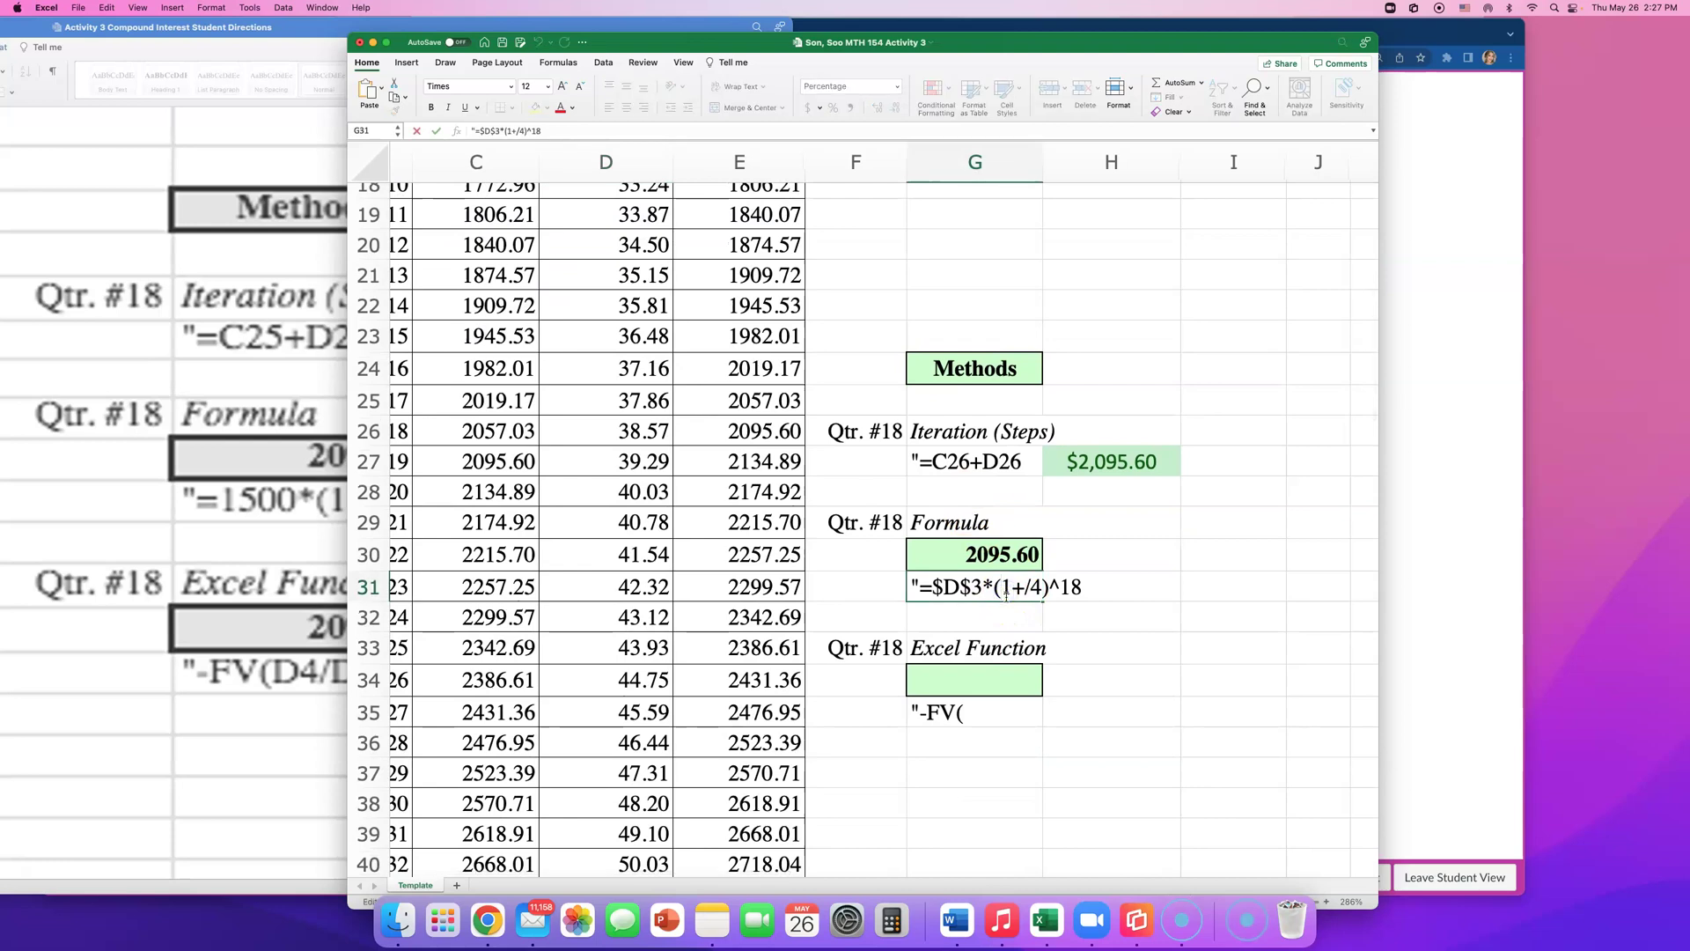
key("Right")
key("Right")
type("D5")
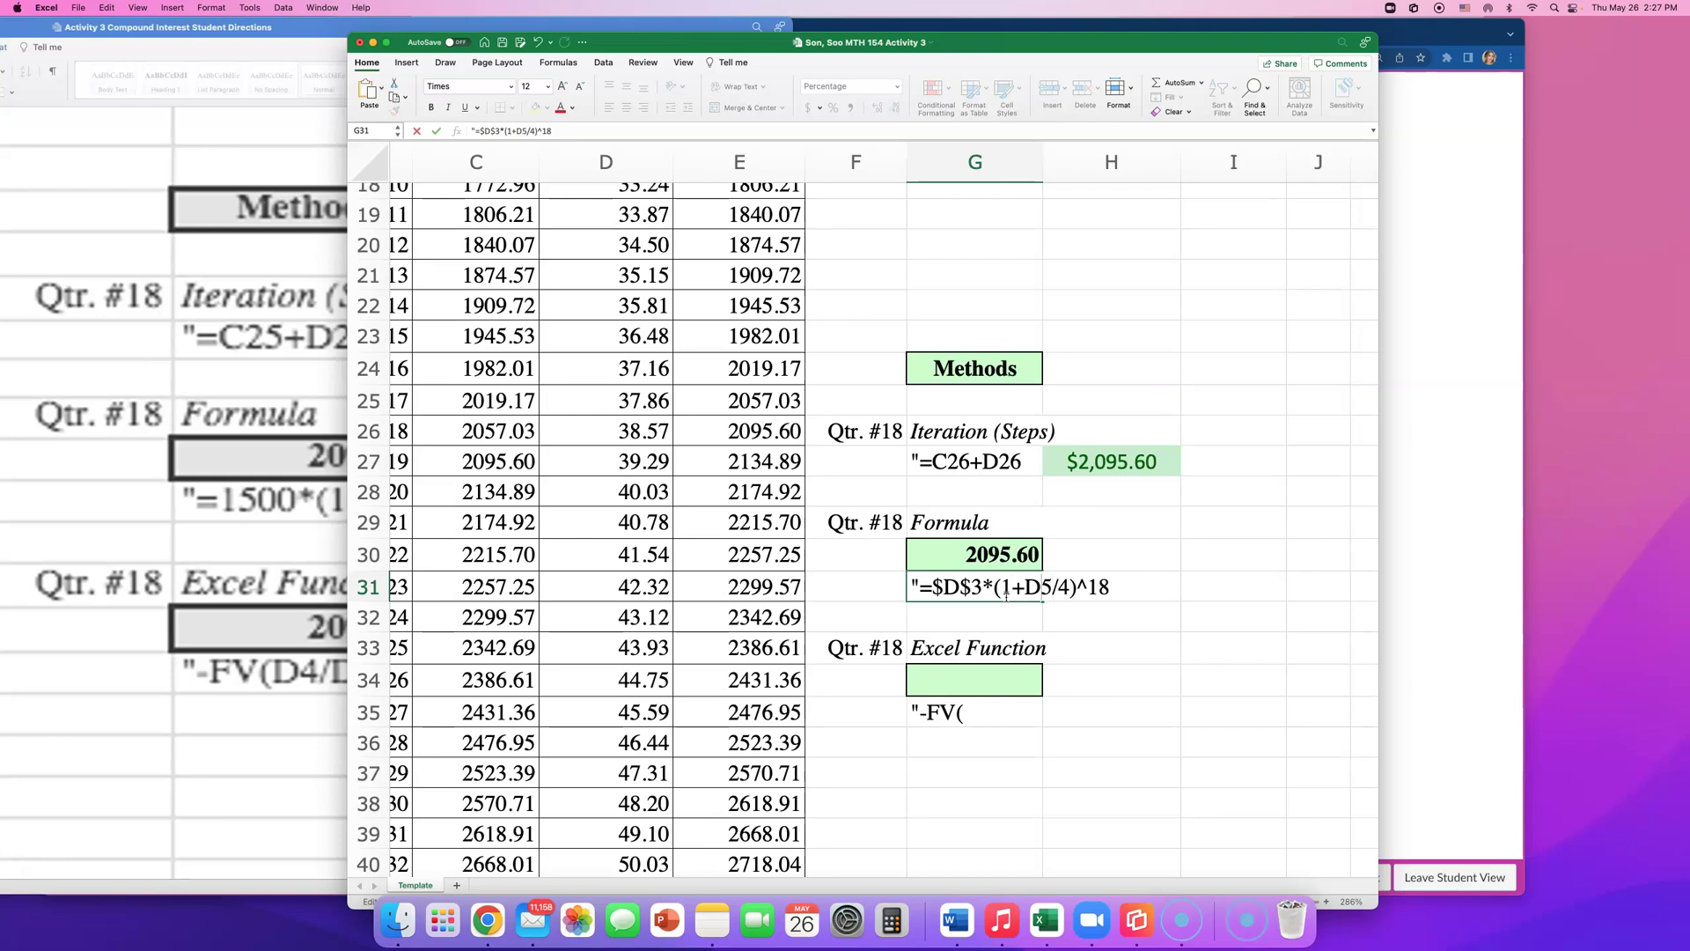
type("$")
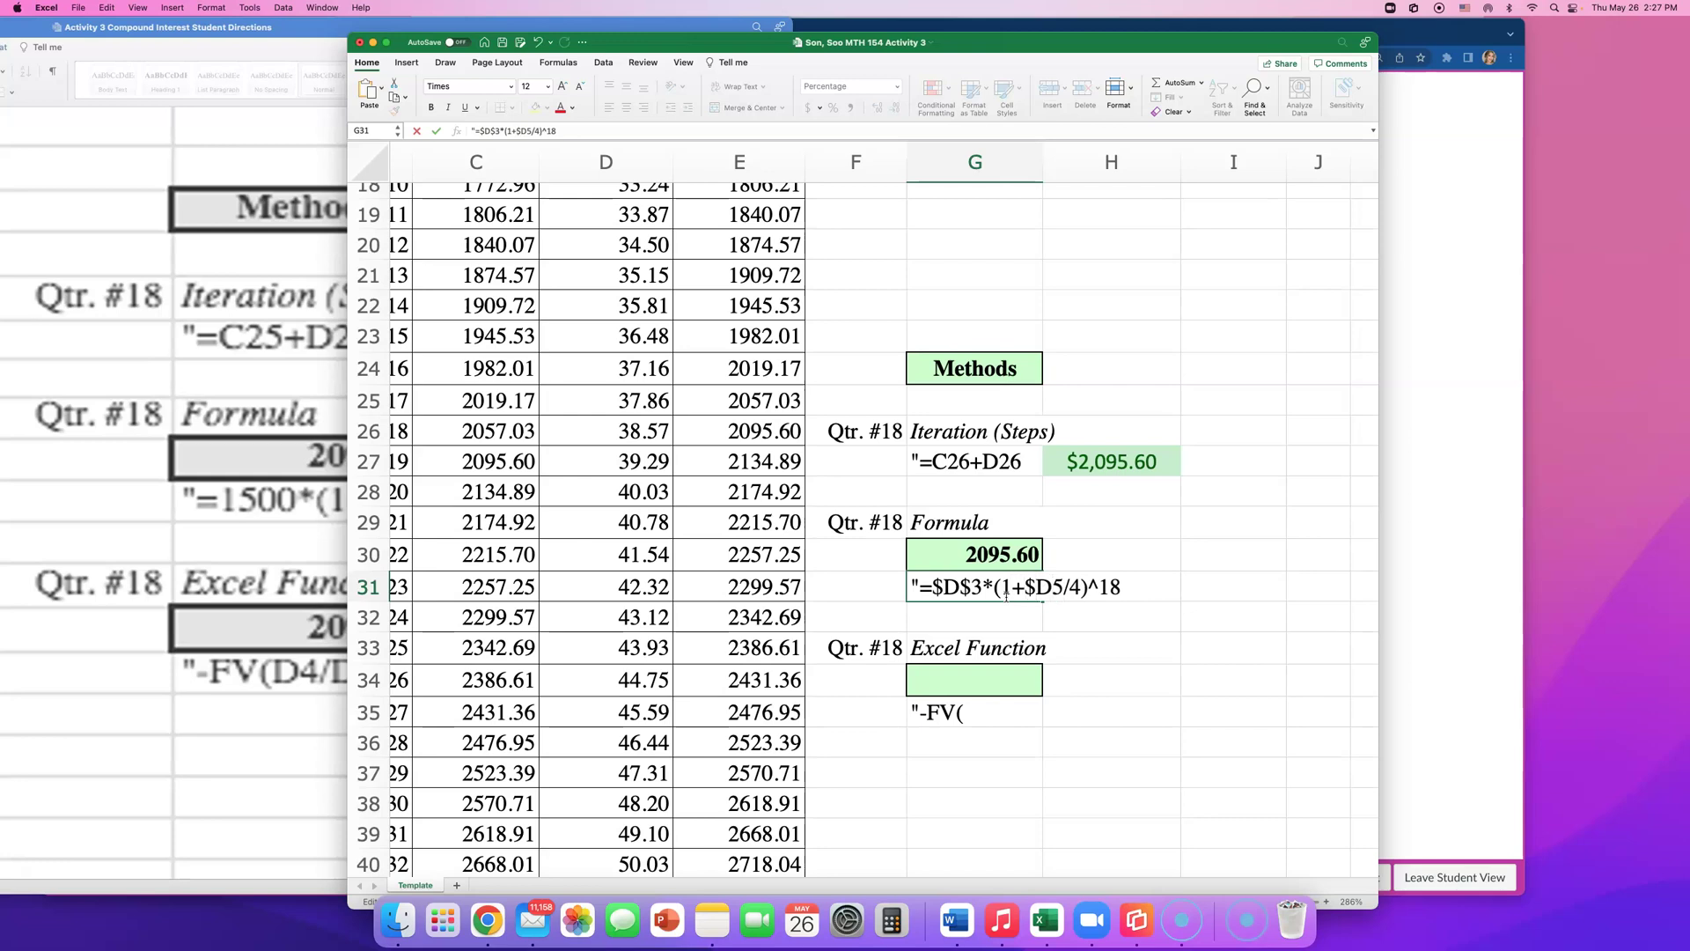
type("$")
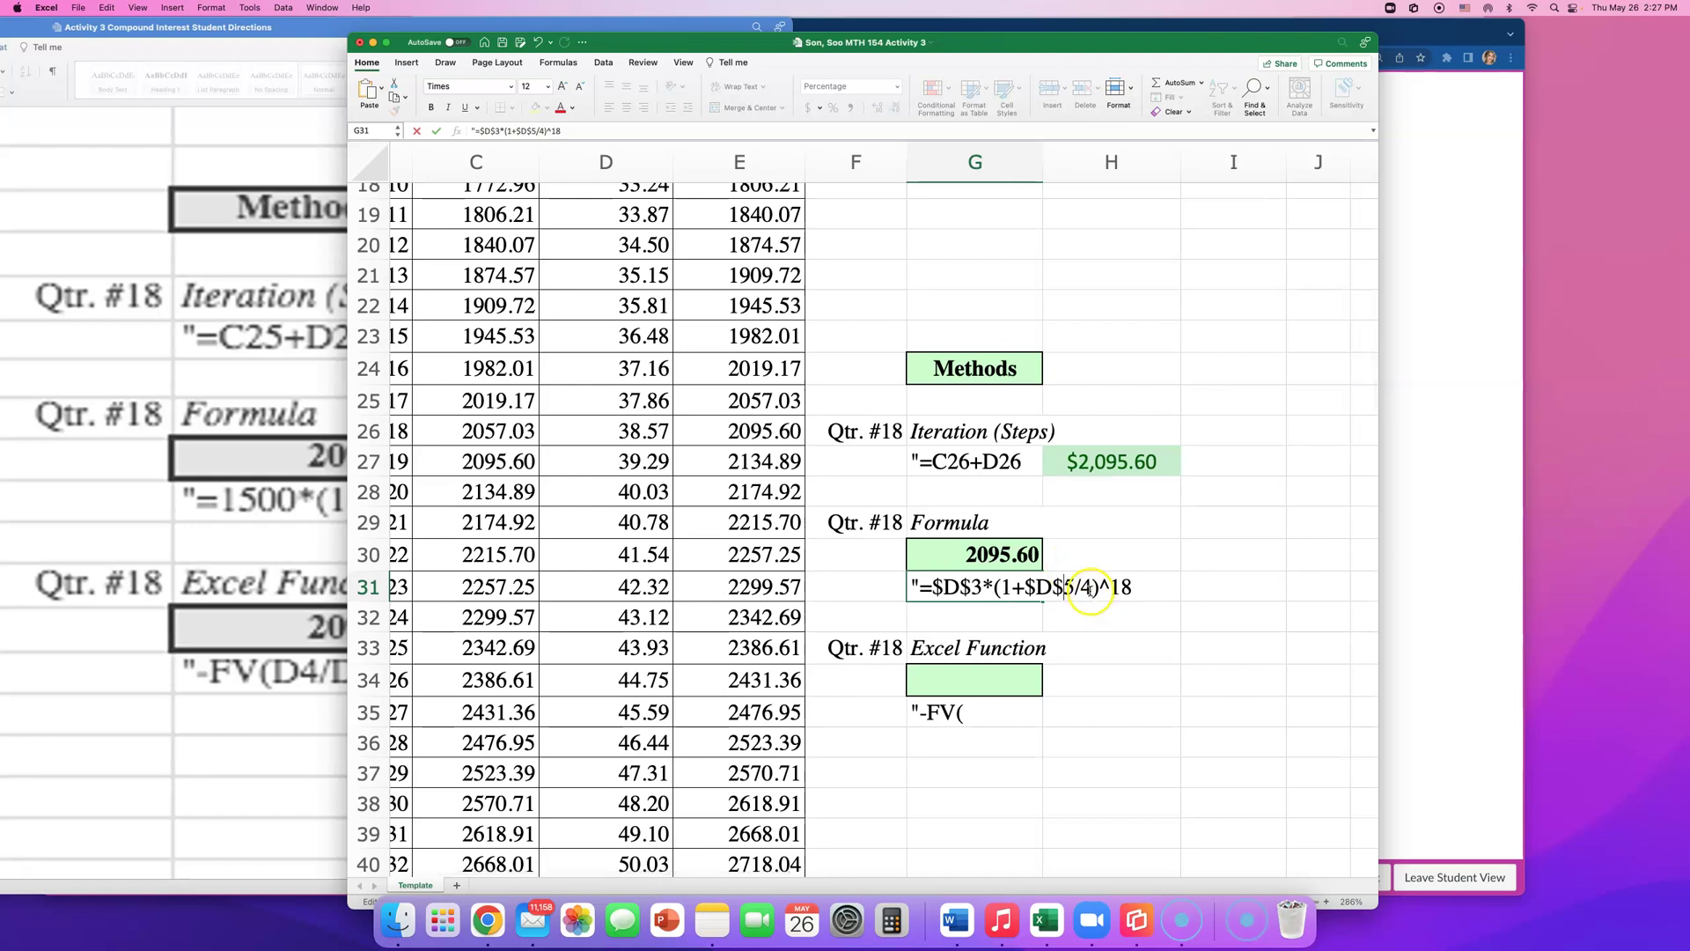
scroll(837, 453, "up", 10)
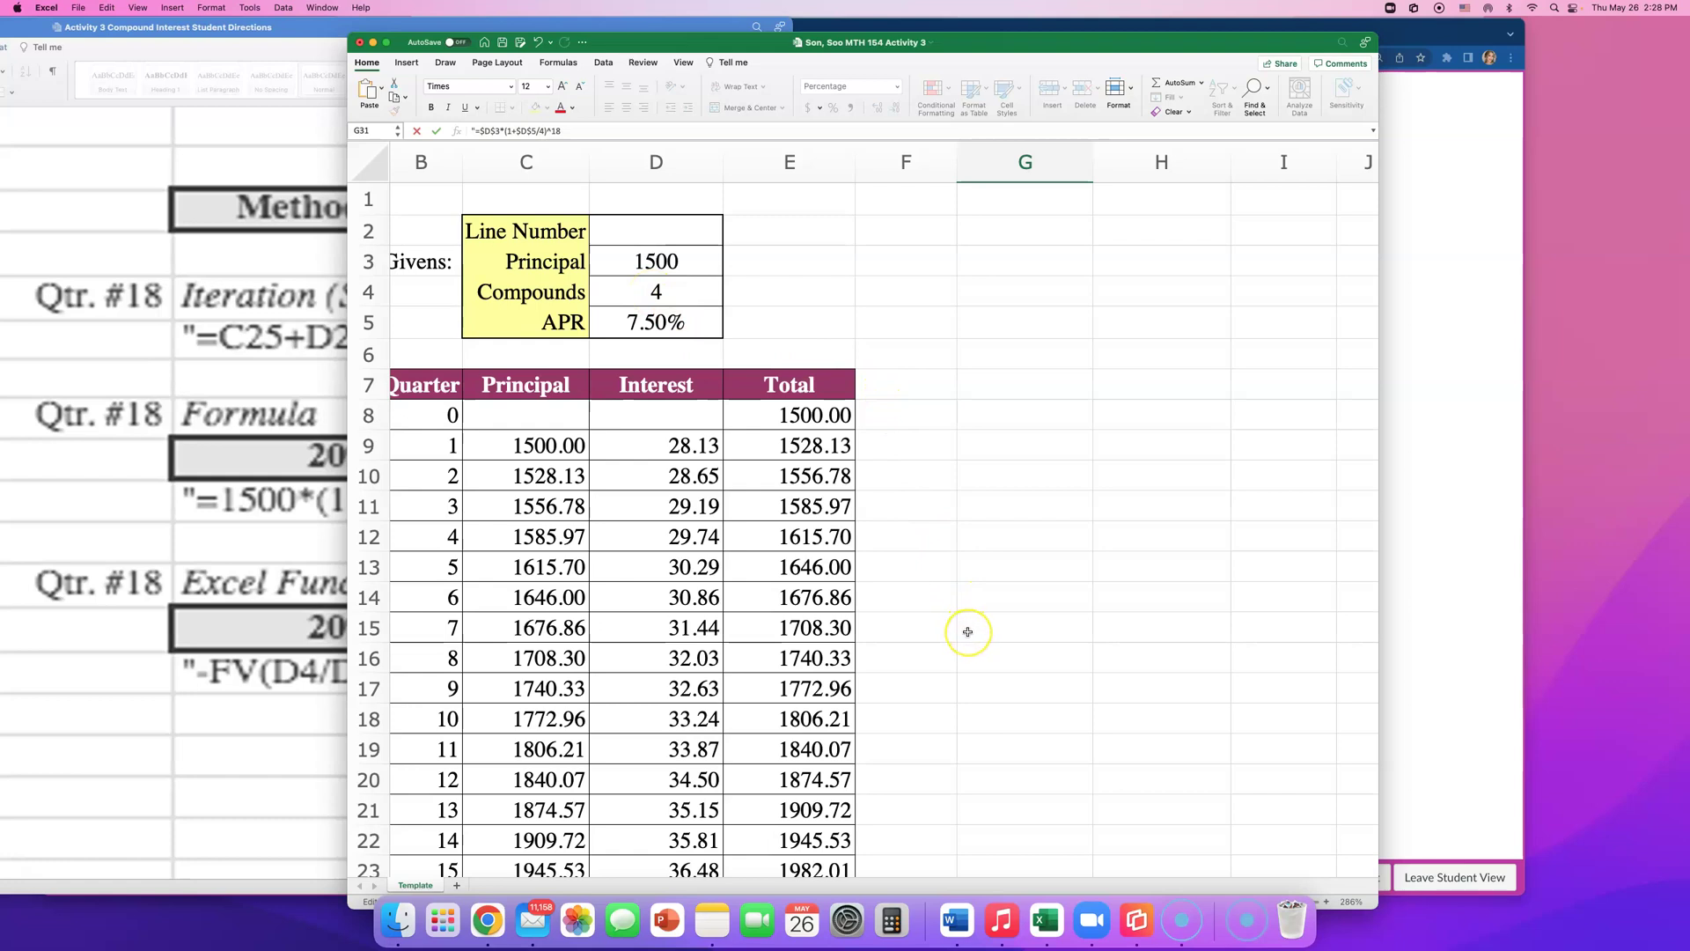
- Copy =$D$3*(1+$D$5/4)^18 from G31 over G30's hard-coded formula, still giving 2095.60
scroll(967, 632, "down", 10)
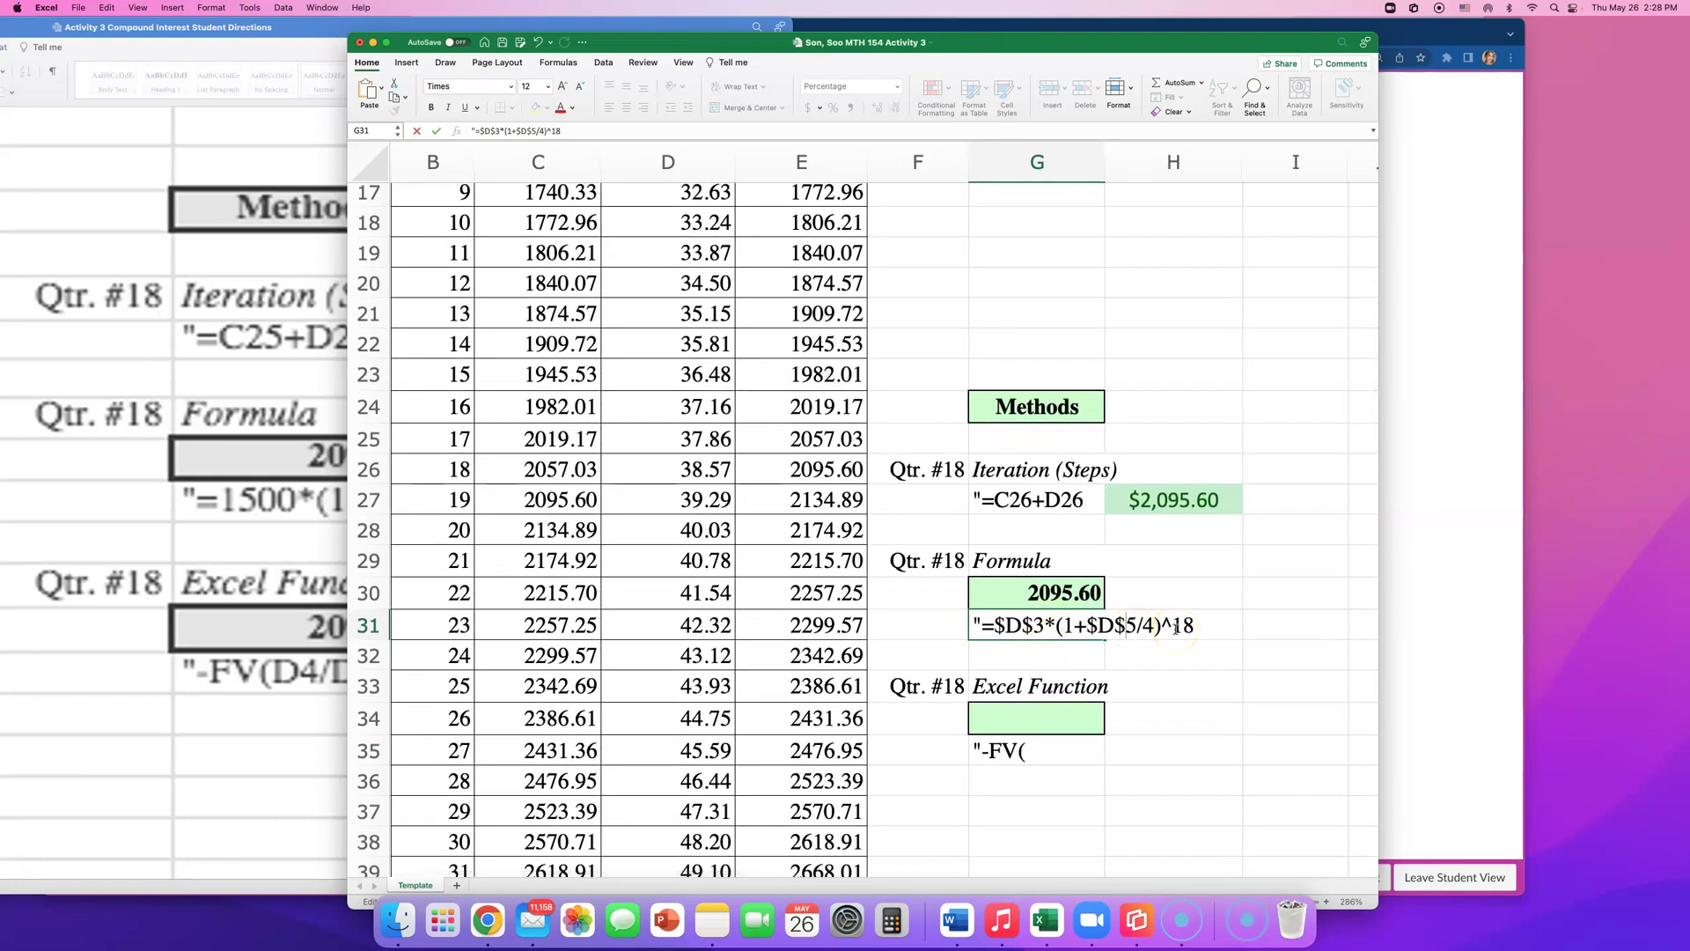
left_click_drag(1175, 629, 1199, 627)
left_click_drag(1198, 627, 978, 632)
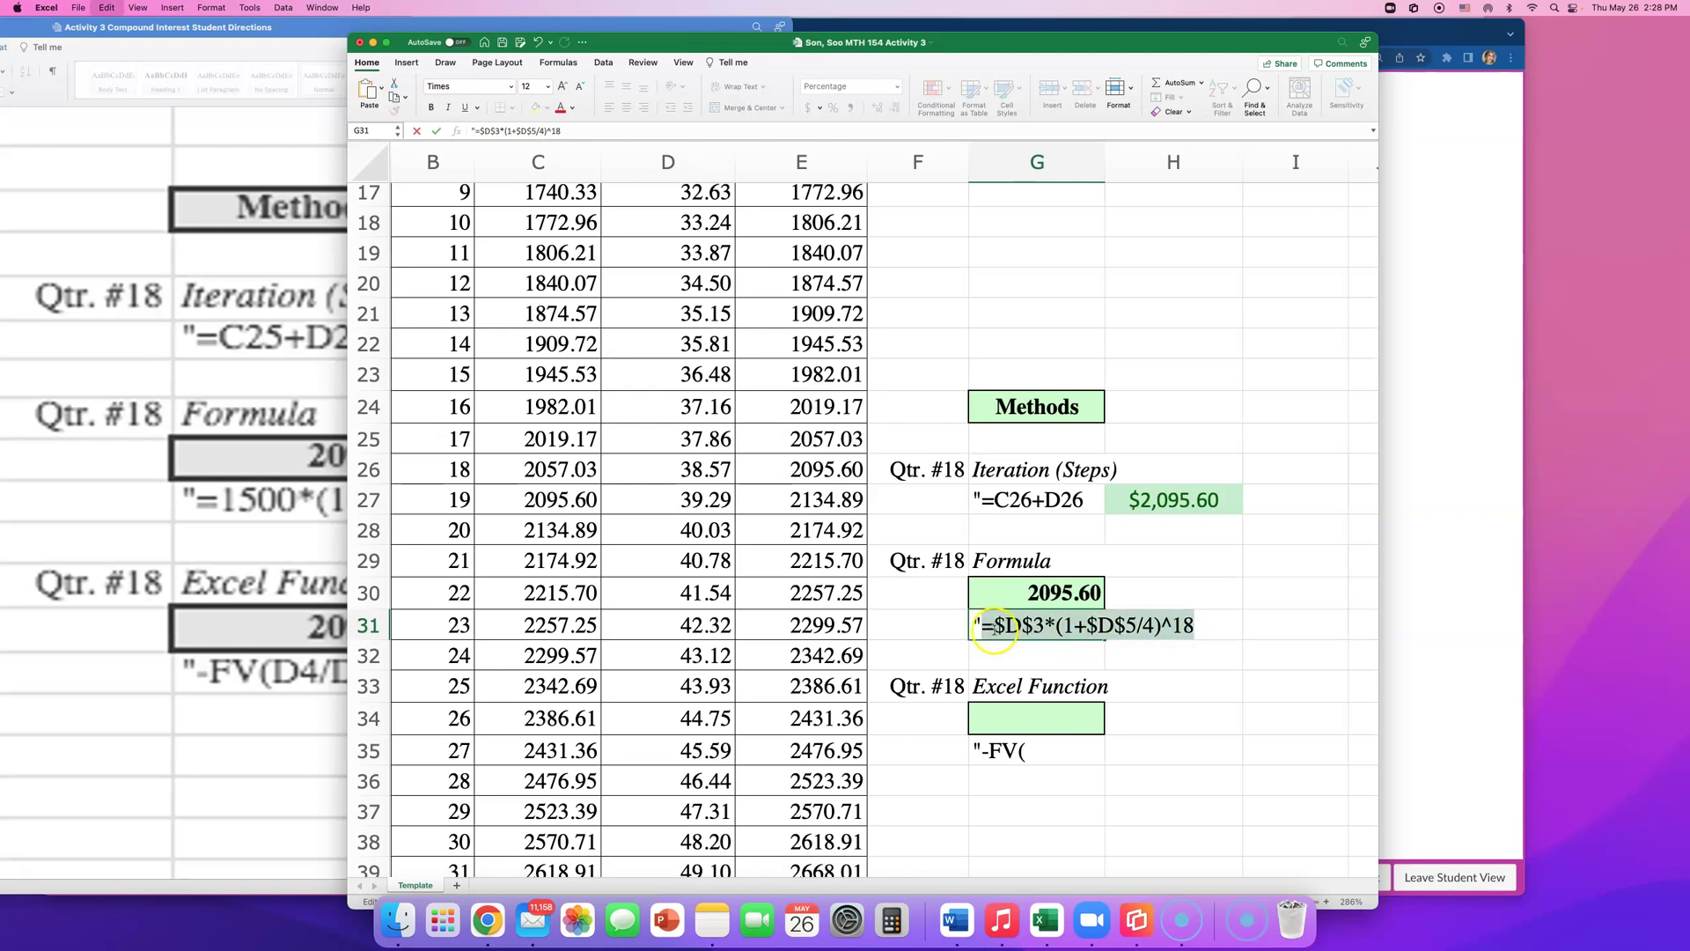
key("super+c")
double_click(1018, 594)
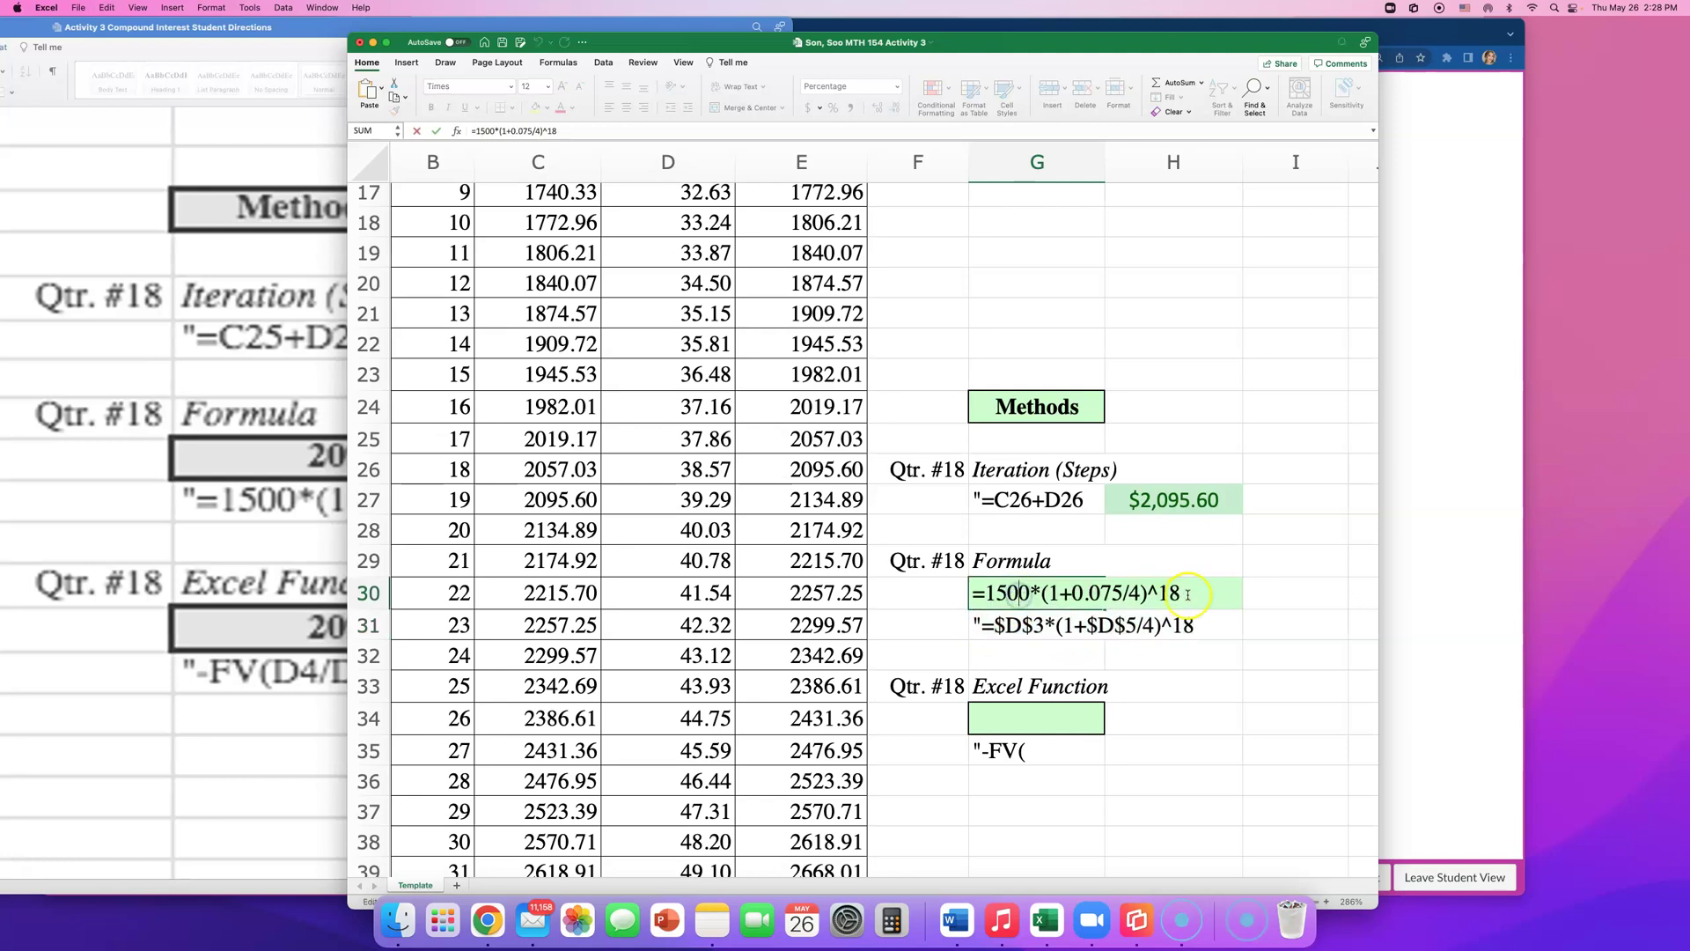
left_click_drag(1184, 594, 961, 589)
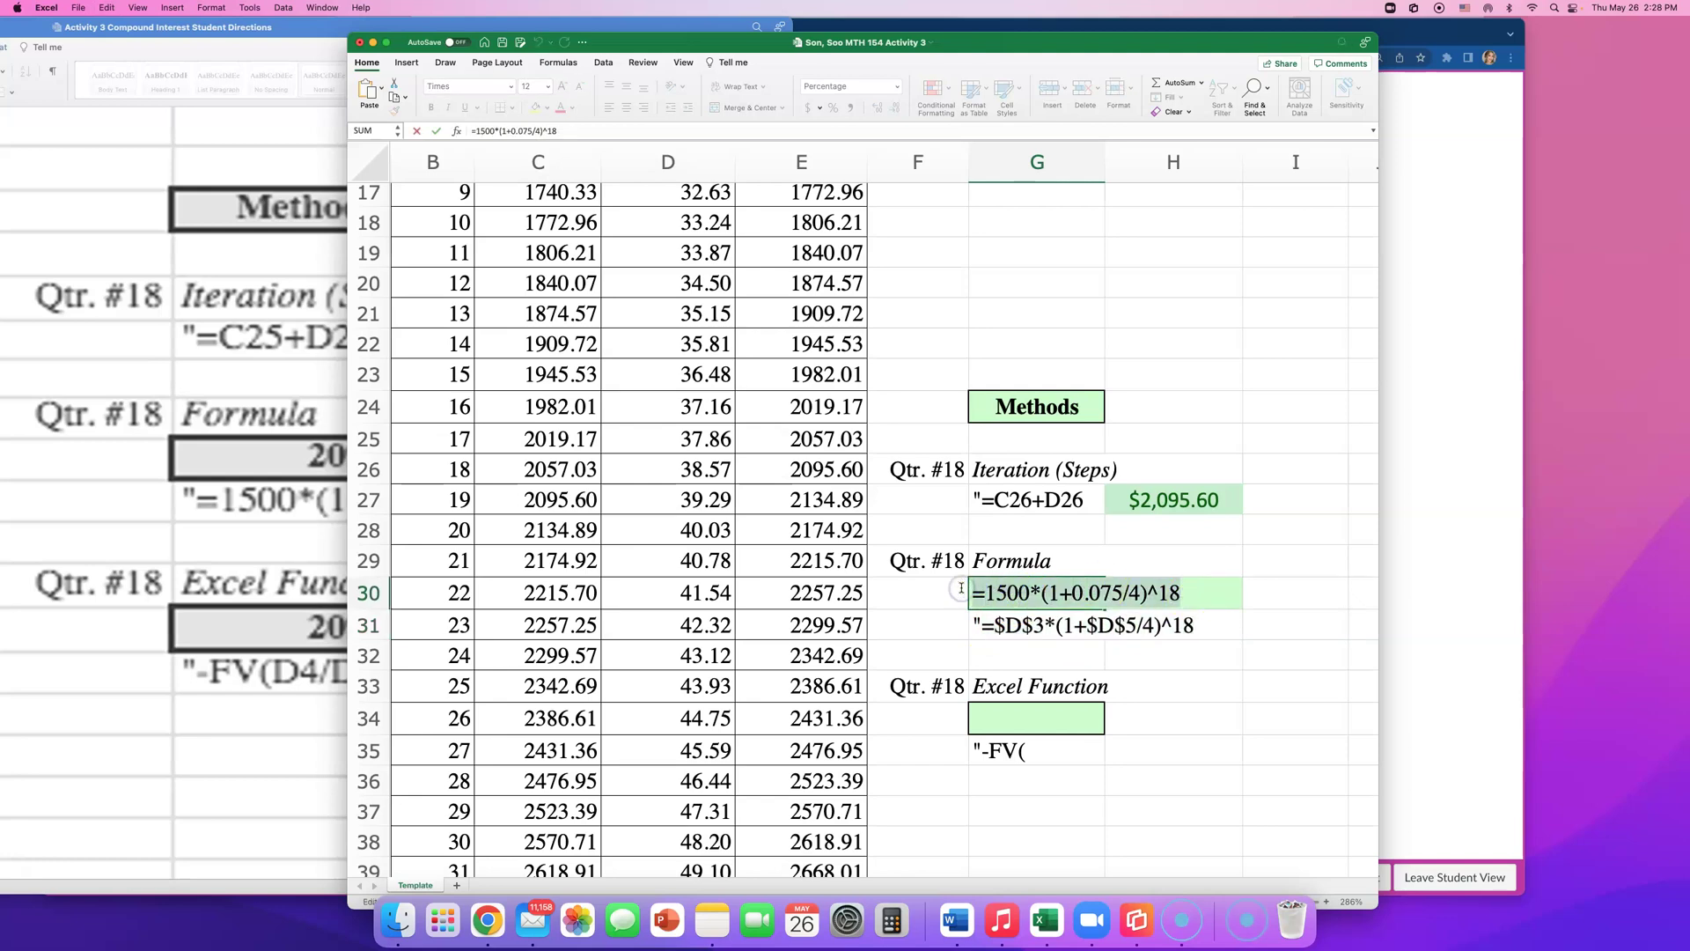
key("super+v")
left_click(976, 607)
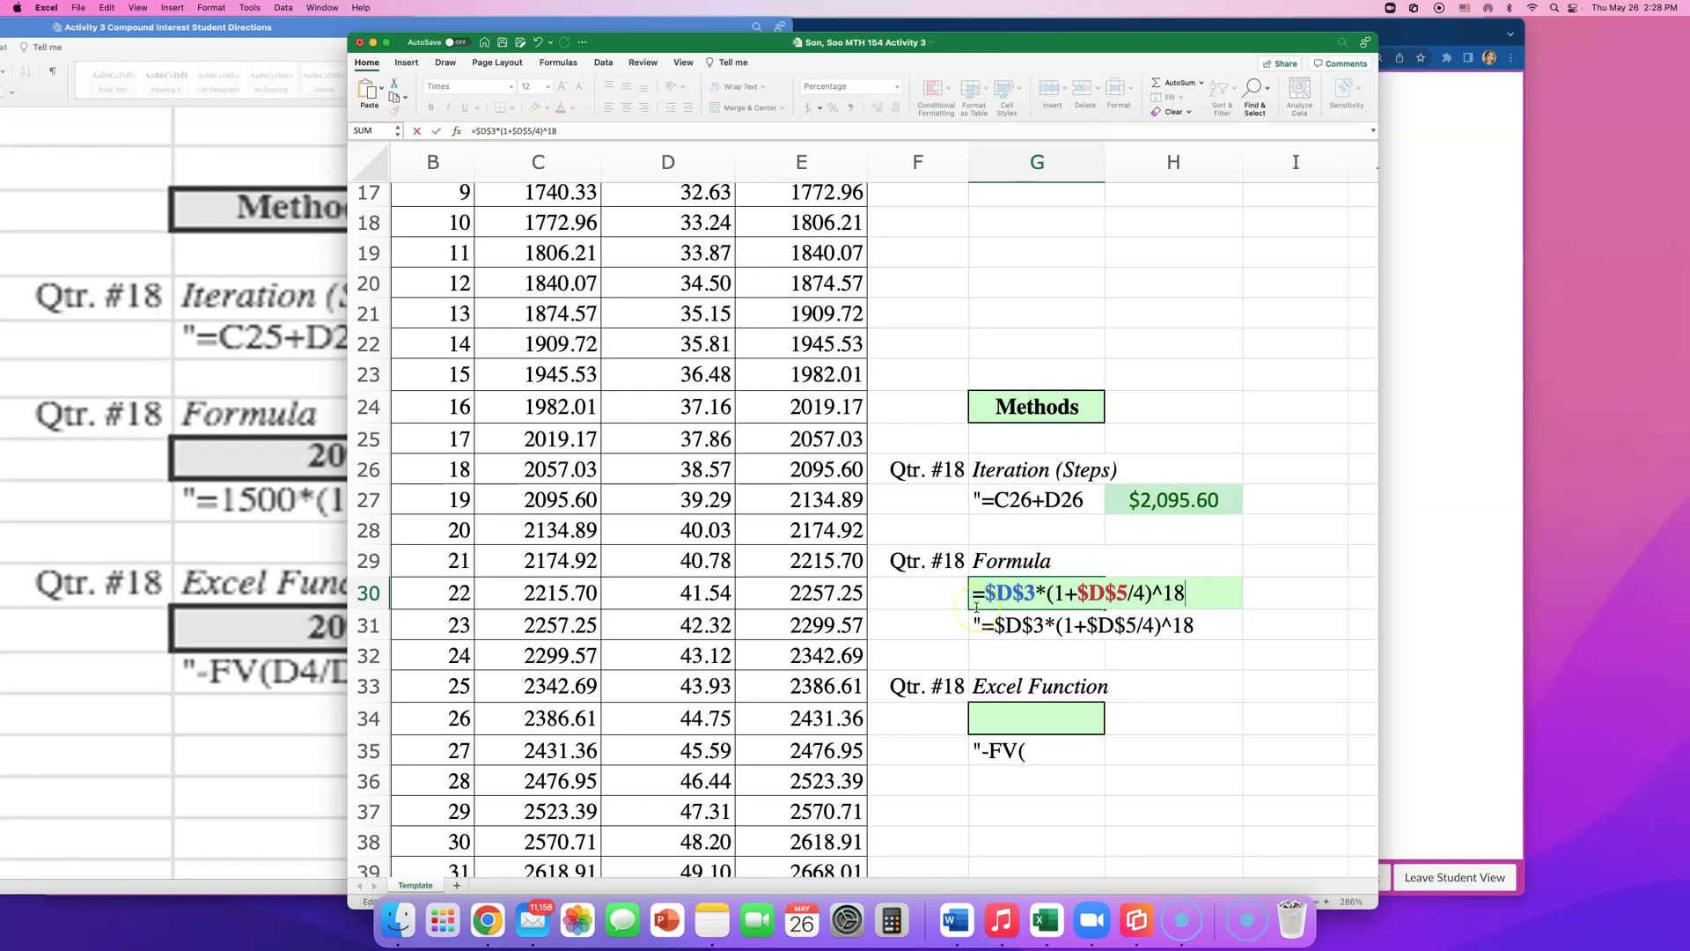
key("Return")
- Check the 7.50% APR in D5, then scroll back down to the Methods section
scroll(988, 596, "right", 1)
scroll(989, 596, "left", 1)
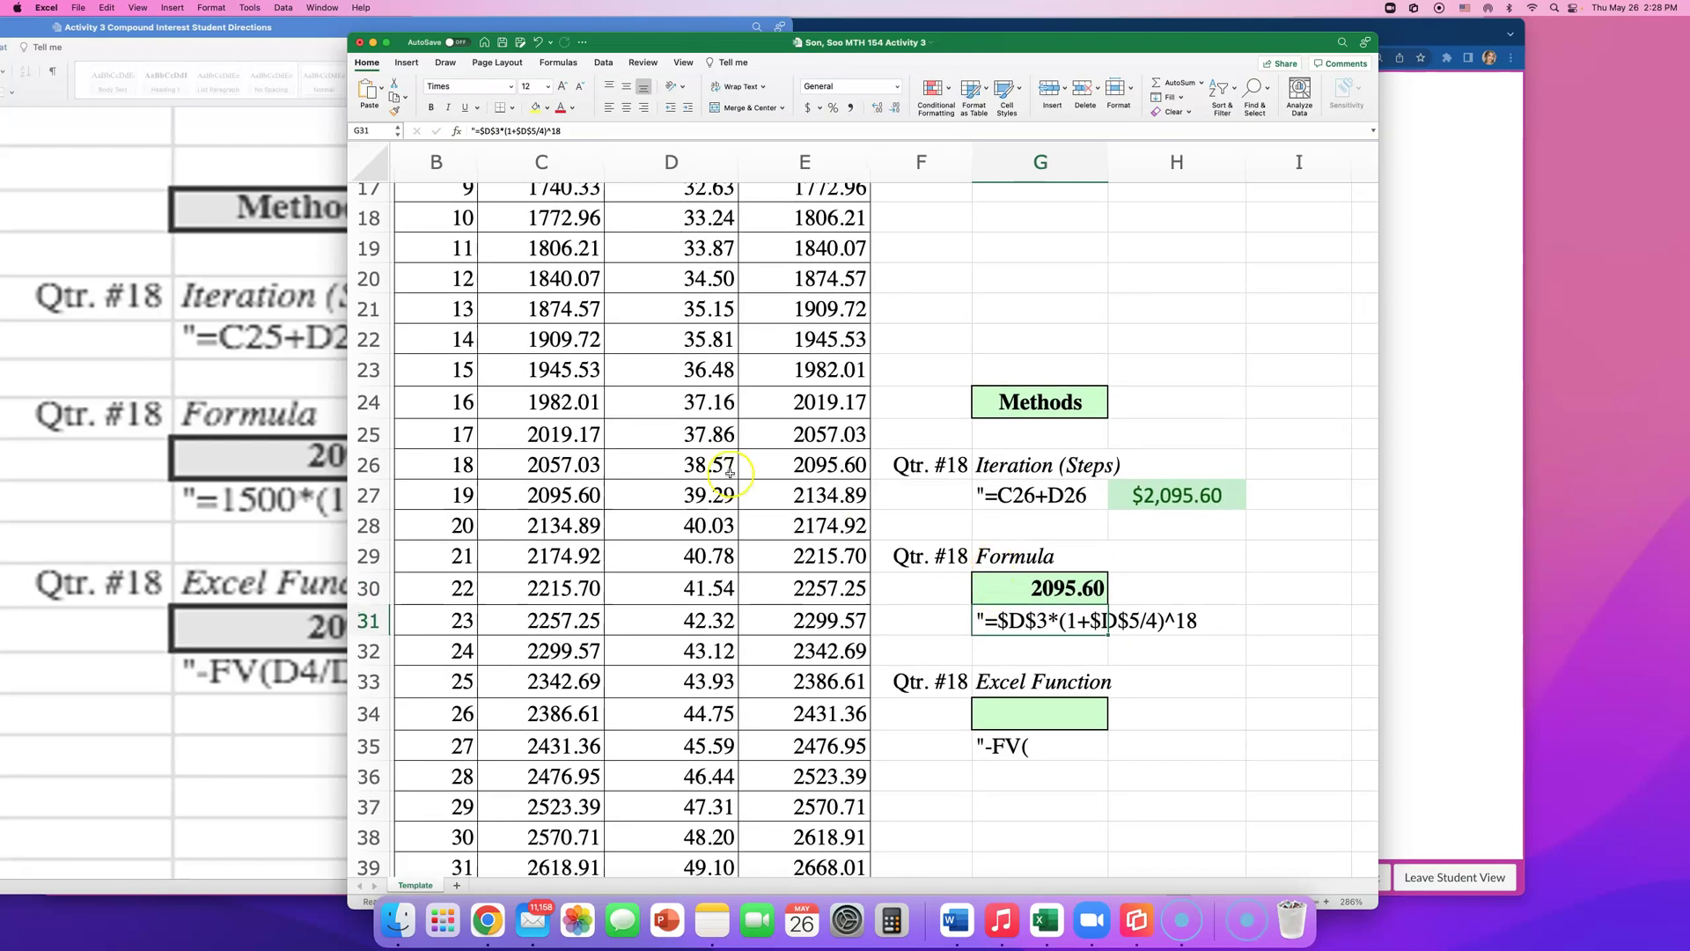
scroll(730, 473, "up", 10)
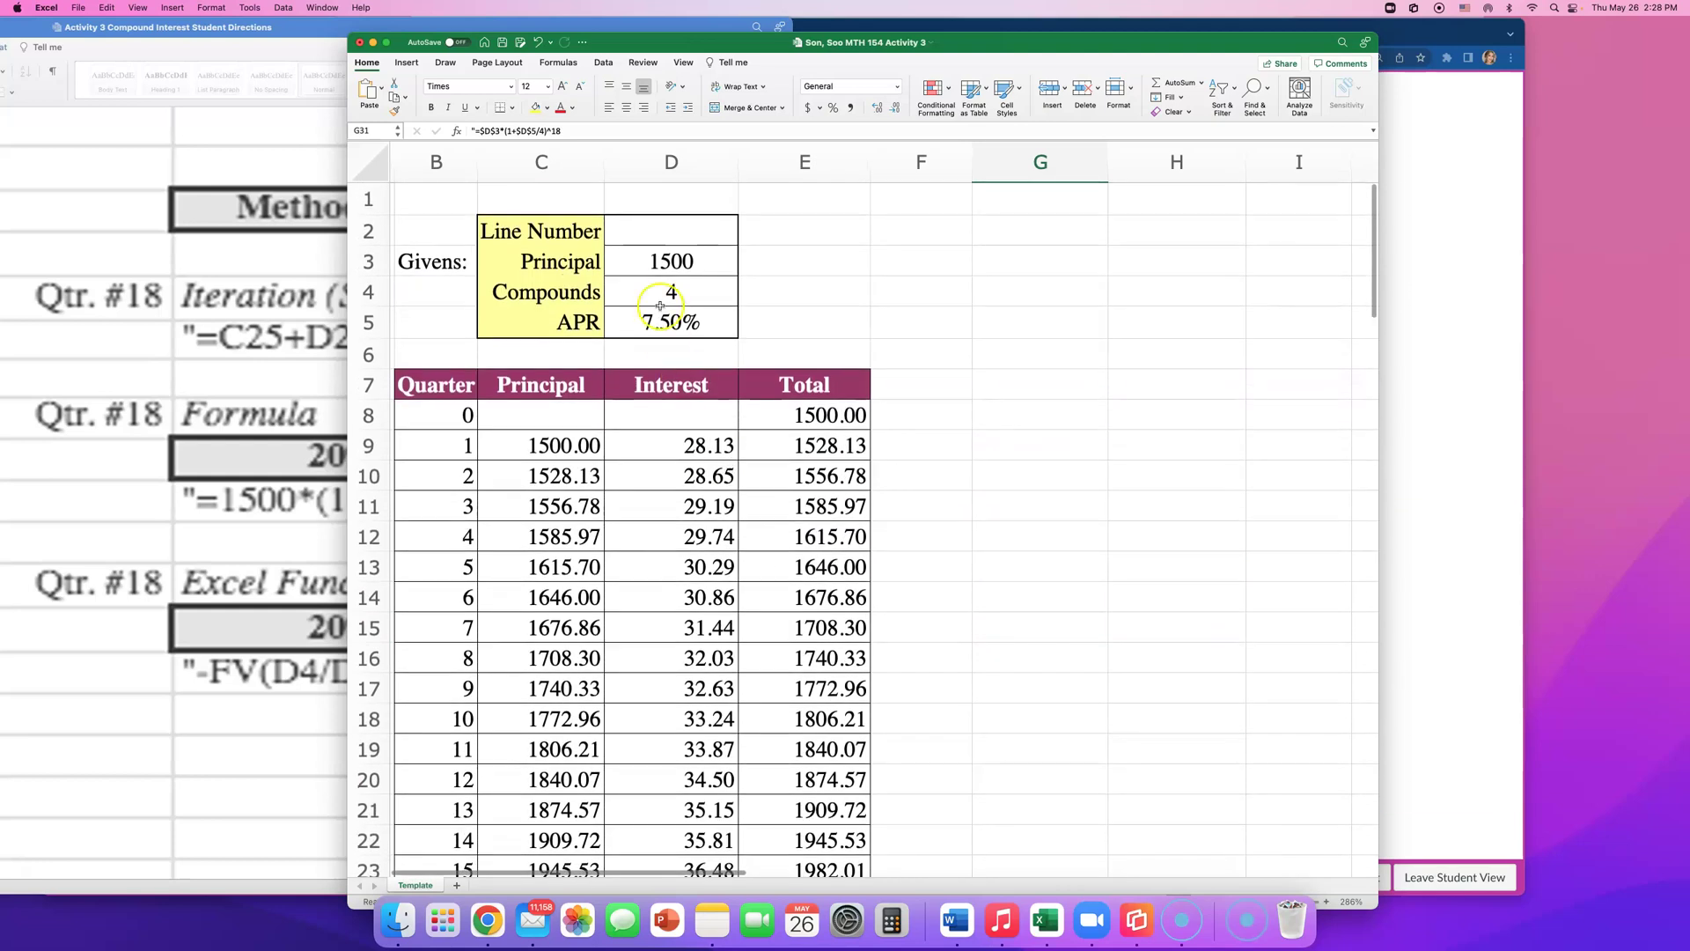
left_click(678, 324)
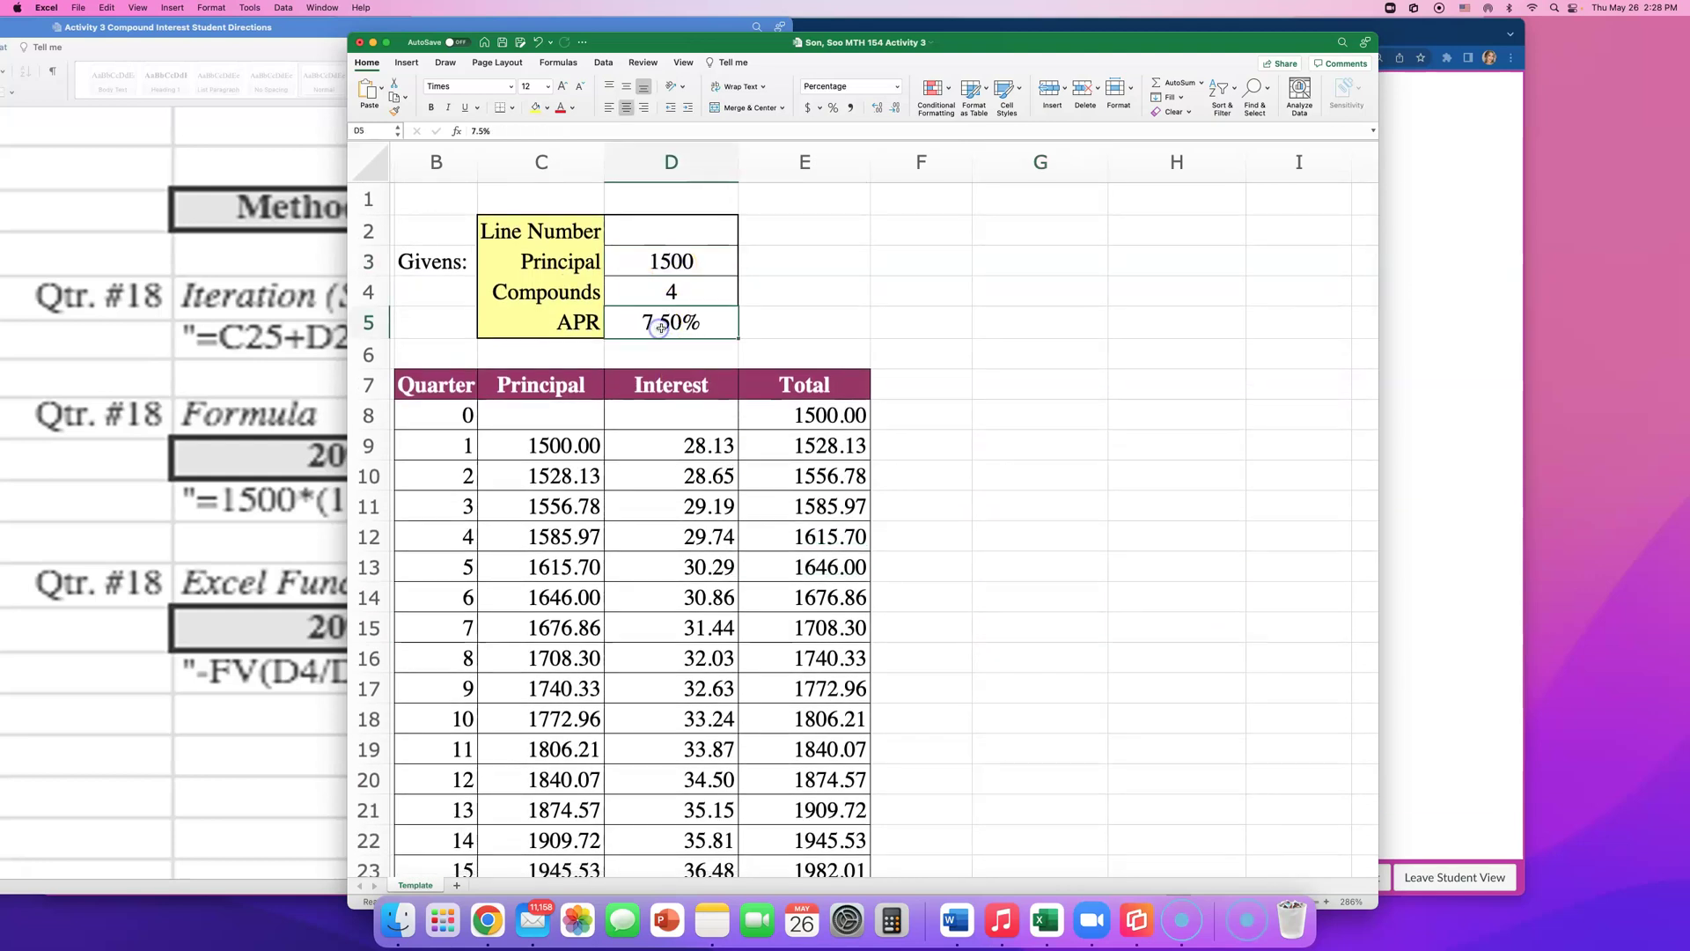
scroll(1190, 537, "down", 4)
scroll(1190, 537, "down", 5)
scroll(1191, 537, "right", 1)
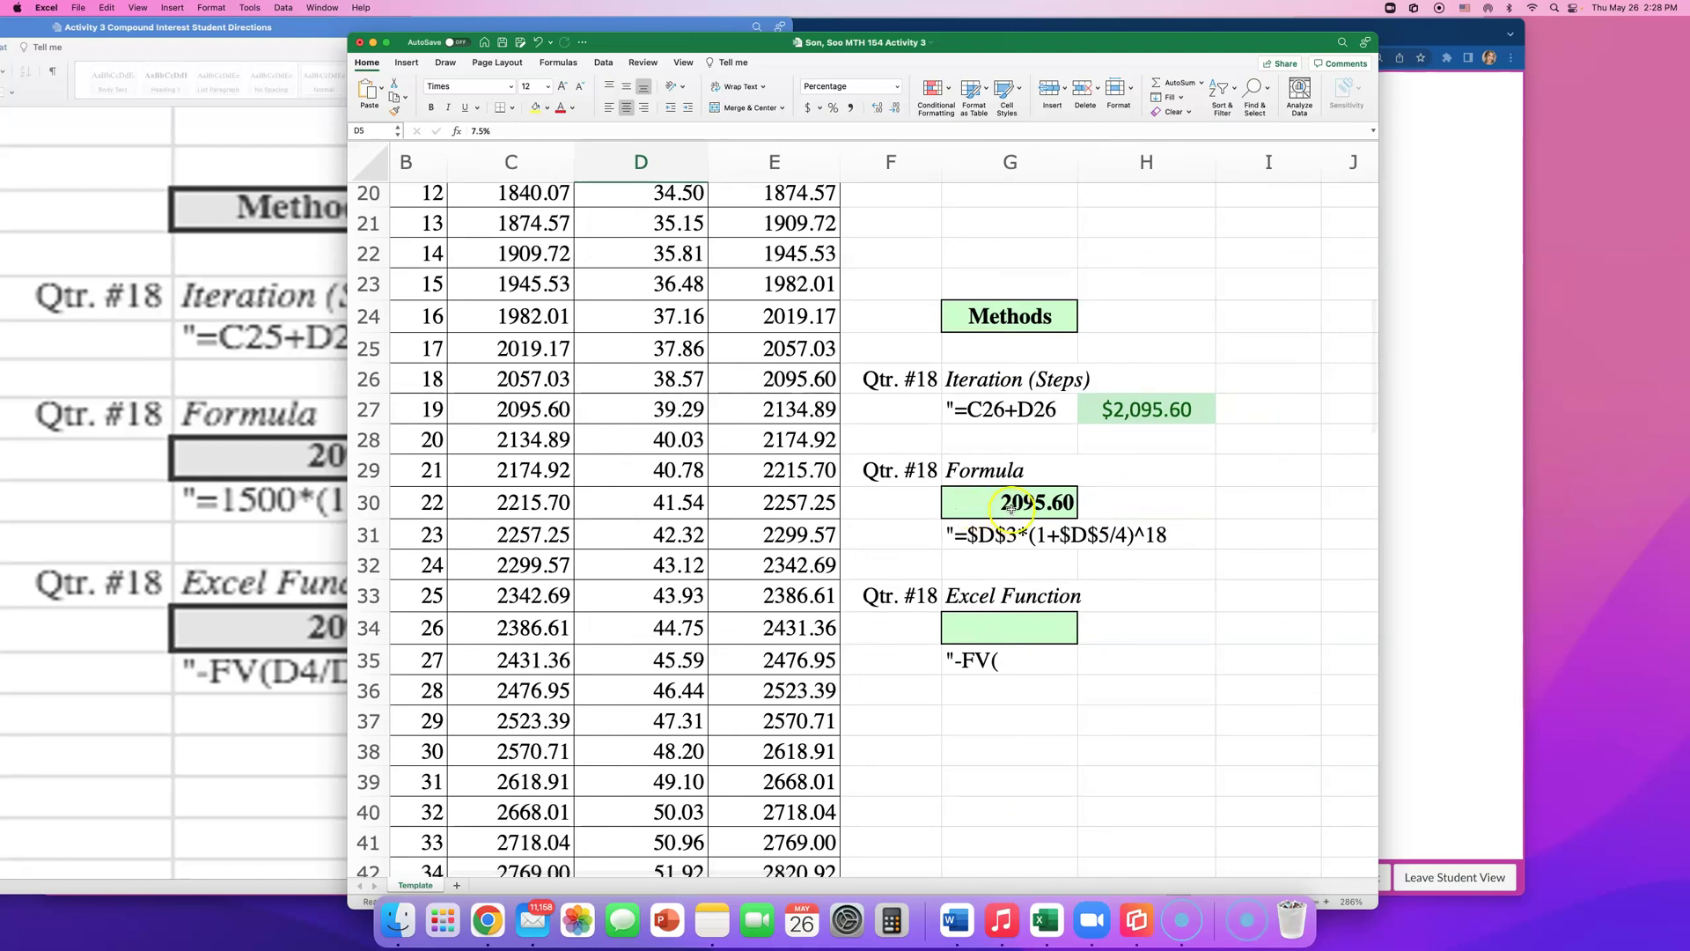
scroll(1021, 512, "down", 2)
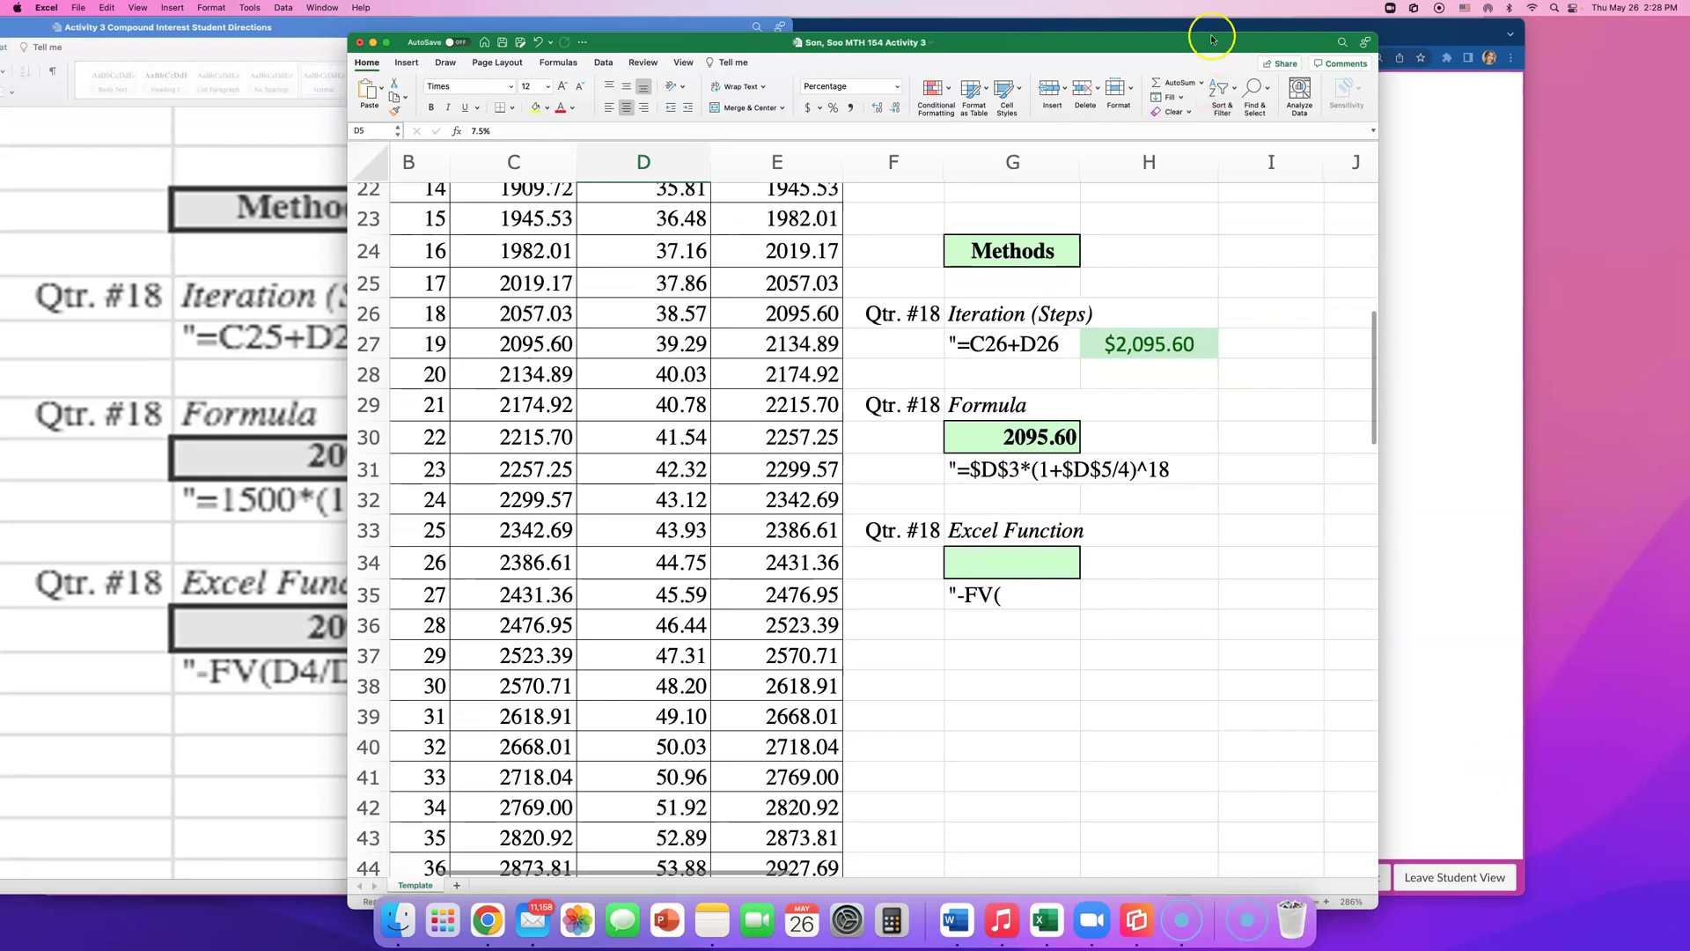
- Zoom Excel's Methods section to 400% and set the workbook beside Word to compare methods
mouse_move(1208, 35)
left_mouse_down()
mouse_move(1208, 94)
mouse_move(1191, 27)
left_mouse_up()
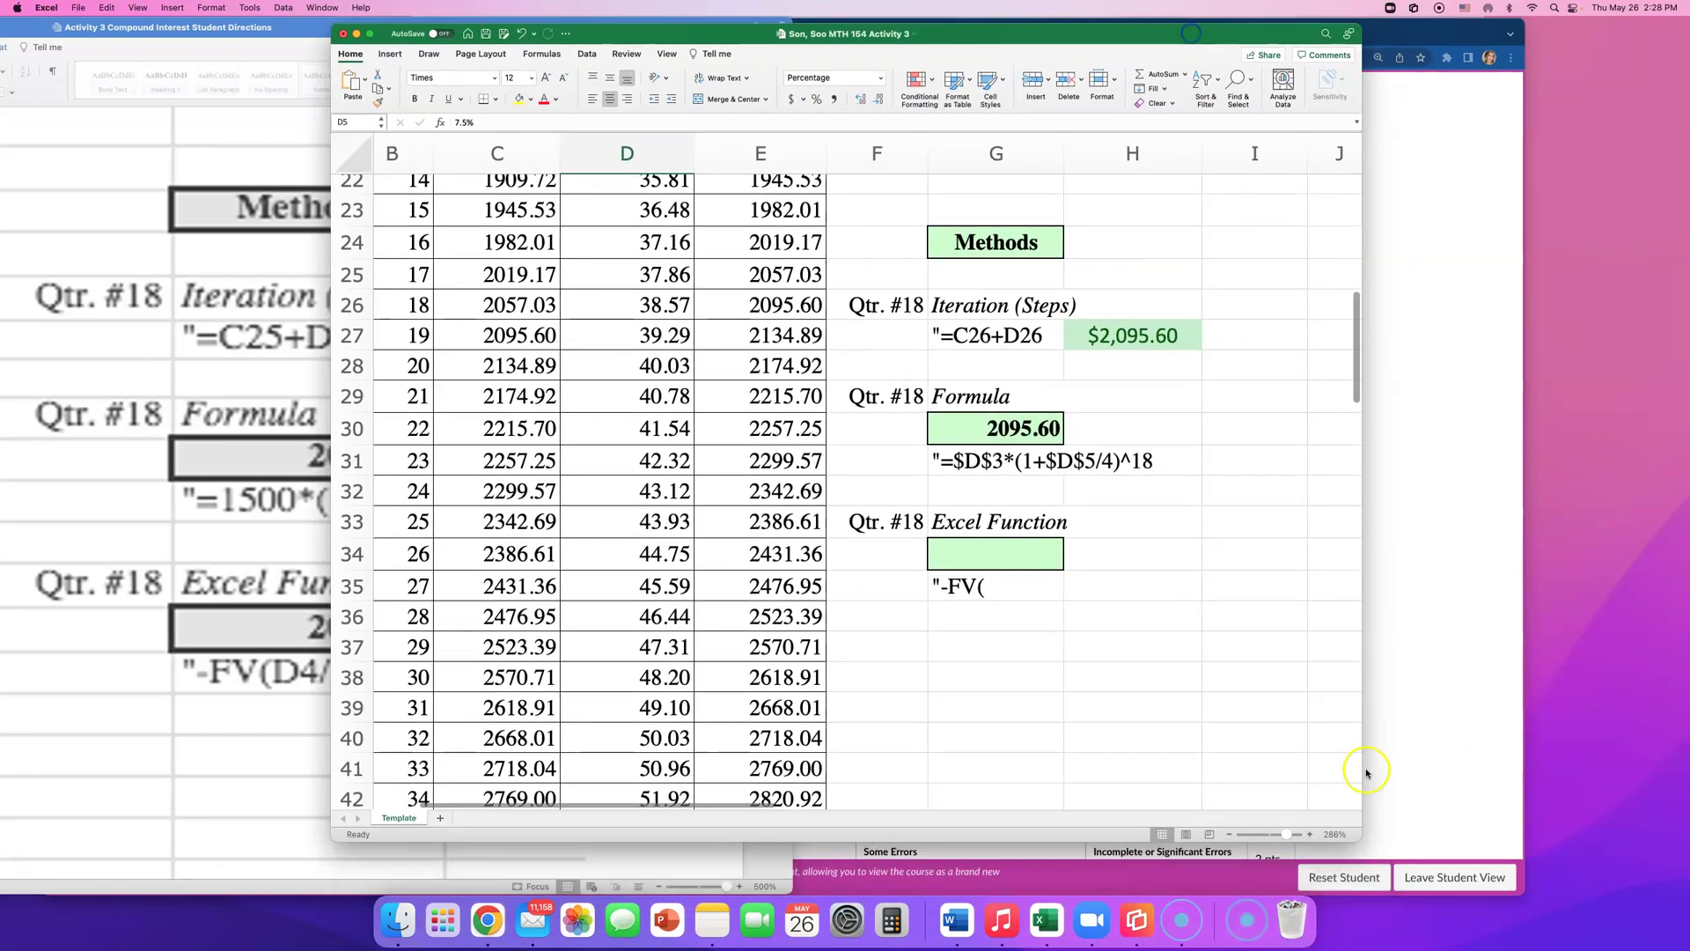
left_click_drag(1292, 833, 1304, 834)
scroll(1272, 695, "down", 4)
scroll(1268, 672, "right", 5)
left_click(895, 604)
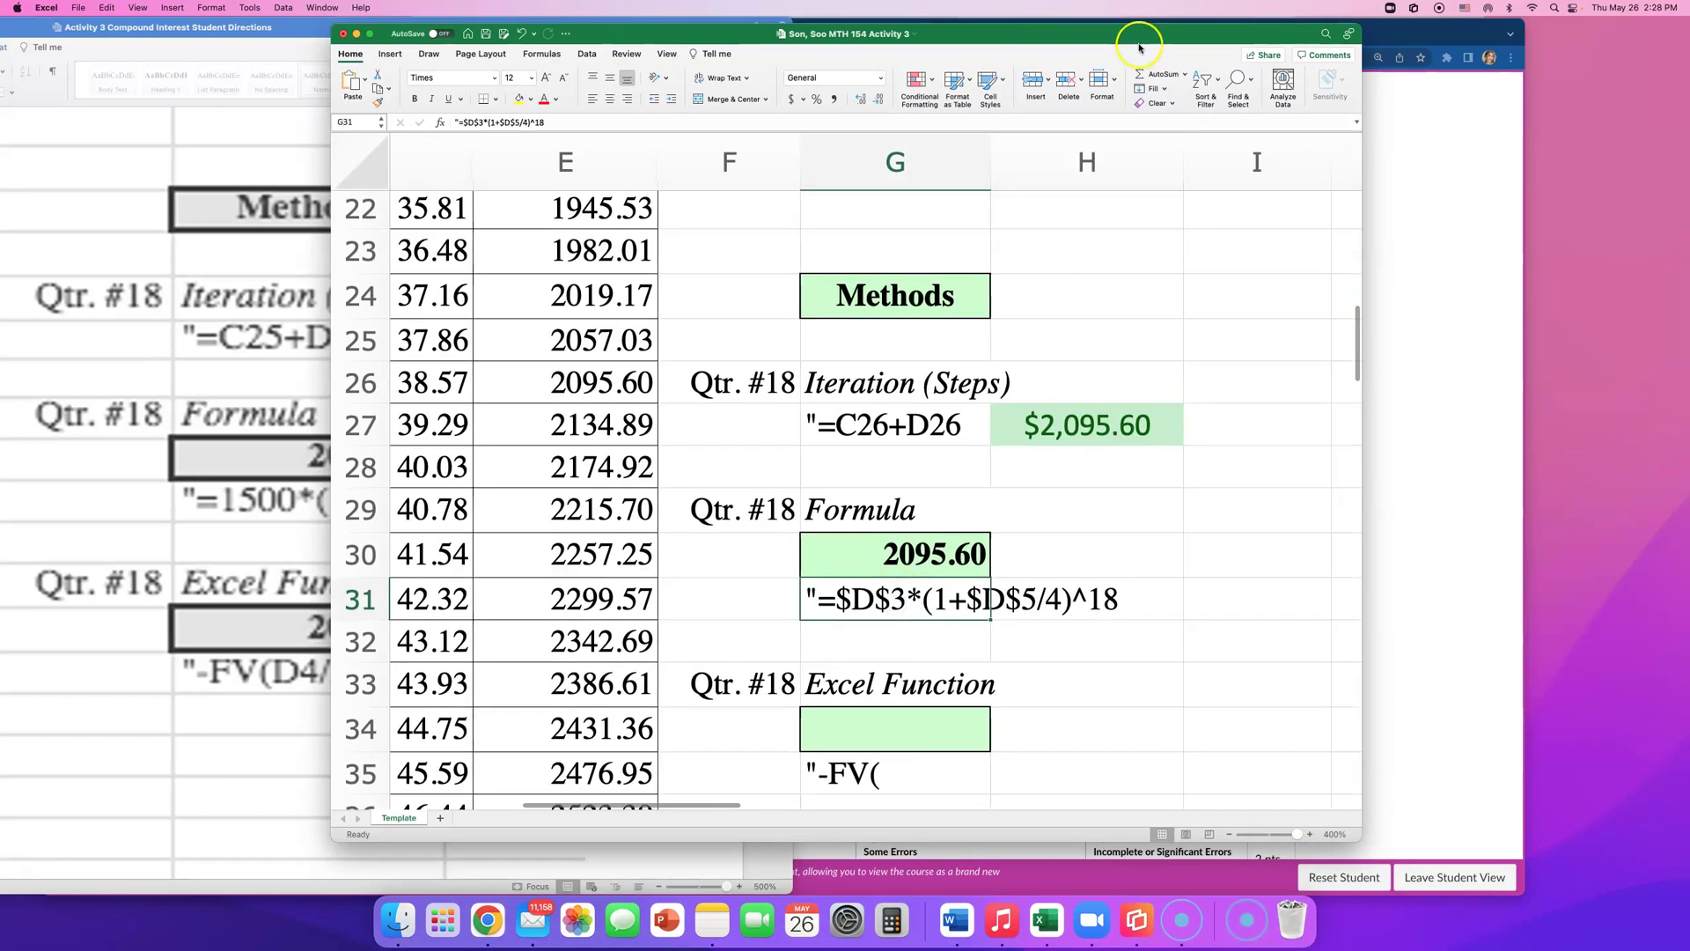
left_click_drag(1132, 30, 1347, 32)
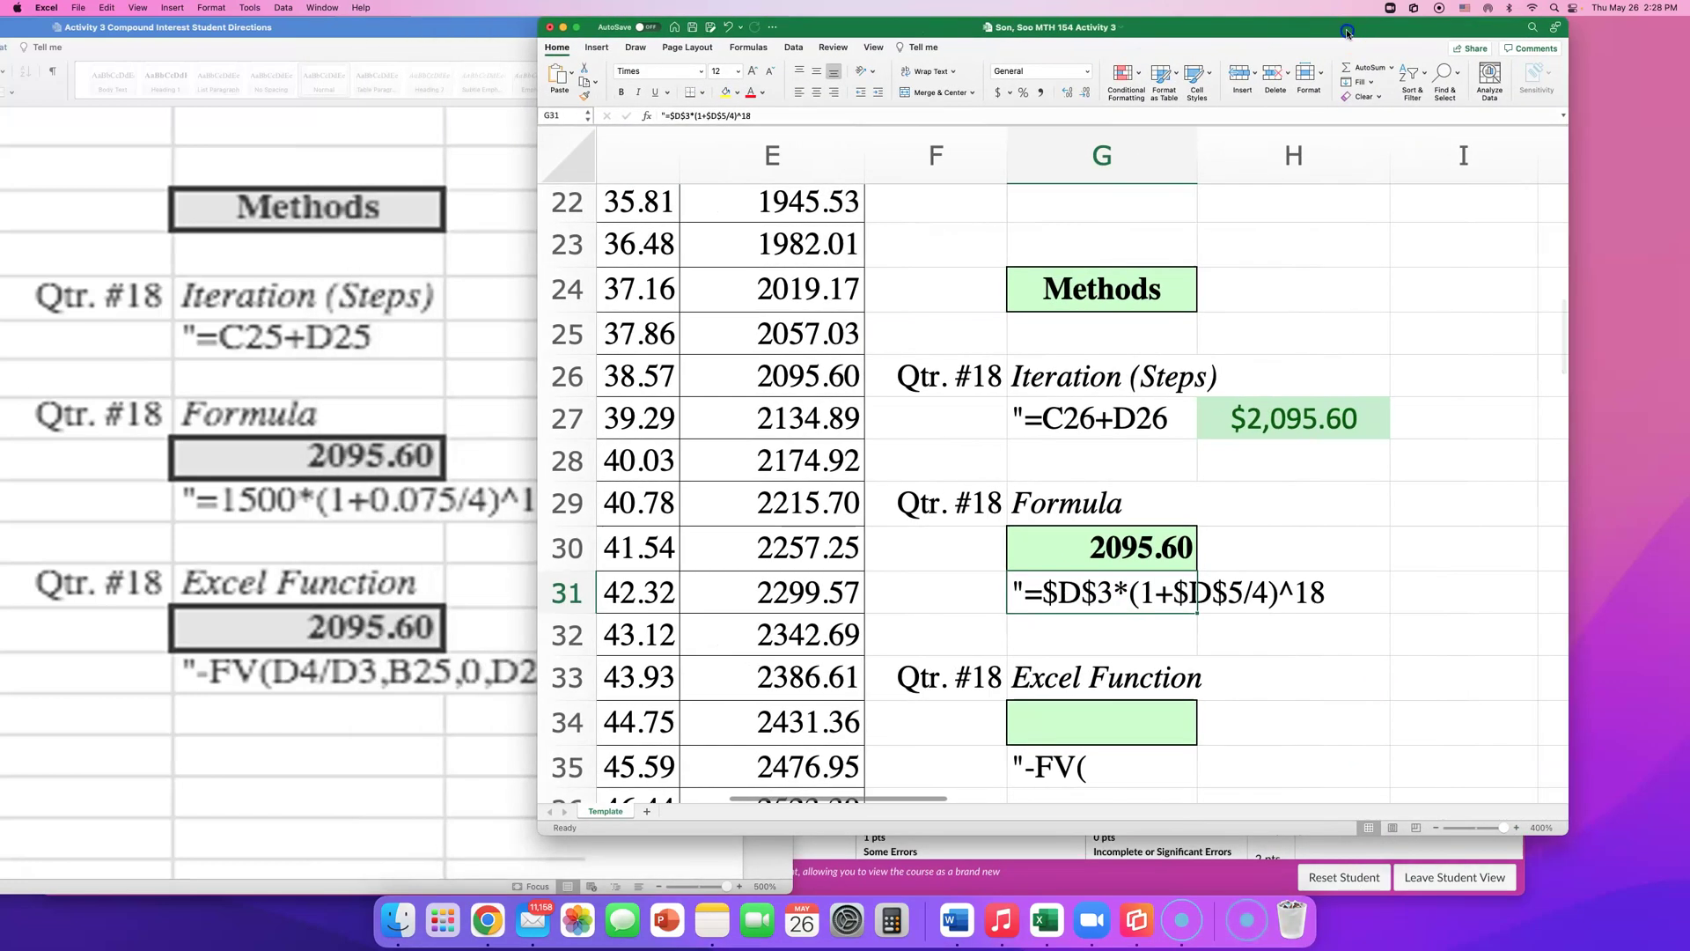
left_click(199, 532)
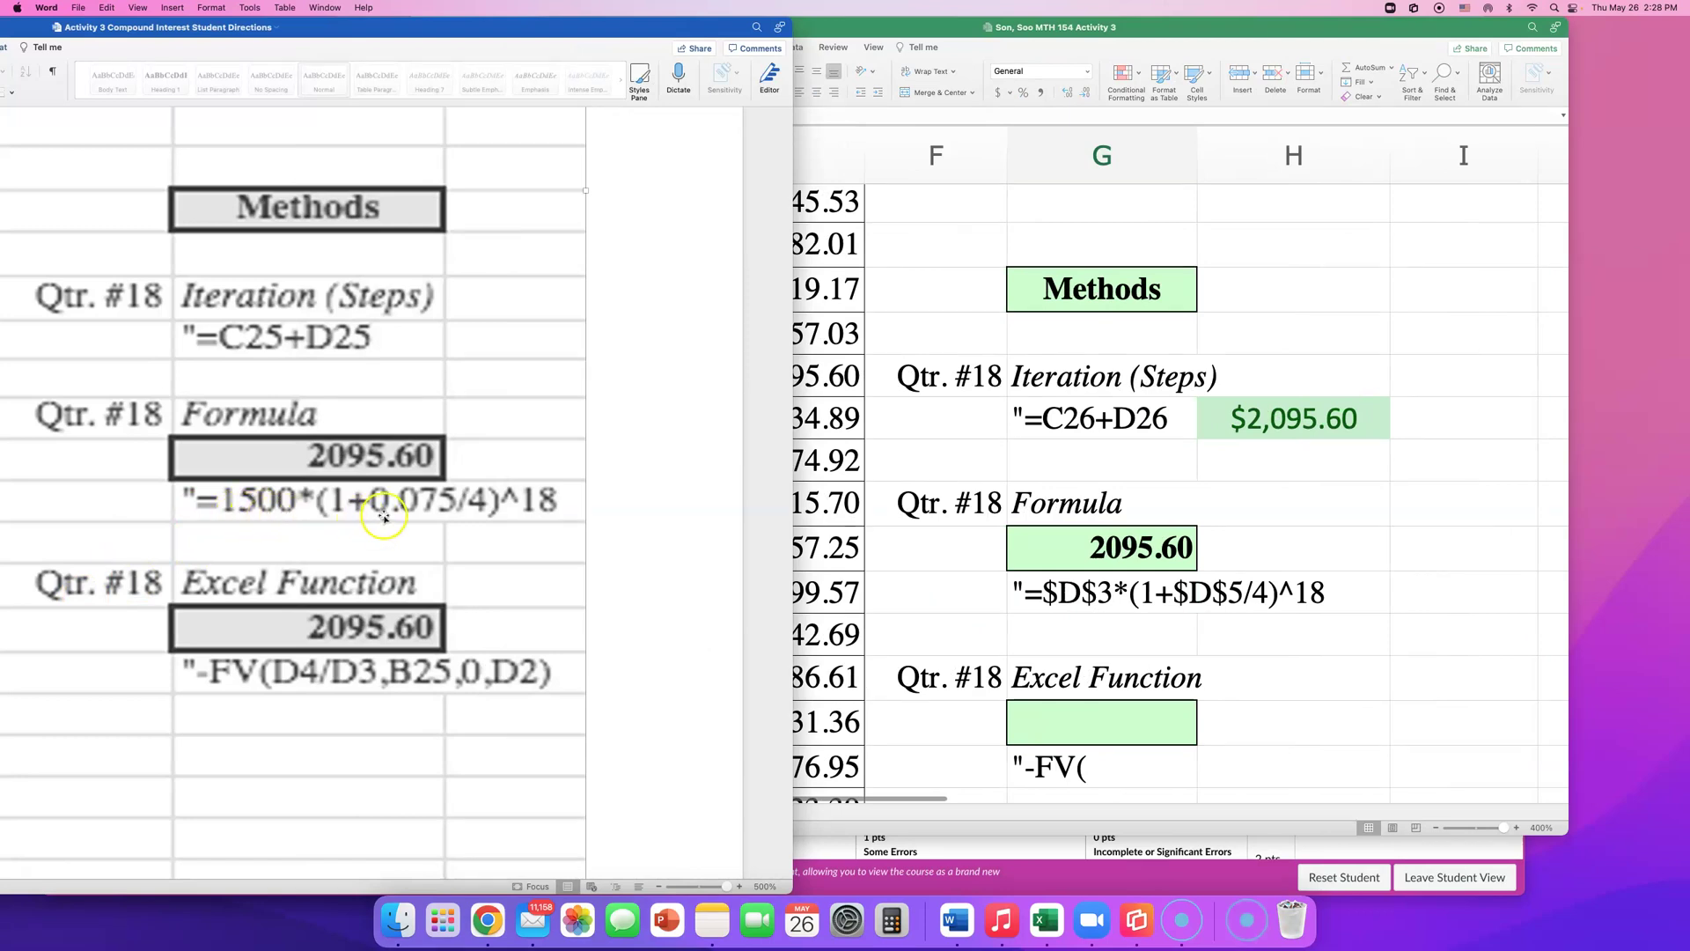
left_click(928, 602)
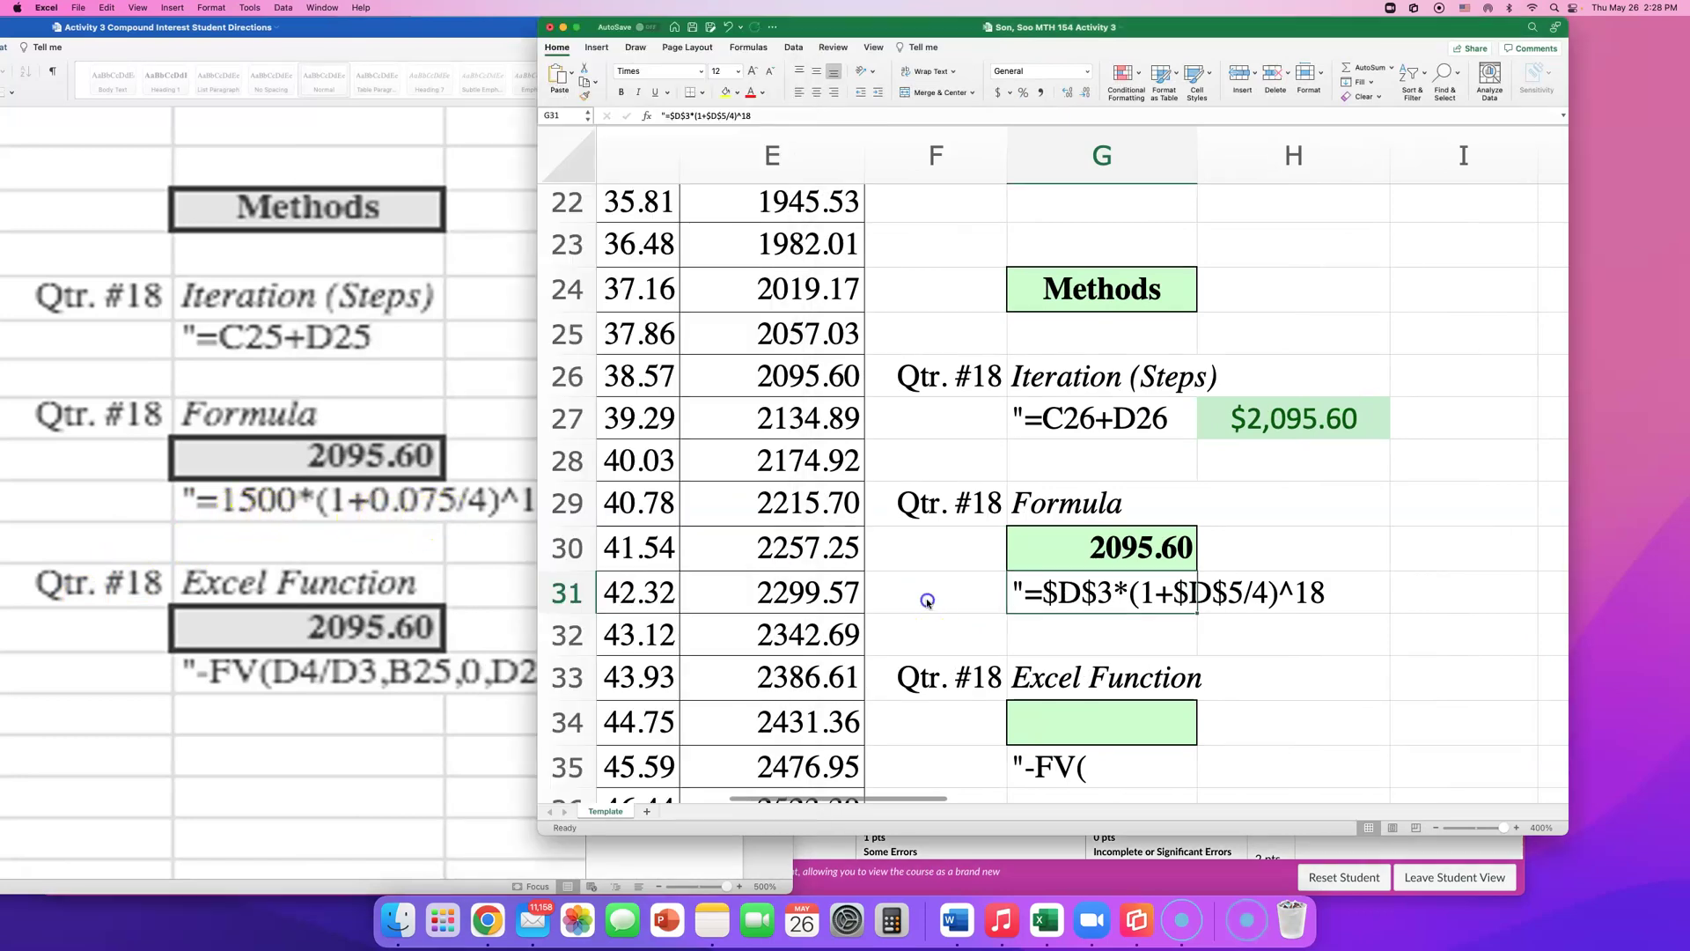
left_click(928, 601)
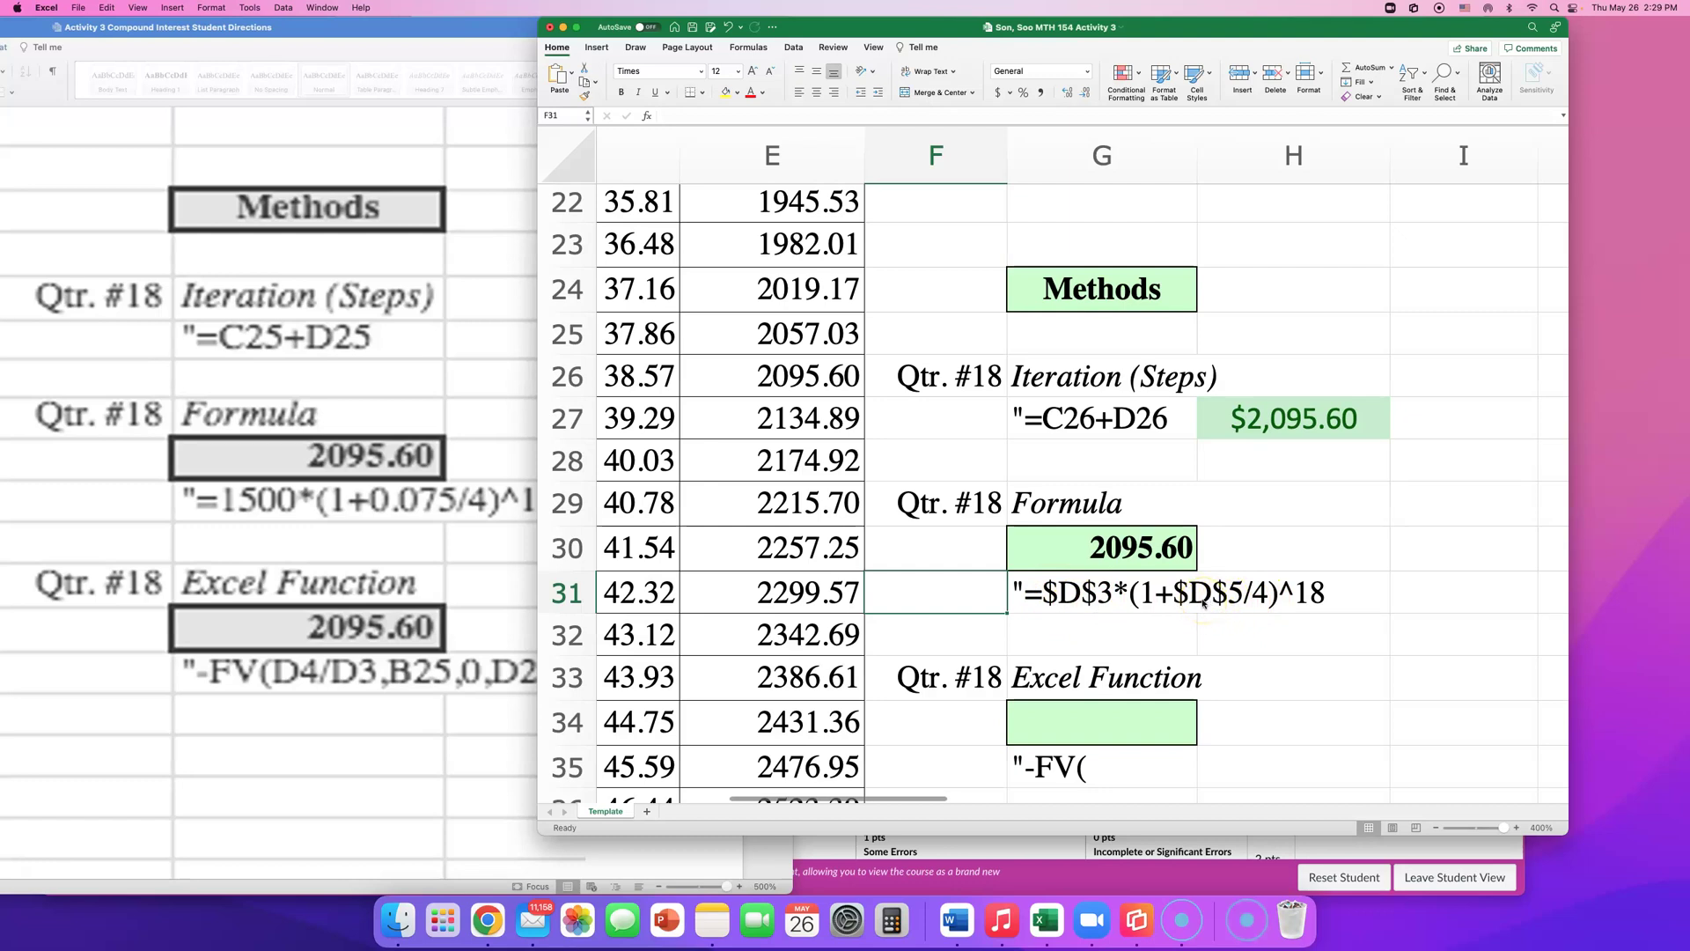
- Inspect the Formula method's formula in G30 and its note in G31, leaving them unchanged
double_click(1135, 553)
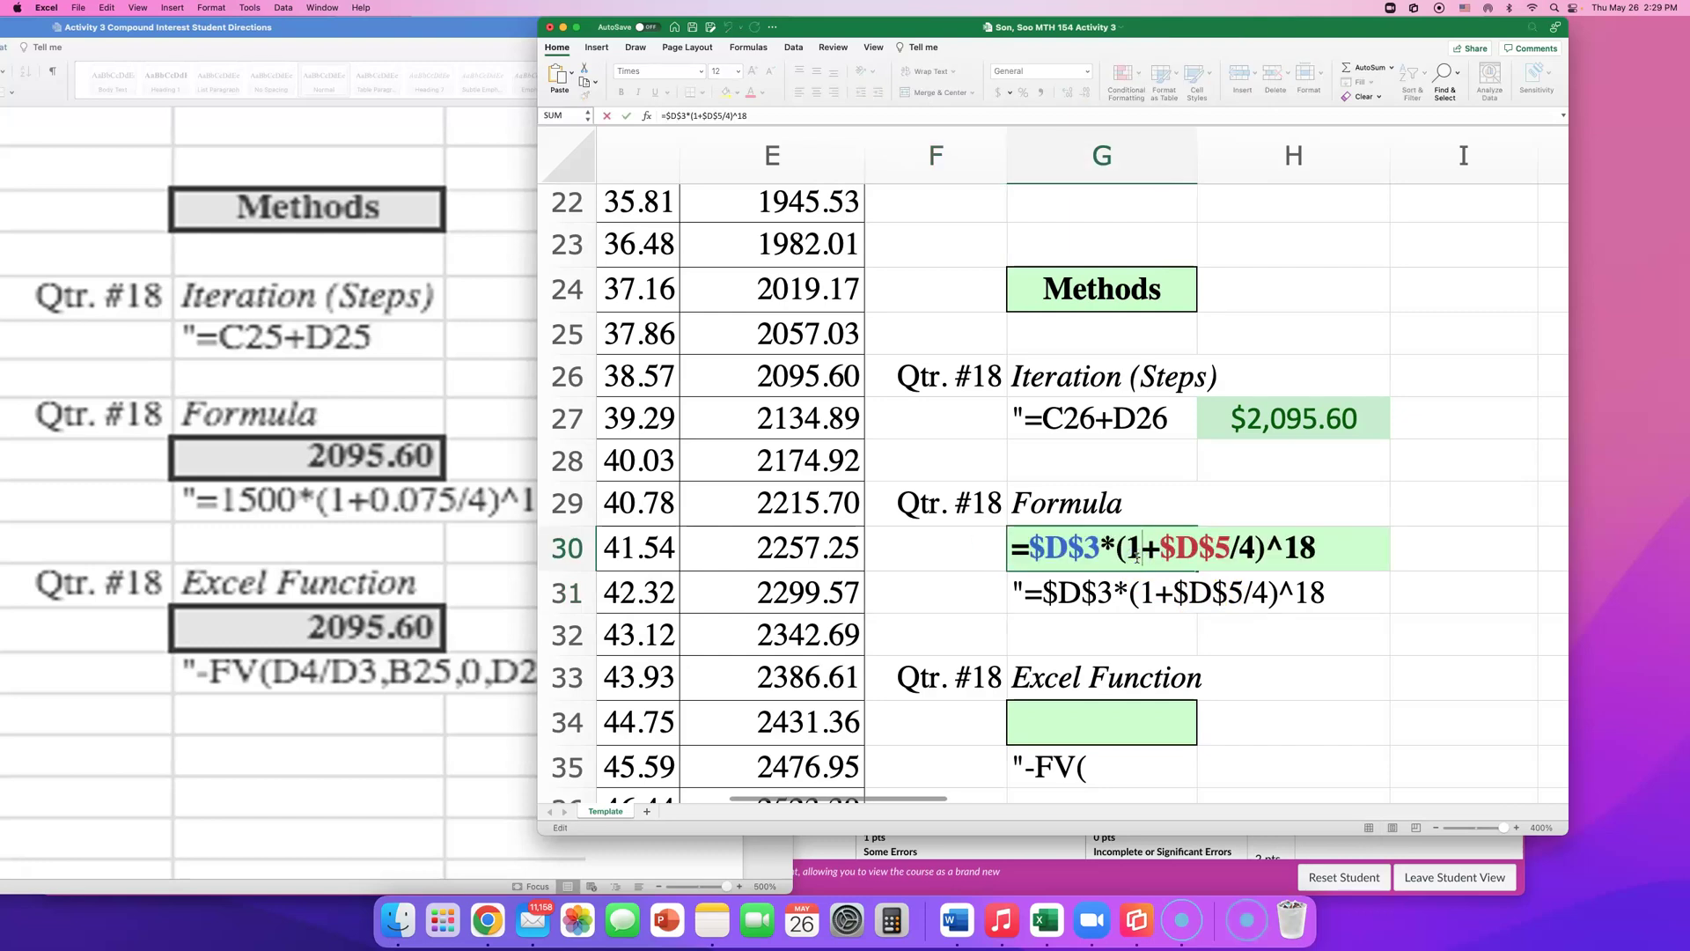
left_click(1329, 653)
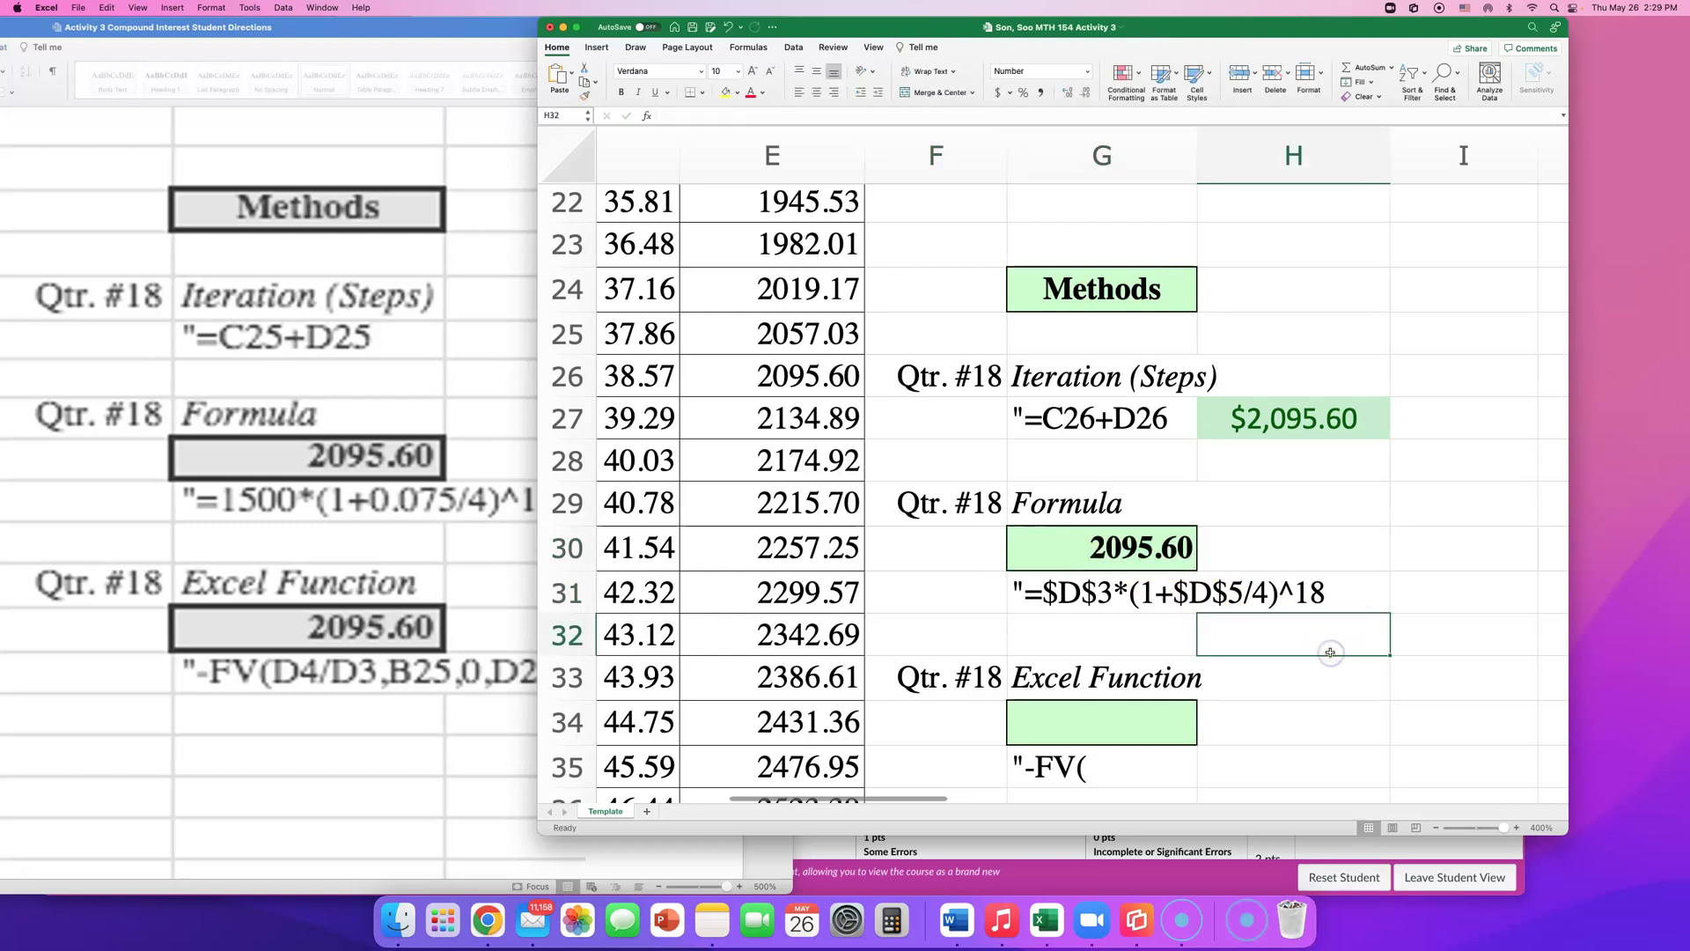
left_click(1057, 607)
left_click(977, 607)
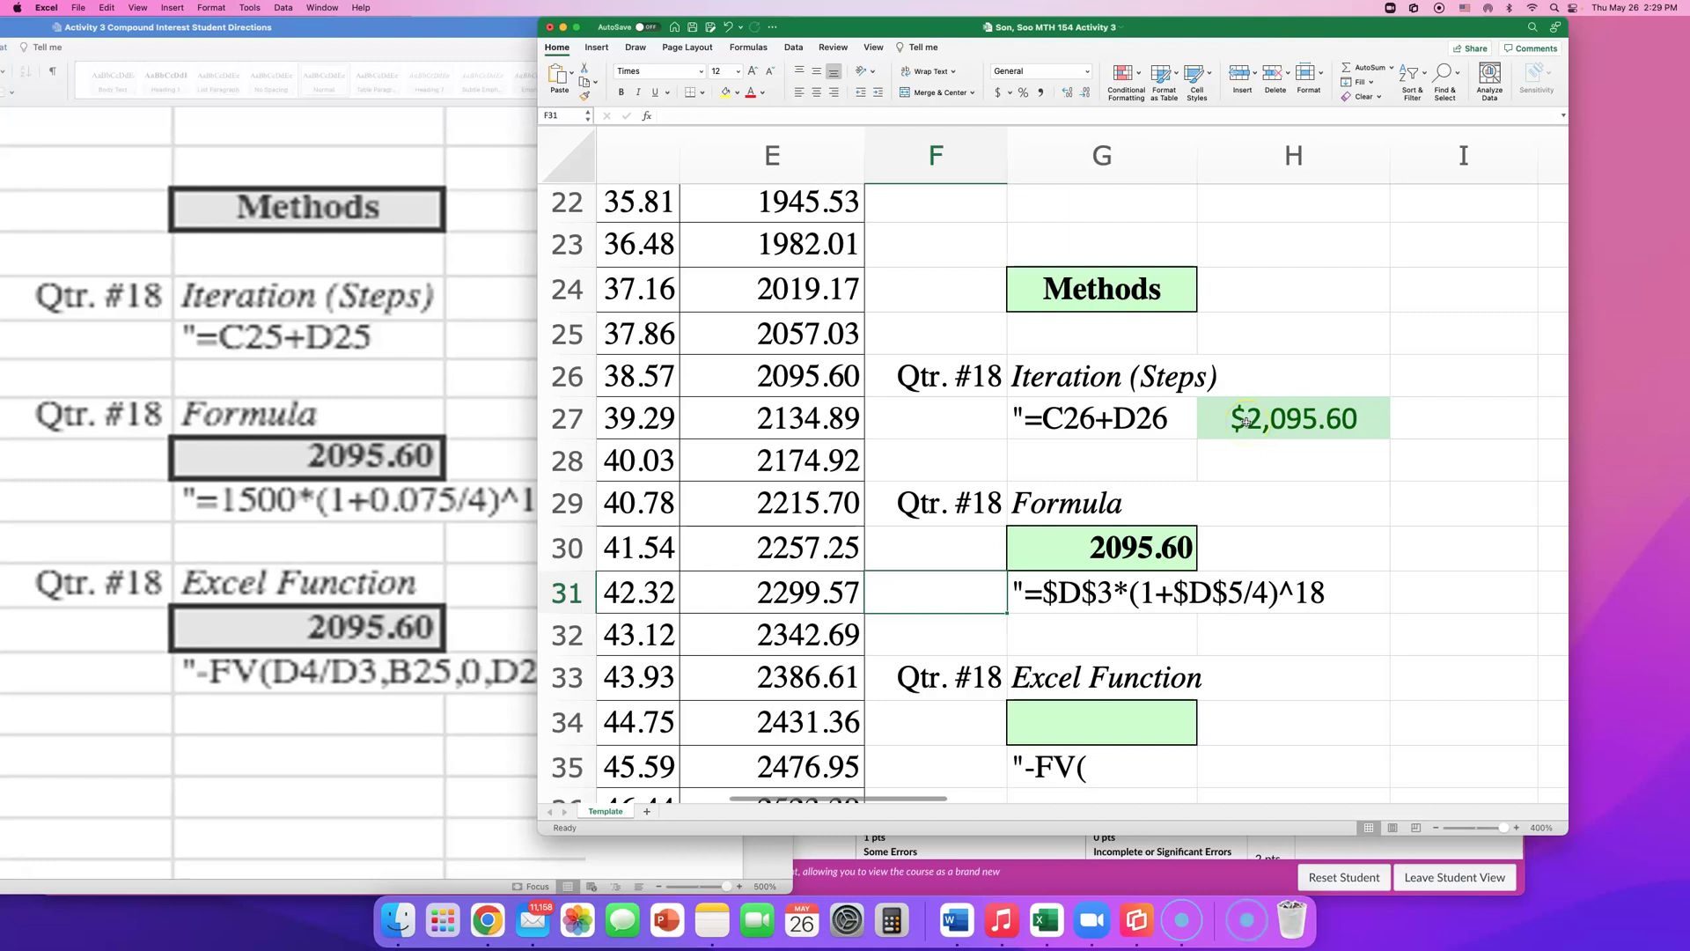
- Bring the Word directions forward to read the Excel Function answer 2095.60
left_click(1138, 556)
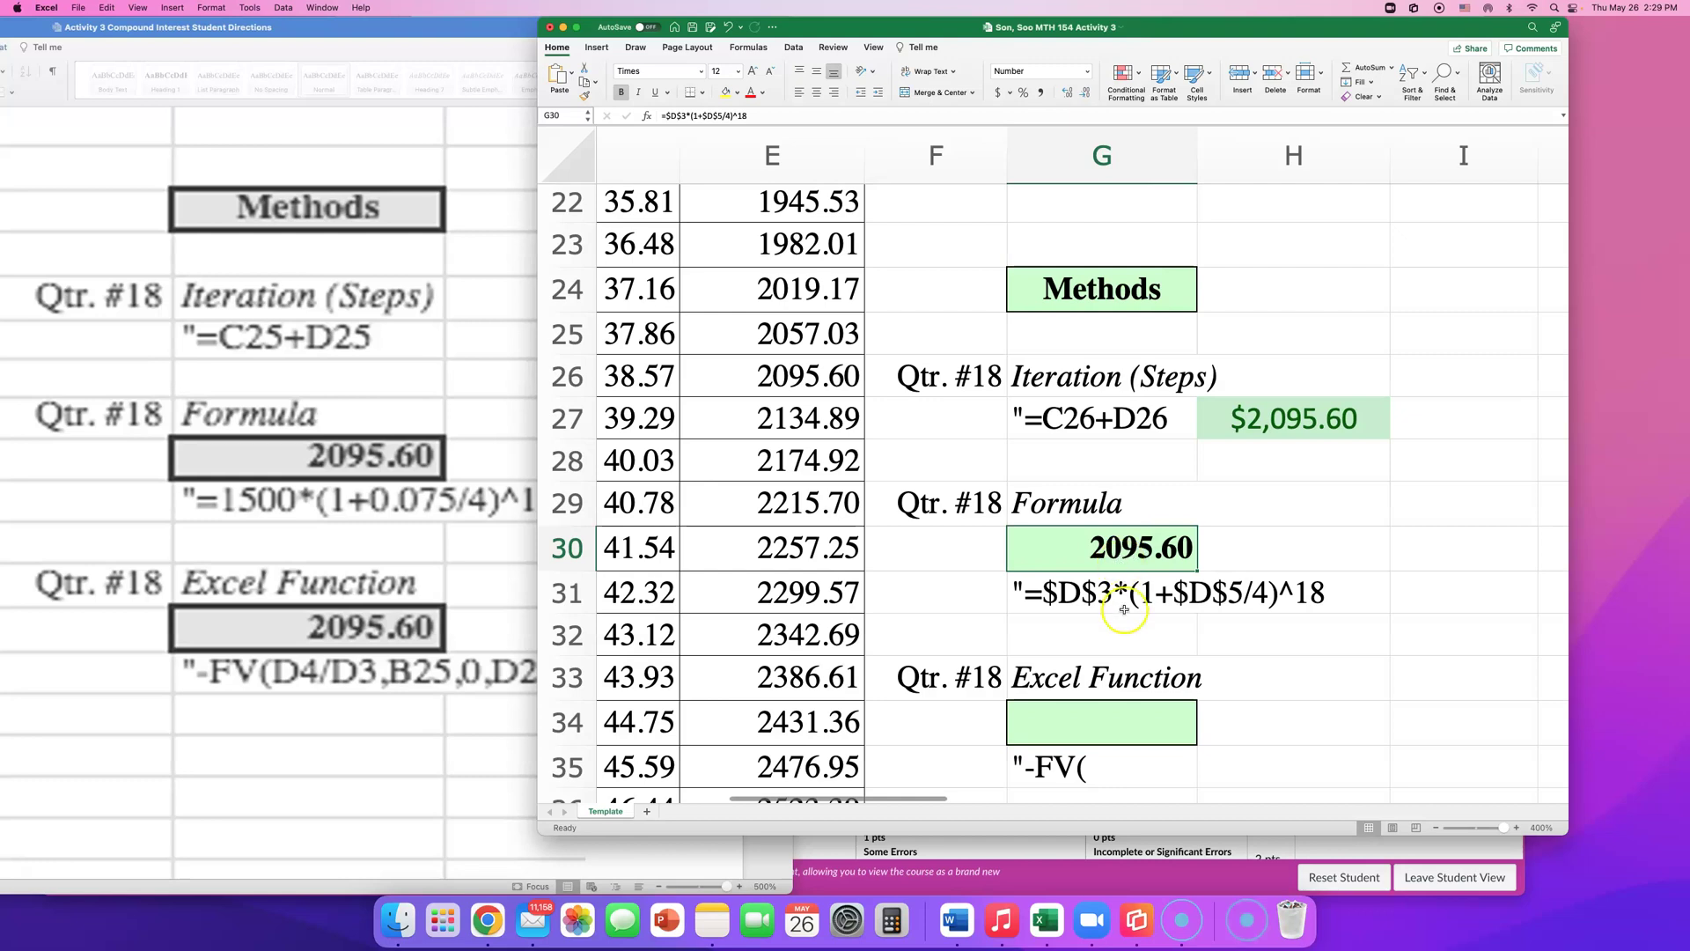
scroll(1117, 622, "down", 1)
scroll(1118, 622, "down", 1)
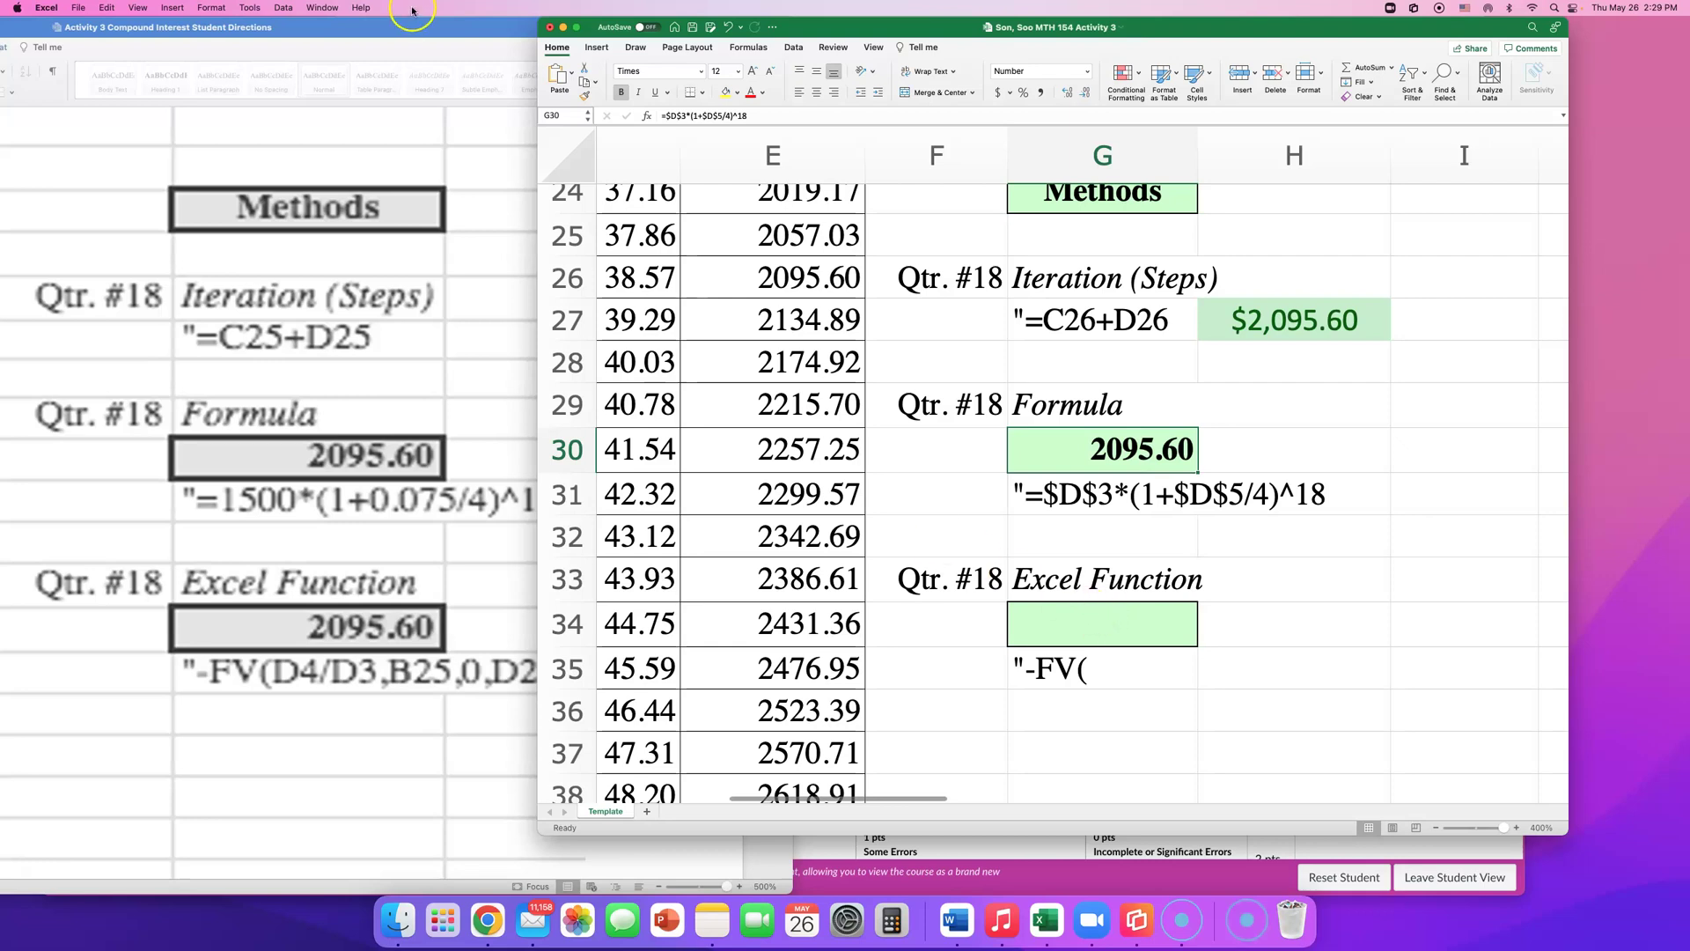
left_click_drag(422, 24, 364, 24)
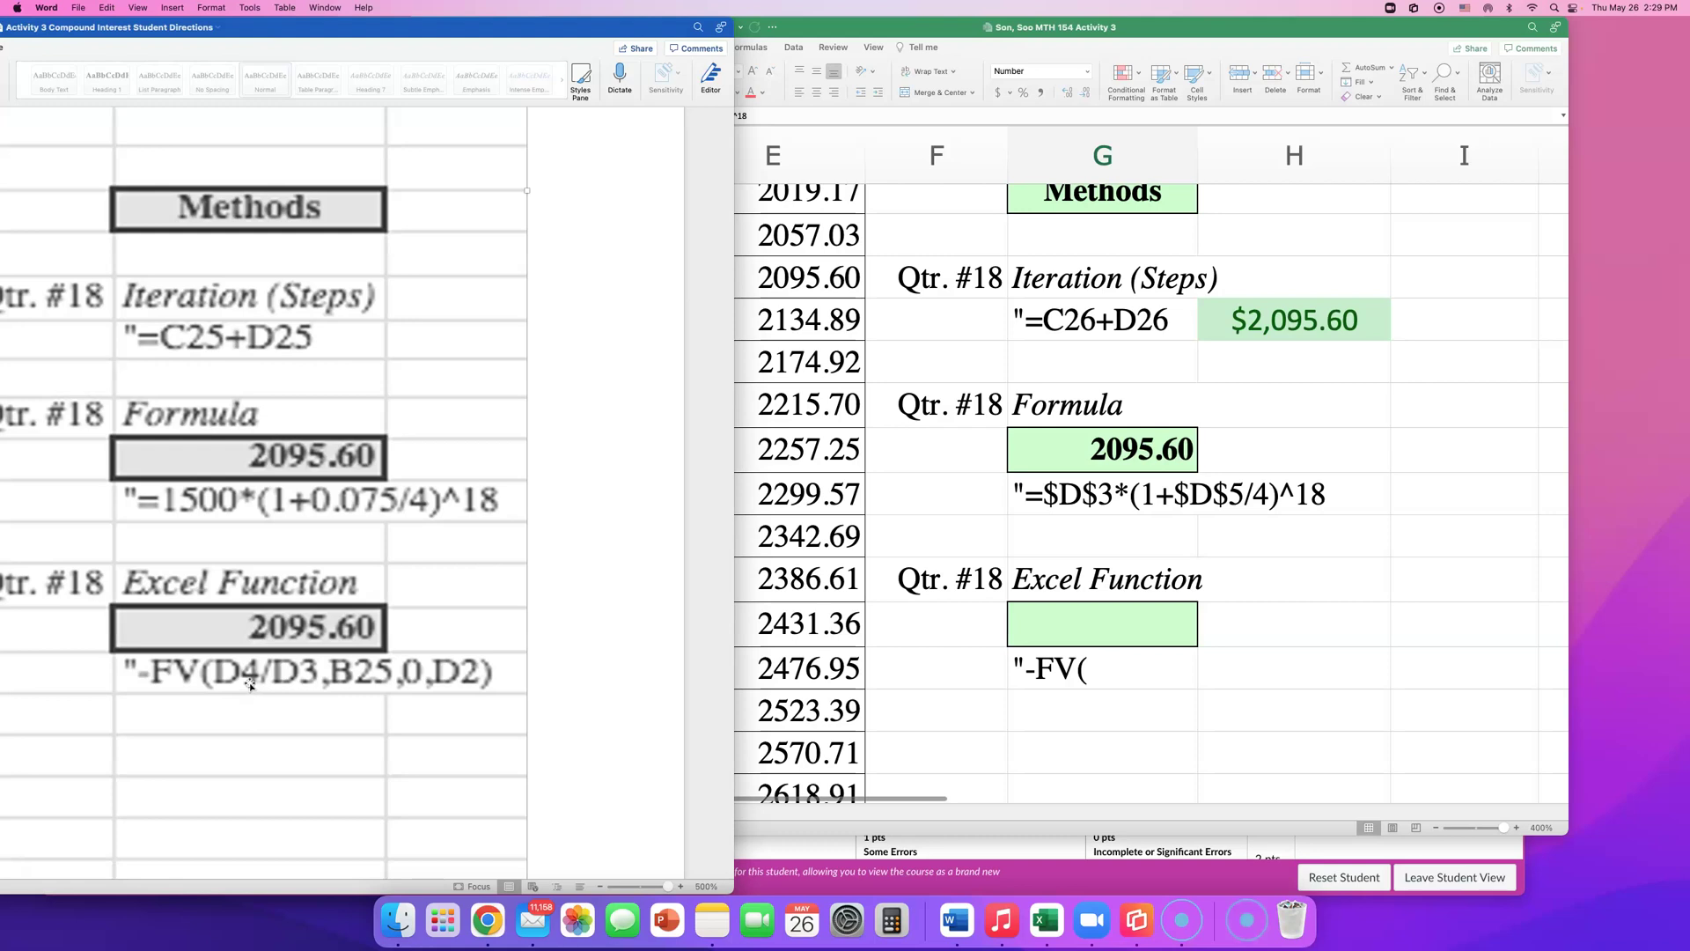
- Begin G34's Excel Function entry as =-FV( to open the FV argument list
left_click(1106, 672)
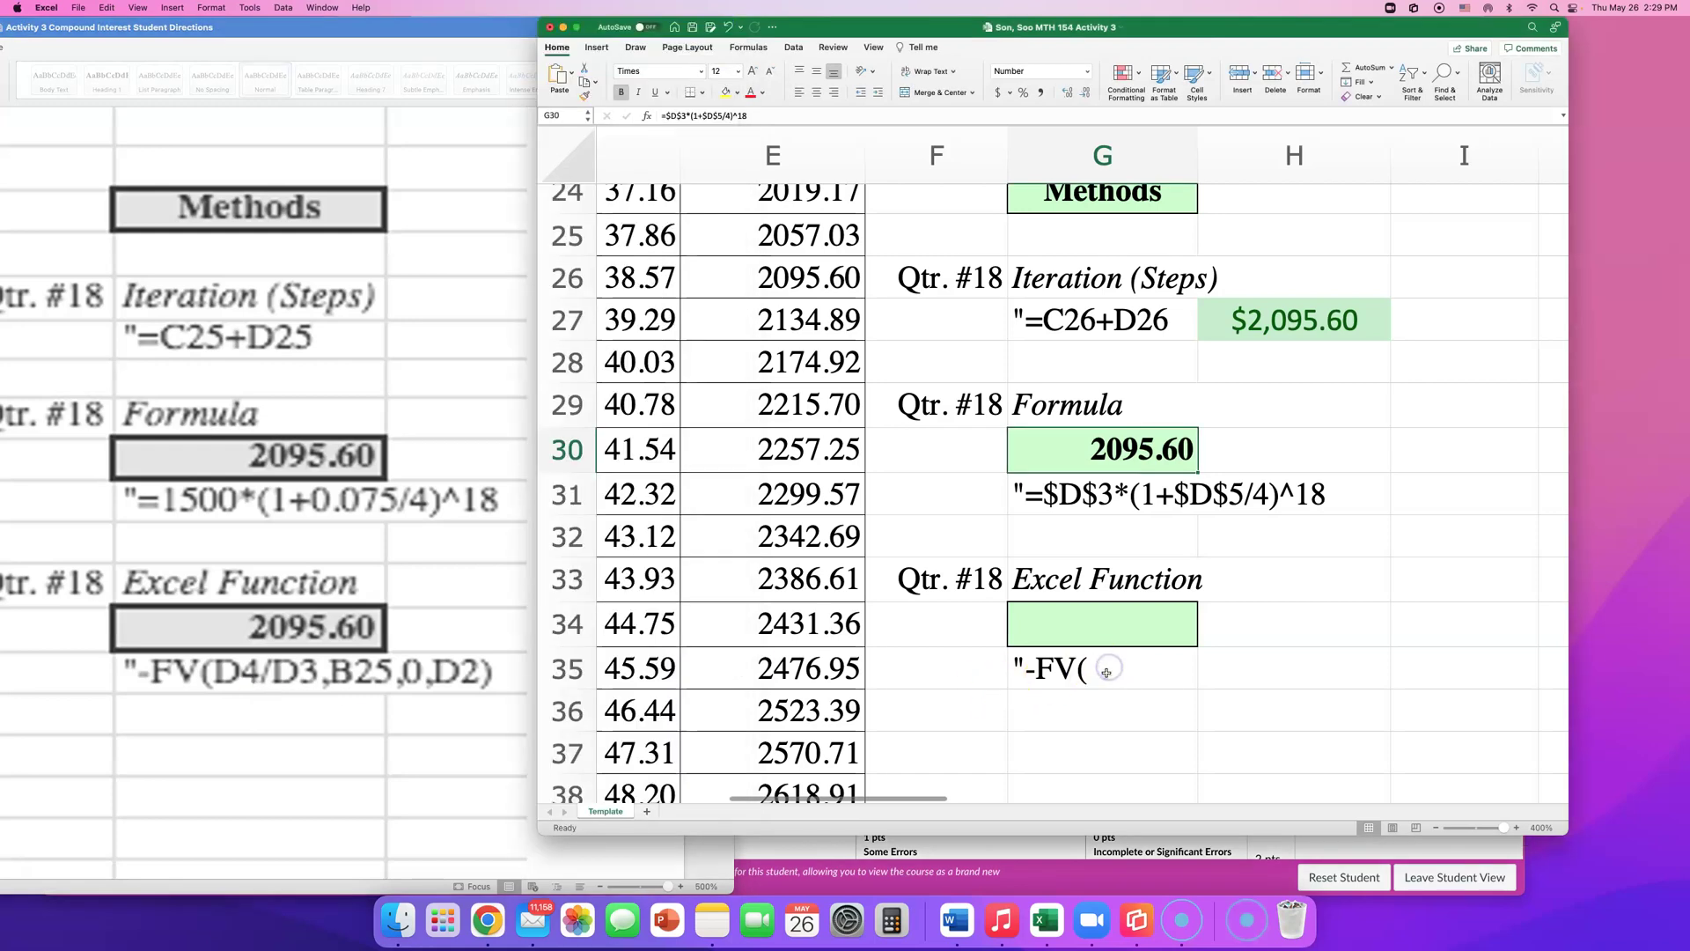
left_click(1106, 672)
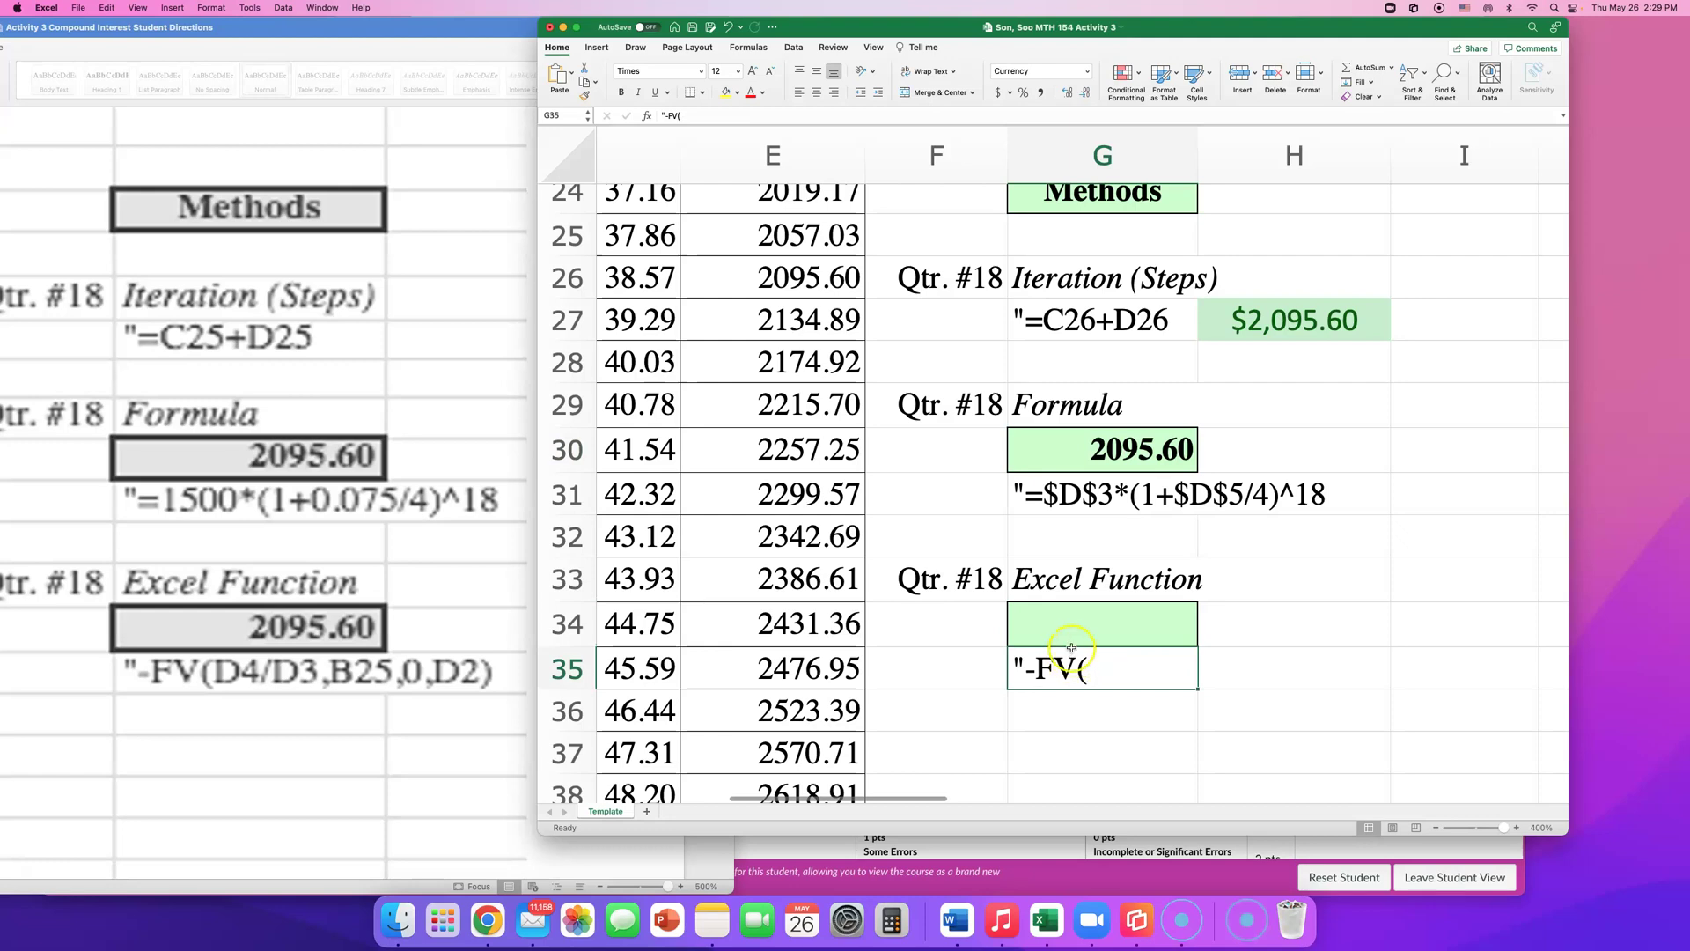
double_click(1073, 641)
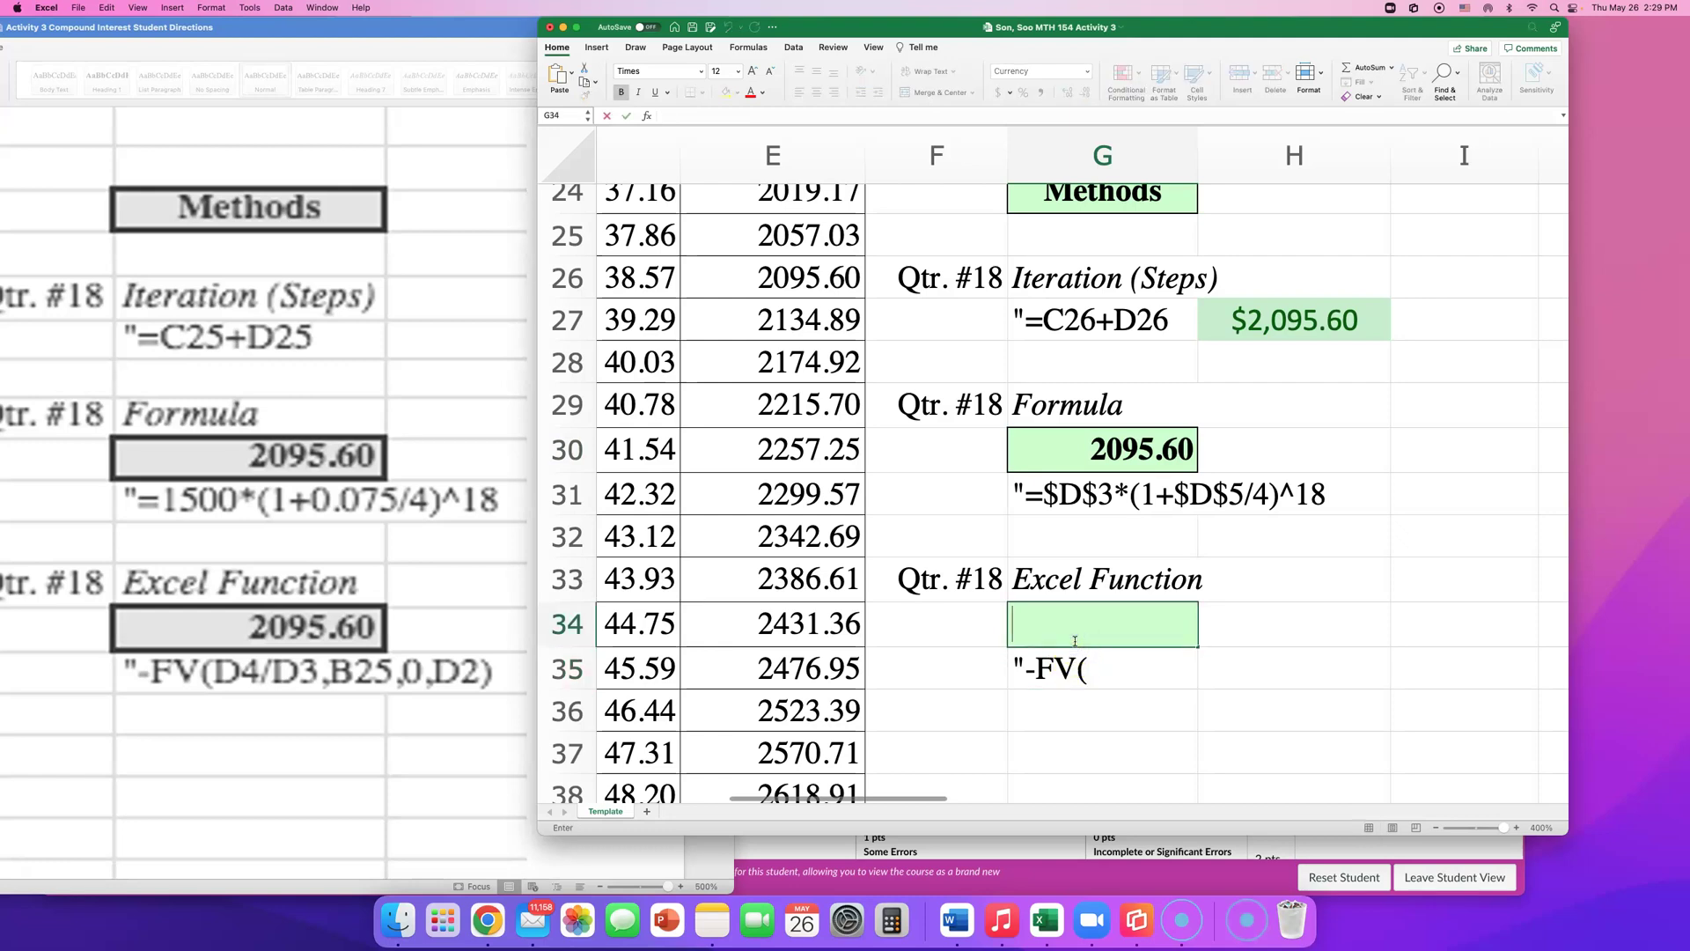
type("=-")
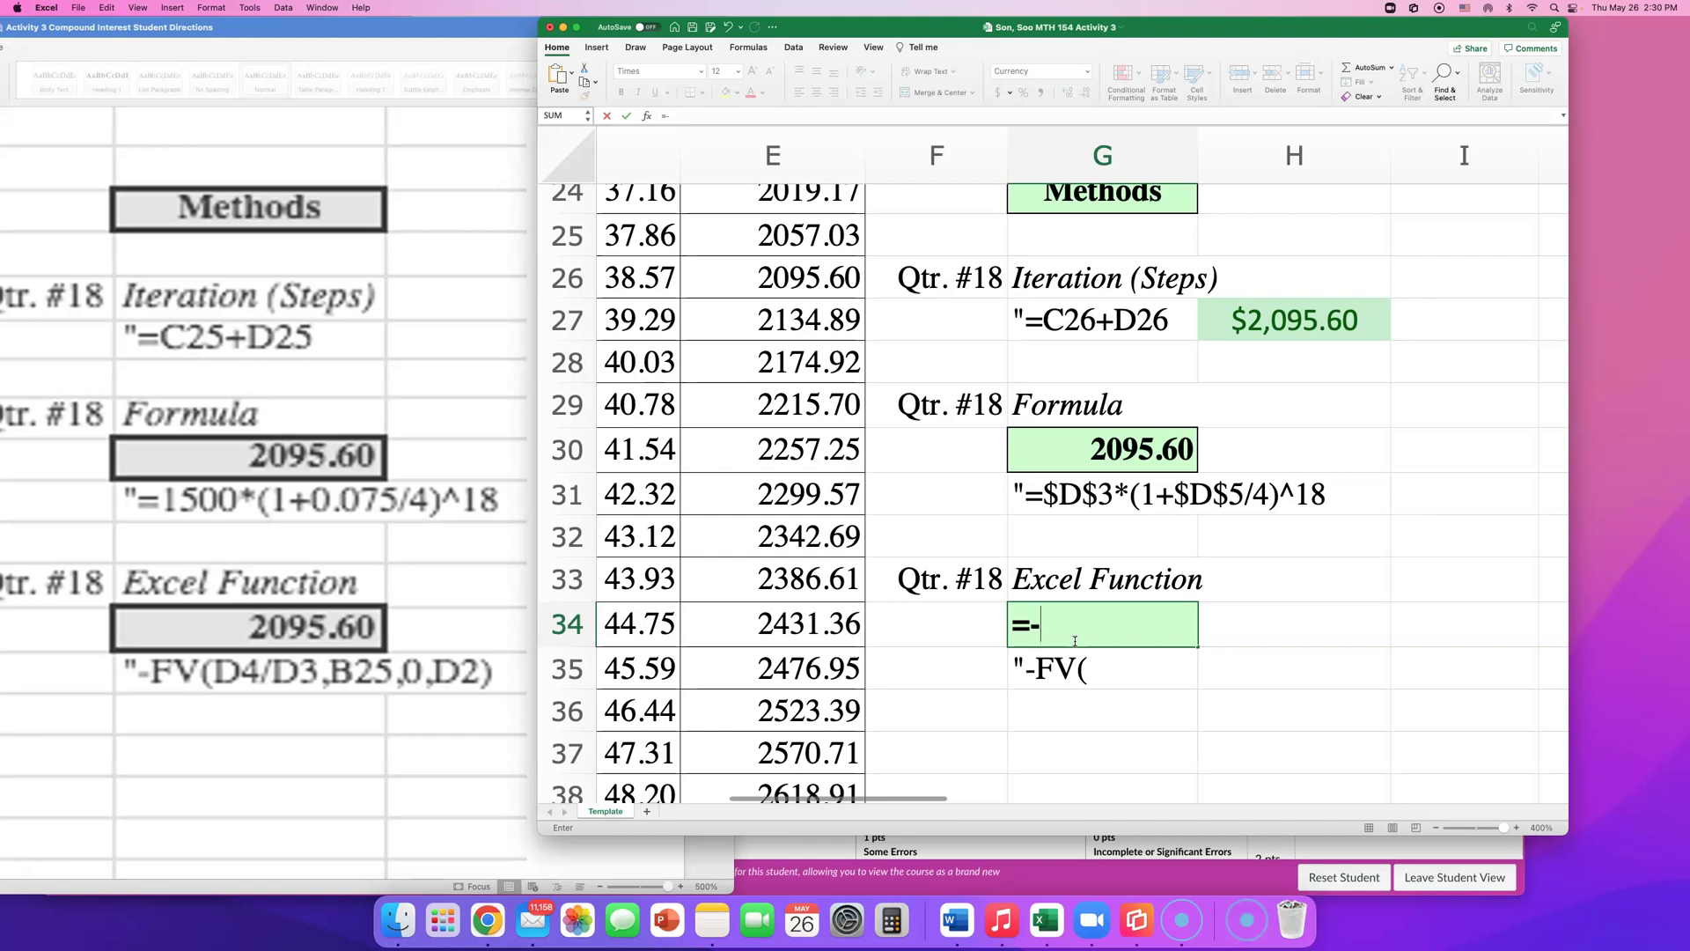
type("F")
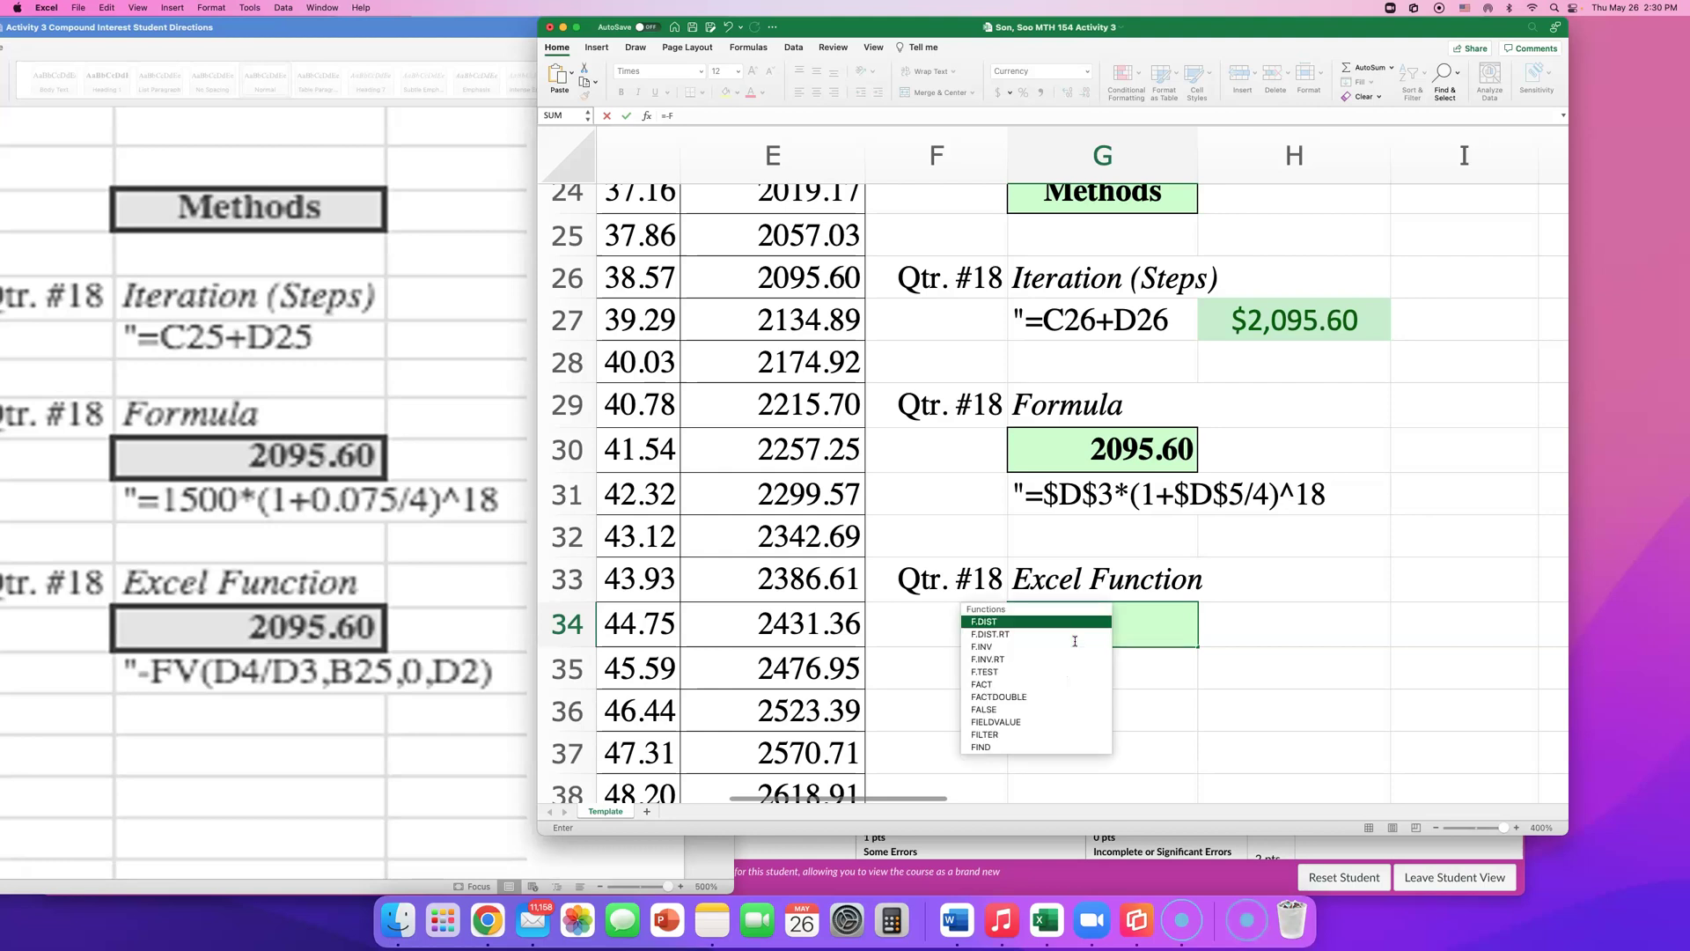
type("V")
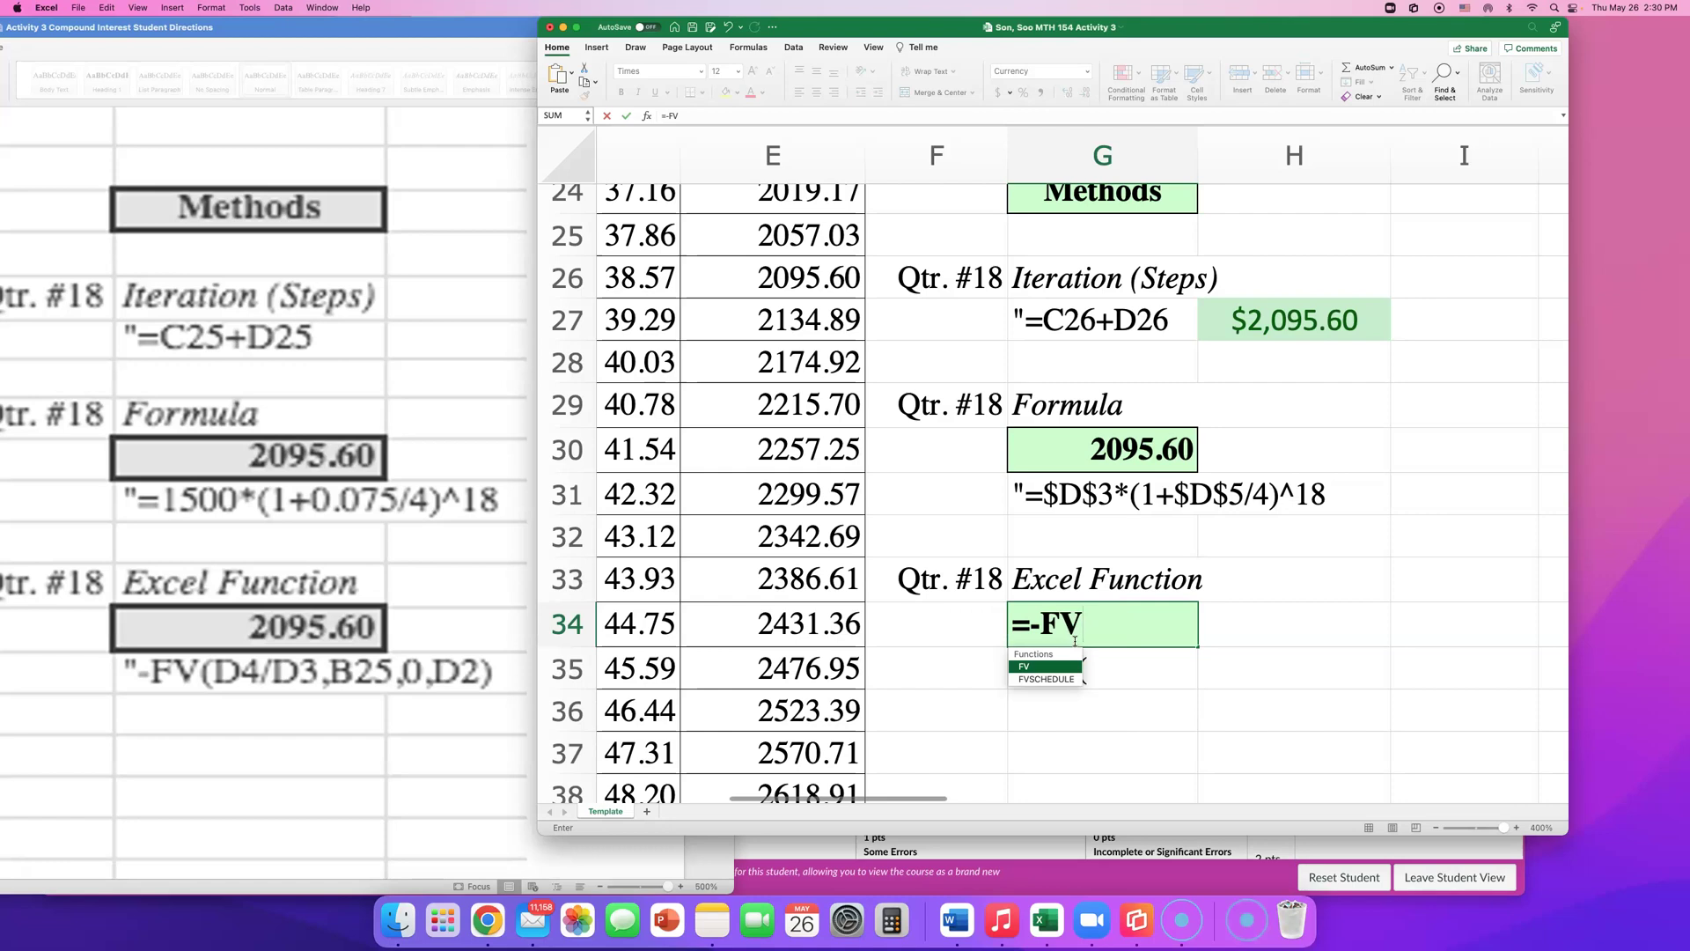
left_click(1075, 641)
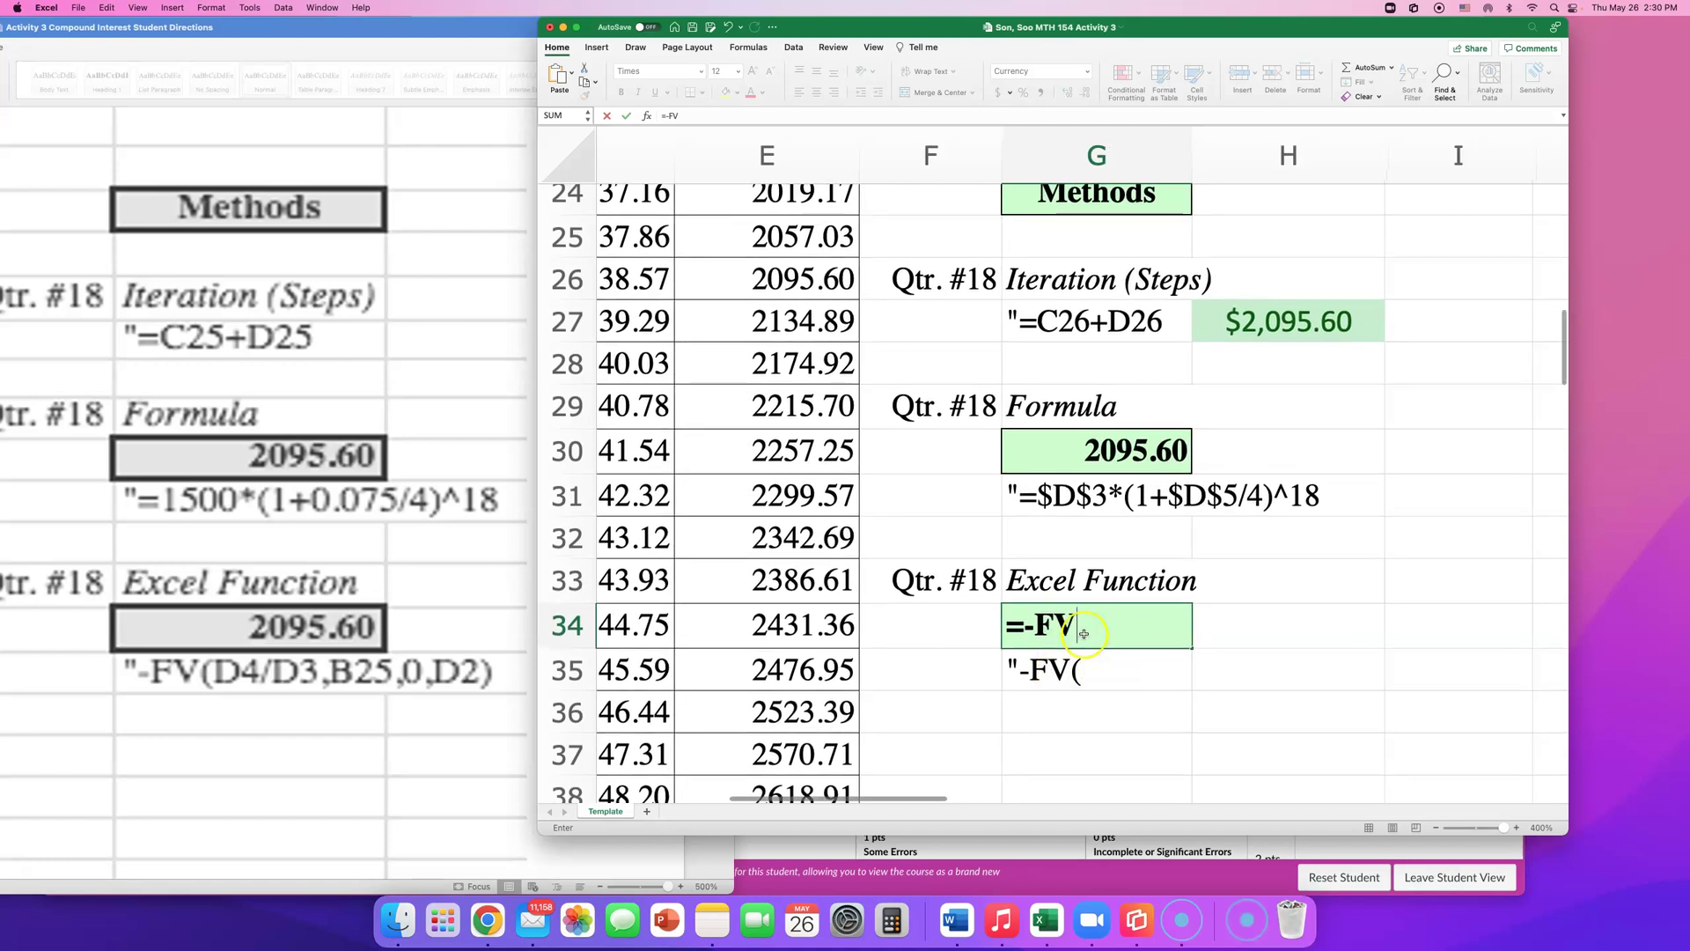
scroll(1077, 633, "right", 1)
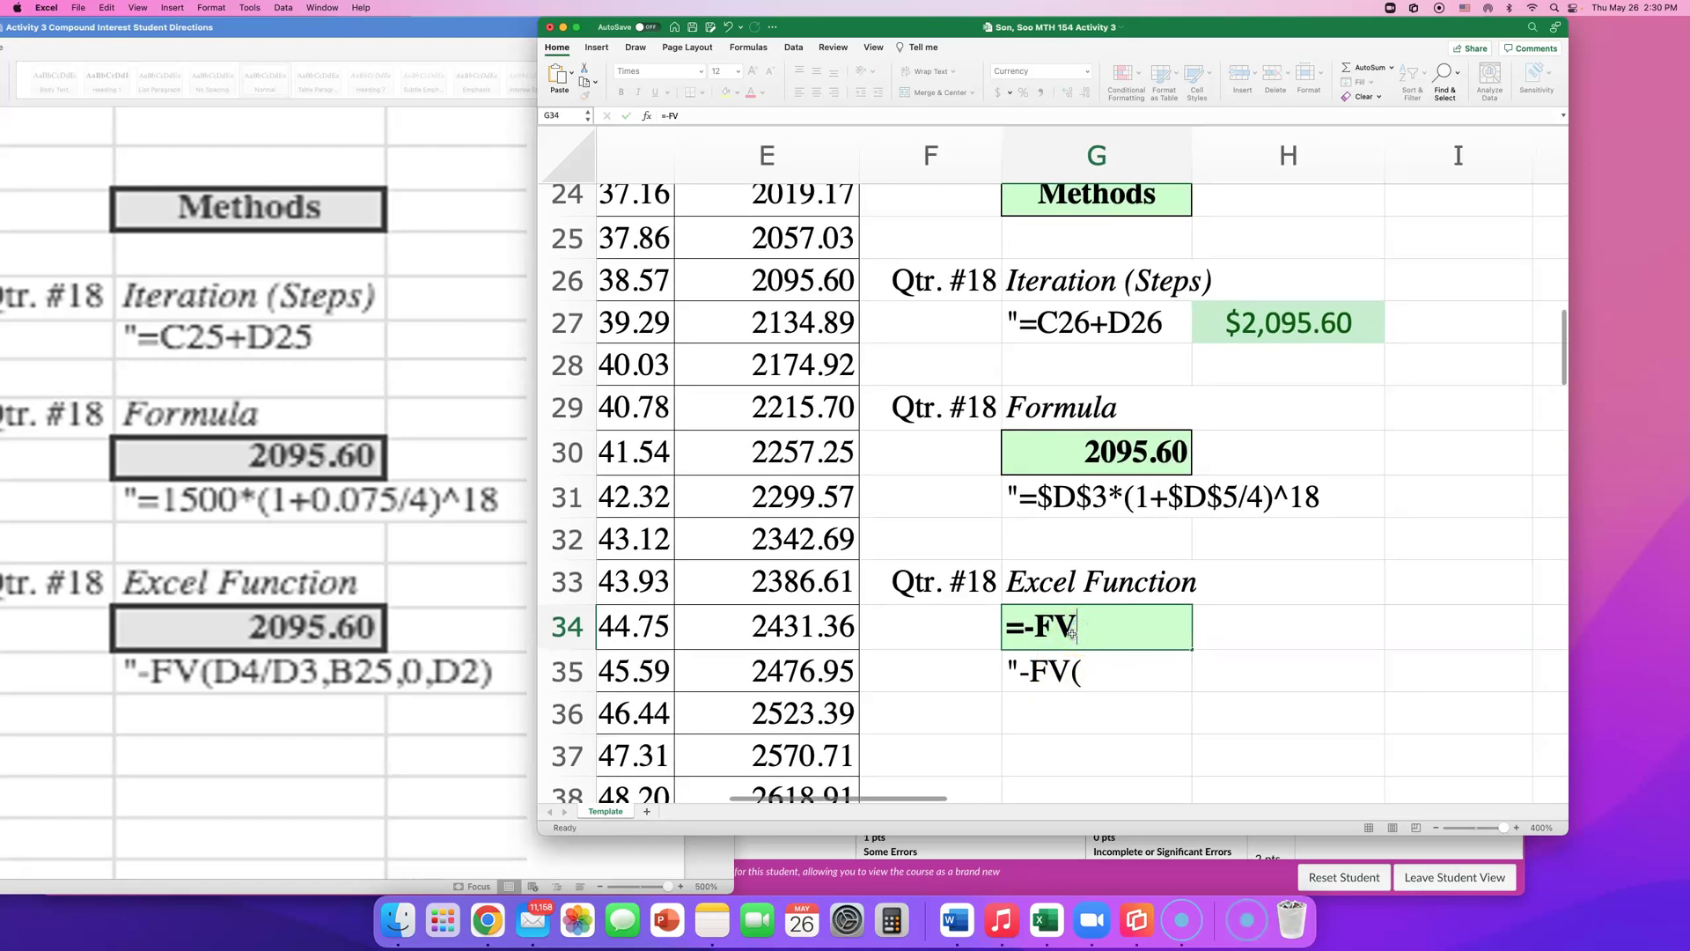
key("Return")
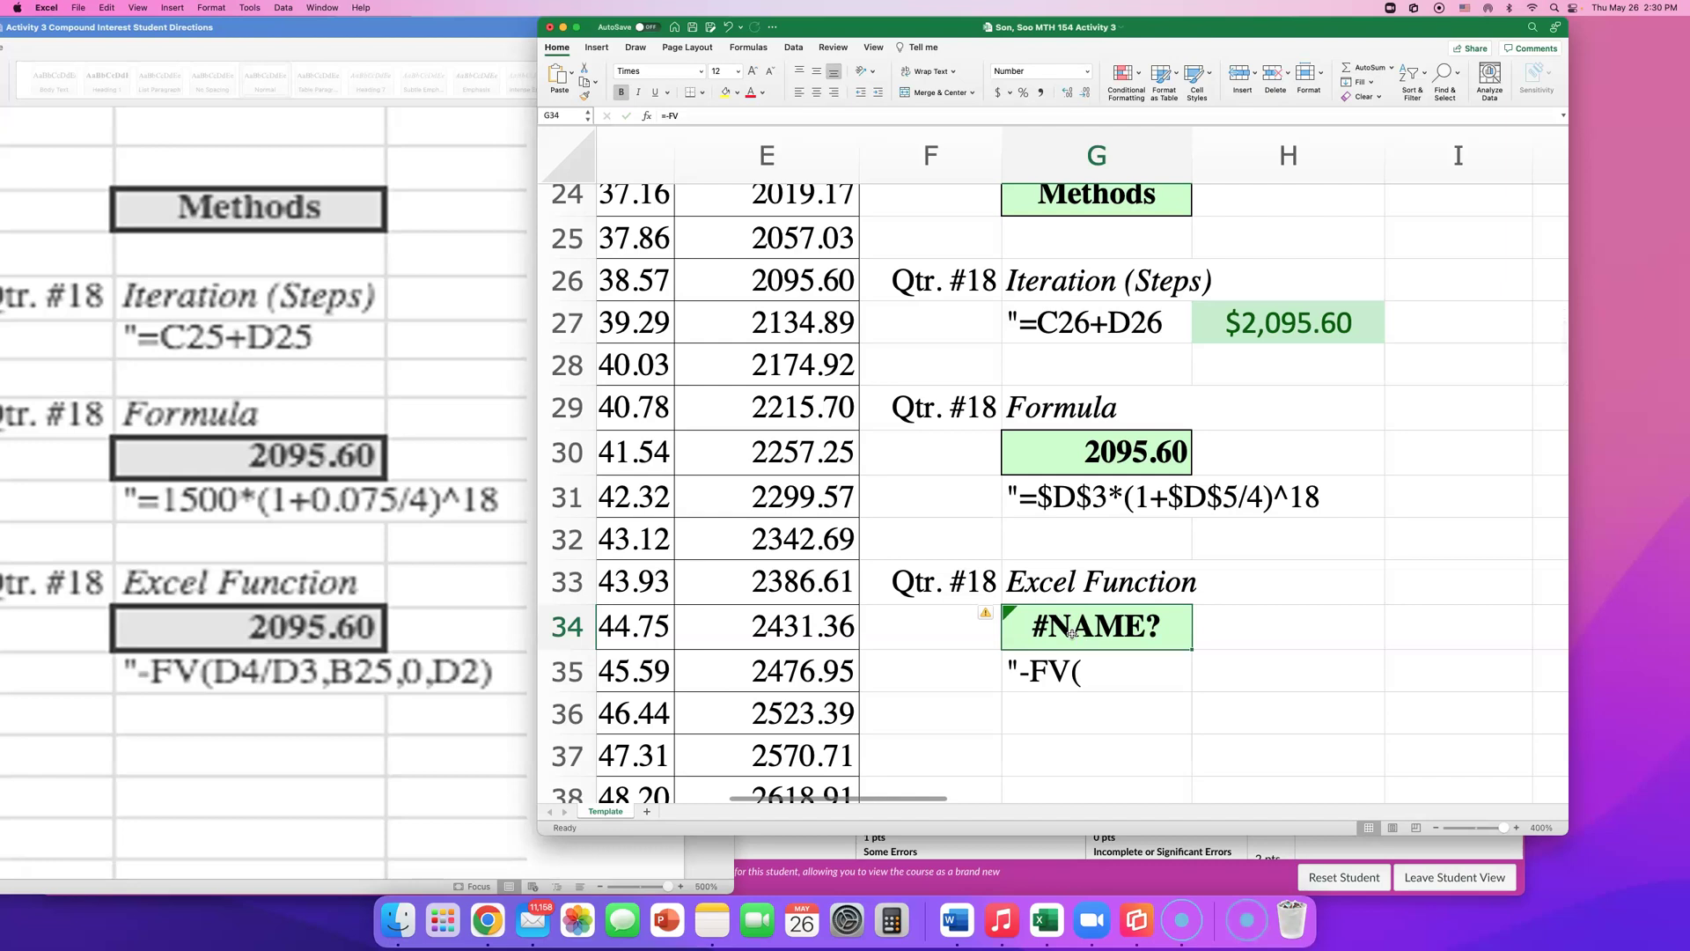
double_click(1073, 632)
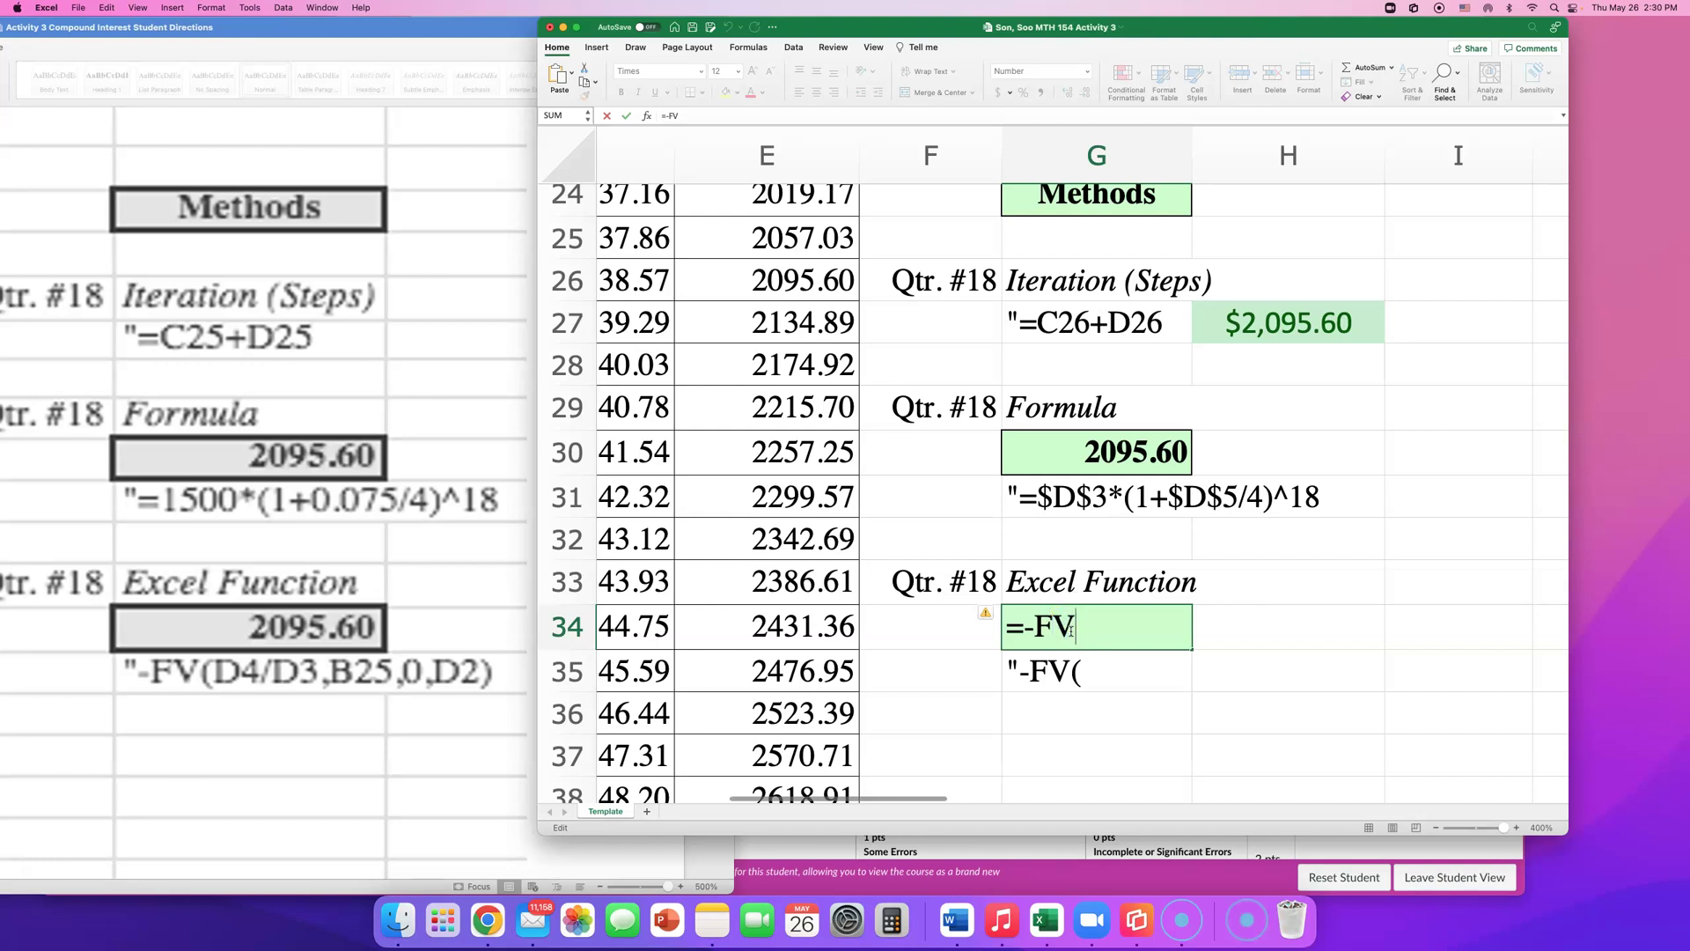
type("(")
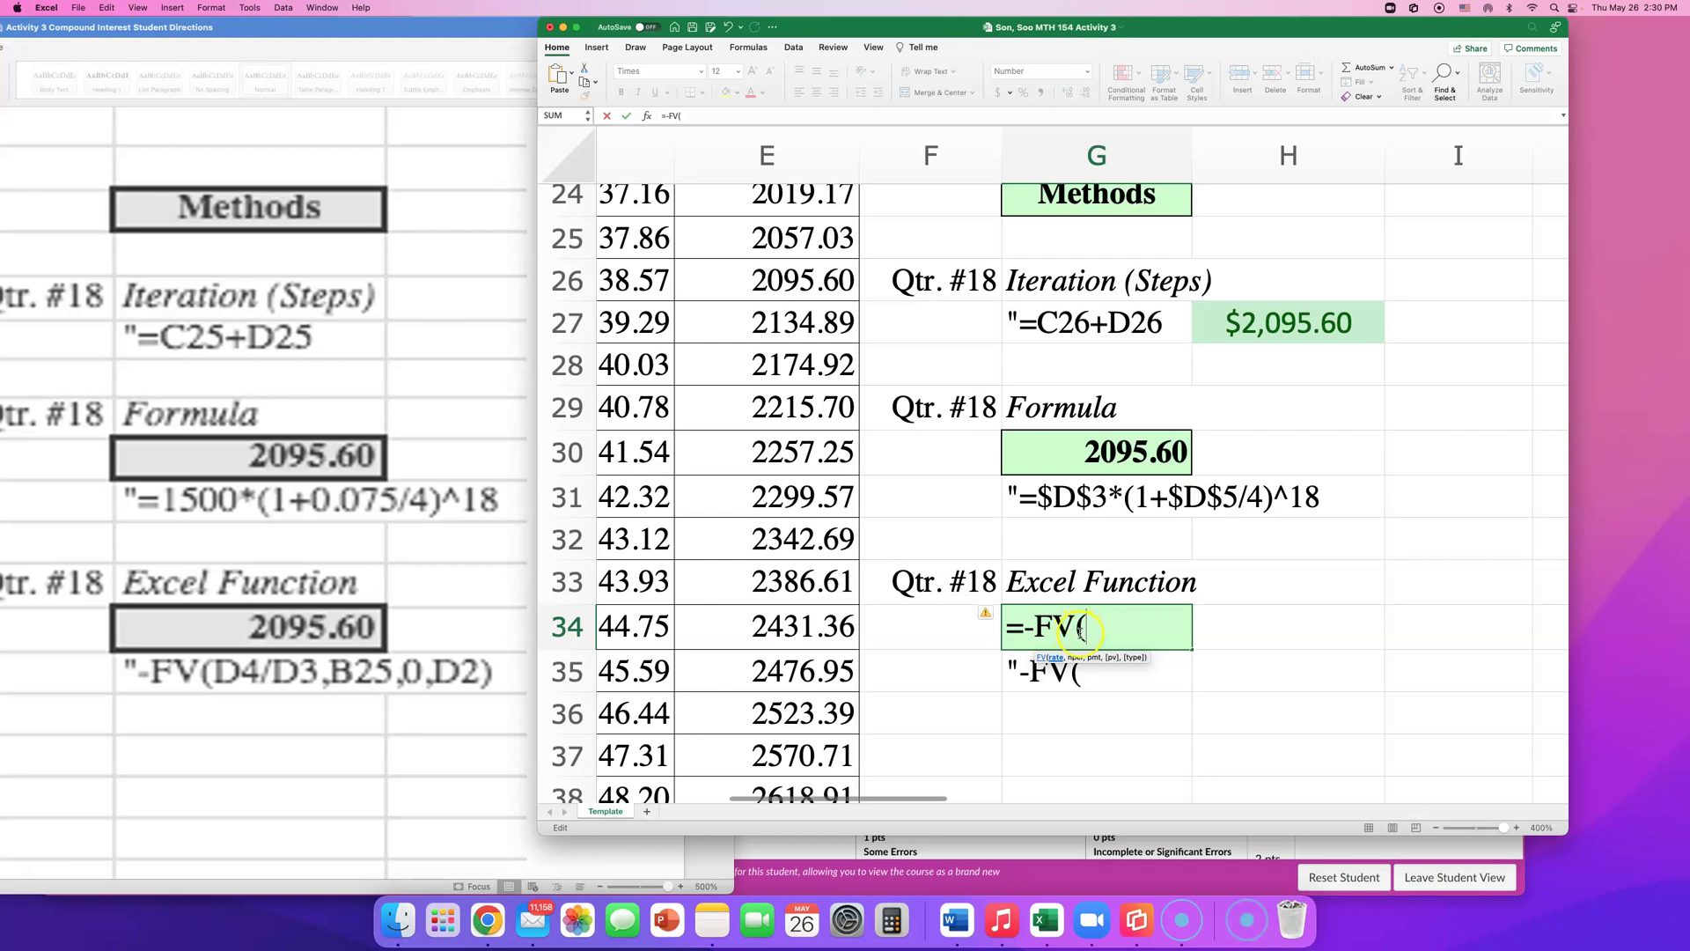
left_click(1054, 662)
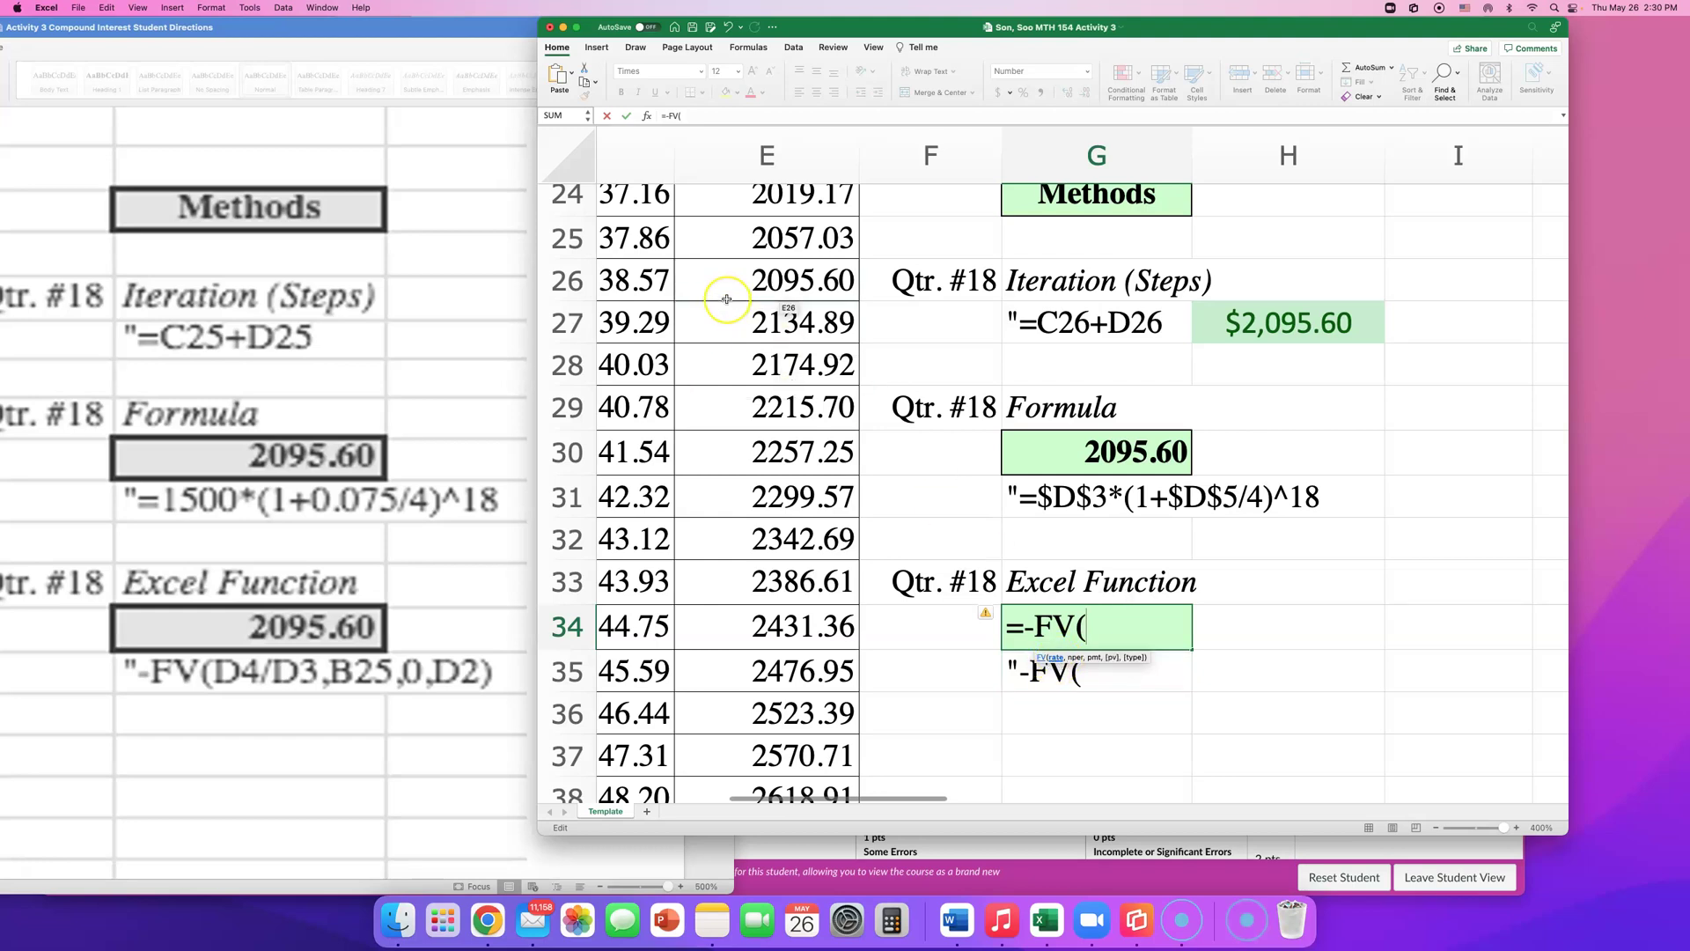
scroll(731, 307, "up", 6)
- Enter the APR in D5 as the start of the FV rate argument
scroll(728, 299, "up", 5)
scroll(727, 299, "left", 4)
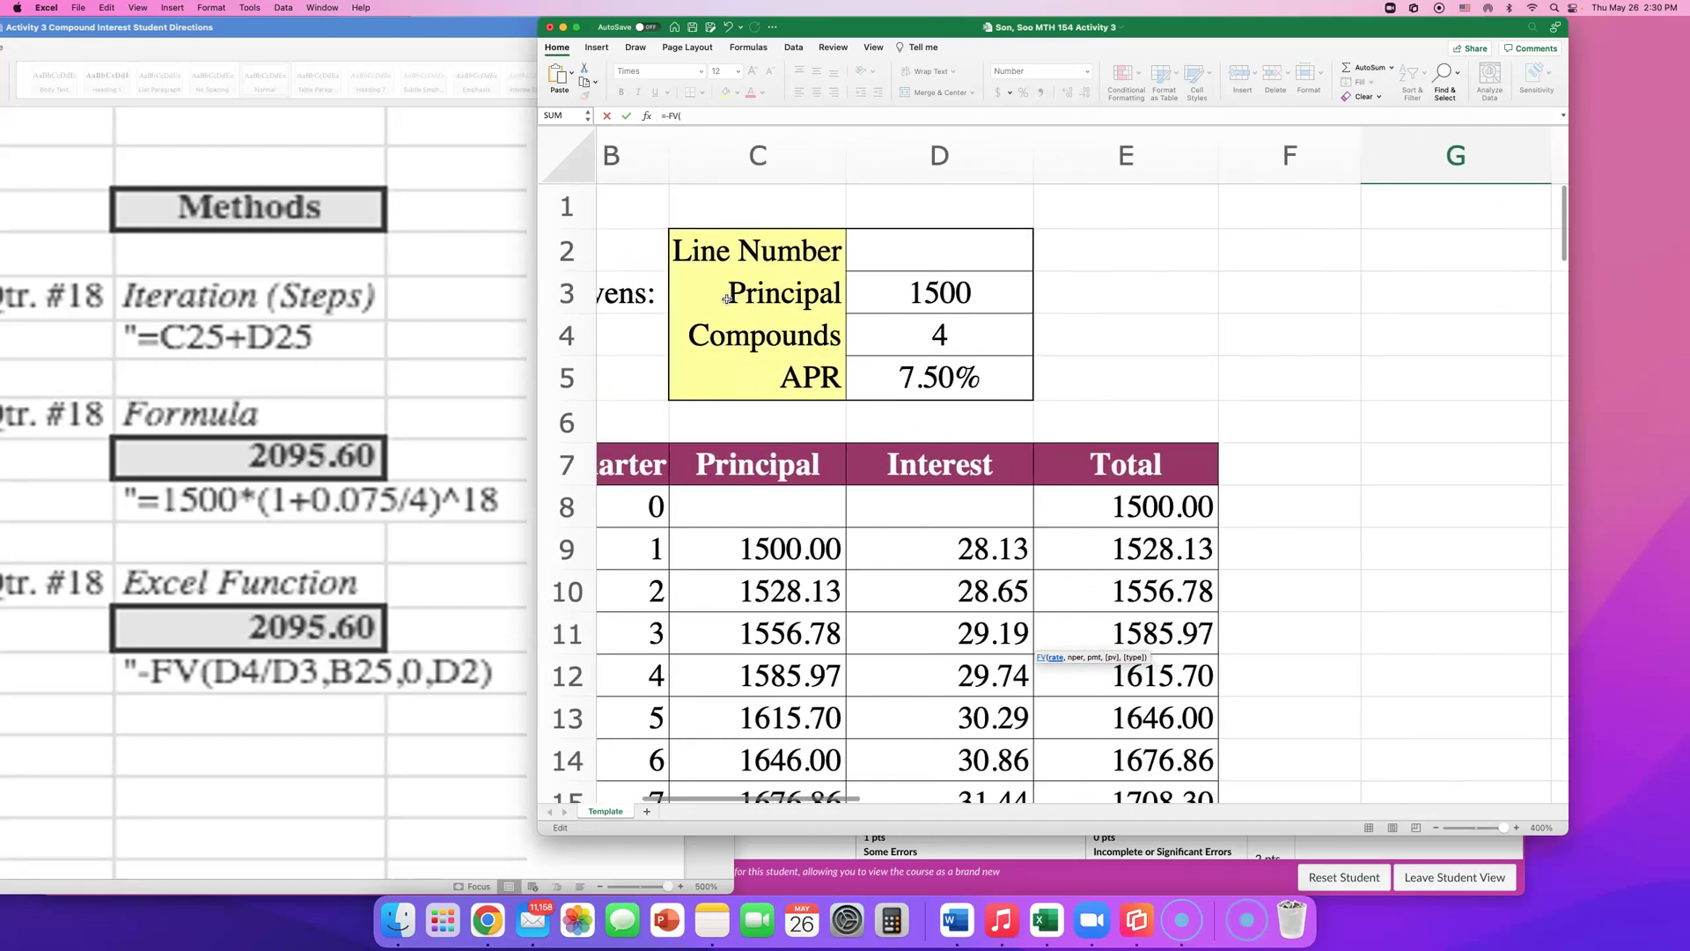
left_click(920, 380)
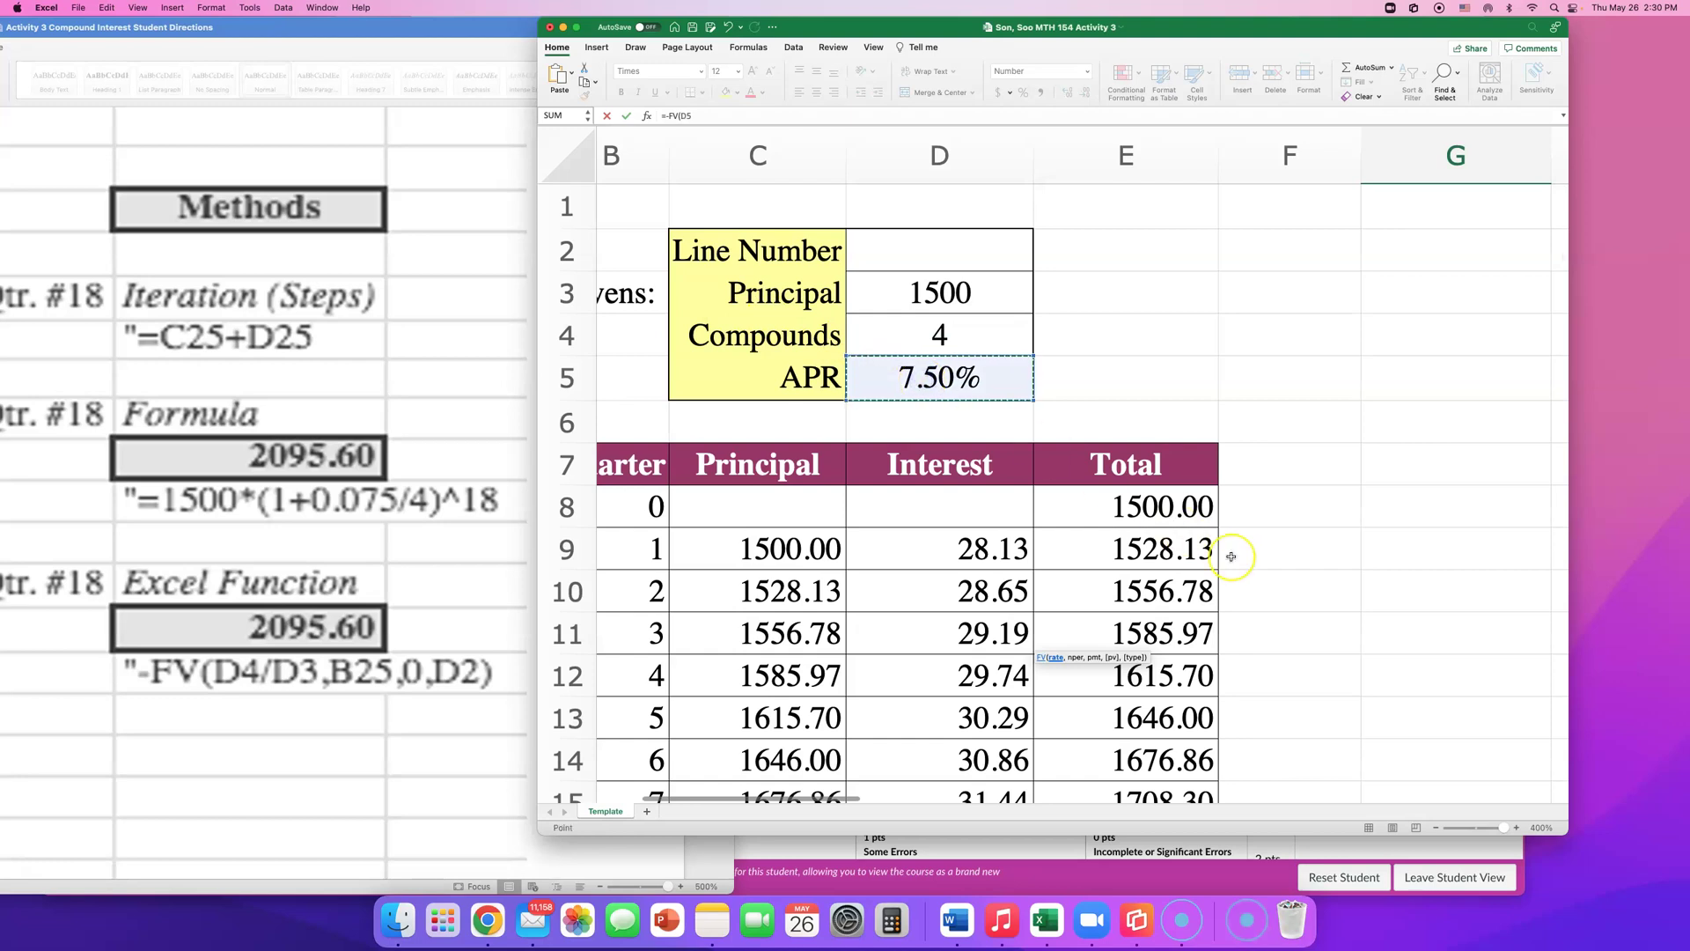
scroll(1231, 557, "down", 5)
scroll(1231, 556, "down", 5)
scroll(1231, 557, "right", 3)
scroll(1231, 557, "down", 3)
scroll(1231, 557, "right", 2)
scroll(1231, 556, "left", 2)
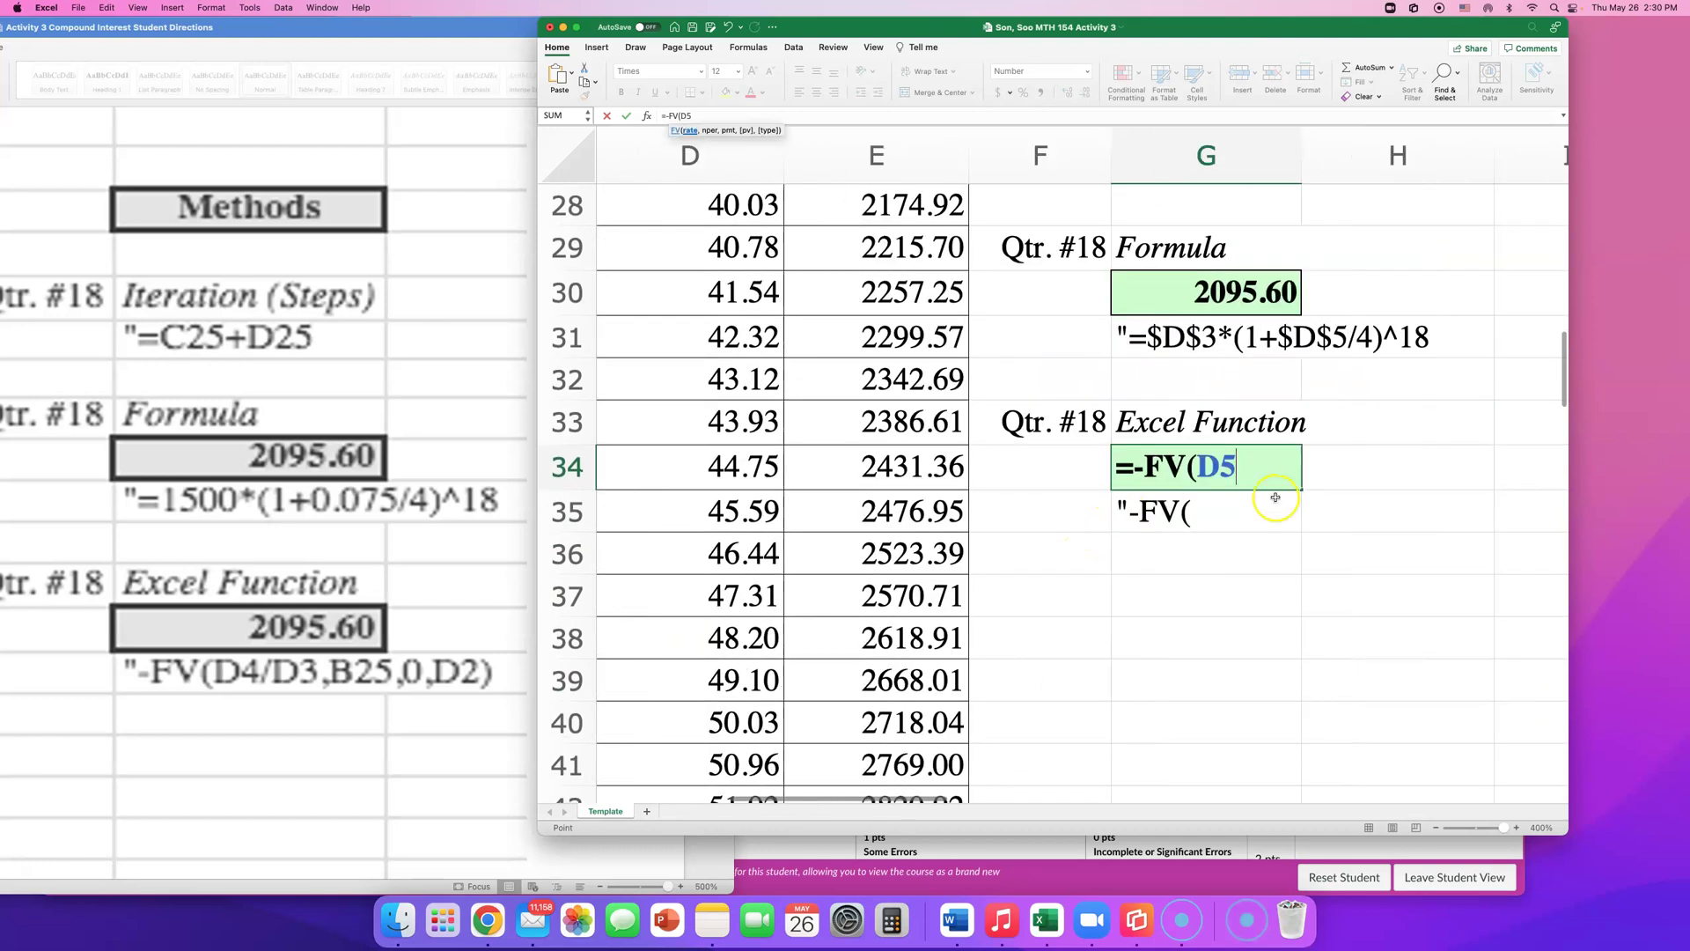
left_click(1232, 469)
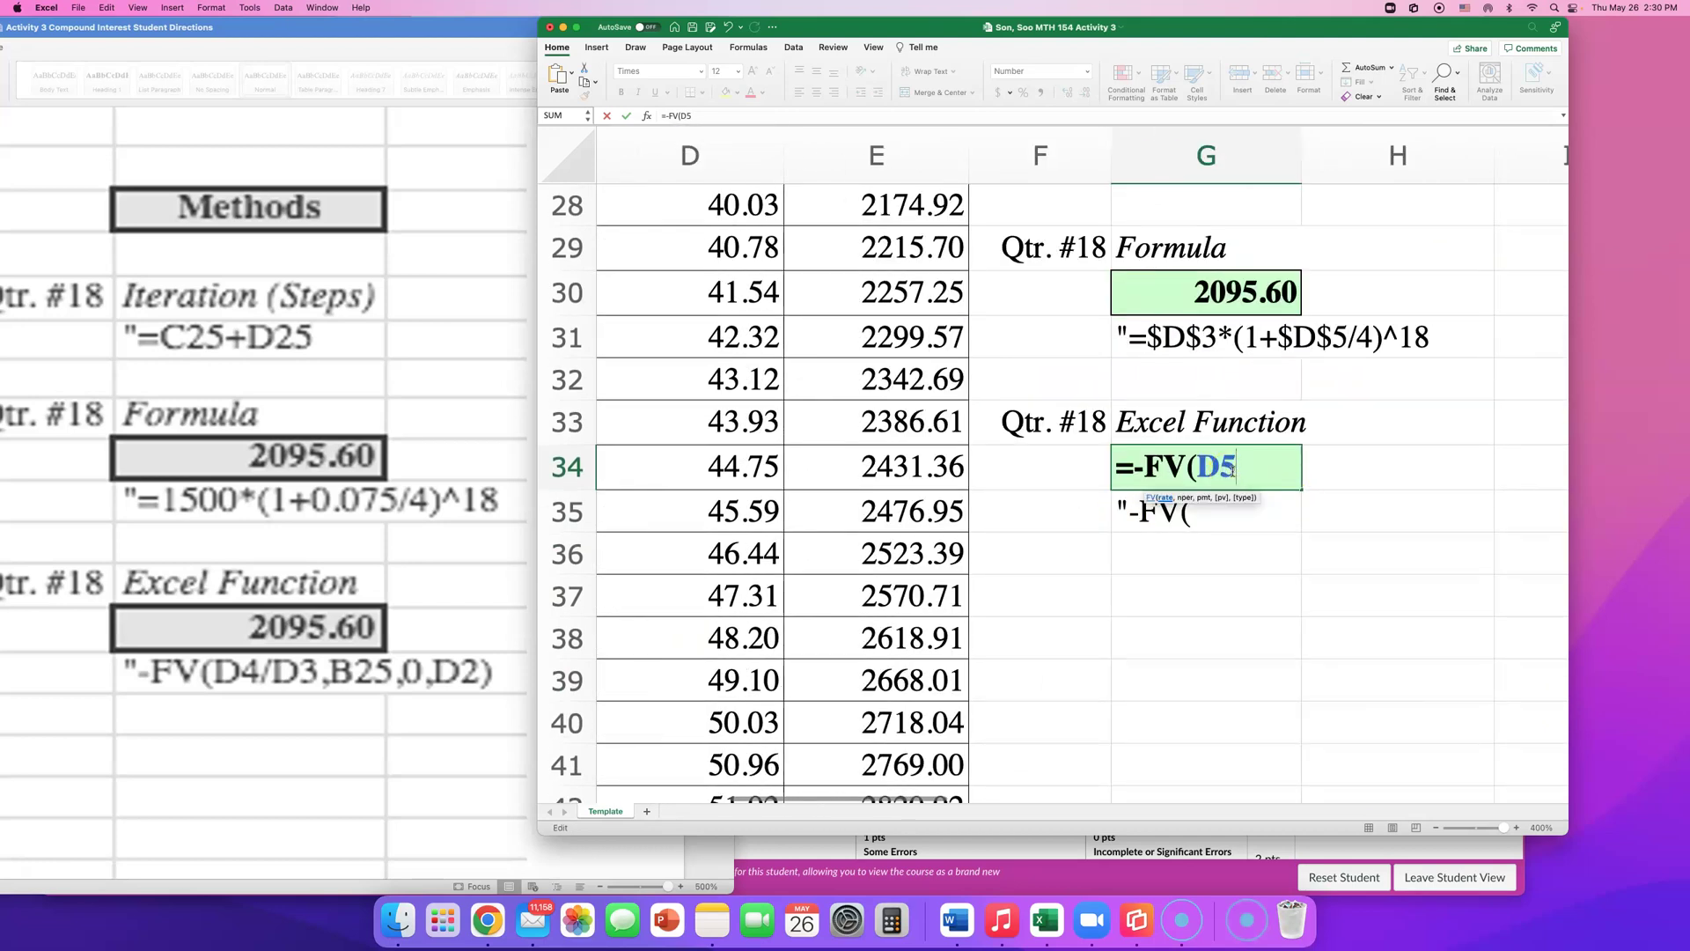
type(",")
key("BackSpace")
- Divide the rate by the Compounds value in D4 and add a comma for nper
type("/")
left_click(1143, 467)
scroll(984, 441, "up", 10)
scroll(983, 441, "left", 5)
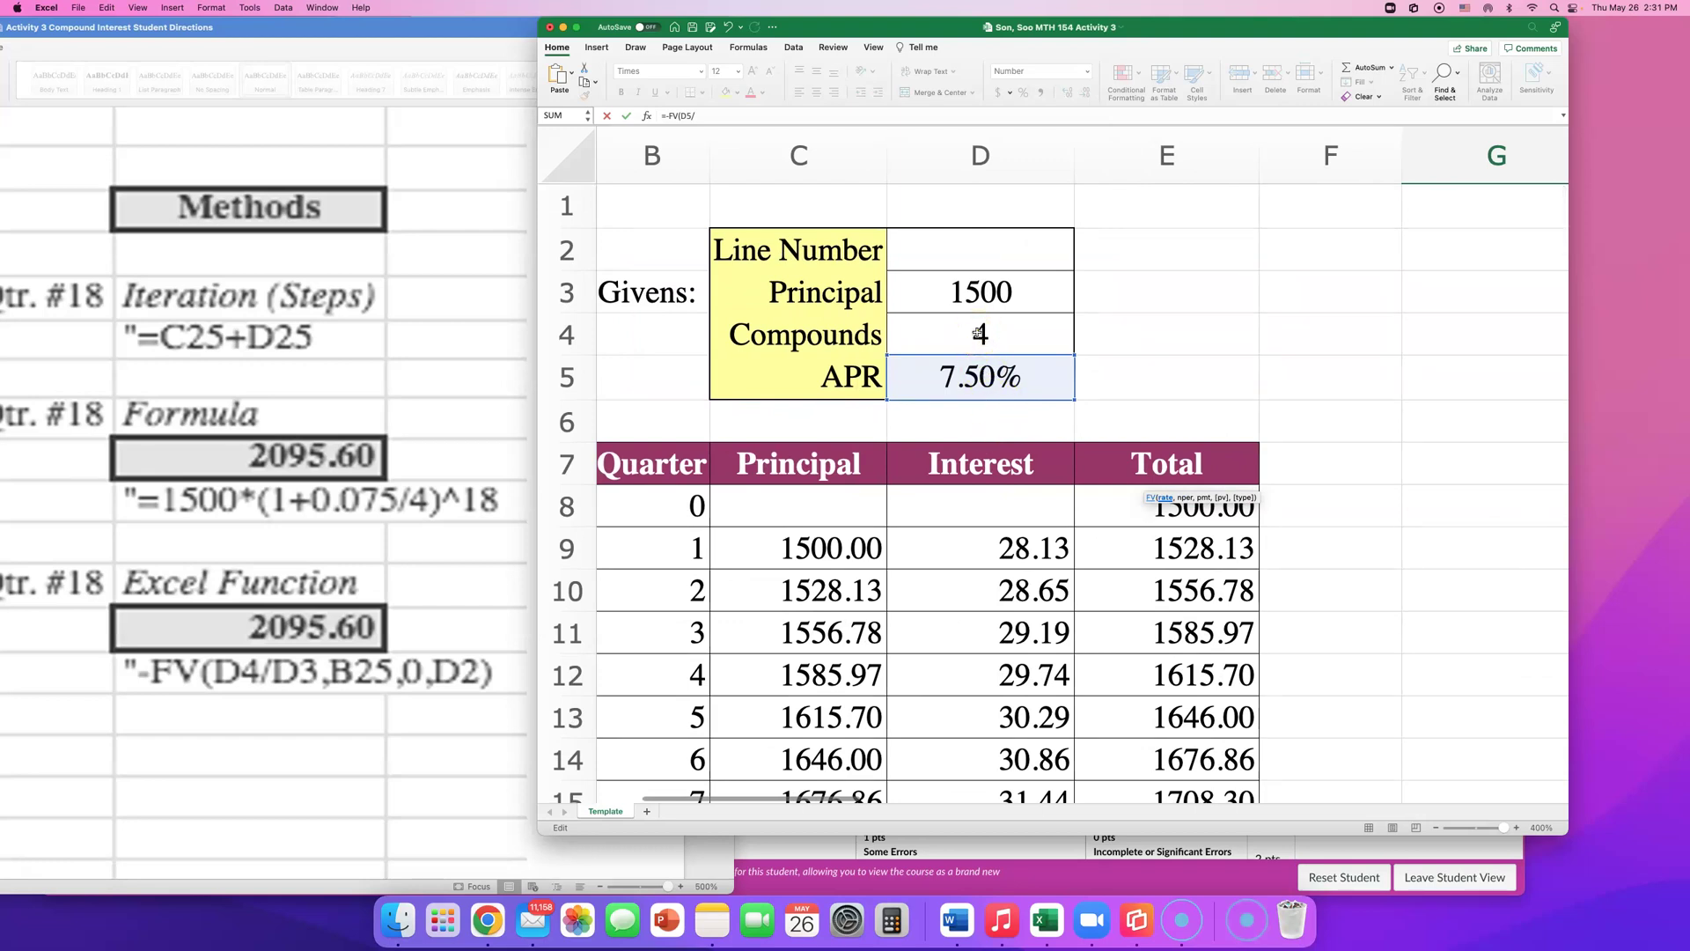
left_click(950, 337)
left_click(950, 337)
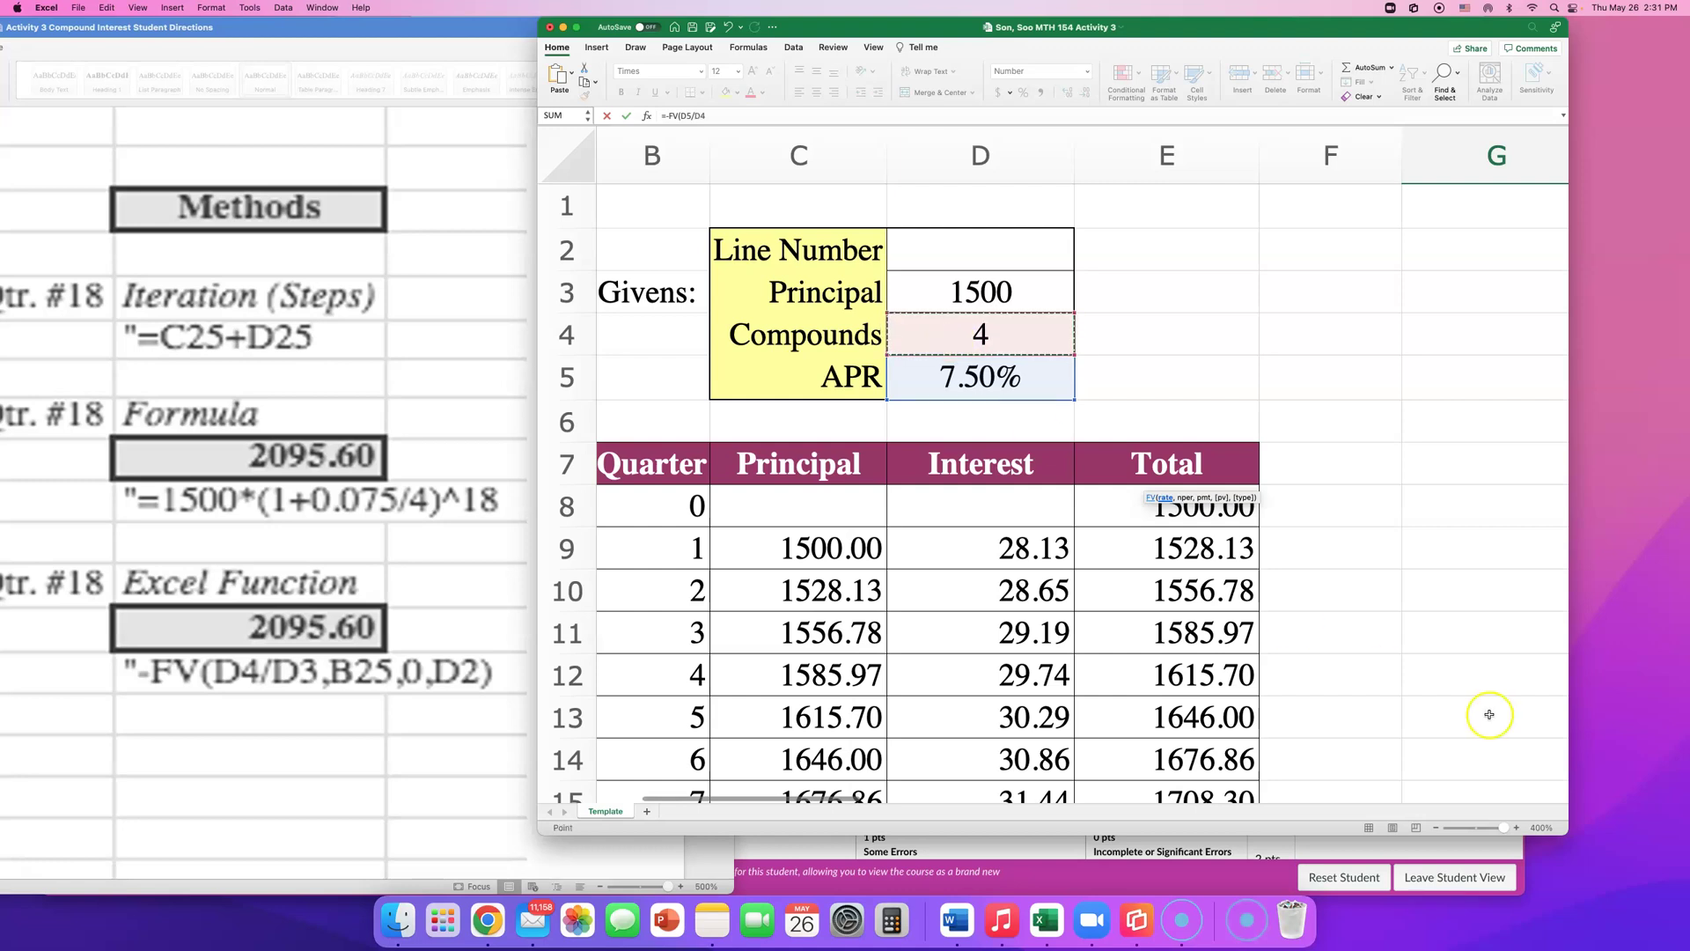
scroll(1491, 713, "down", 8)
scroll(1491, 713, "down", 5)
scroll(1408, 617, "right", 3)
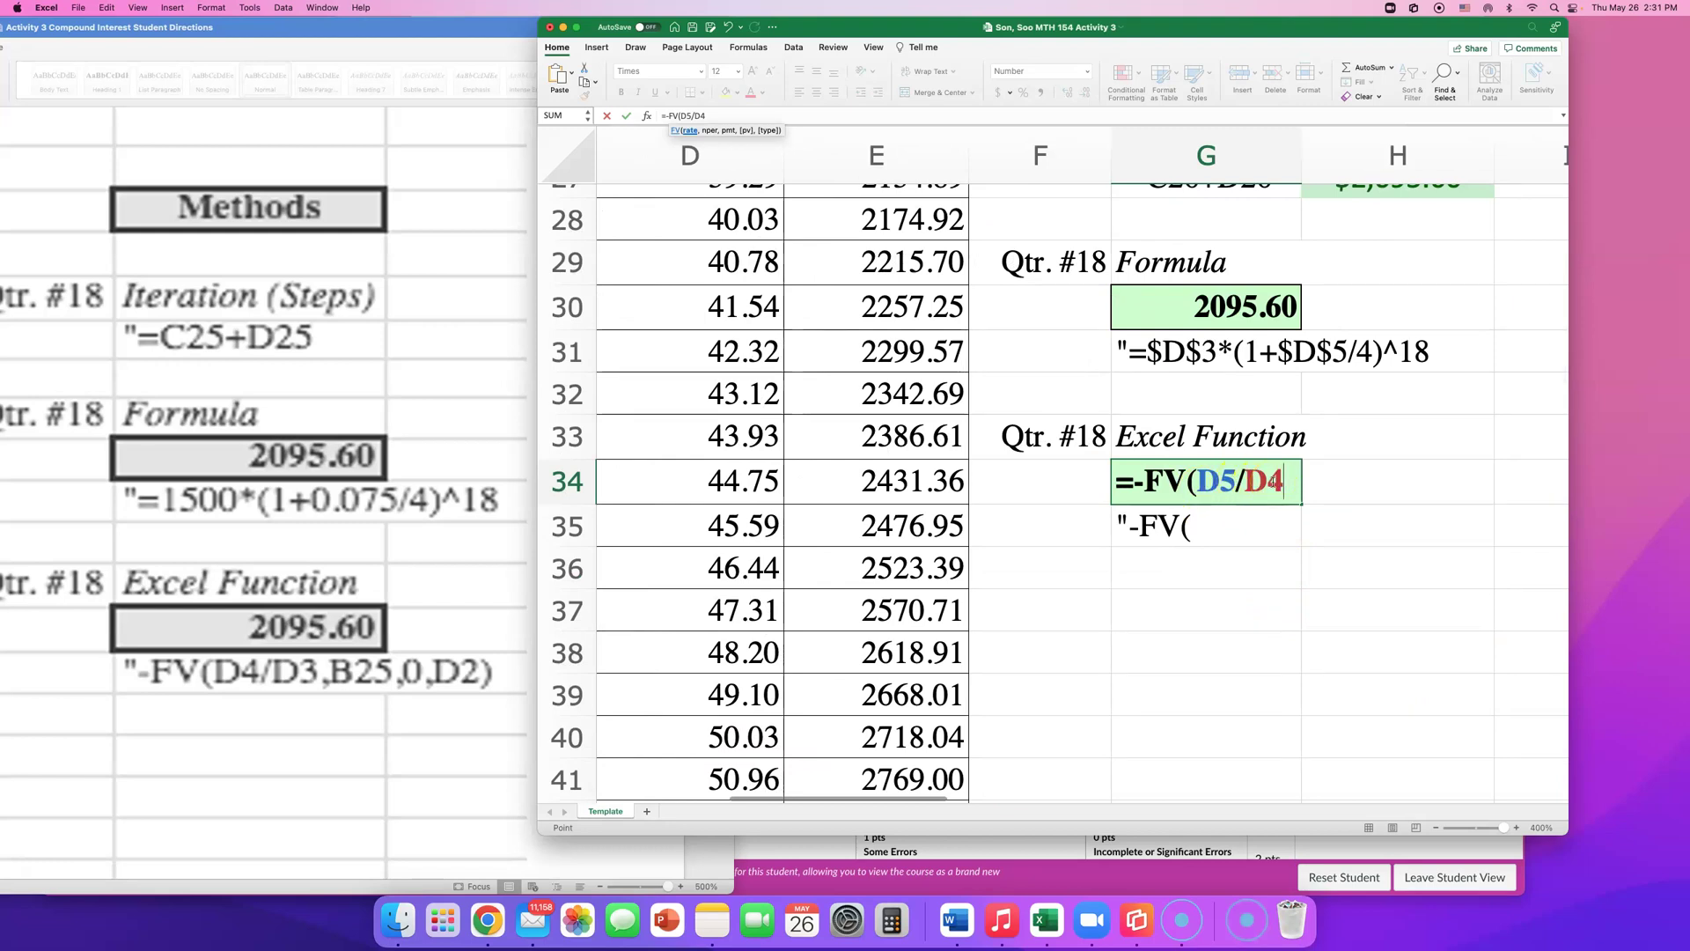
type(",")
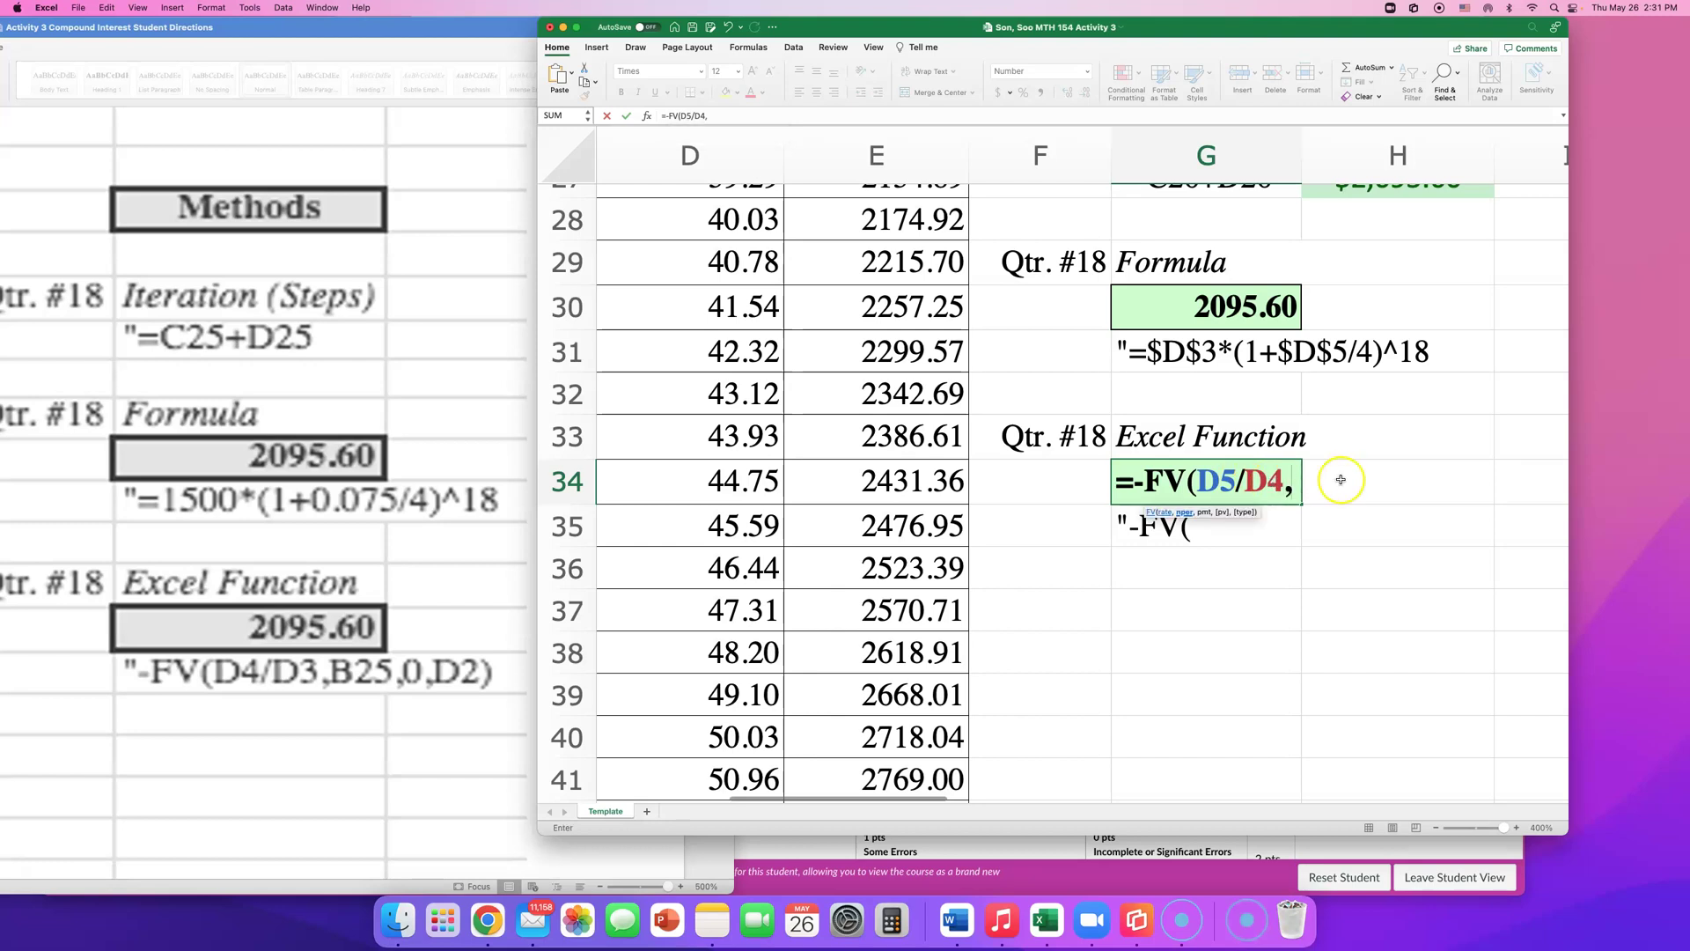
scroll(1345, 486, "right", 3)
- Remove the accidental H34 reference from G34's formula and zoom out
scroll(1344, 485, "right", 1)
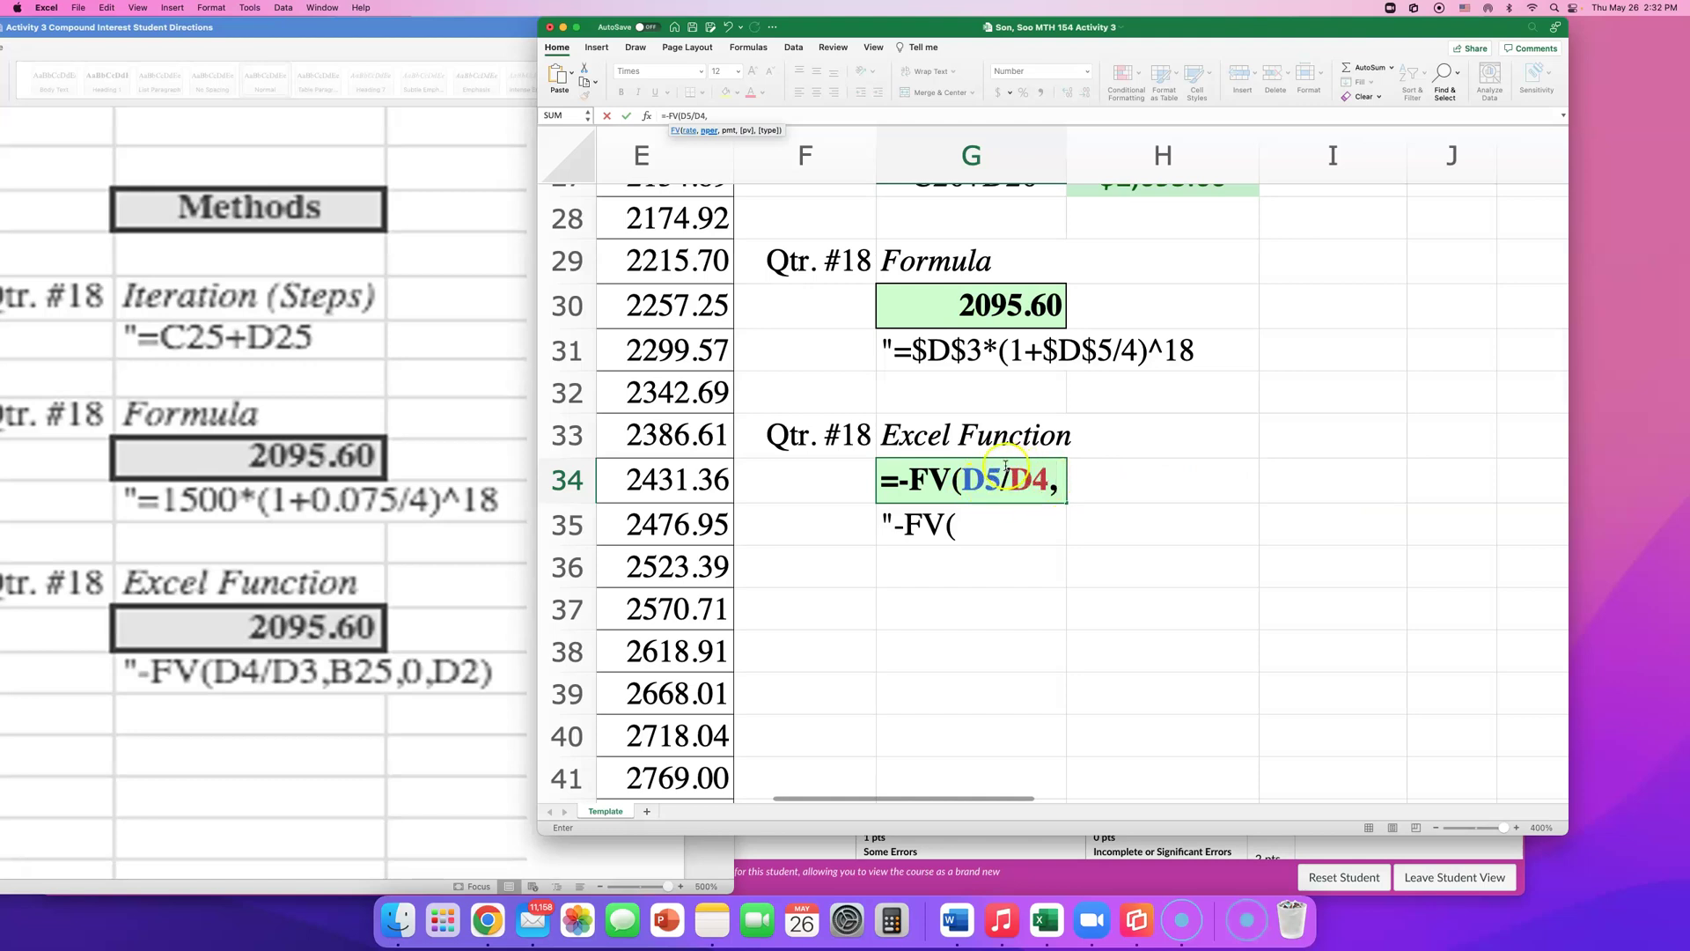
left_click(1067, 491)
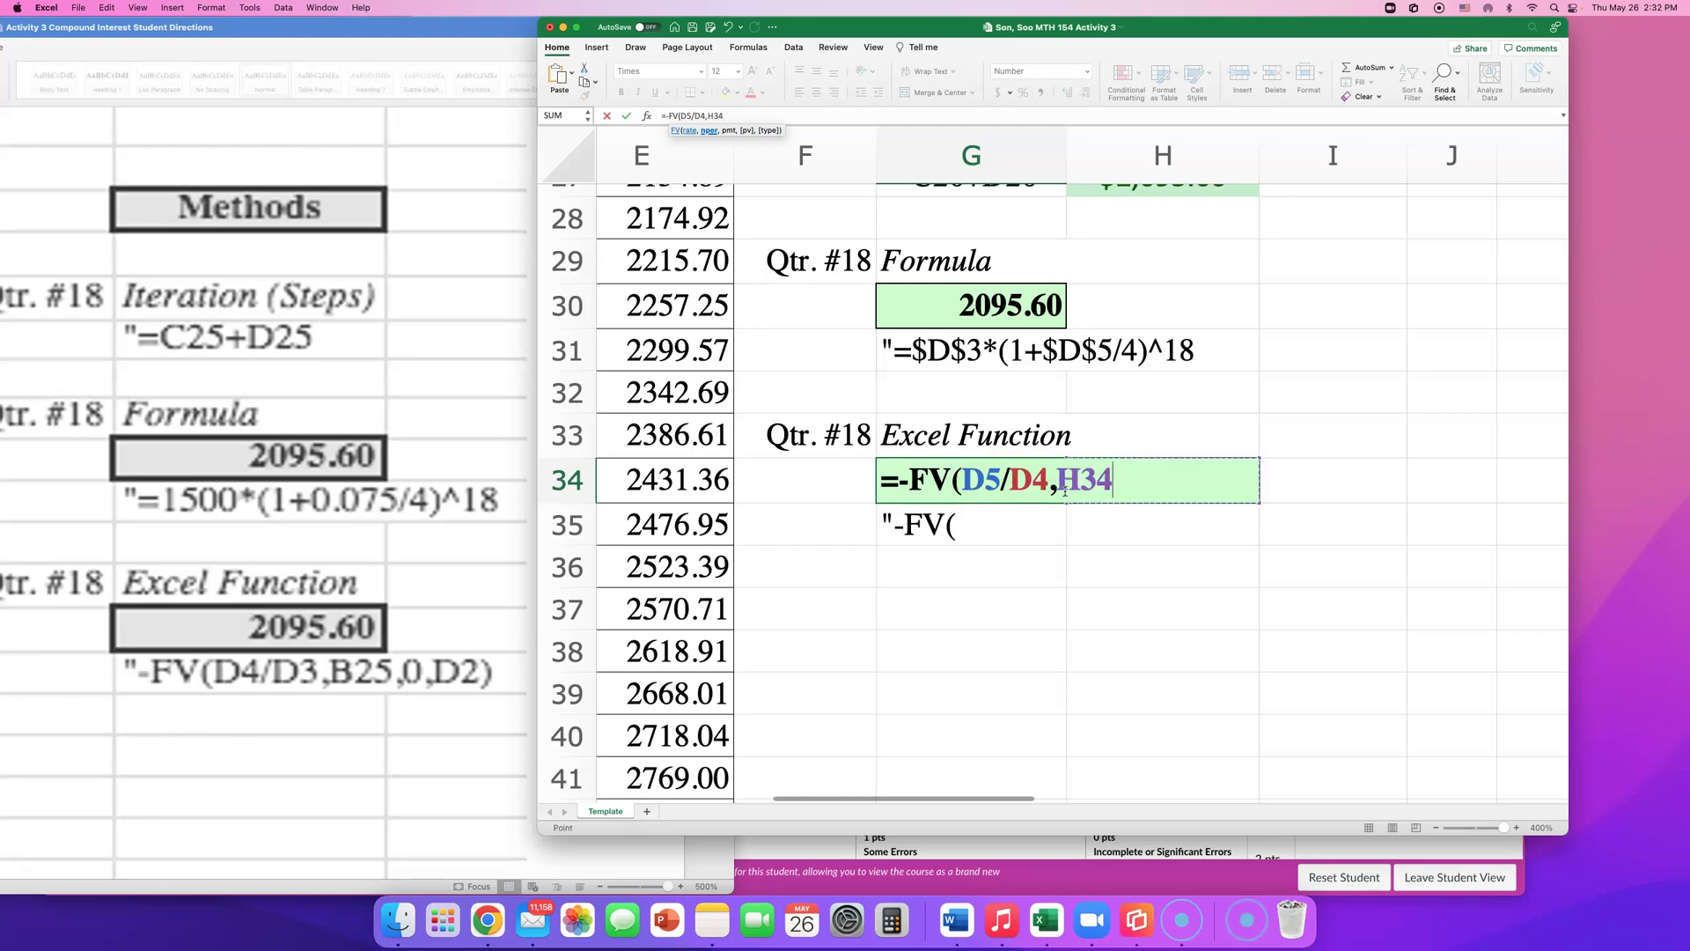
key("BackSpace")
key("BackSpace")
key("BackSpace")
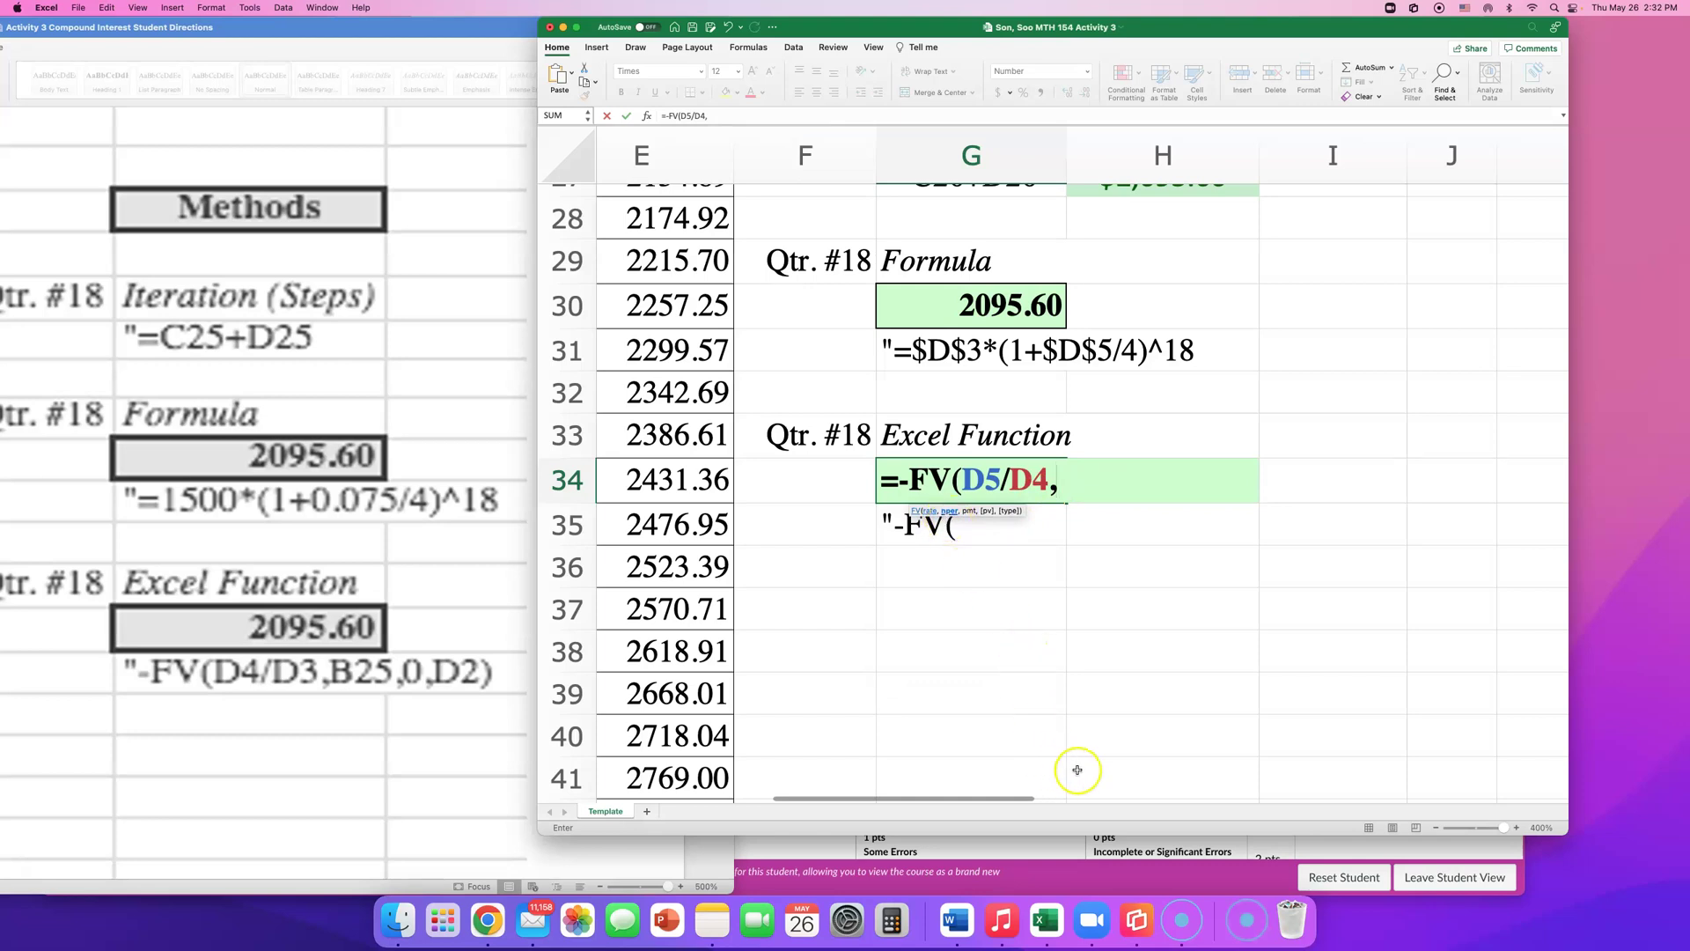
left_click_drag(1503, 829, 1478, 831)
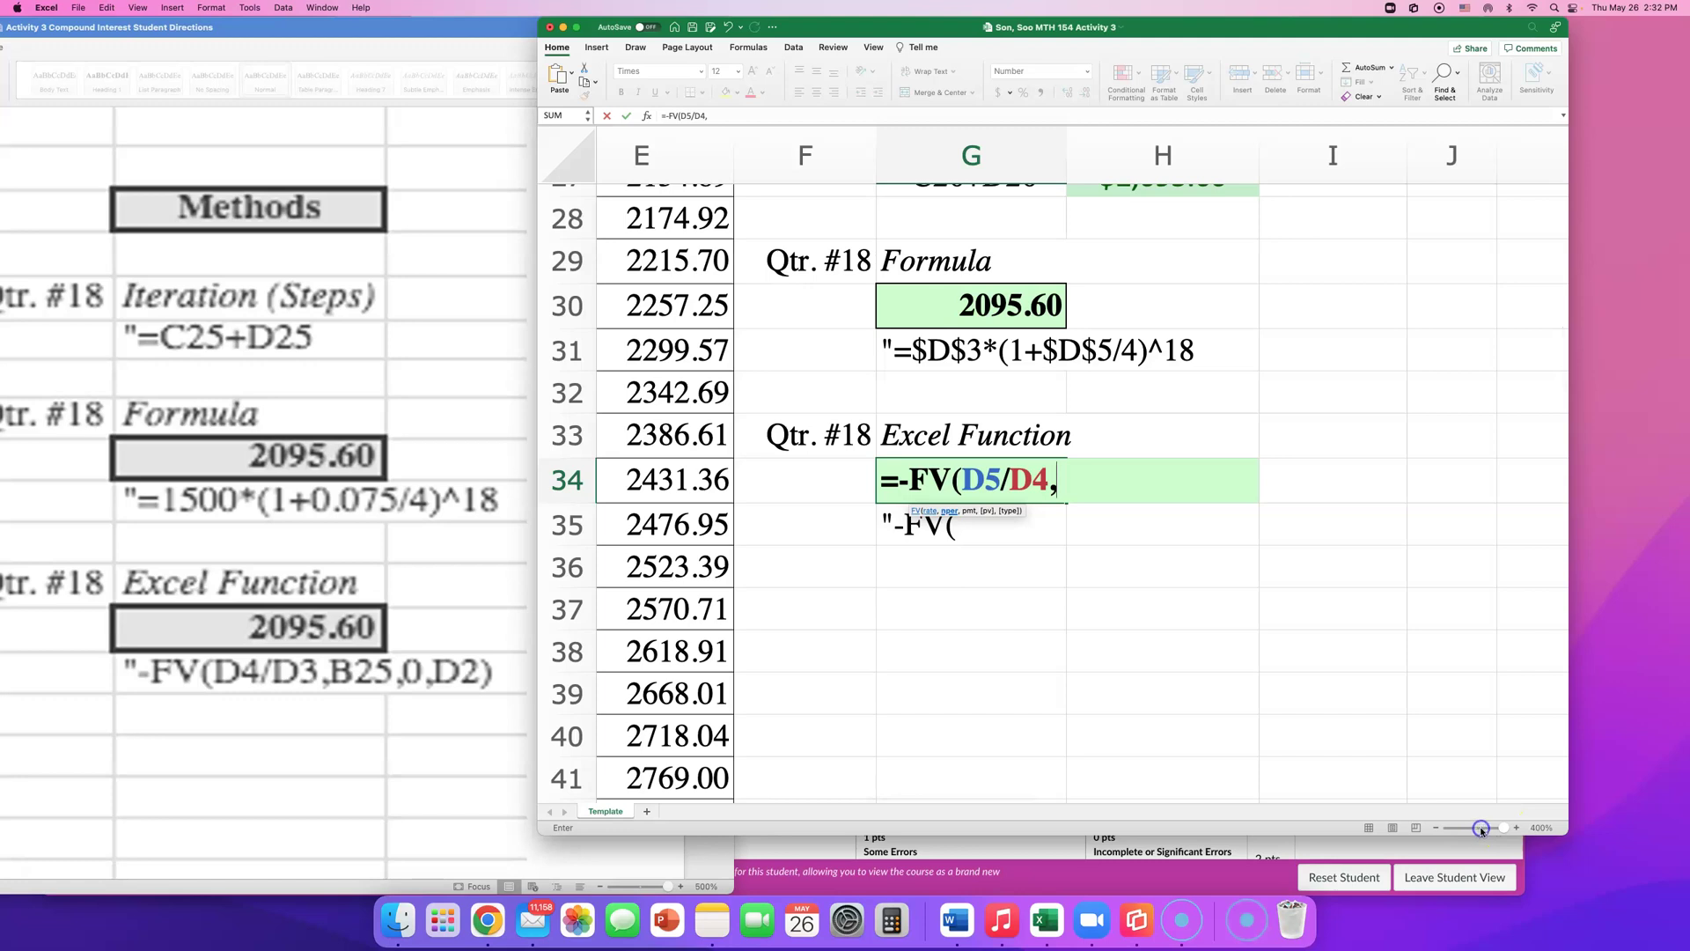
scroll(900, 627, "left", 5)
scroll(901, 628, "left", 2)
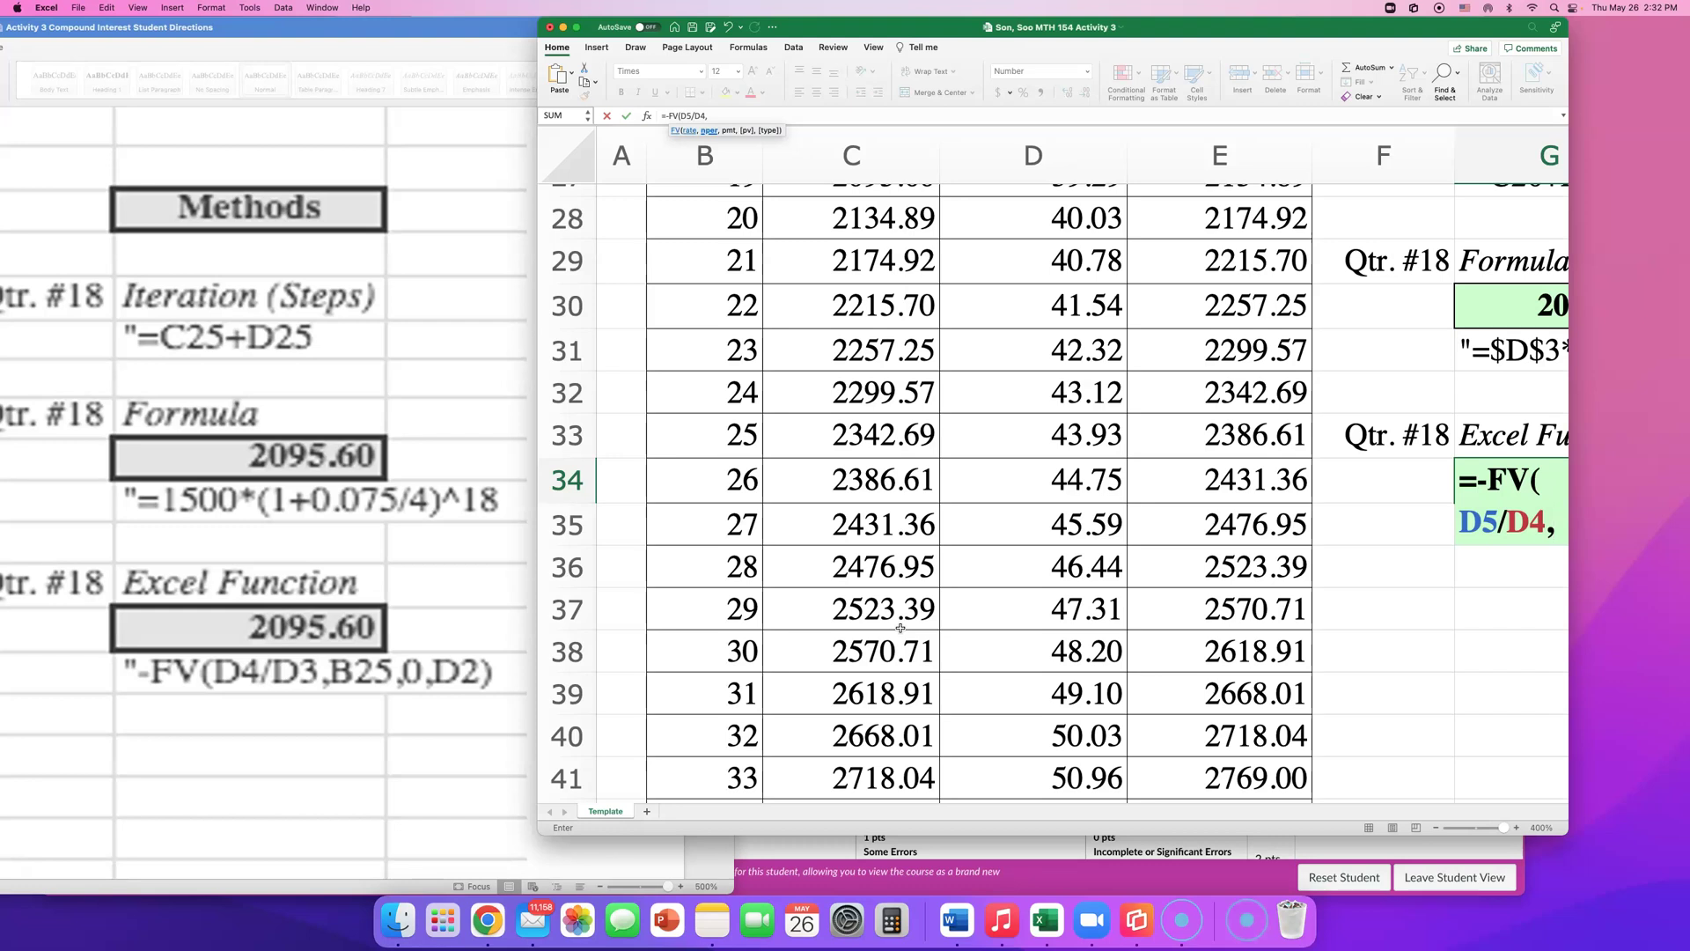
- Add quarter 18 from B26 as the FV number of periods
scroll(900, 627, "up", 3)
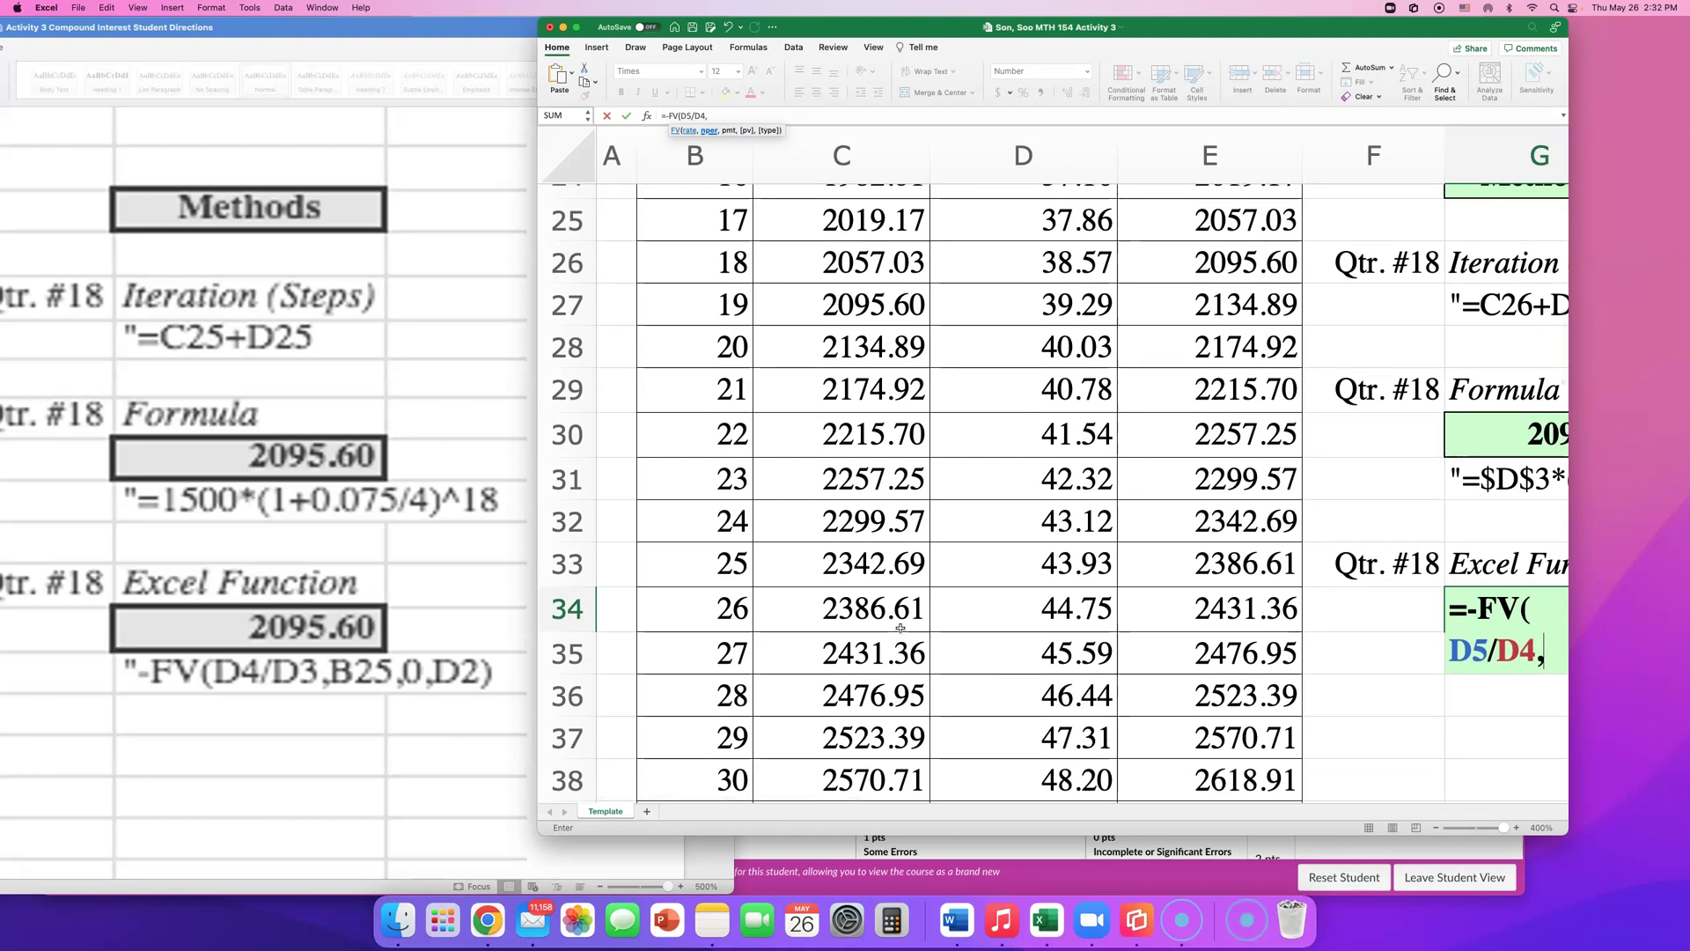
scroll(823, 539, "up", 2)
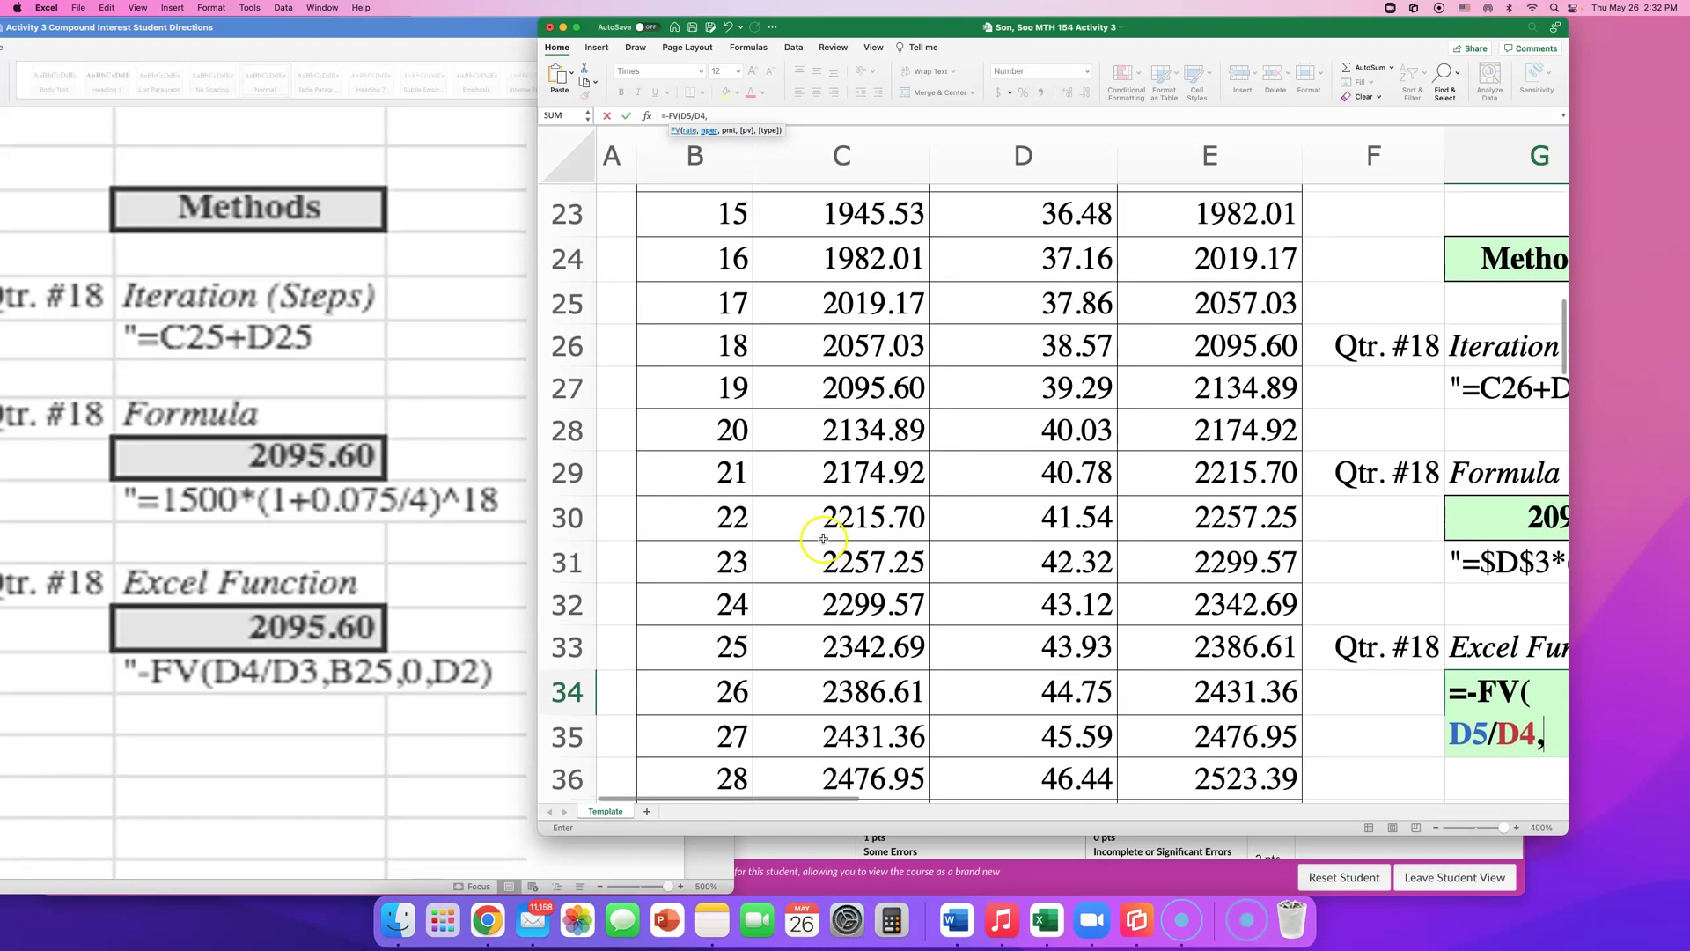
left_click(721, 347)
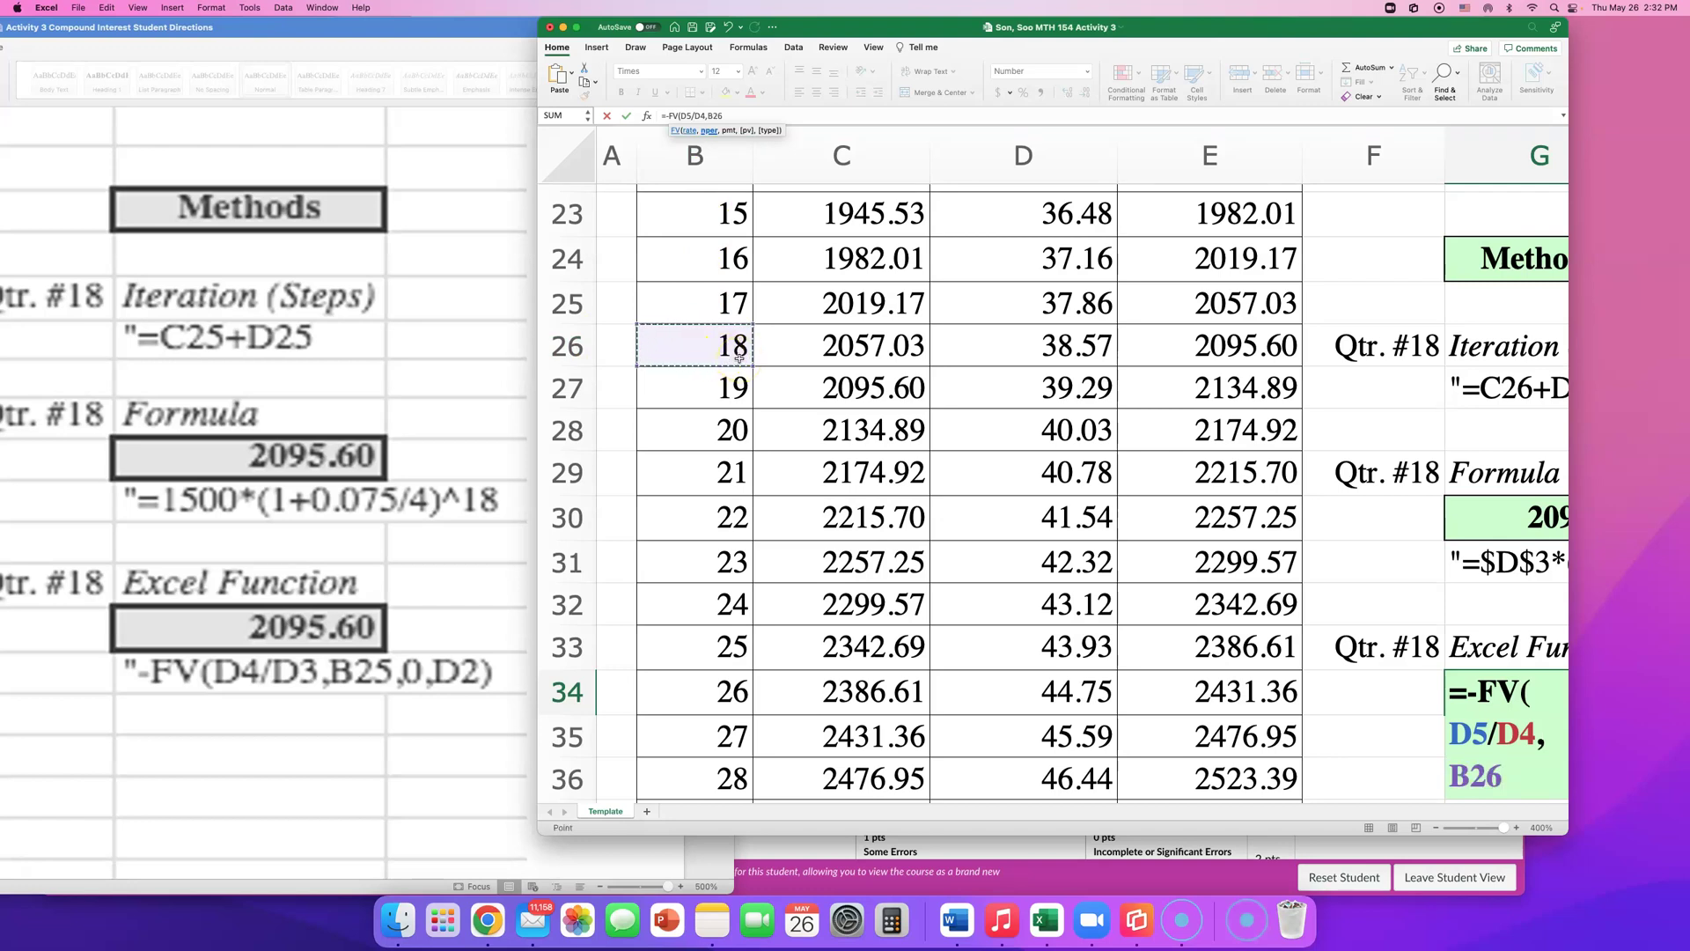
scroll(1312, 624, "right", 5)
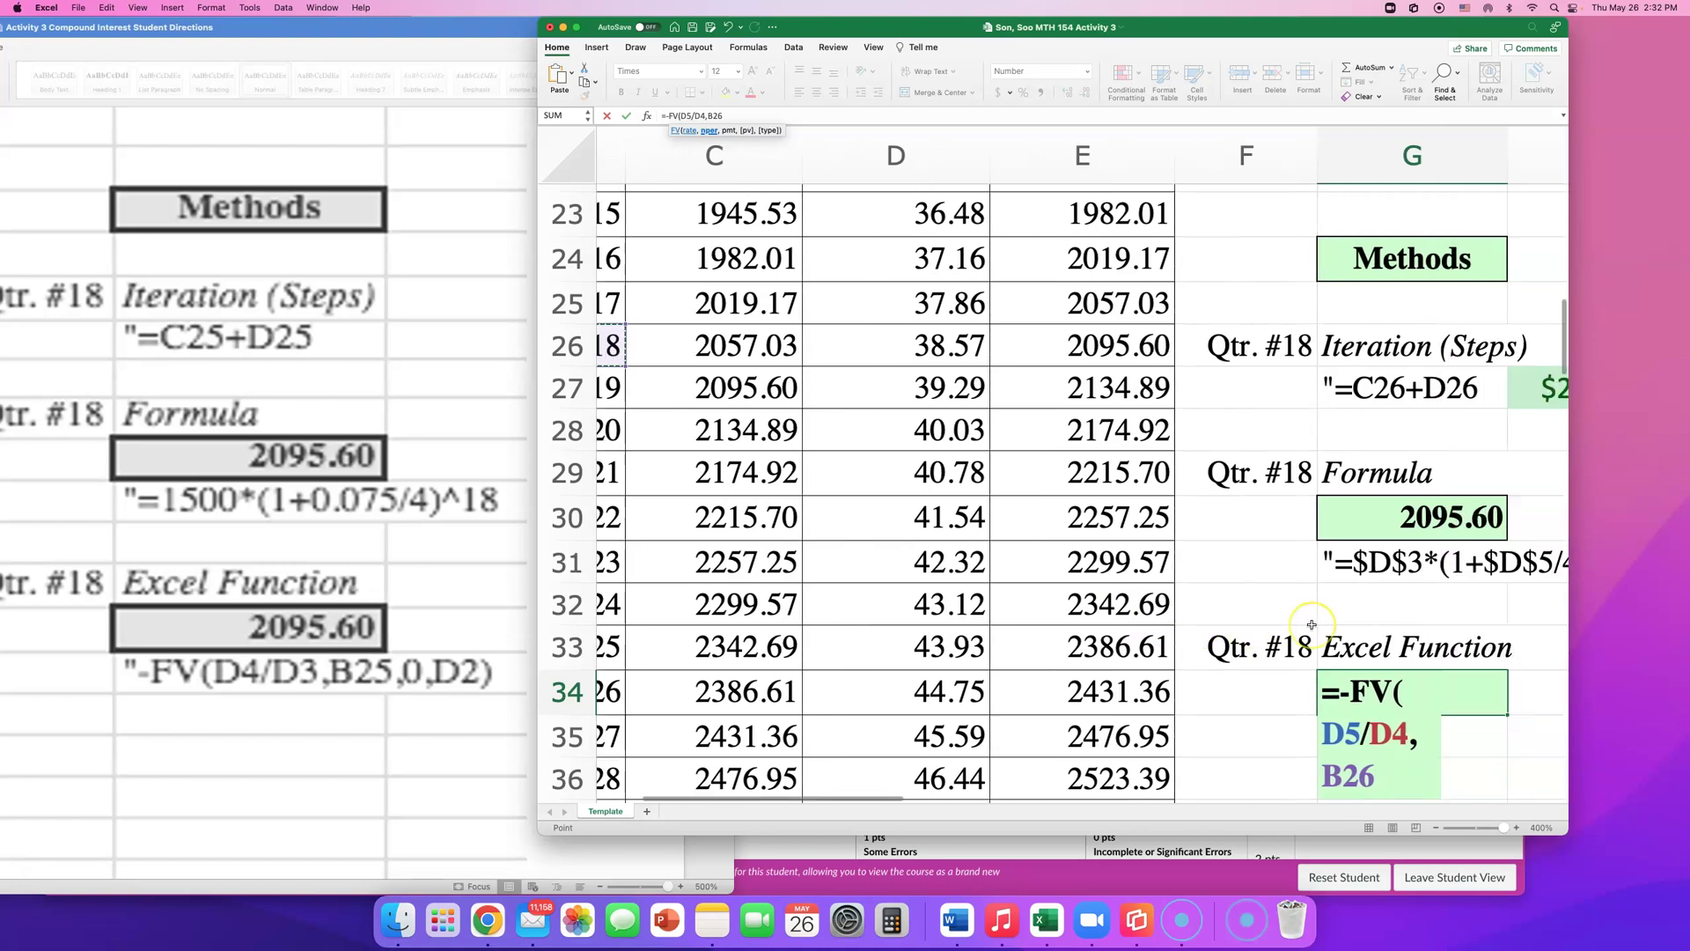
scroll(1311, 624, "right", 1)
scroll(1312, 624, "down", 4)
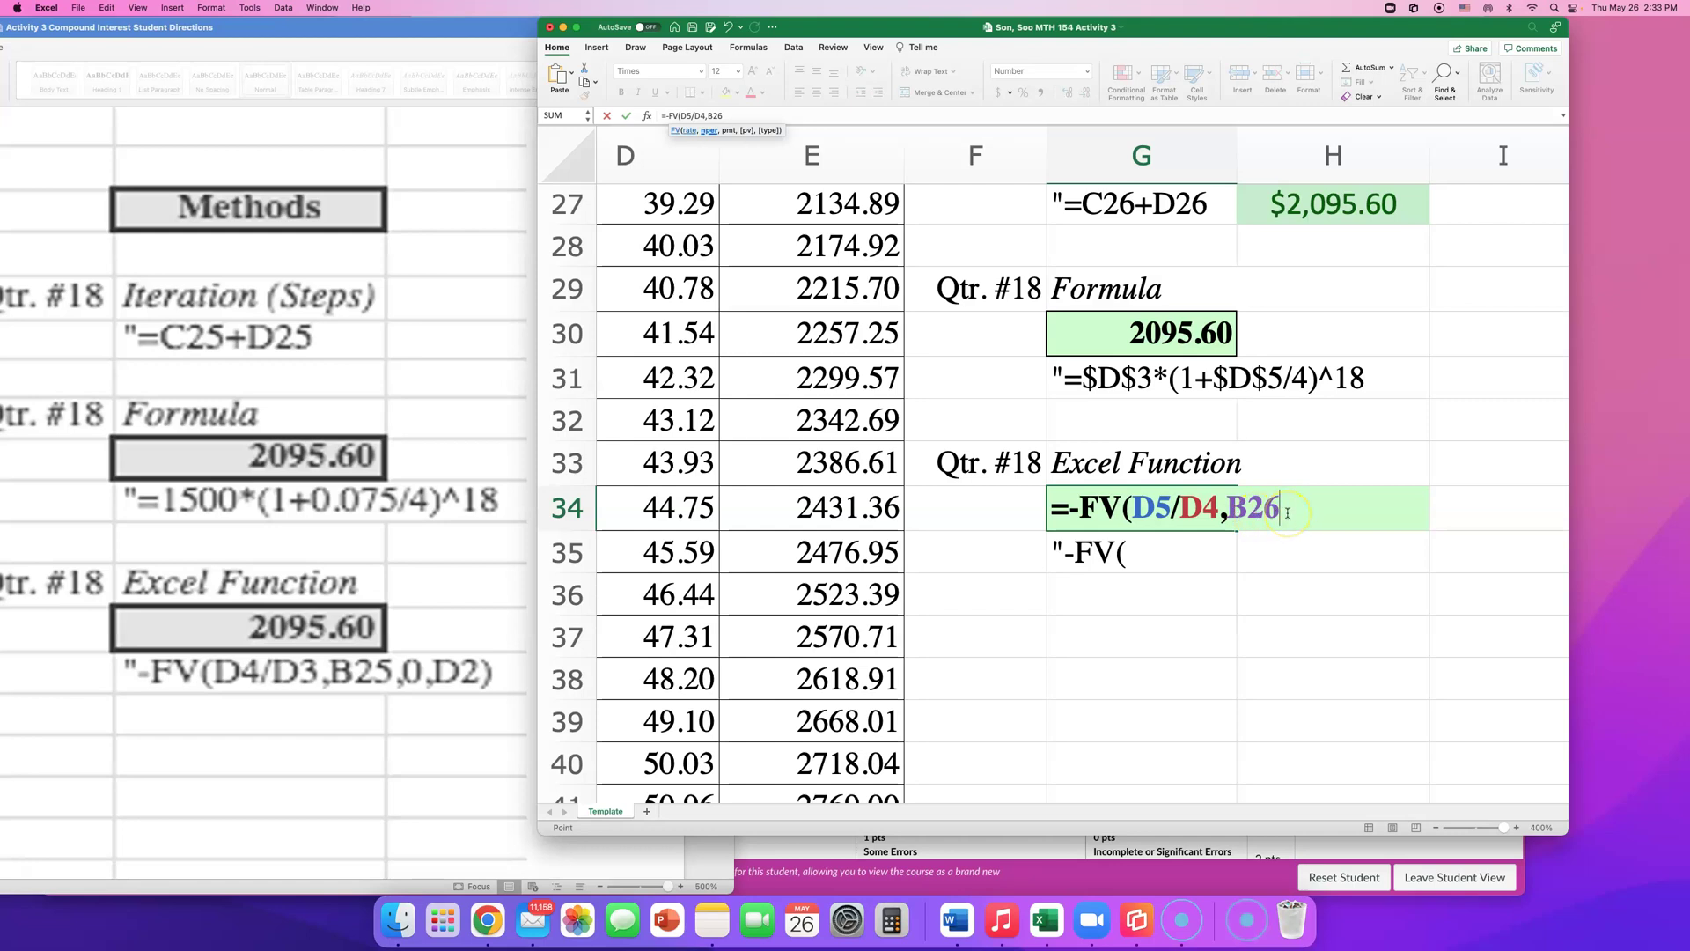
- Add a 0 payment and the 1500 principal in D3 as the FV present value
type(",")
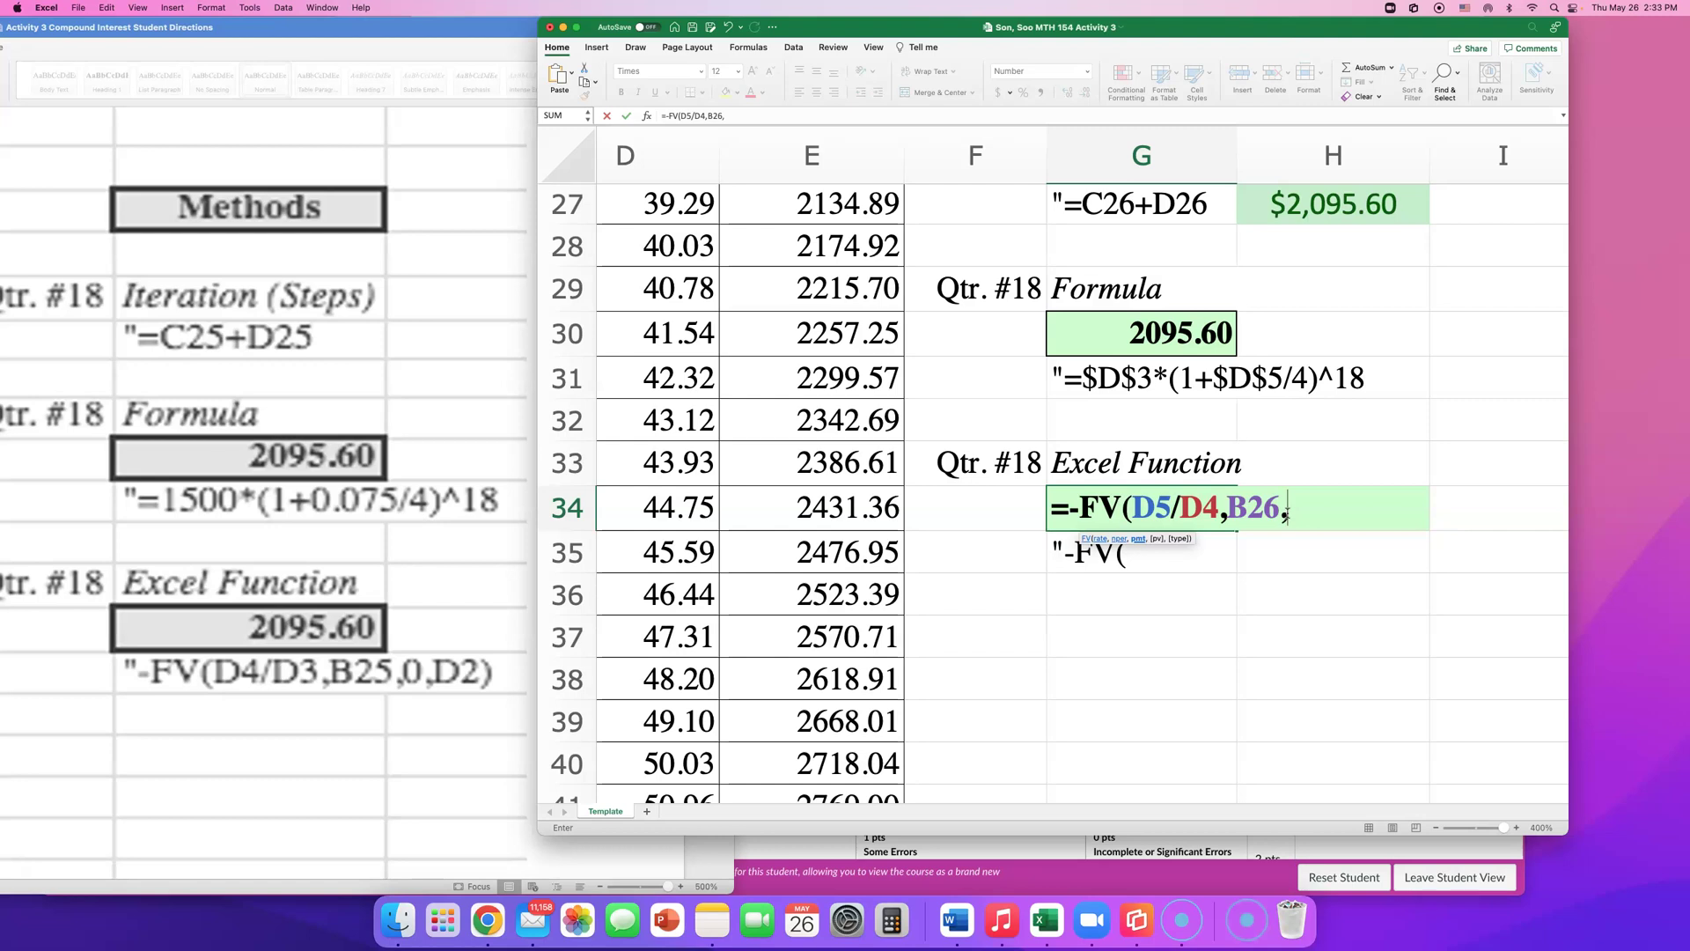
type("0")
type(",")
scroll(869, 489, "up", 10)
scroll(869, 490, "left", 5)
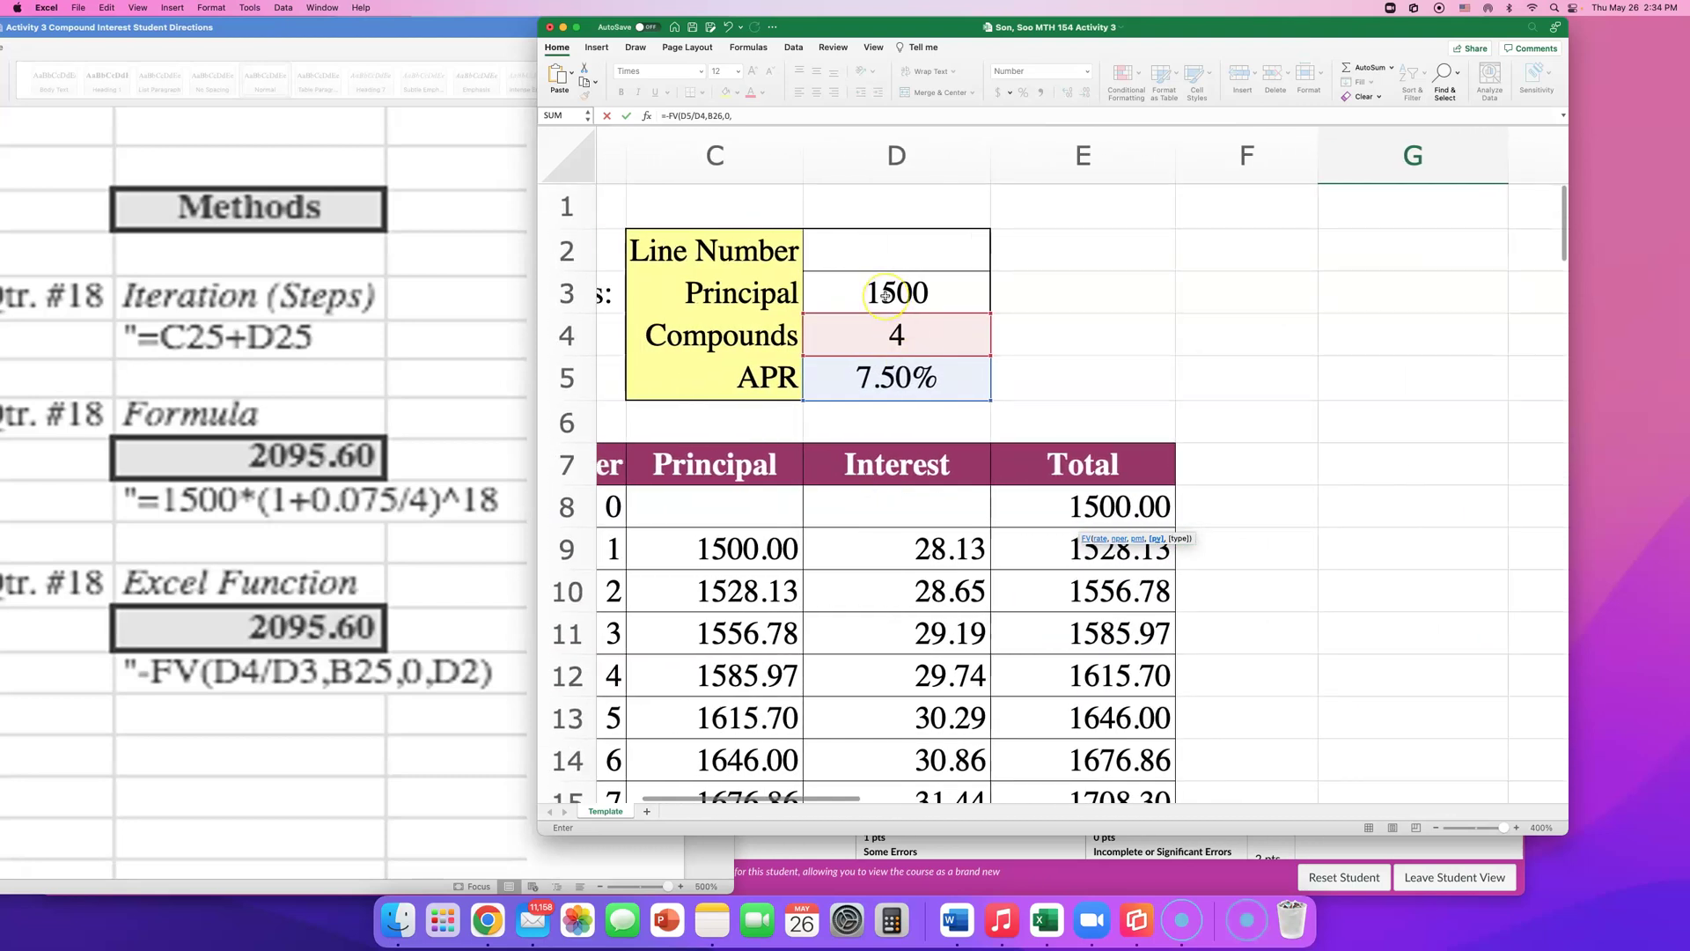
left_click(885, 295)
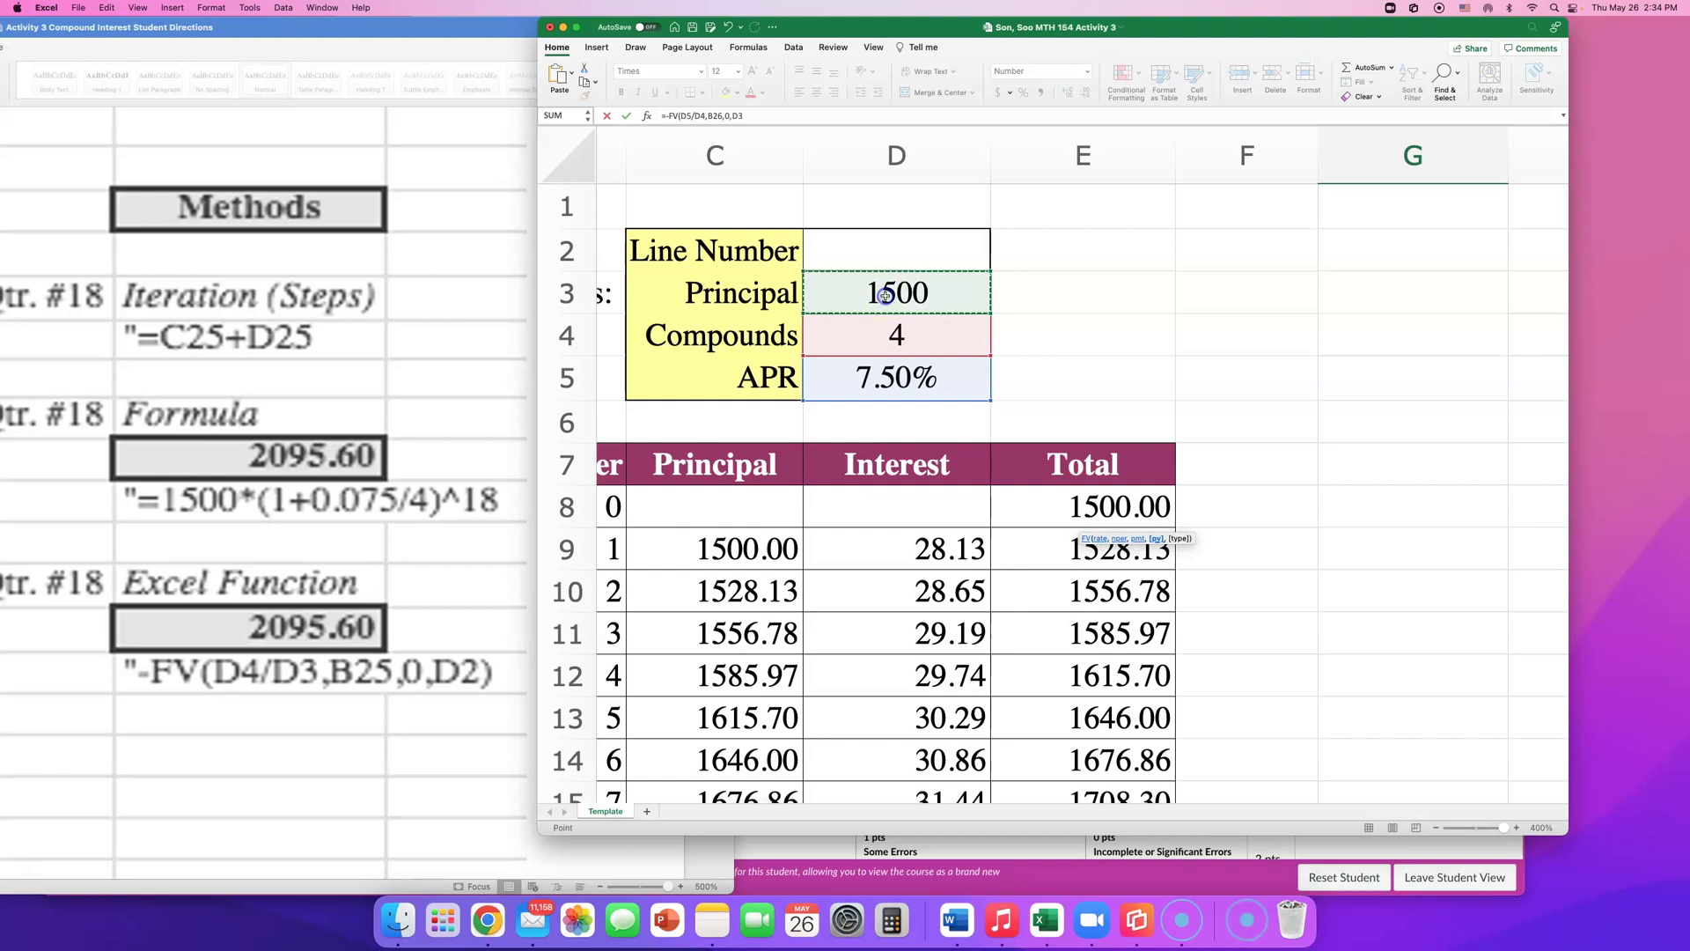
scroll(1240, 544, "down", 10)
scroll(1240, 543, "right", 2)
scroll(1240, 543, "down", 4)
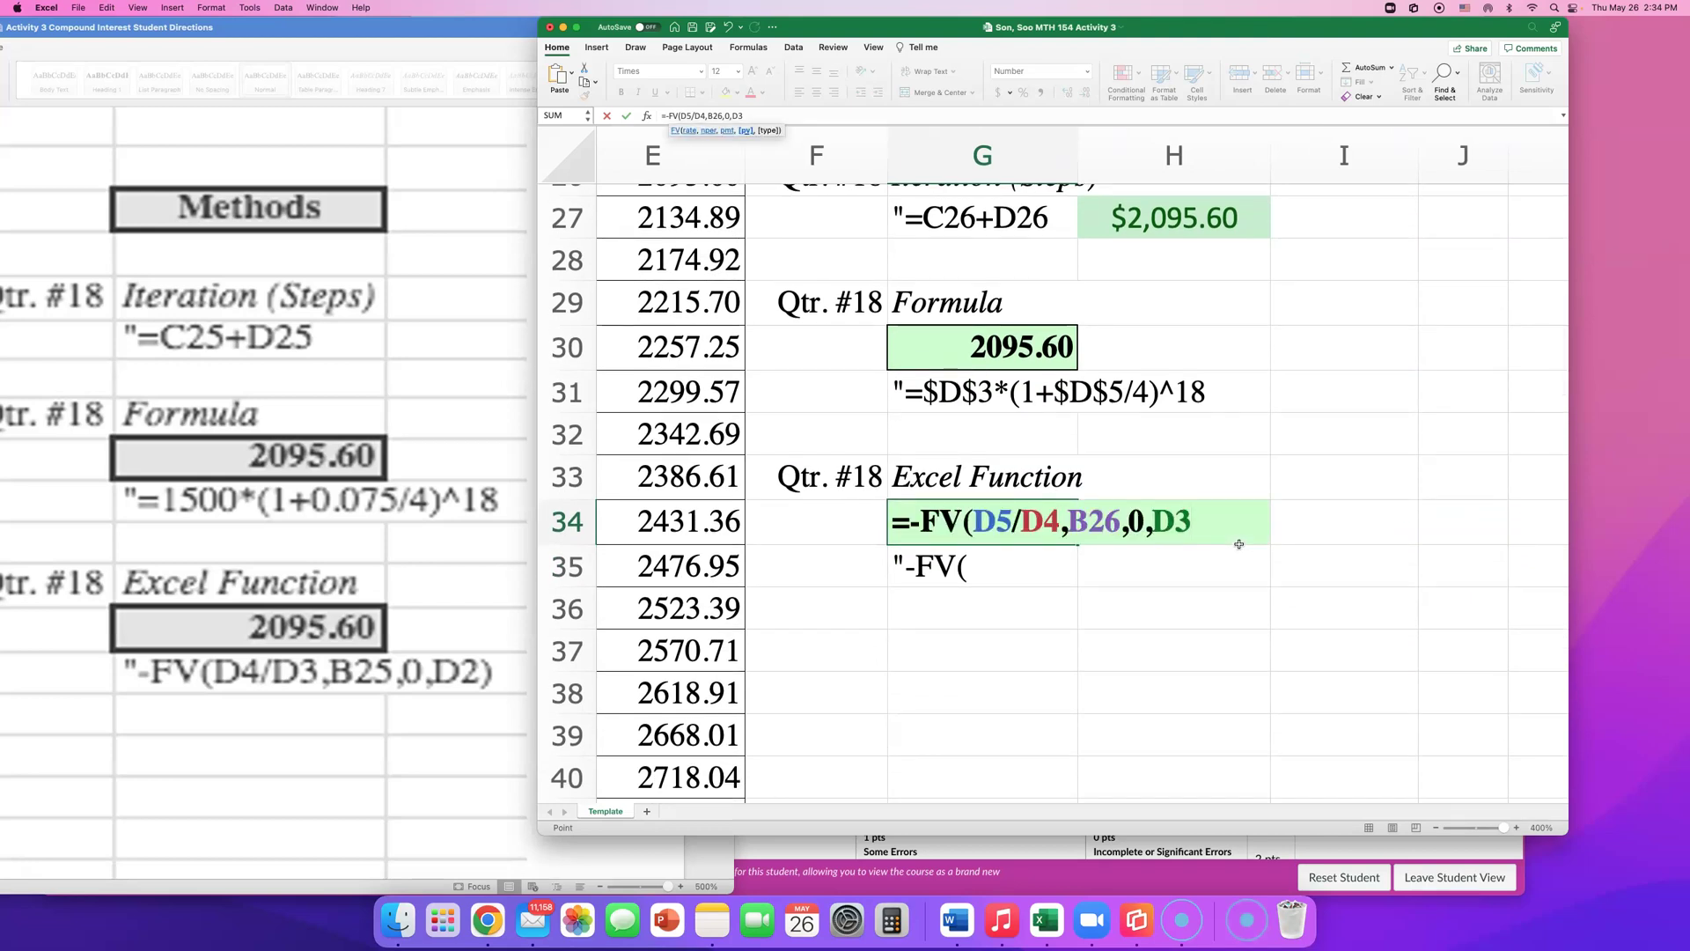
- Close the formula with a parenthesis and review the minus sign, D5/D4 rate and B26 periods
type(")")
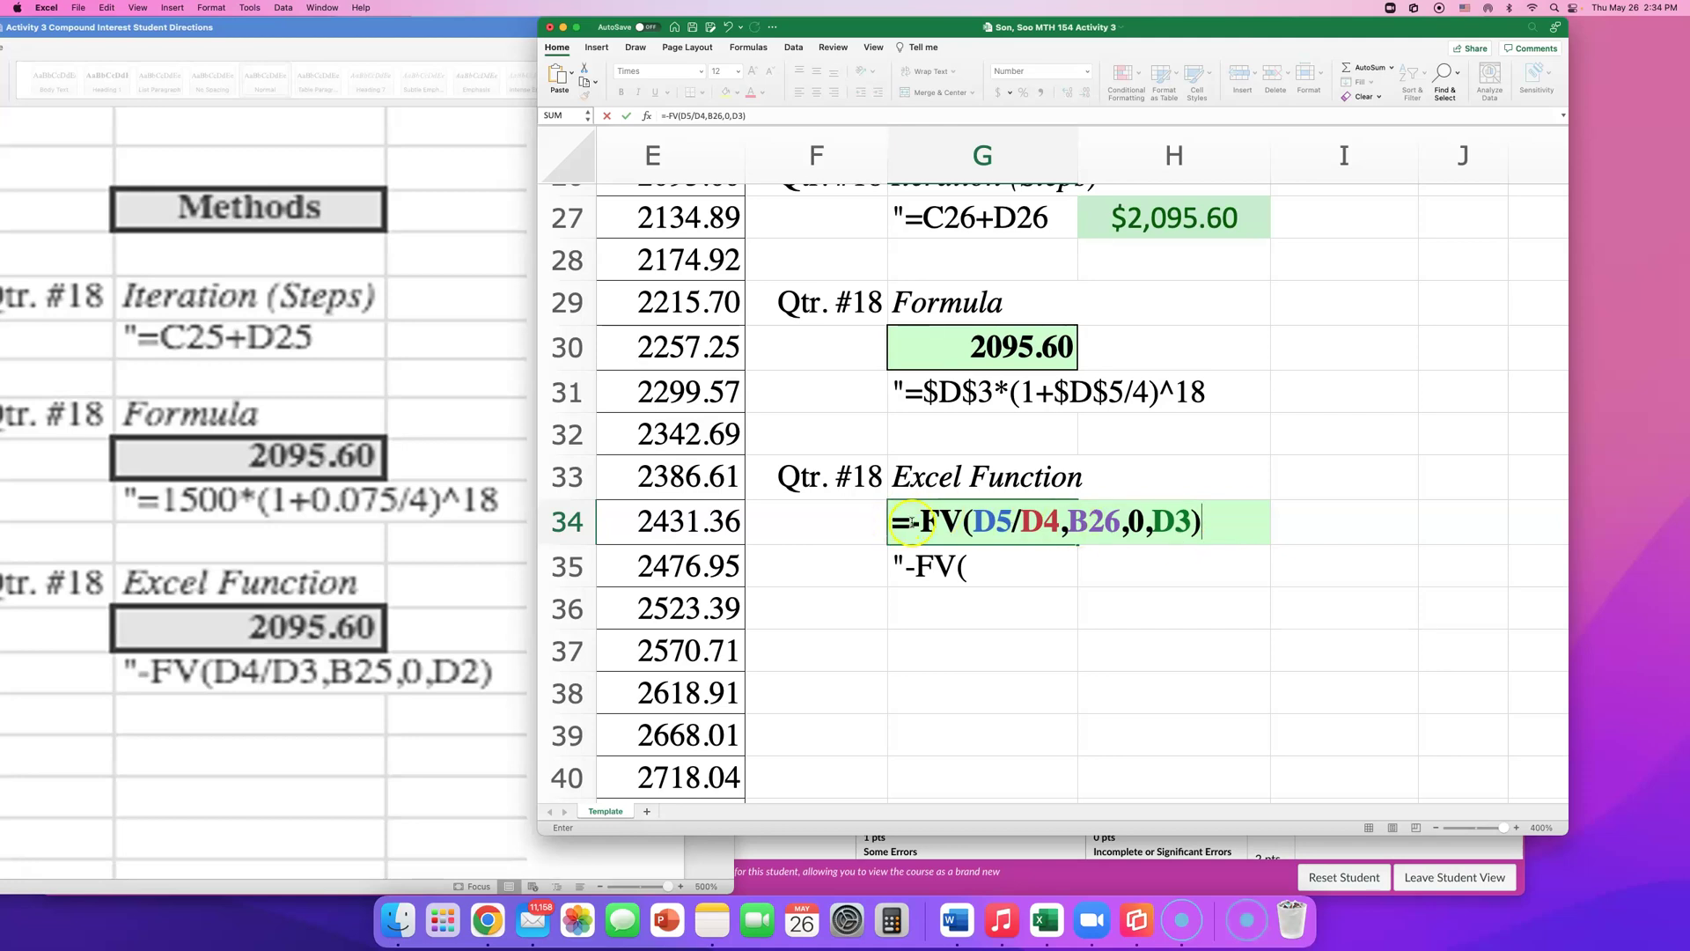
left_click_drag(910, 523, 961, 526)
left_click(964, 527)
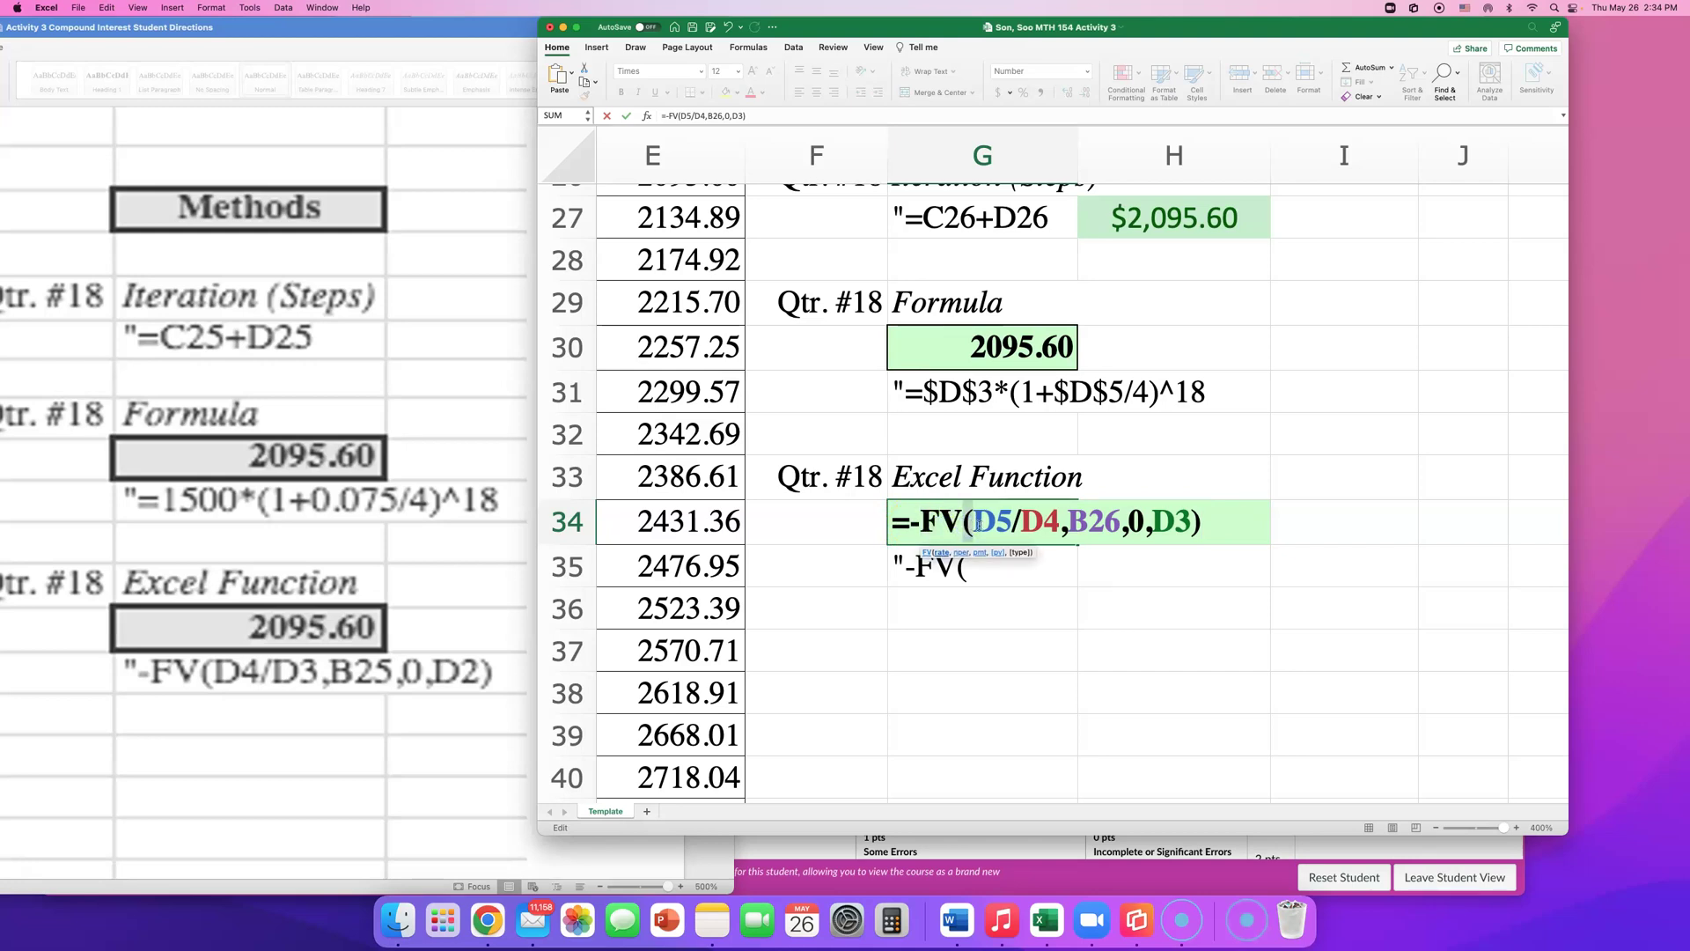
left_click_drag(974, 527, 1057, 521)
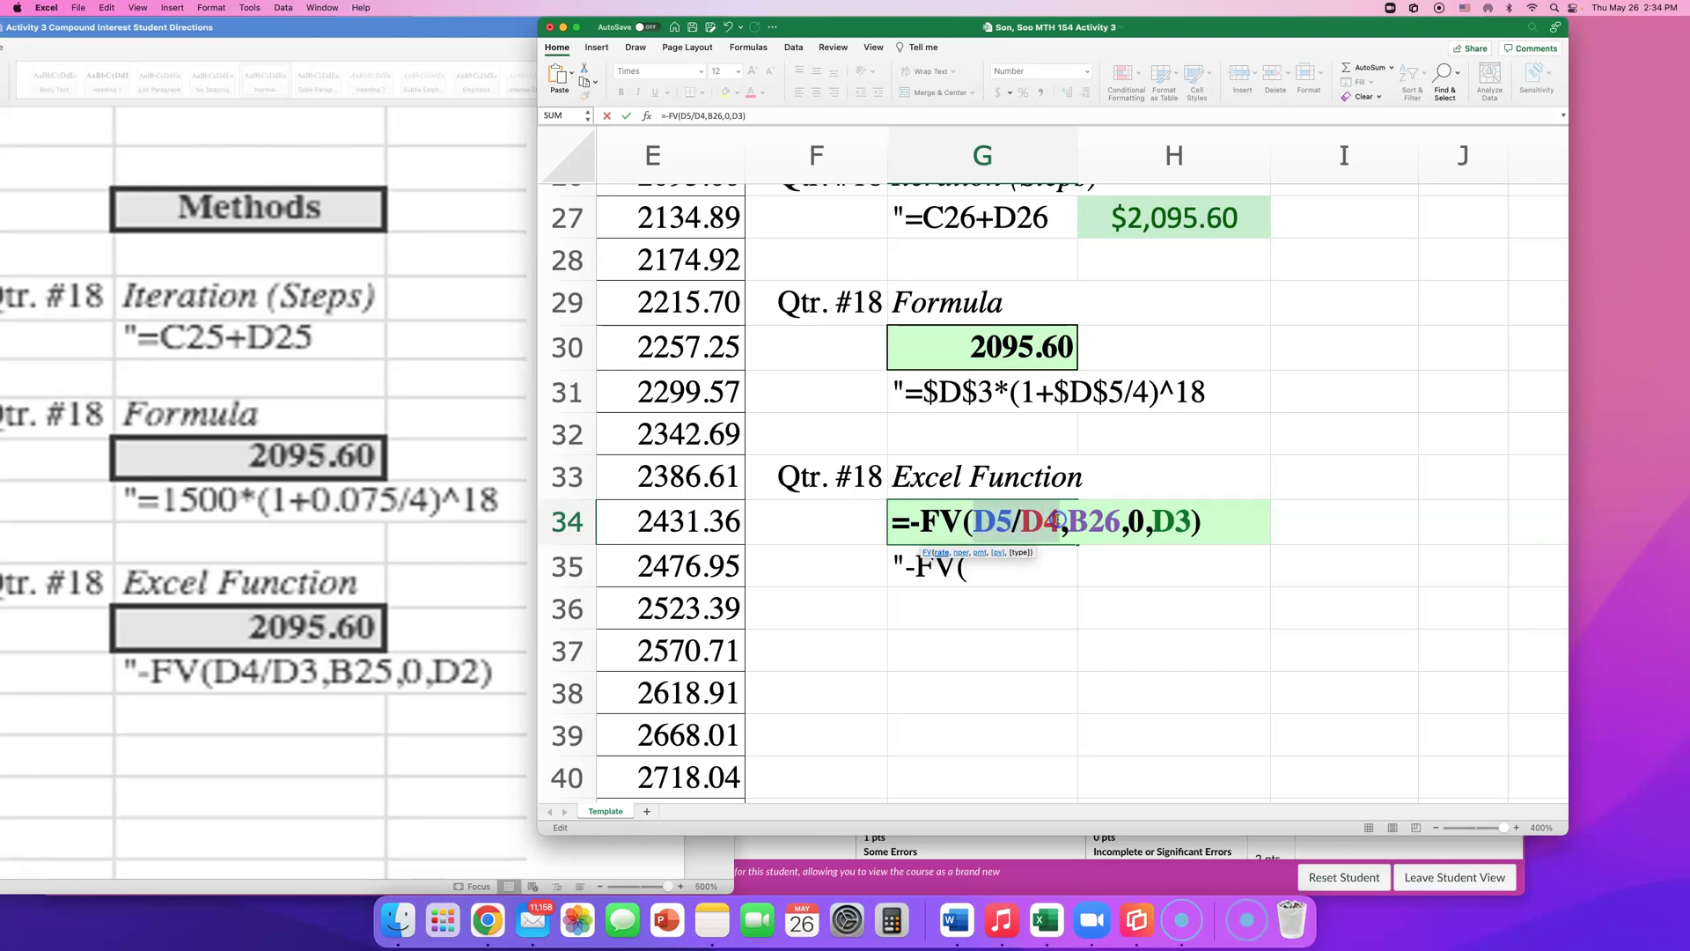
left_click(1061, 522)
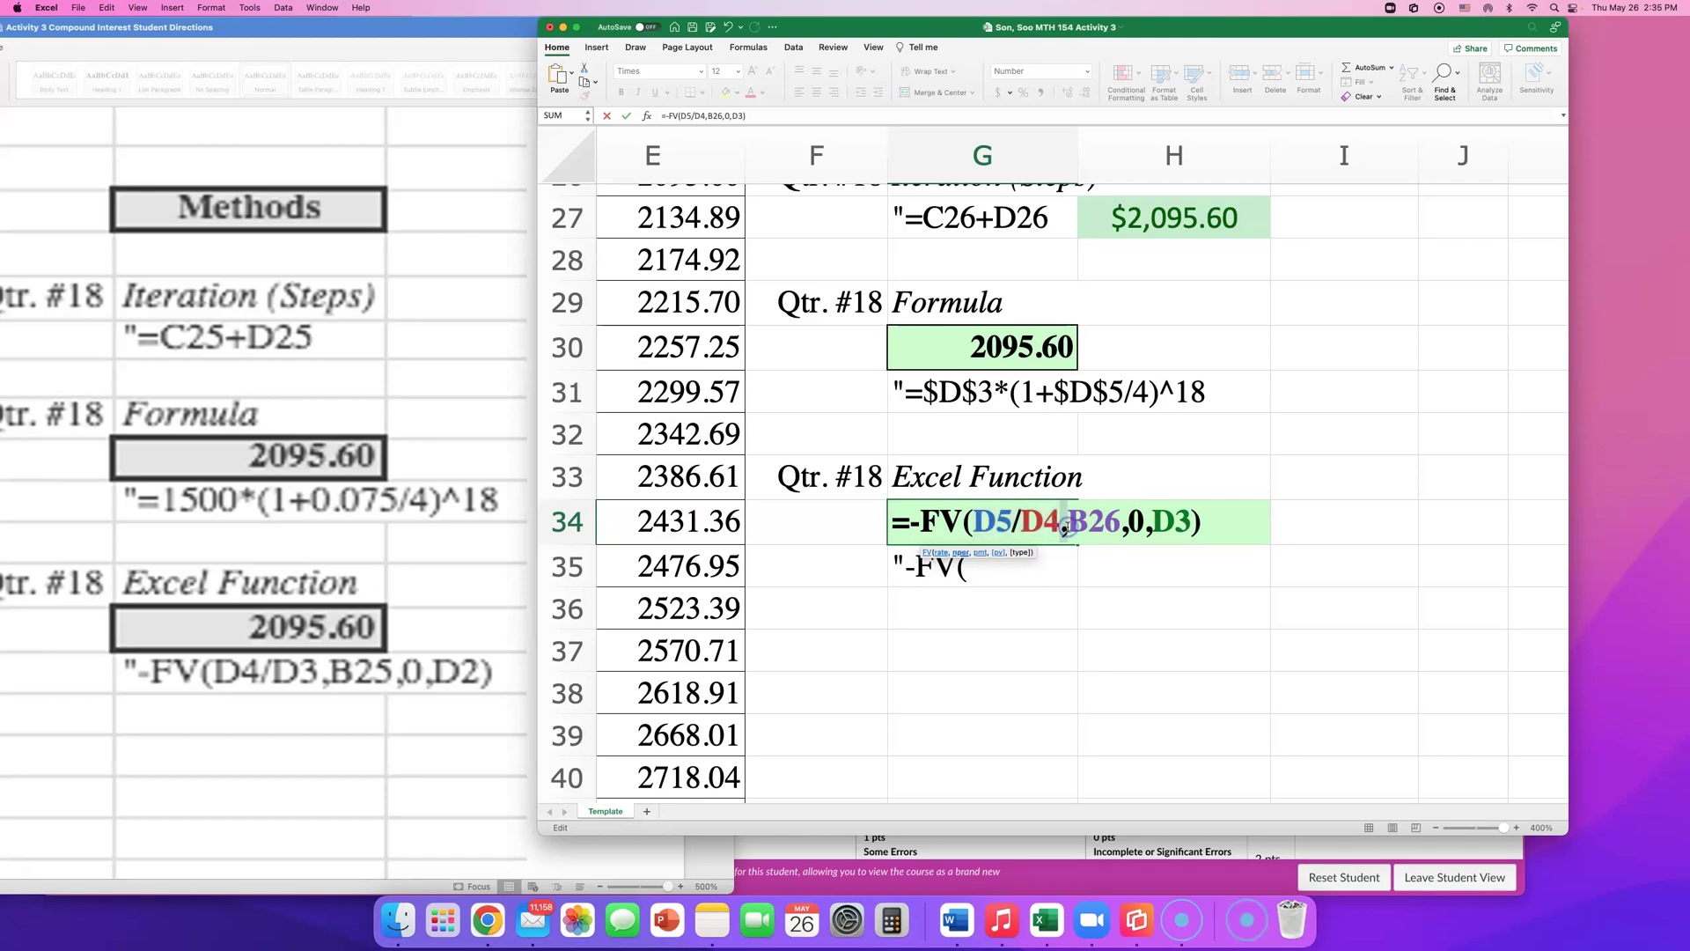
left_click_drag(1072, 522, 1118, 519)
left_click(1128, 521)
- Check the 0 payment, D3 present value and whole formula against the Word directions
double_click(1137, 521)
left_click(1136, 543)
left_click(1147, 534)
left_click(1163, 532)
double_click(1167, 526)
left_click(239, 684)
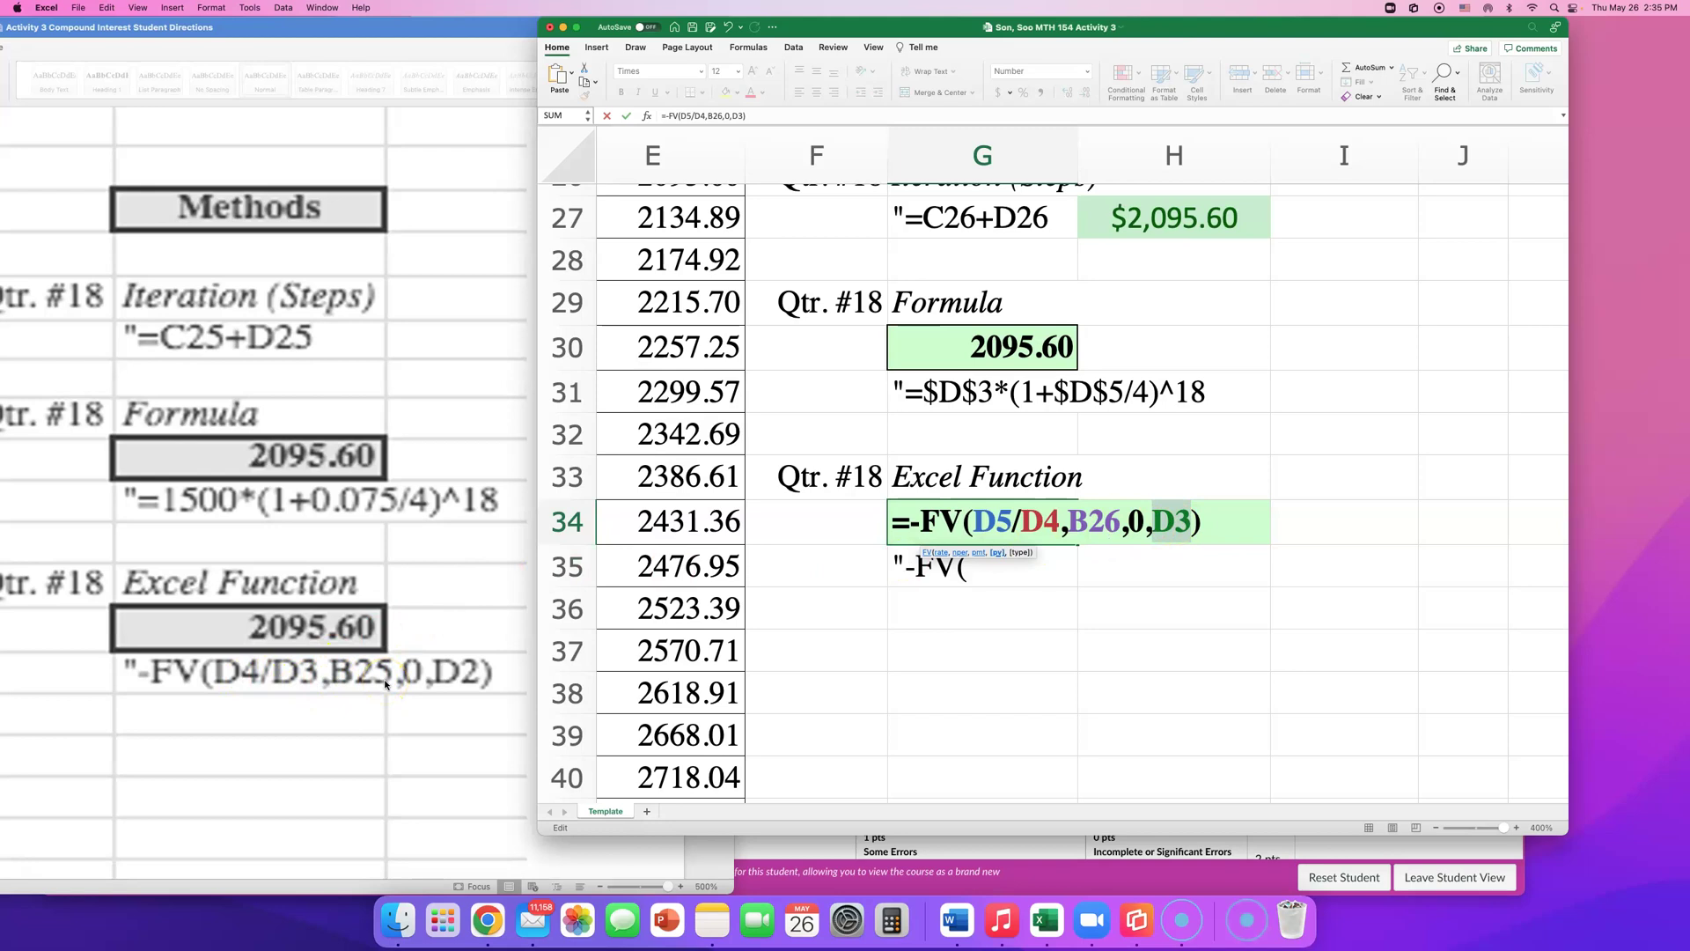
left_click(1219, 524)
left_click_drag(1219, 525, 876, 520)
key("super+c")
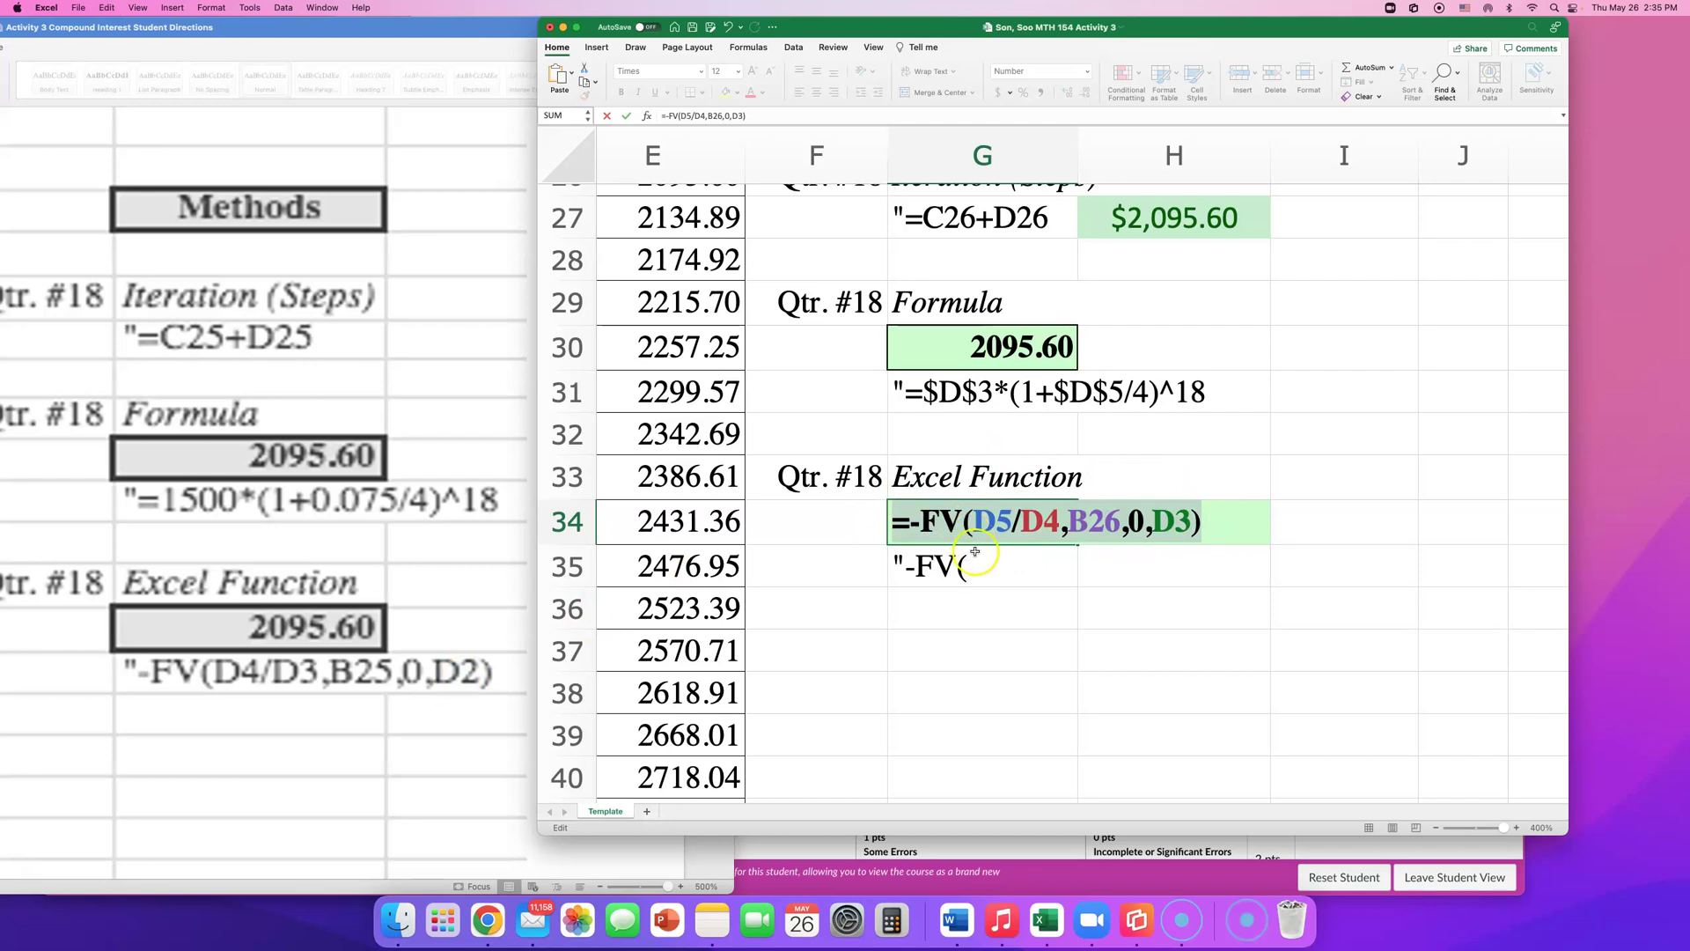
left_click(1234, 520)
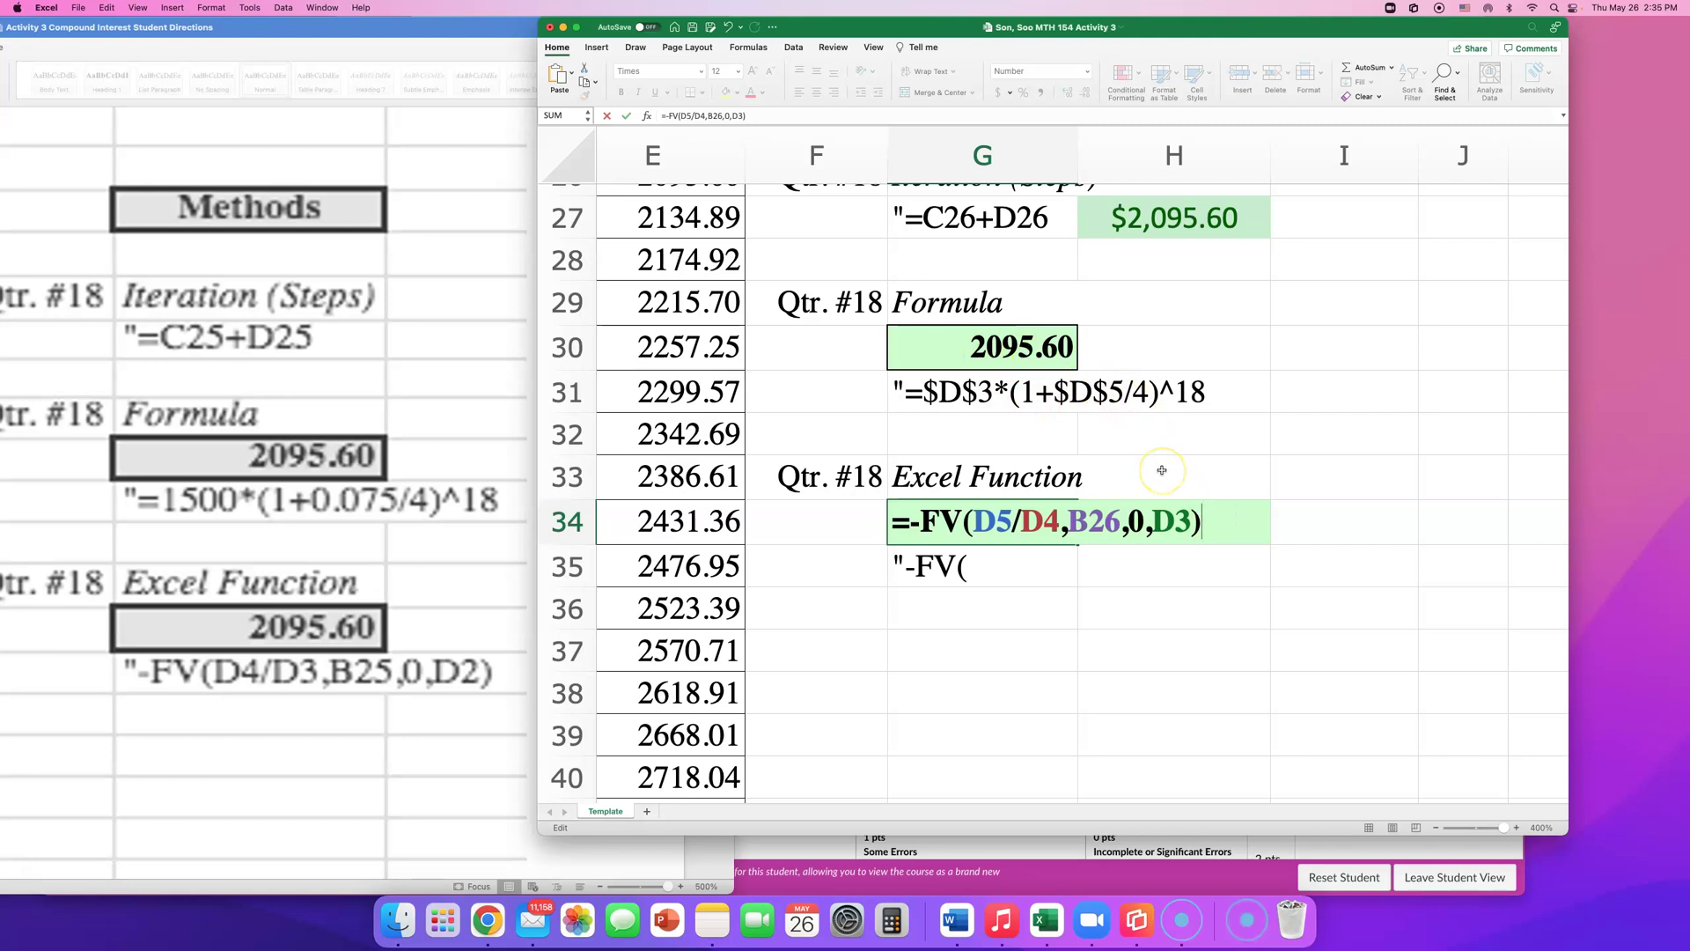
- Commit G34 to show 2095.60 and paste -FV(D5/D4,B26,0,D3) as text into G35
key("Return")
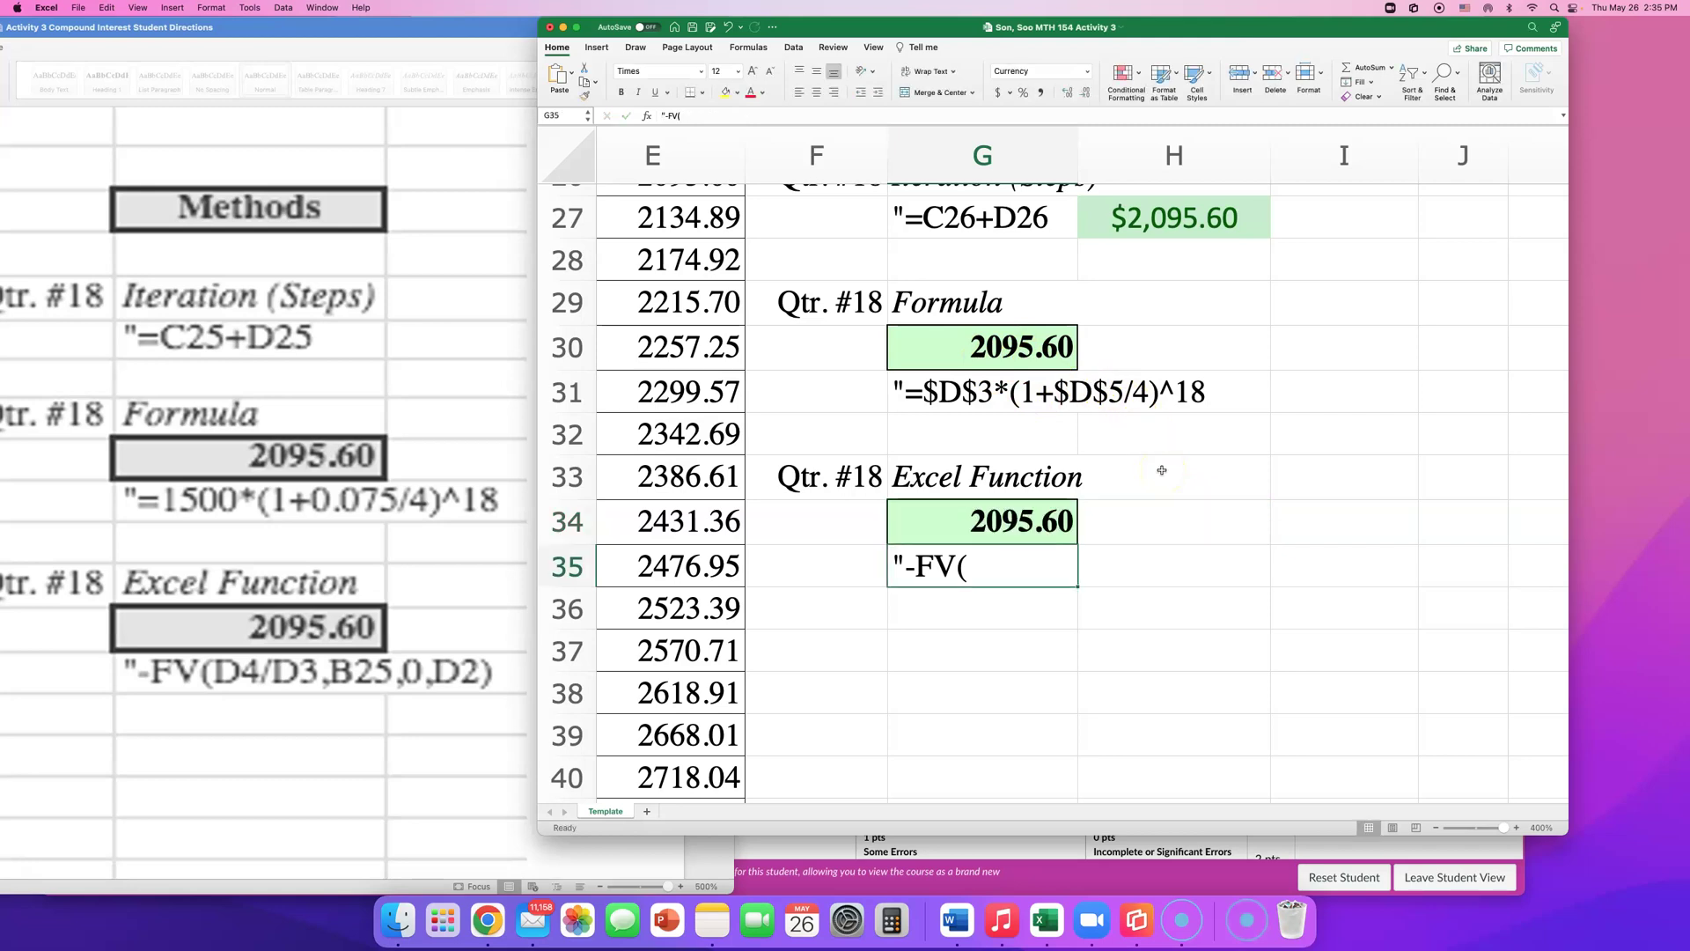
left_click_drag(980, 573, 908, 574)
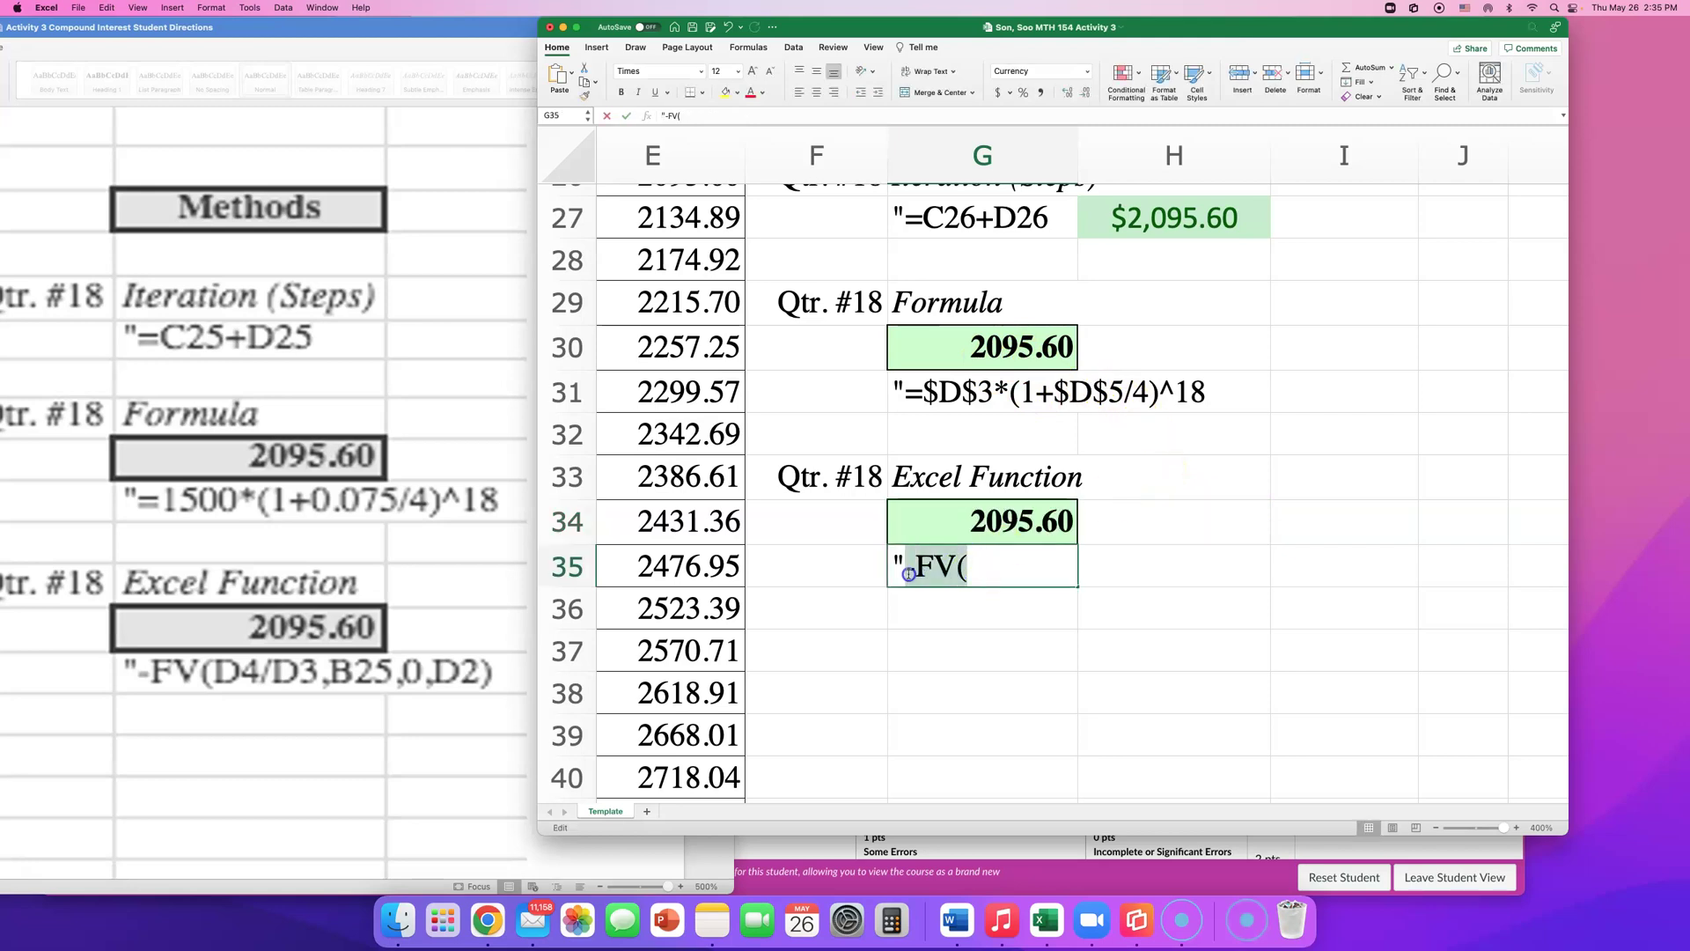
key("super+v")
left_click(923, 570)
key("BackSpace")
left_click(936, 624)
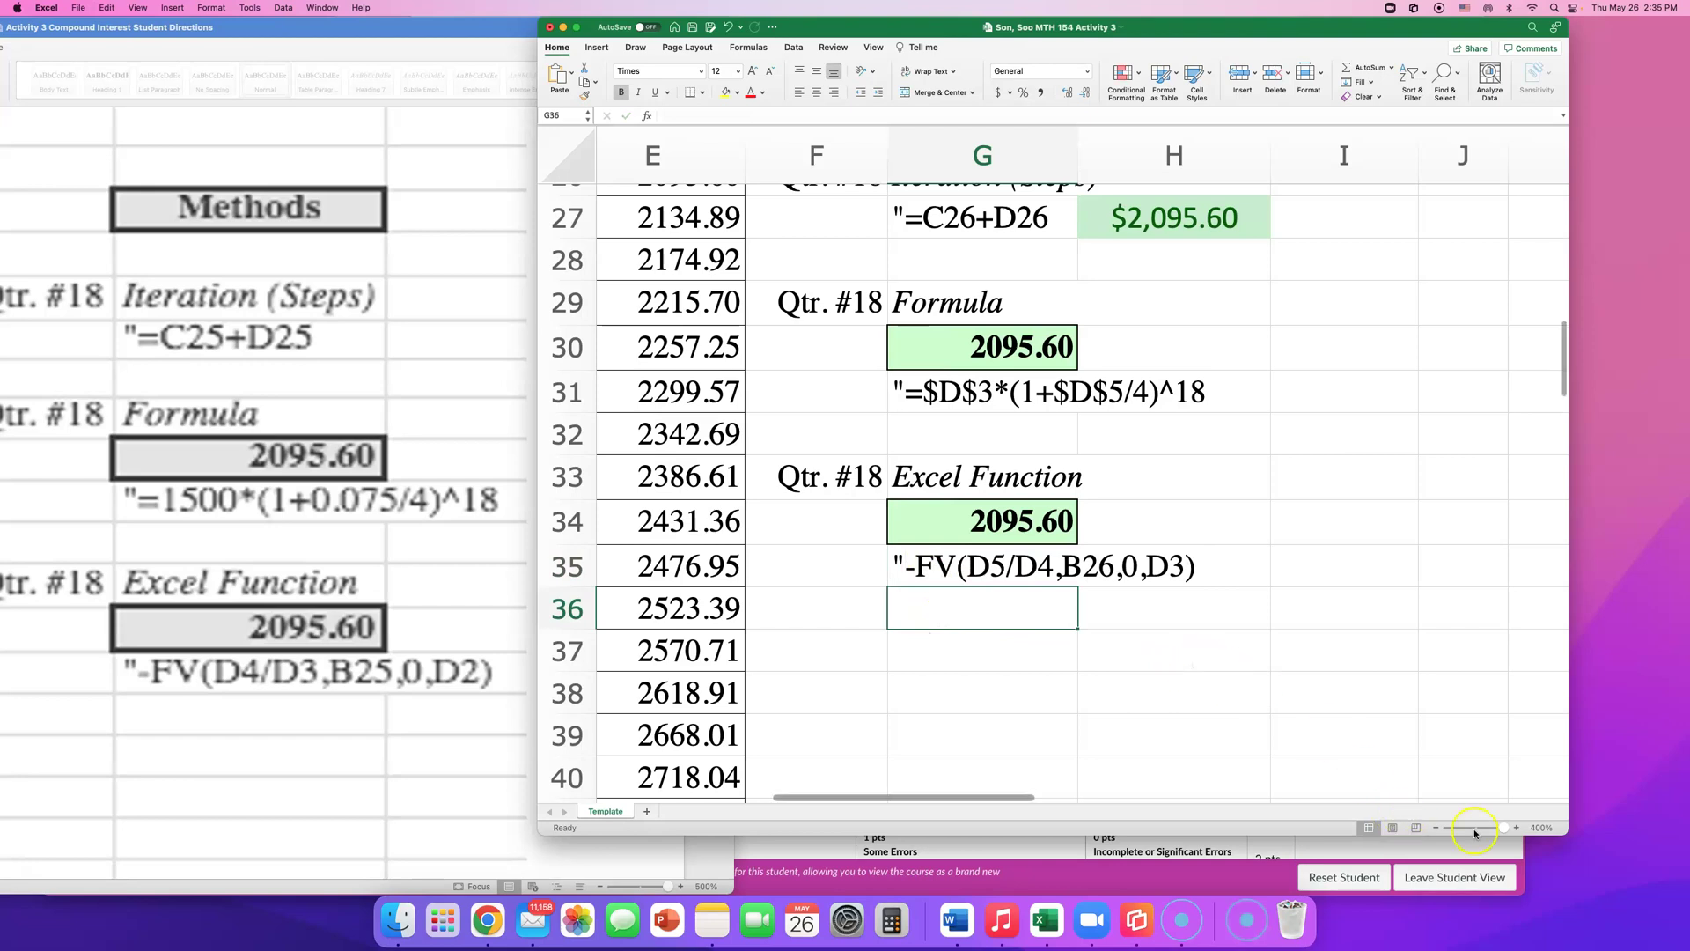
left_click_drag(1502, 830, 1479, 830)
- Check the 1500 principal in D3 and 7.50% APR in D5, then bring Word forward
scroll(933, 592, "left", 3)
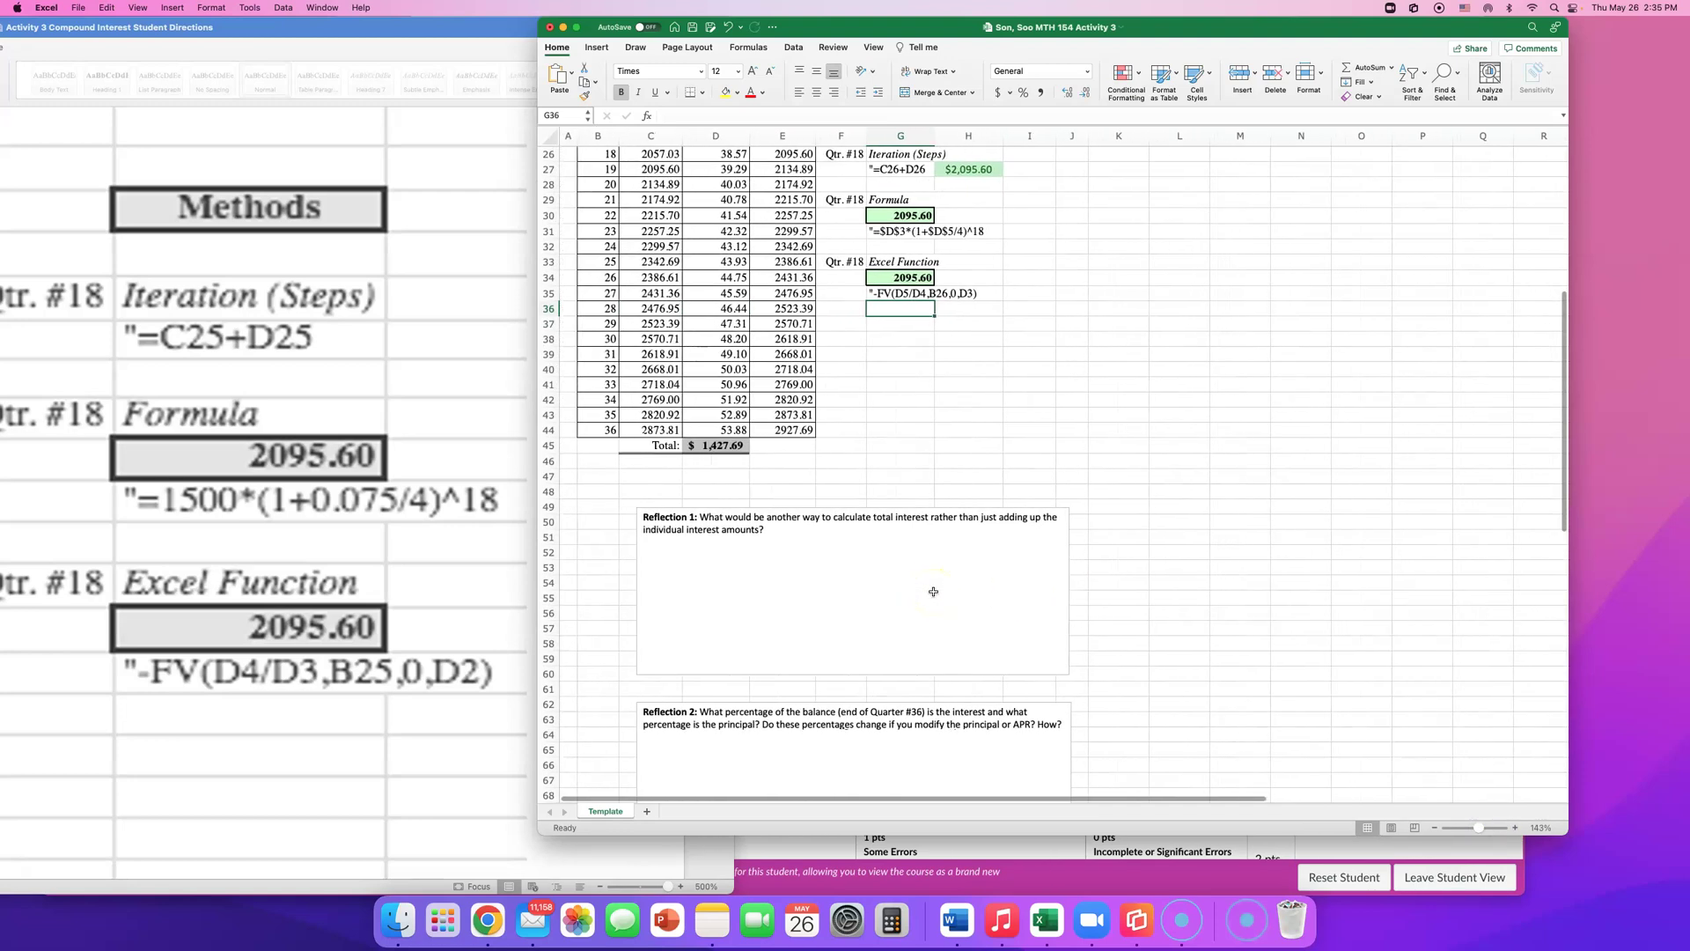
scroll(933, 592, "up", 5)
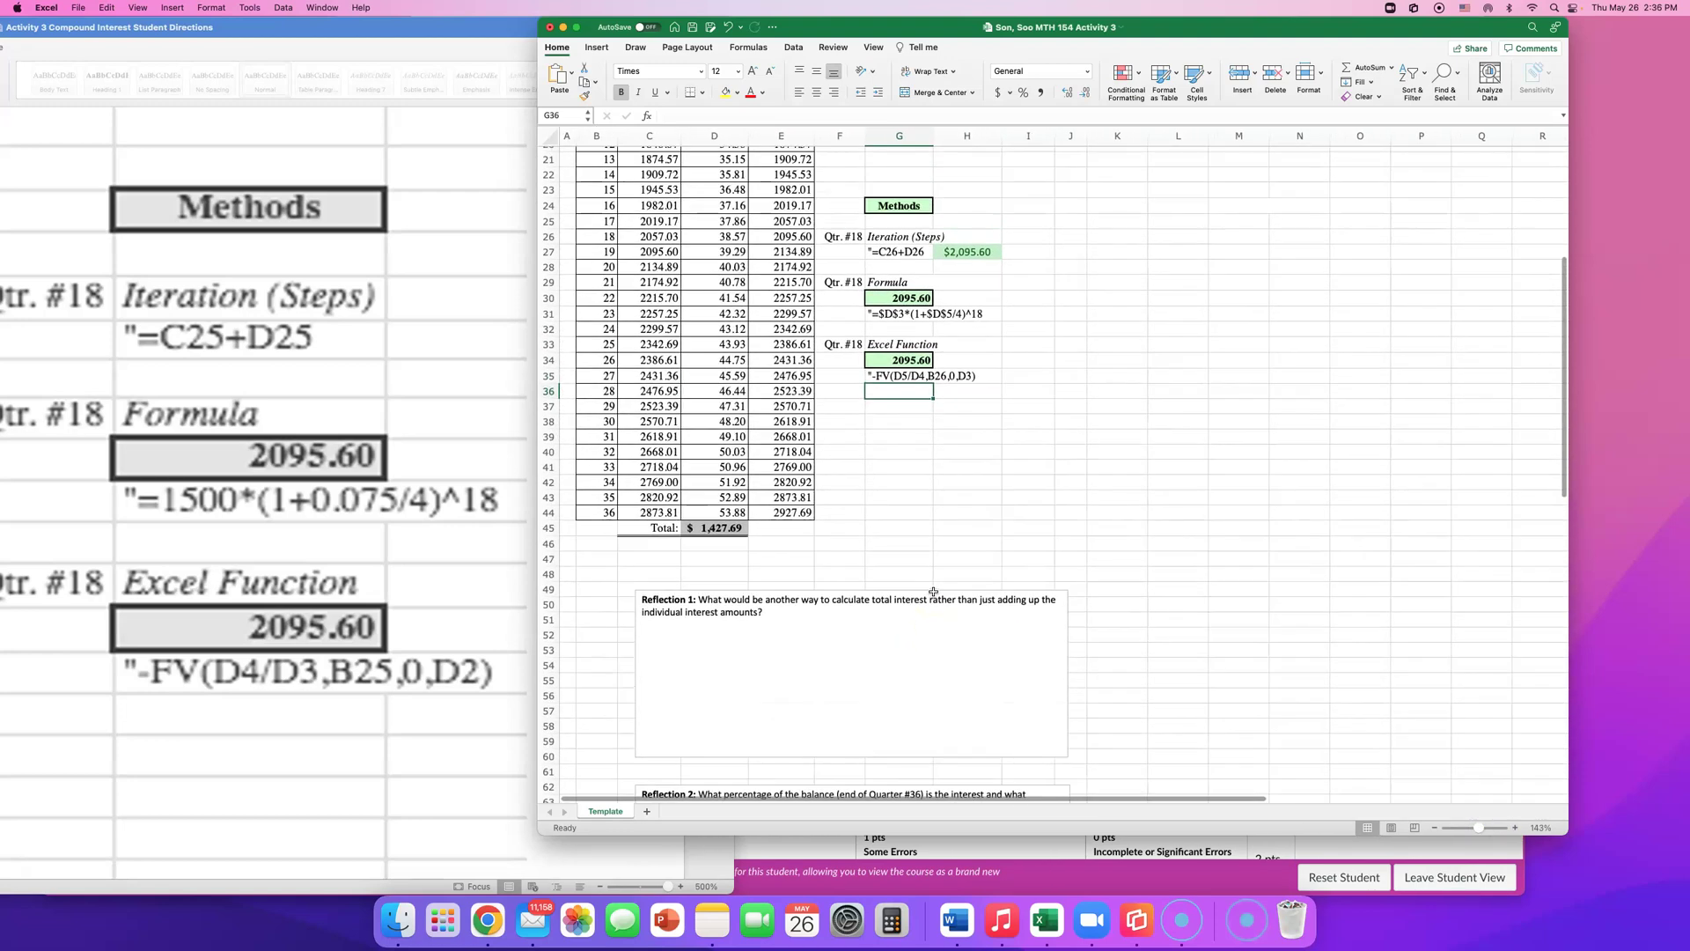
scroll(933, 592, "up", 10)
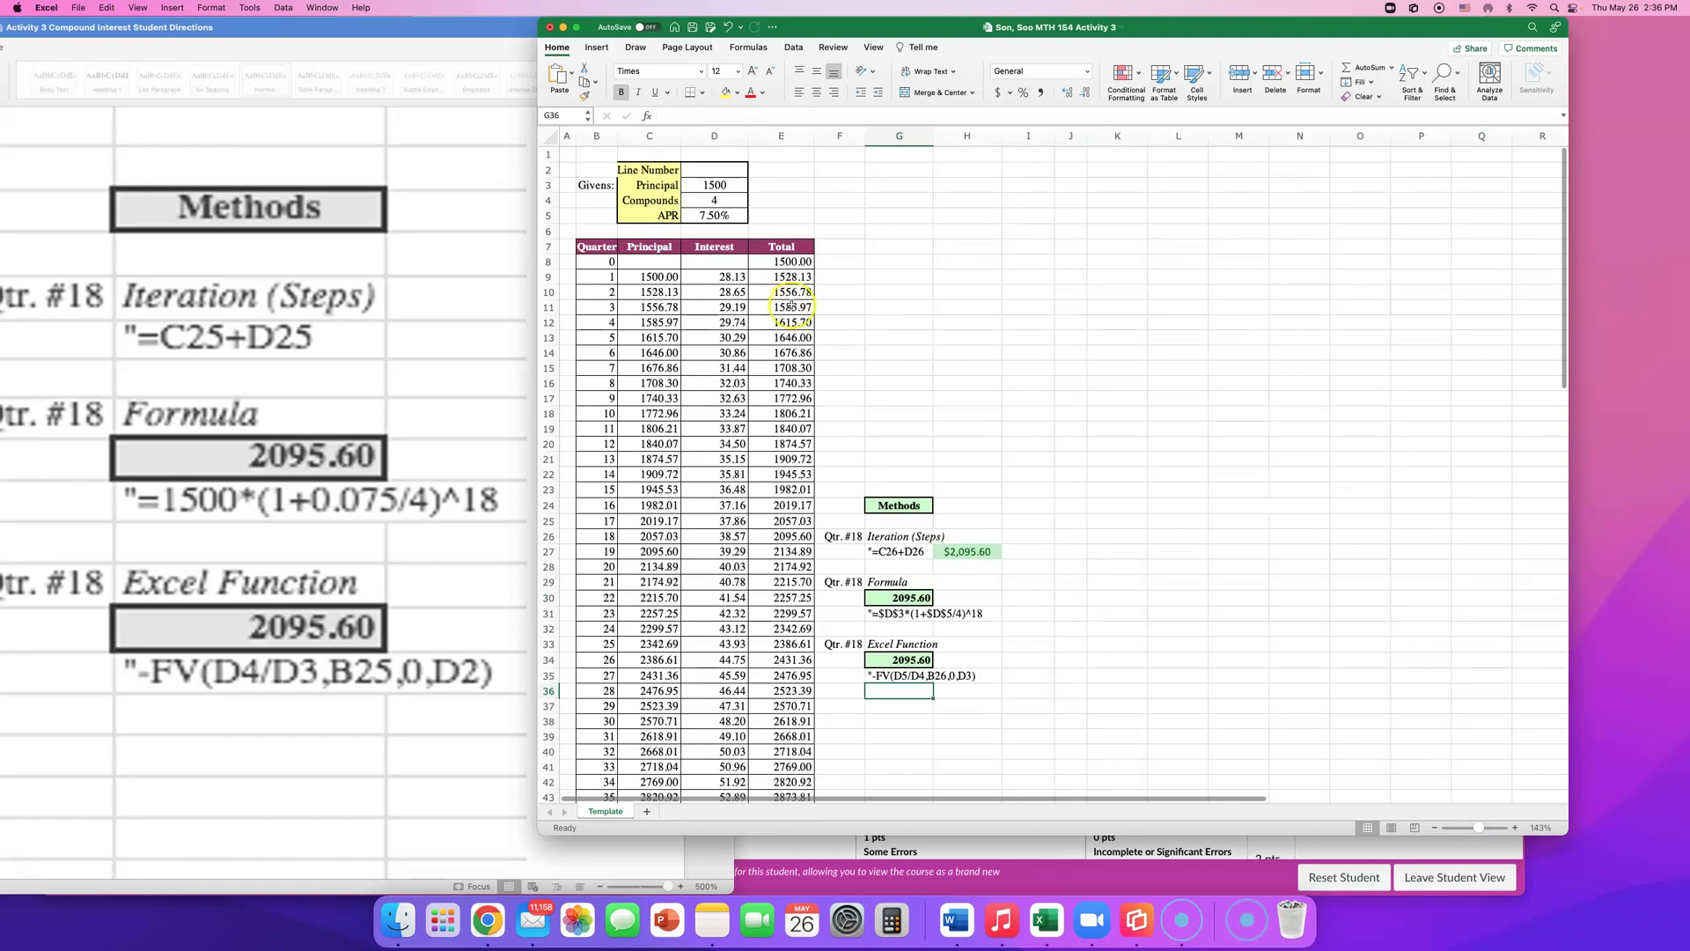
left_click(736, 189)
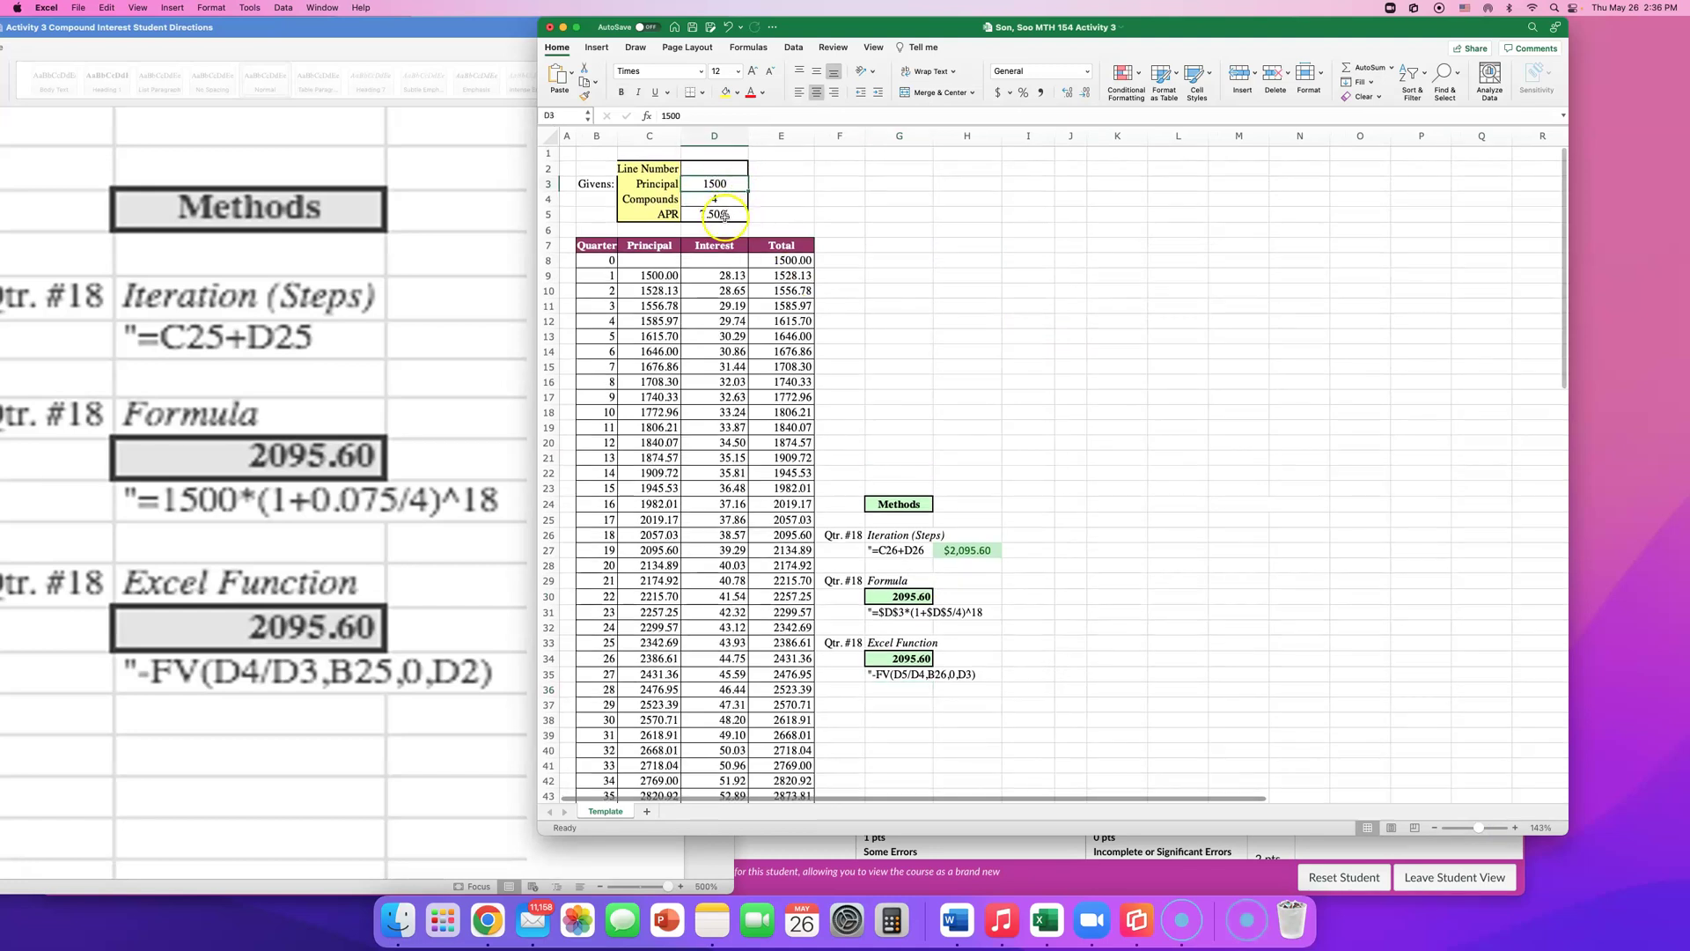
left_click(724, 216)
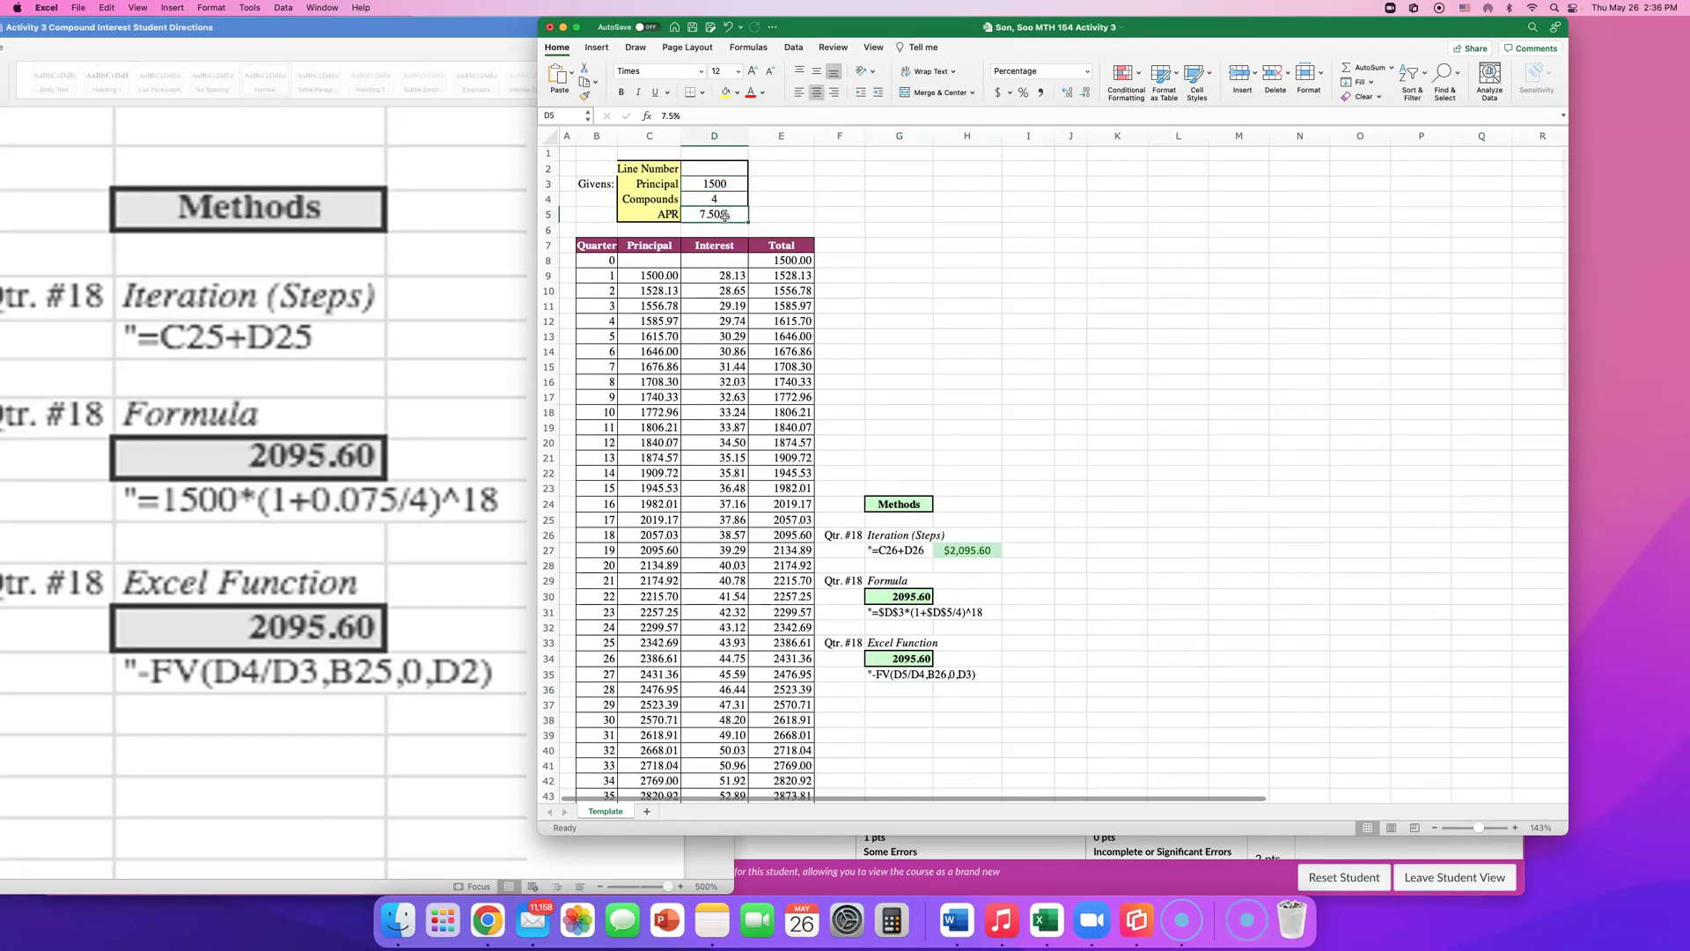
left_click(335, 132)
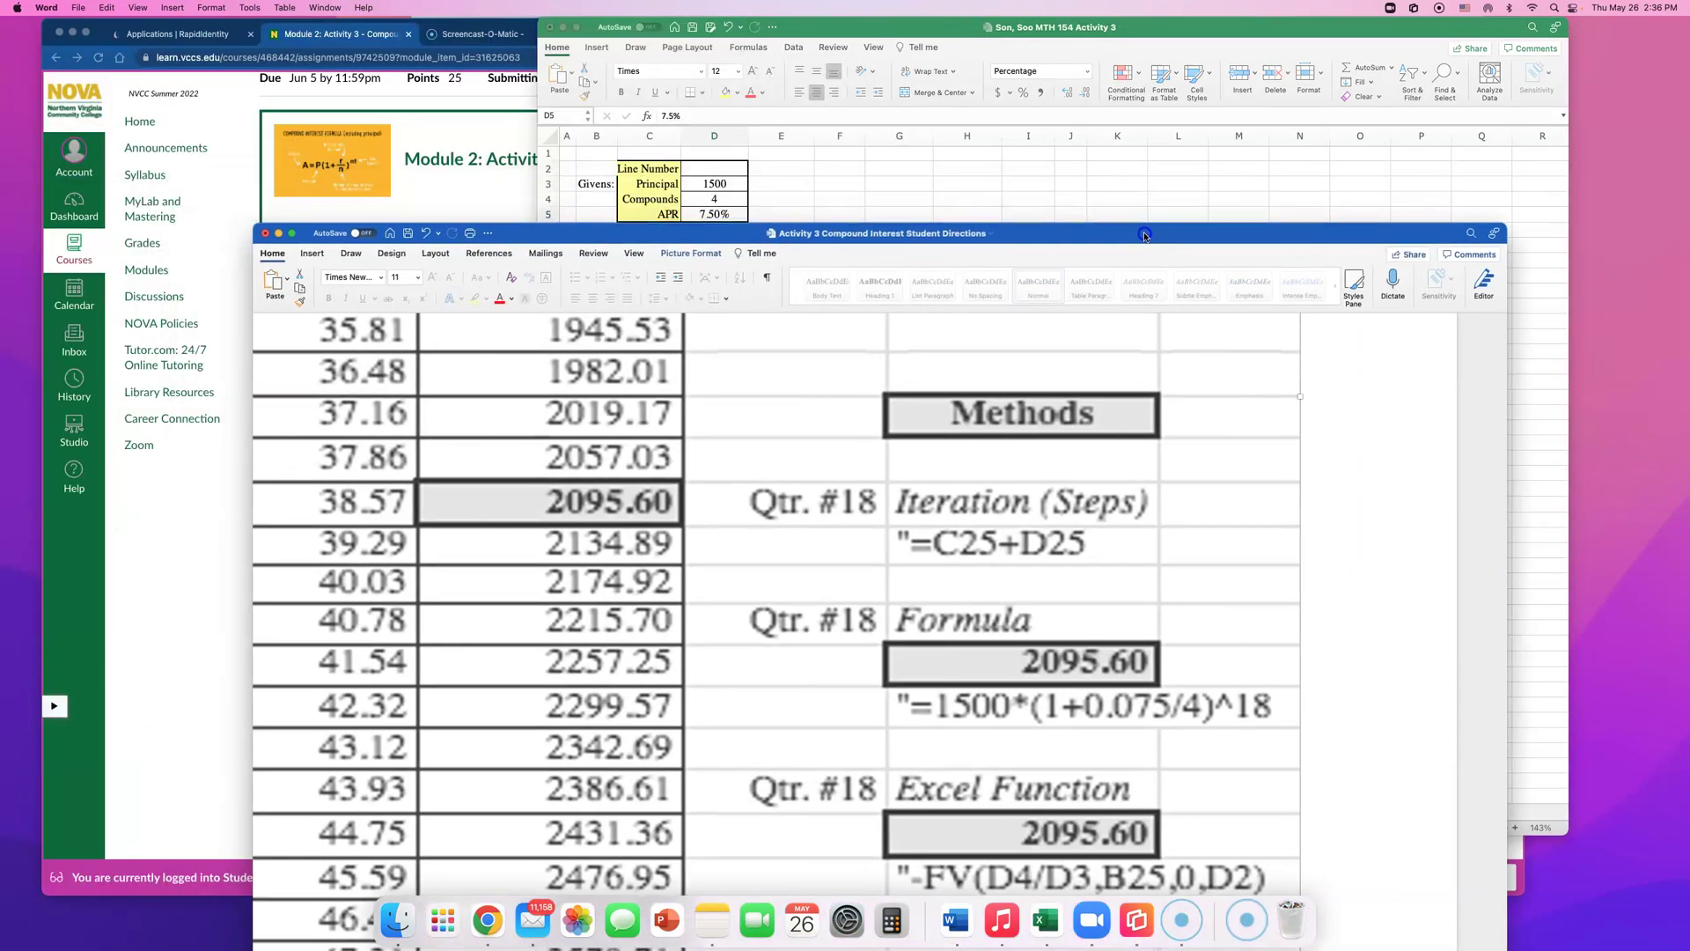
- Minimize Word and open the Module 2: Activity 3 - Sign-Up page from Canvas Modules
left_click(278, 233)
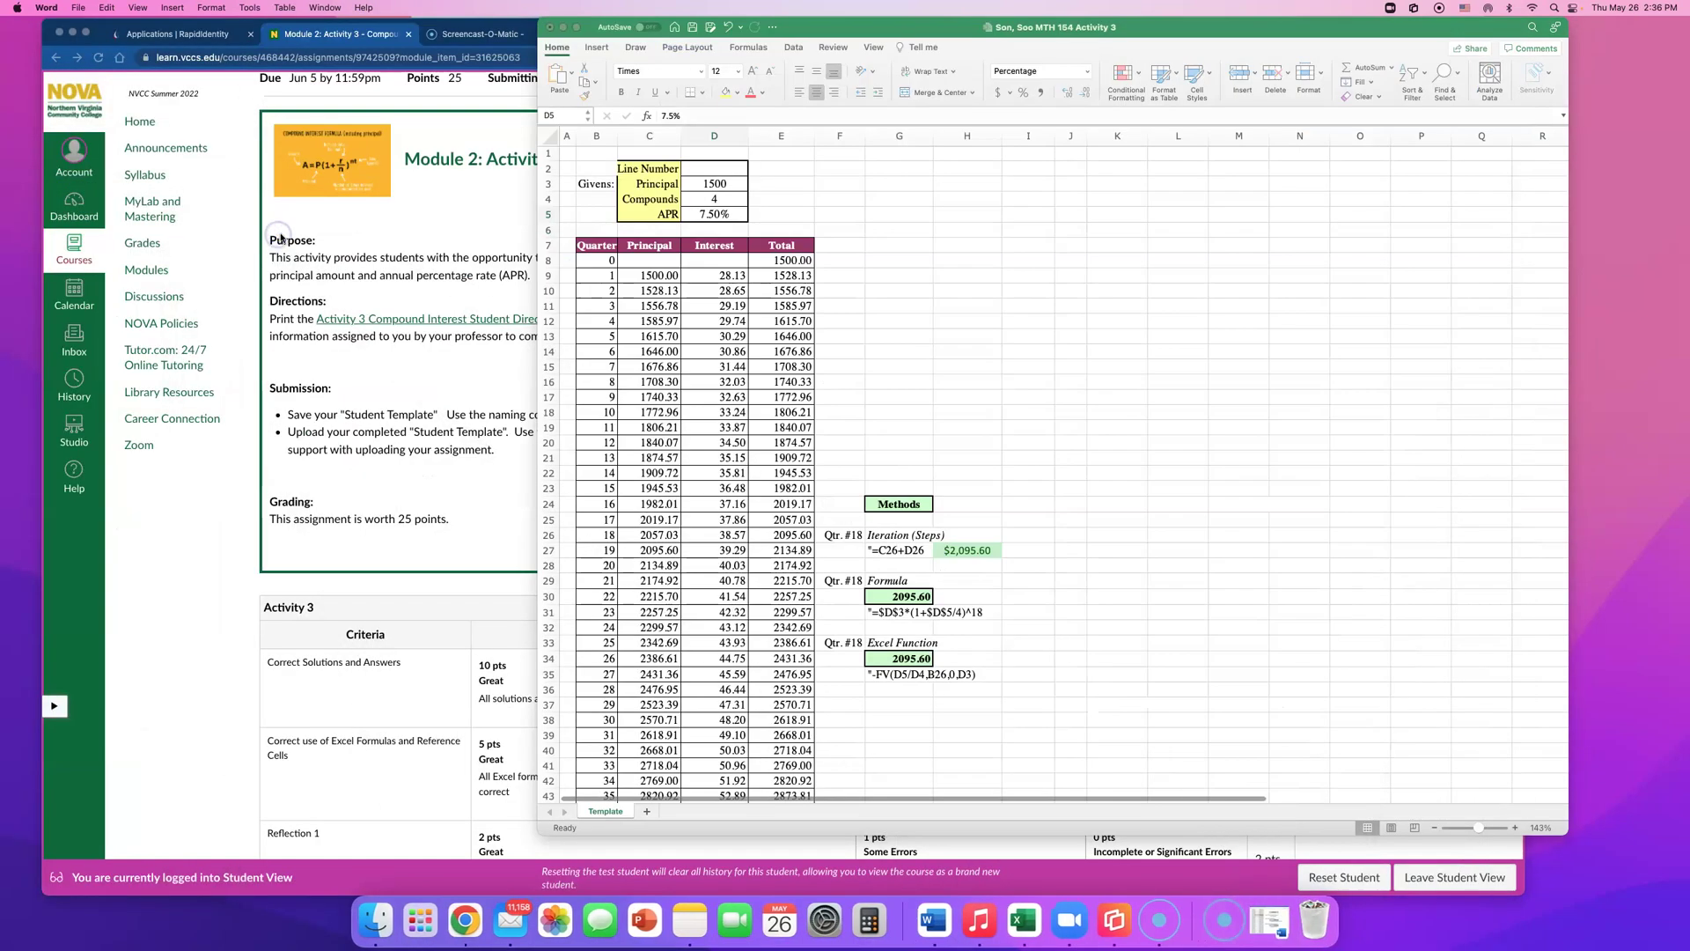
left_click(393, 291)
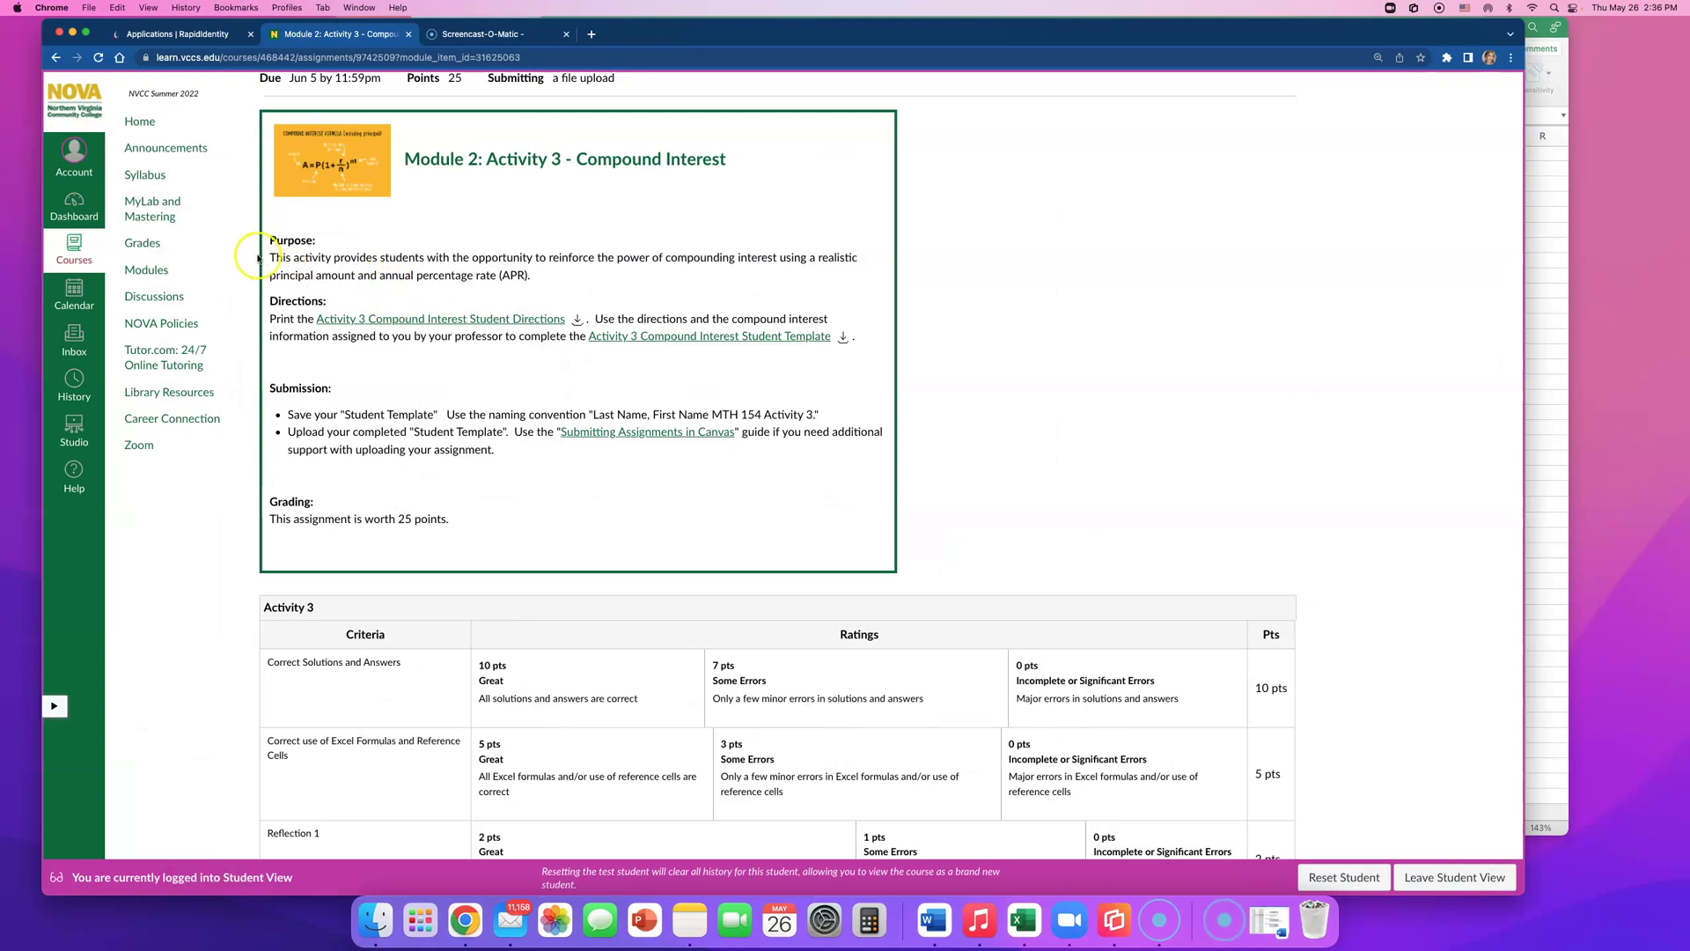
left_click(157, 272)
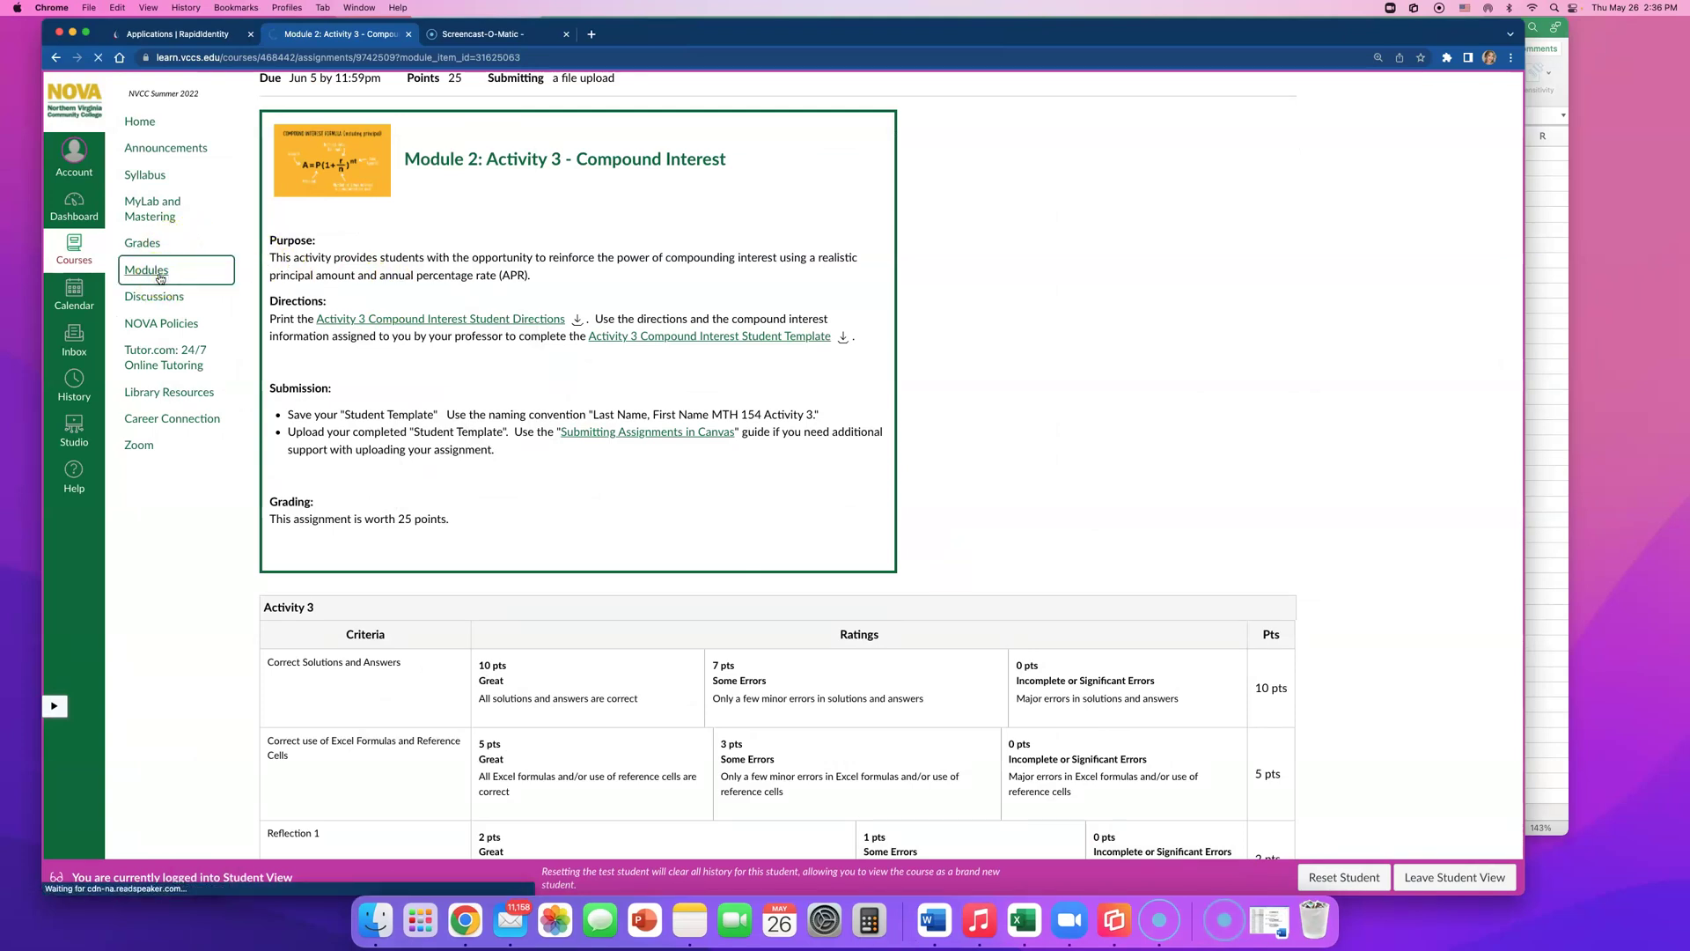
left_click(359, 335)
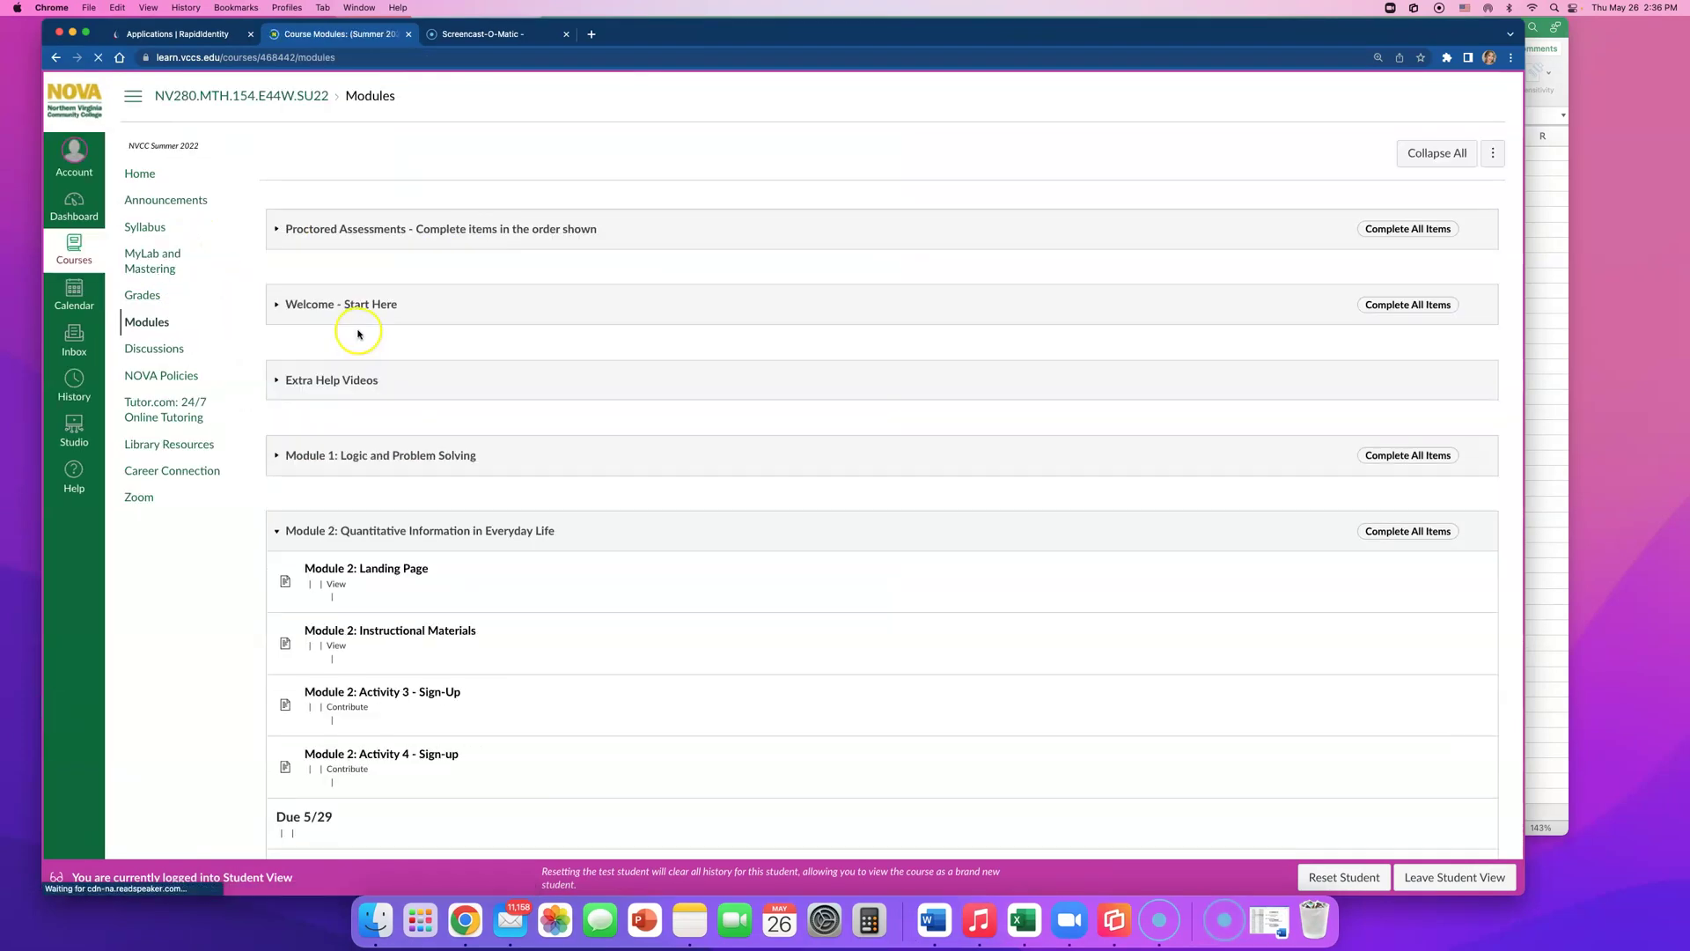
scroll(359, 335, "down", 5)
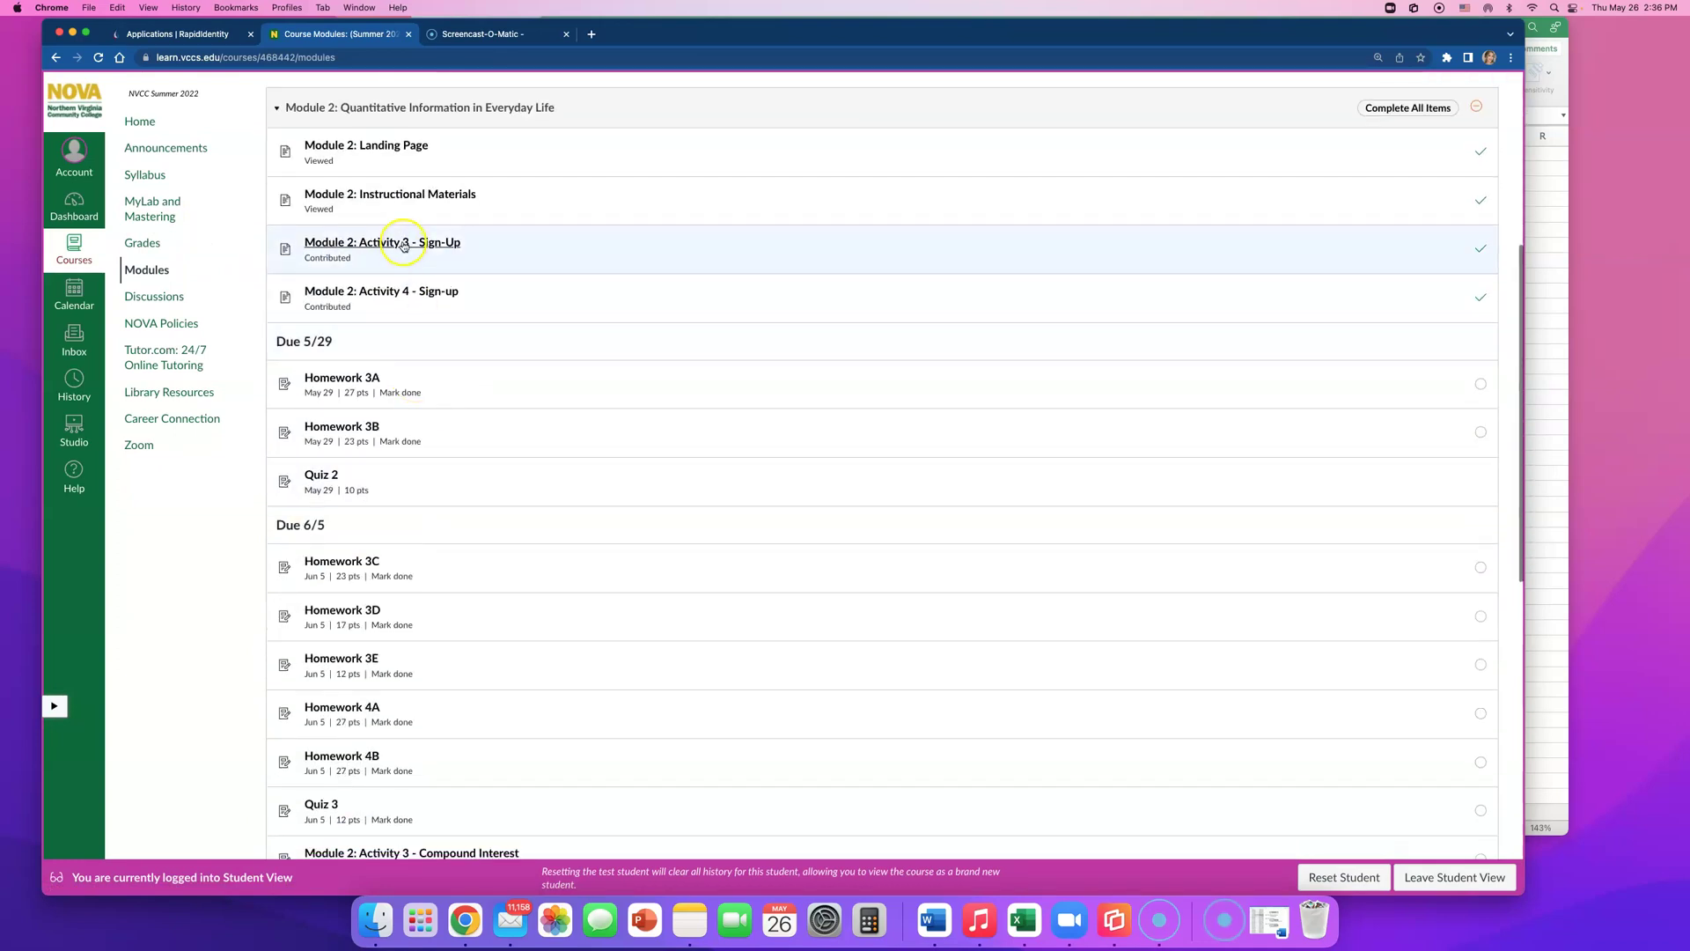
left_click(404, 245)
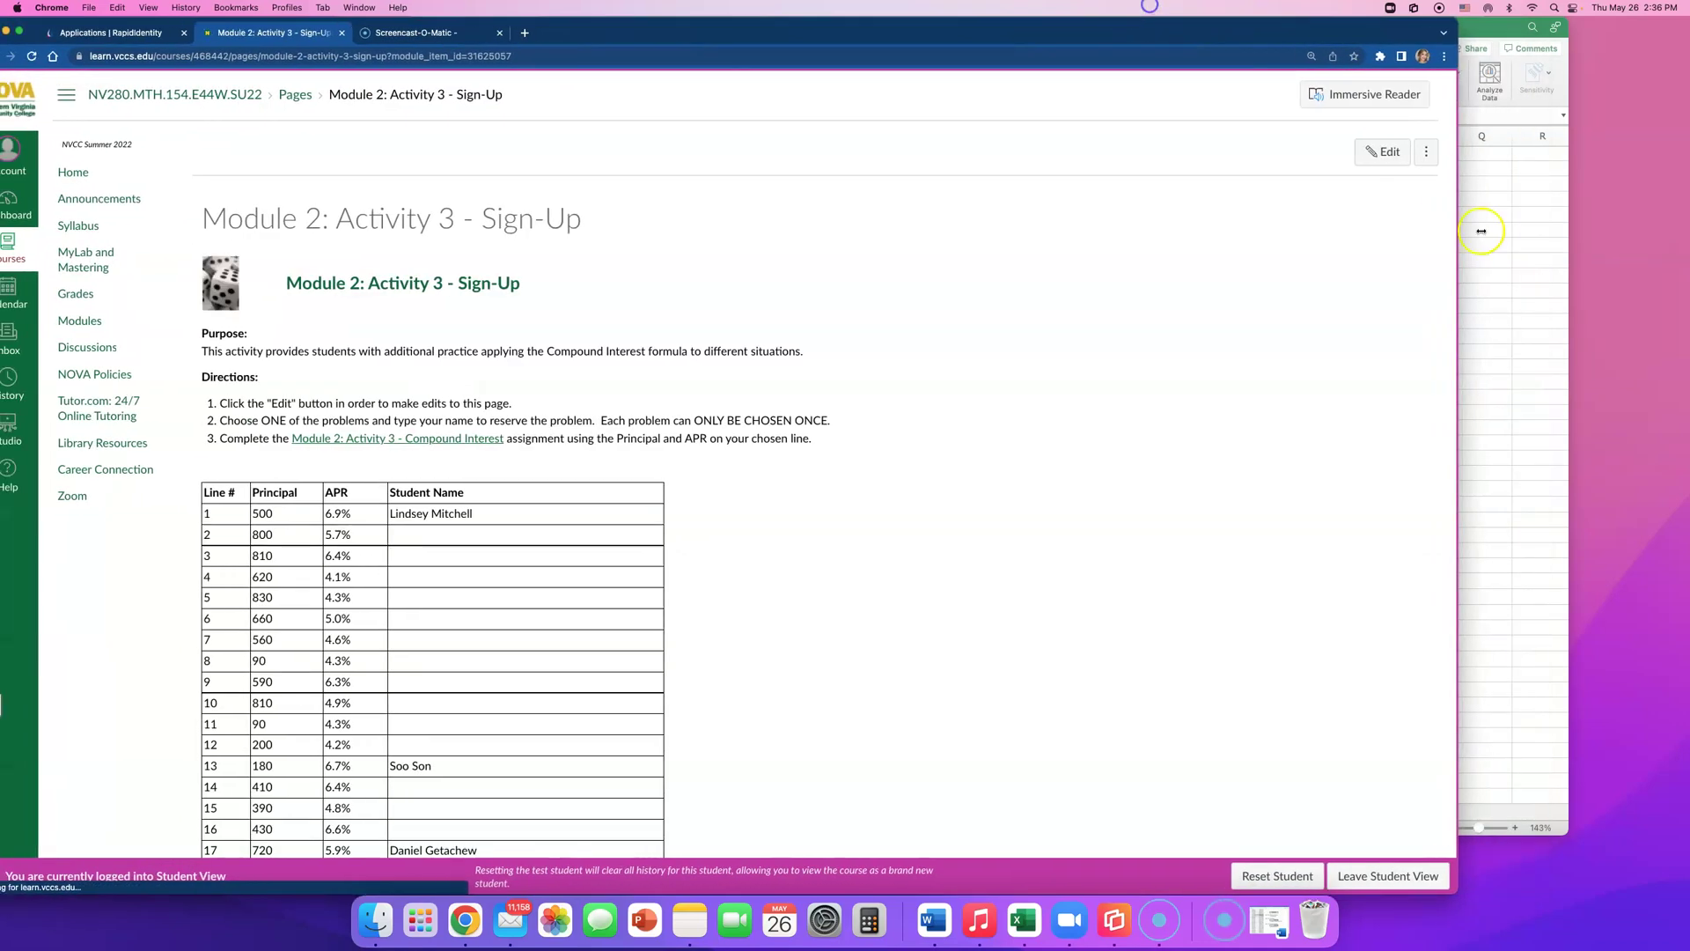
- Place the Excel window beside the sign-up table and select principal cell D3
left_click(1503, 281)
left_click_drag(1192, 36, 1232, 365)
scroll(530, 486, "down", 3)
scroll(531, 486, "down", 3)
left_click_drag(968, 365, 570, 351)
left_click(376, 510)
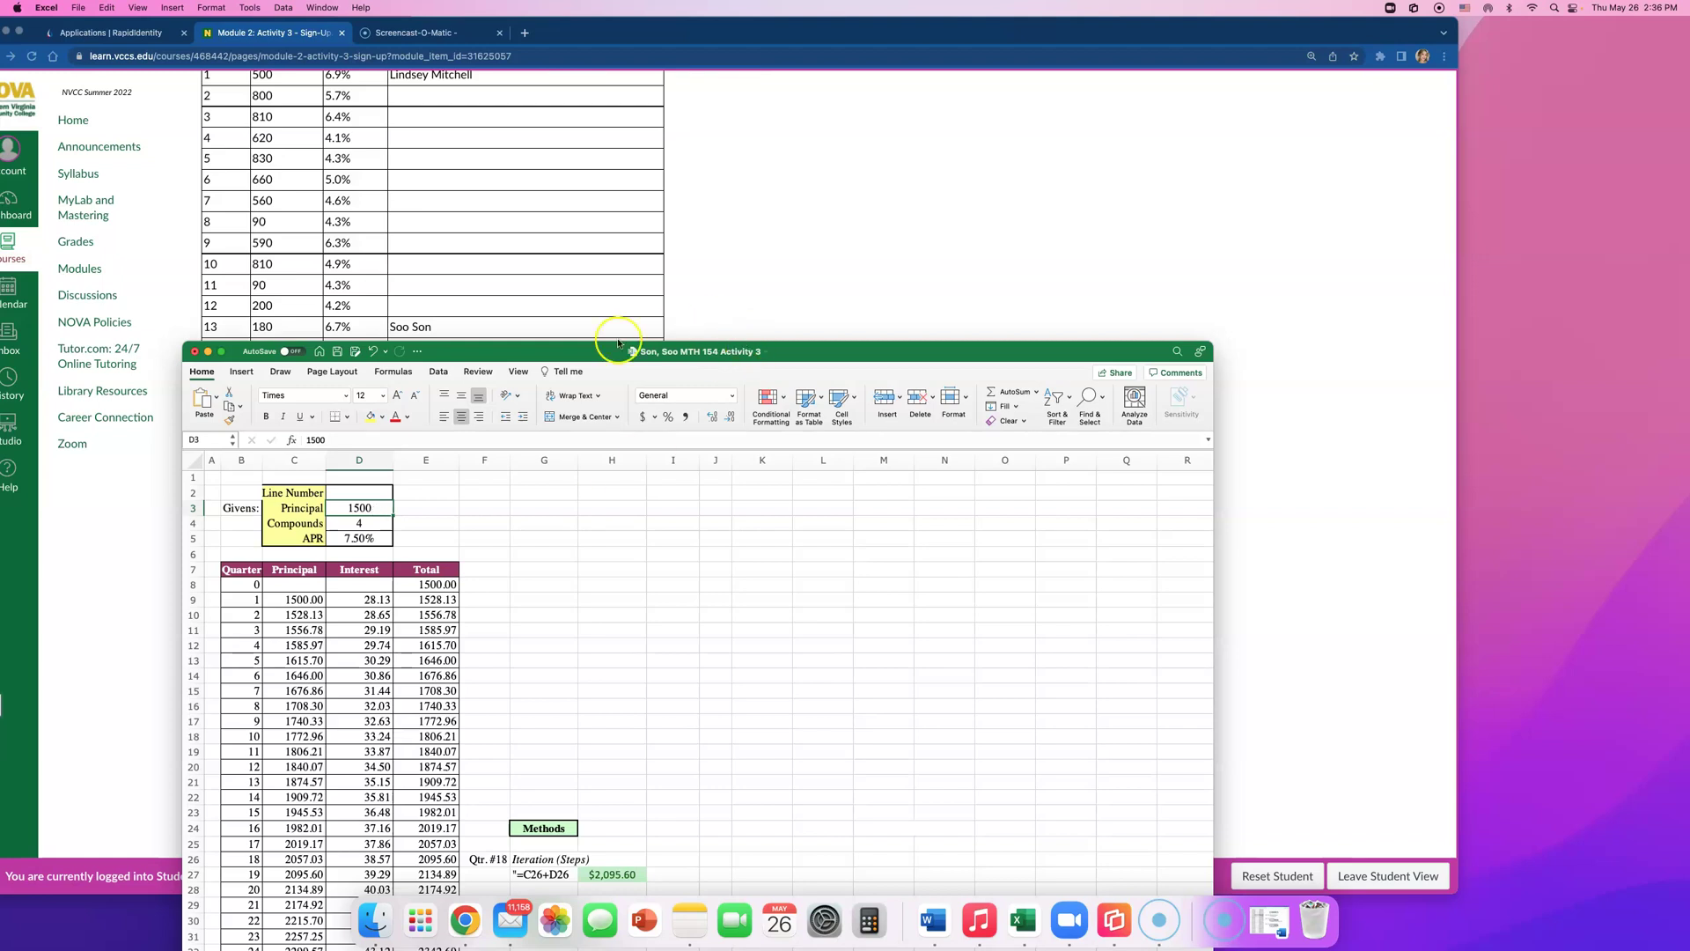
- Enter 180 as the principal in D3 and 6.7% as the APR in D5
left_click_drag(563, 352, 824, 56)
left_click(646, 226)
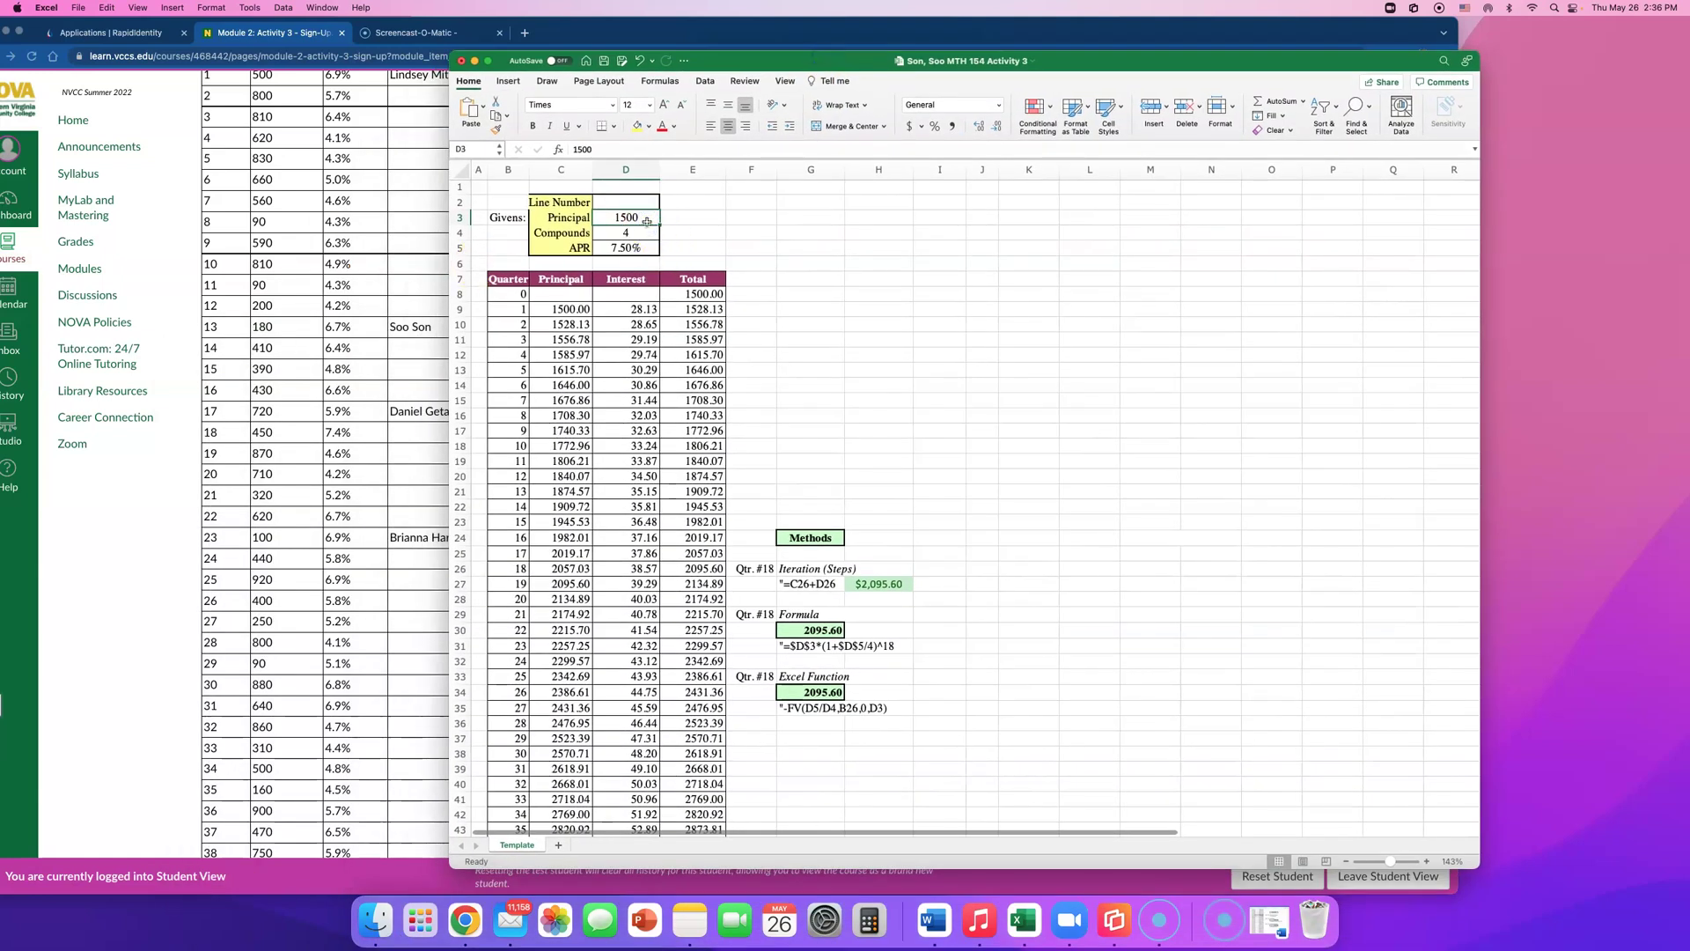
type("180")
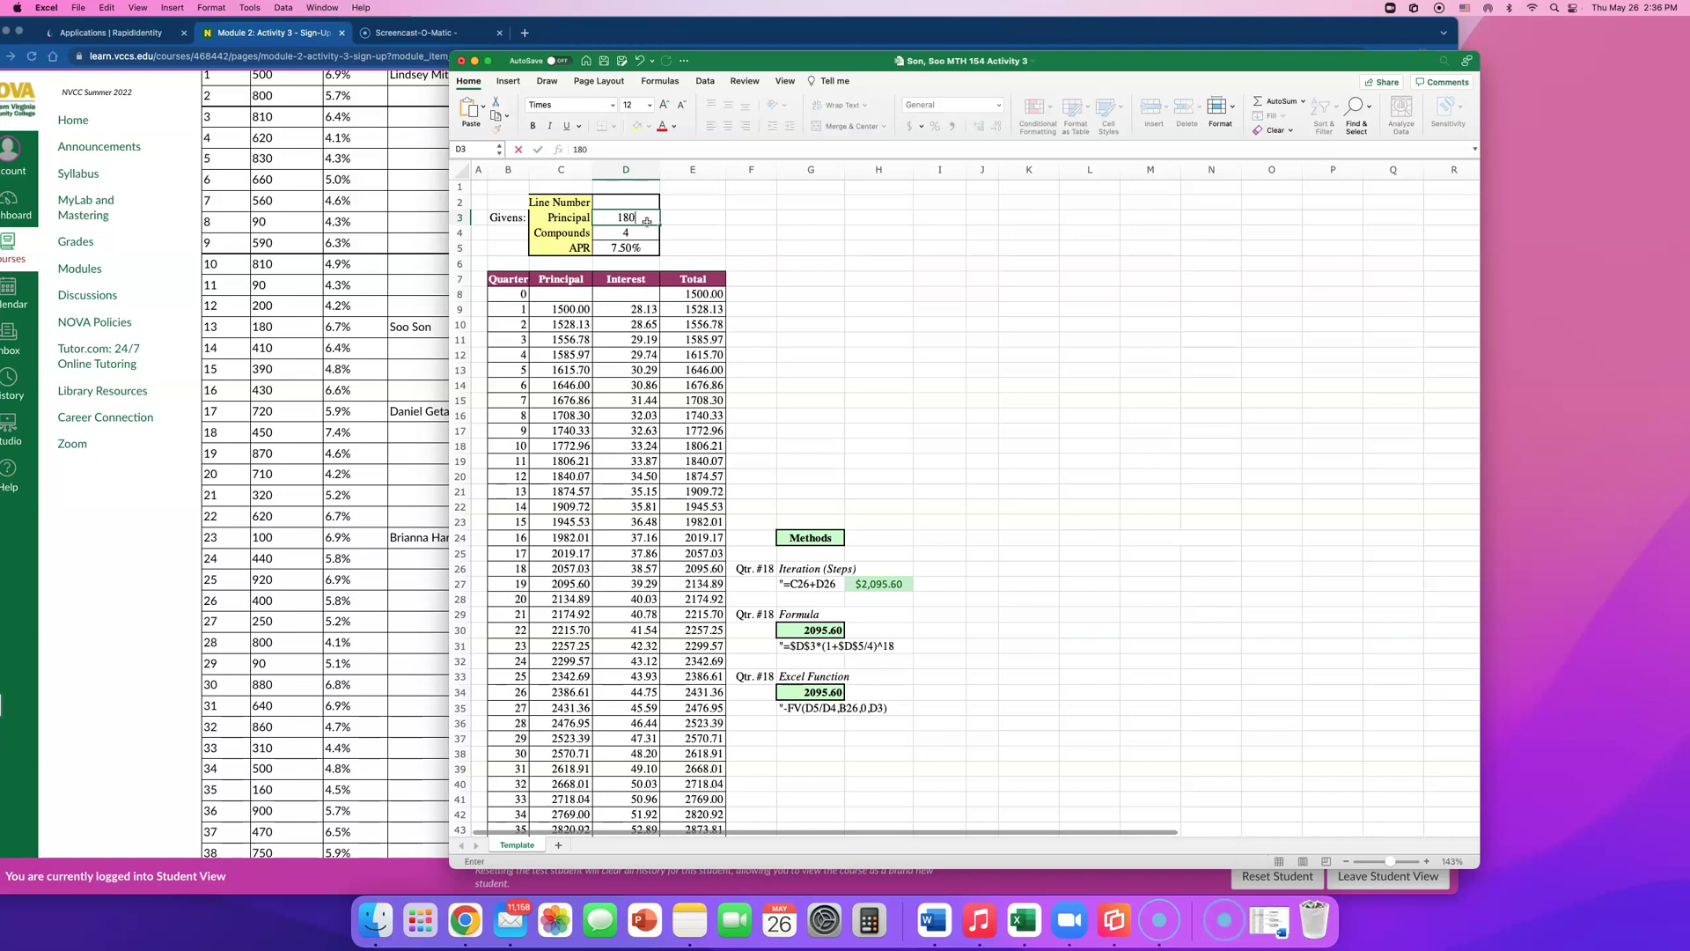
key("Return")
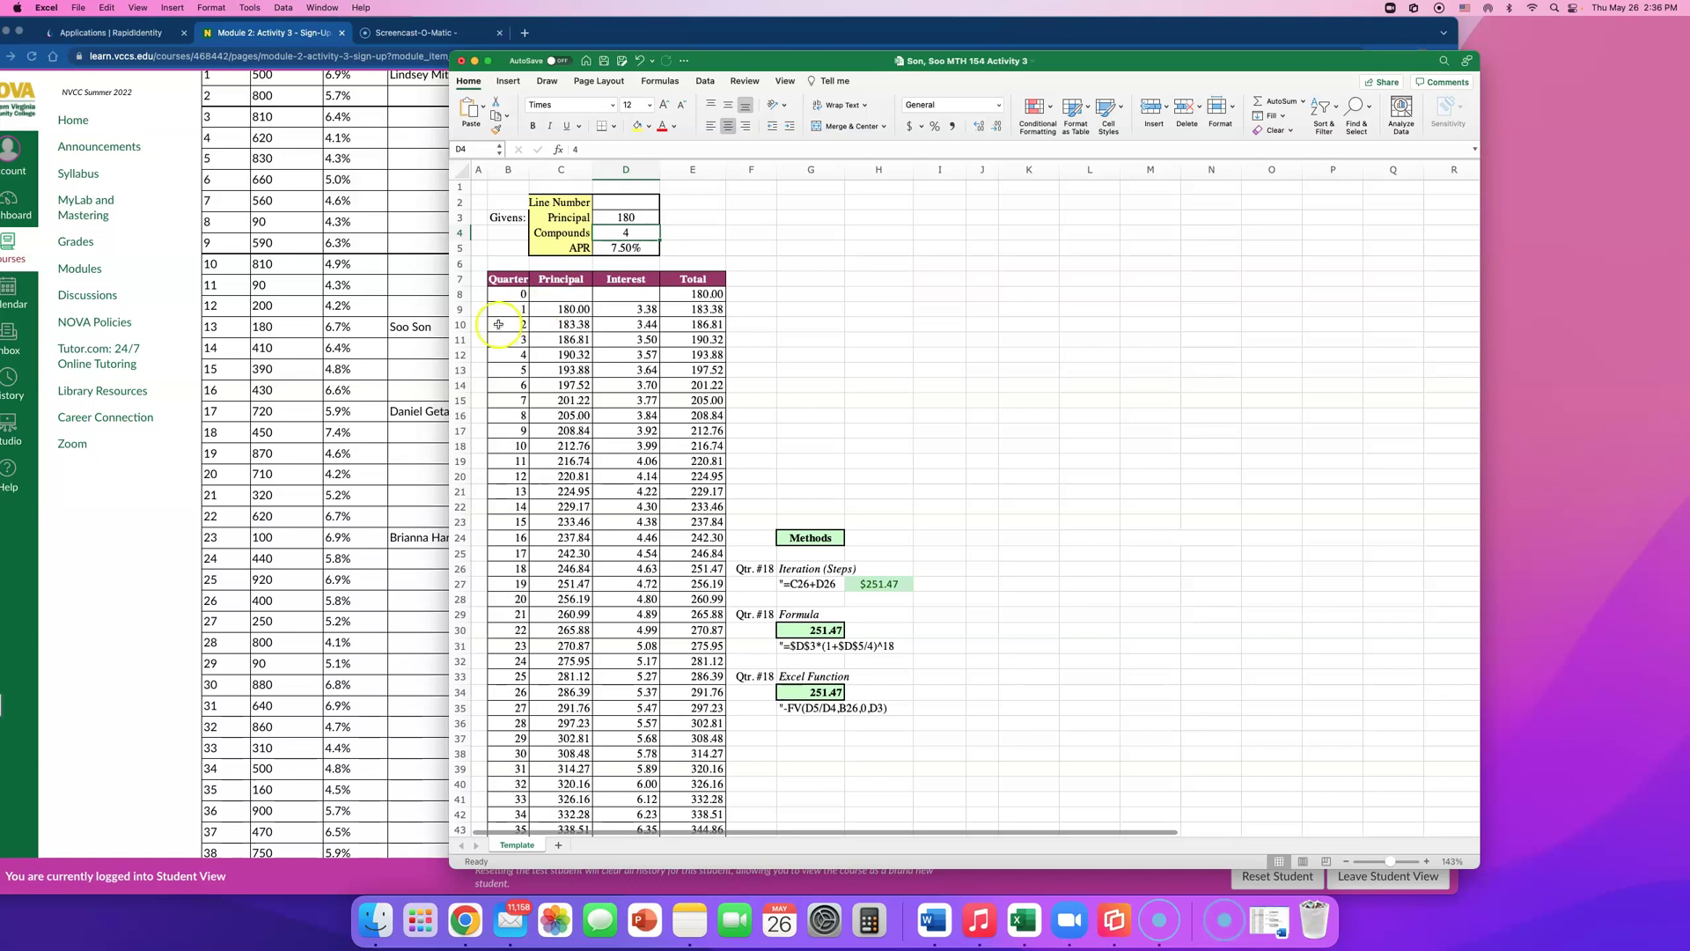
left_click(621, 250)
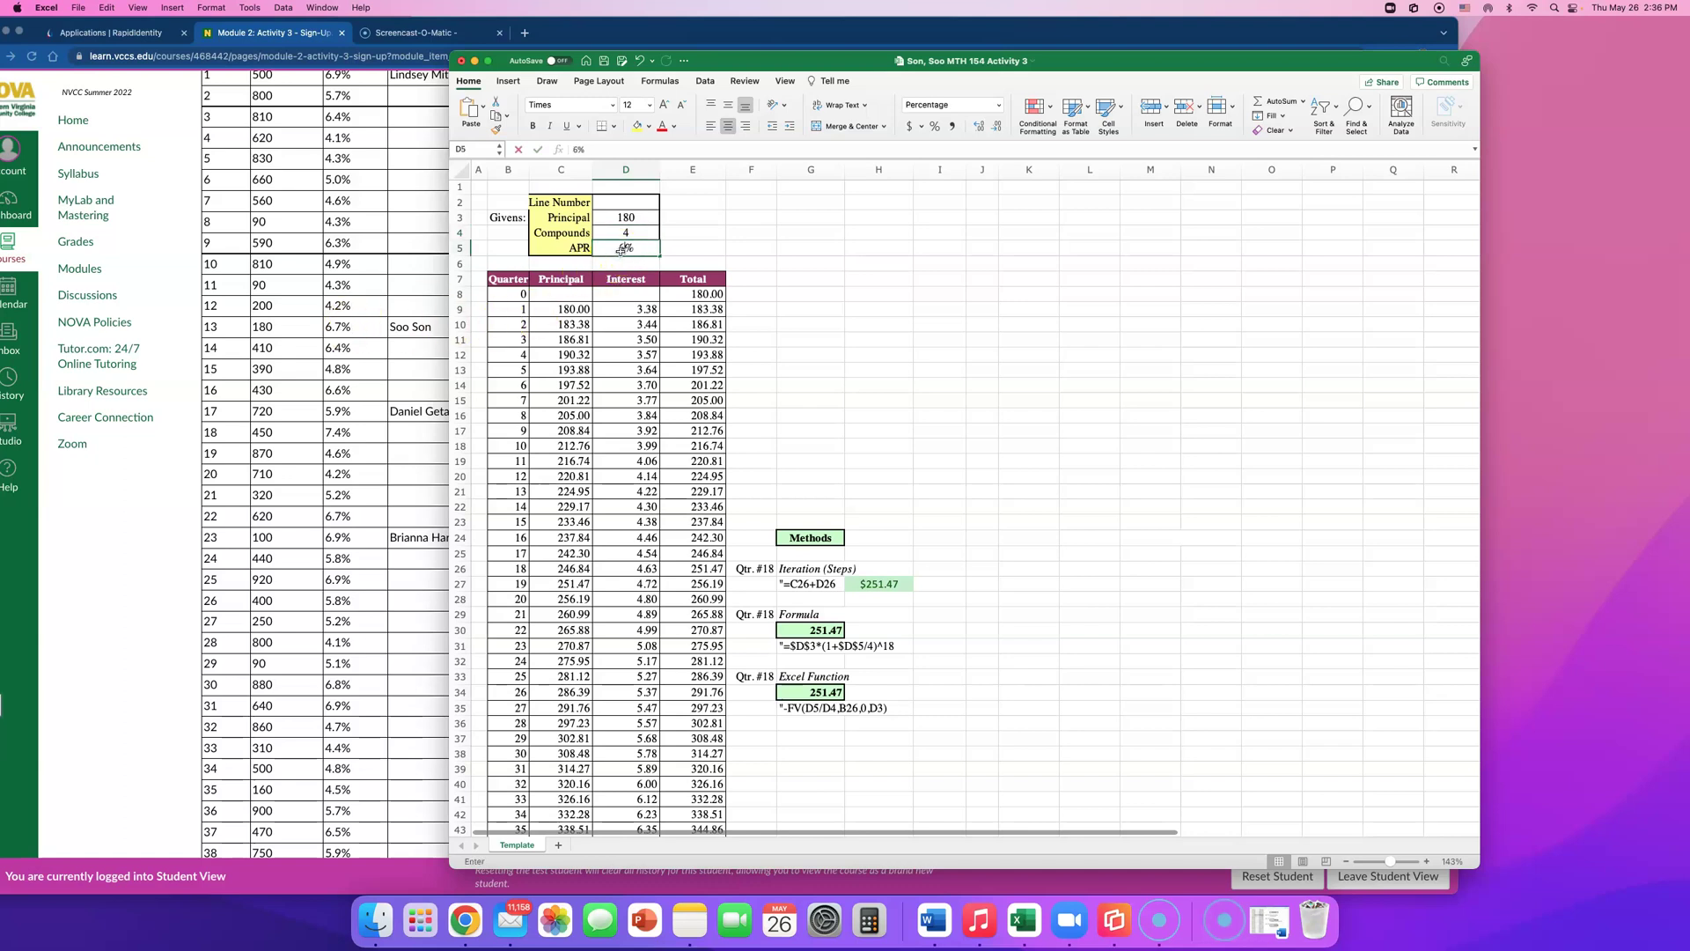
type("6.7%")
key("Return")
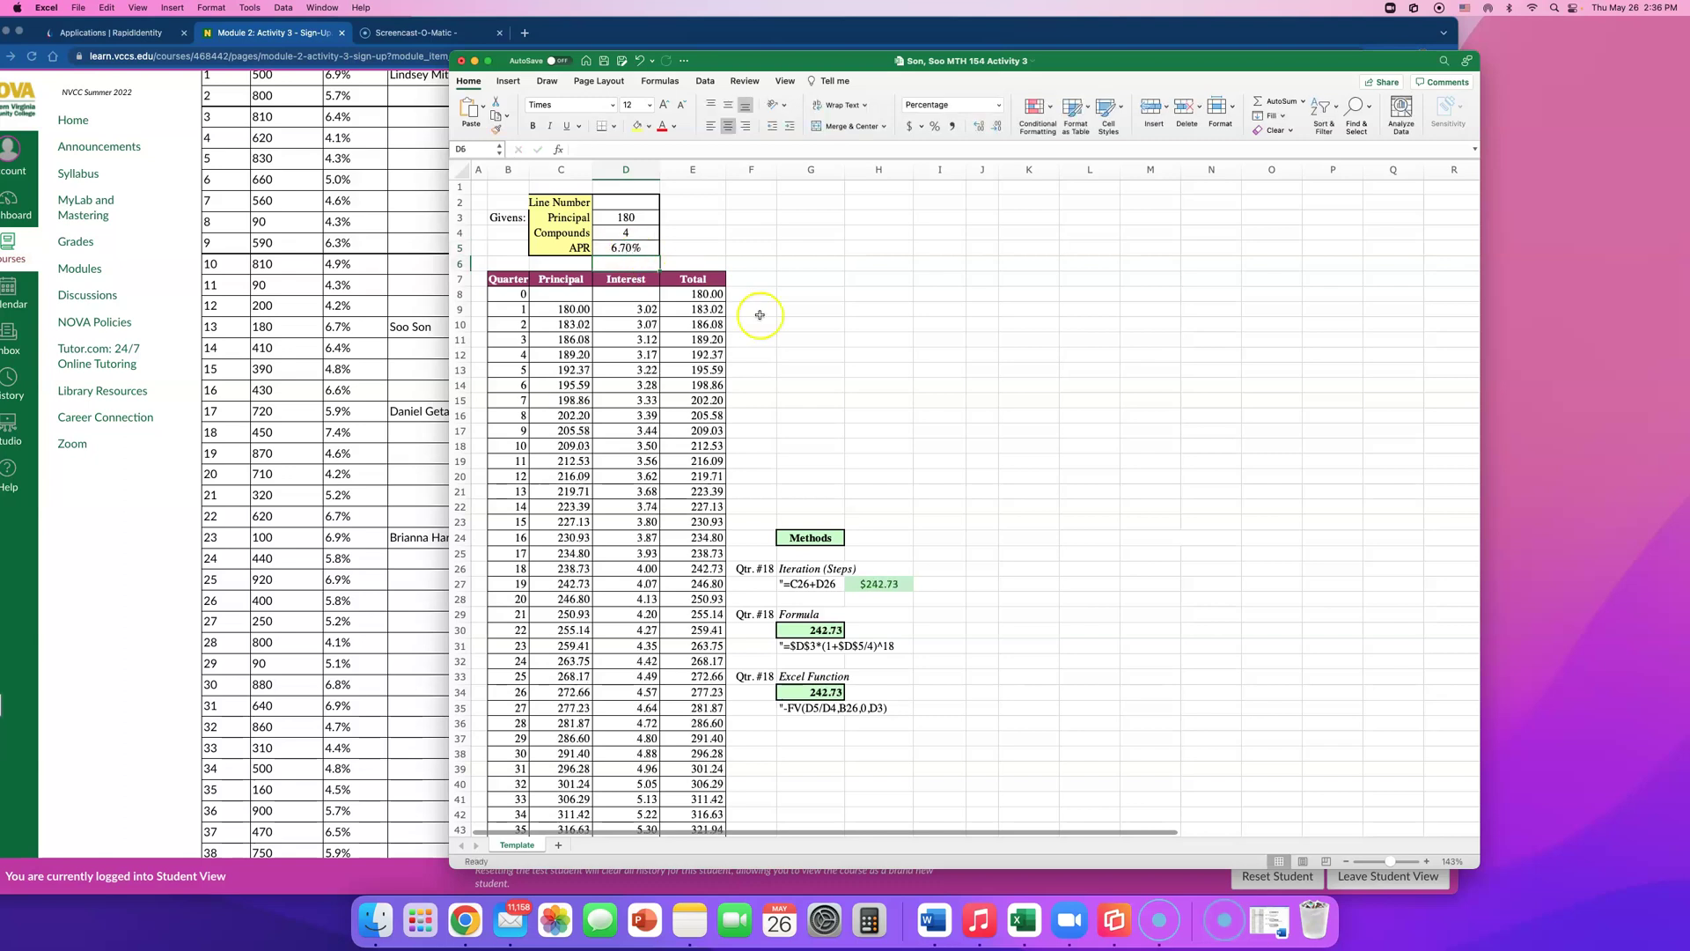
- Confirm the Iteration, Formula and Excel Function results in H27, G30 and G34 all show 242.73
scroll(828, 408, "down", 5)
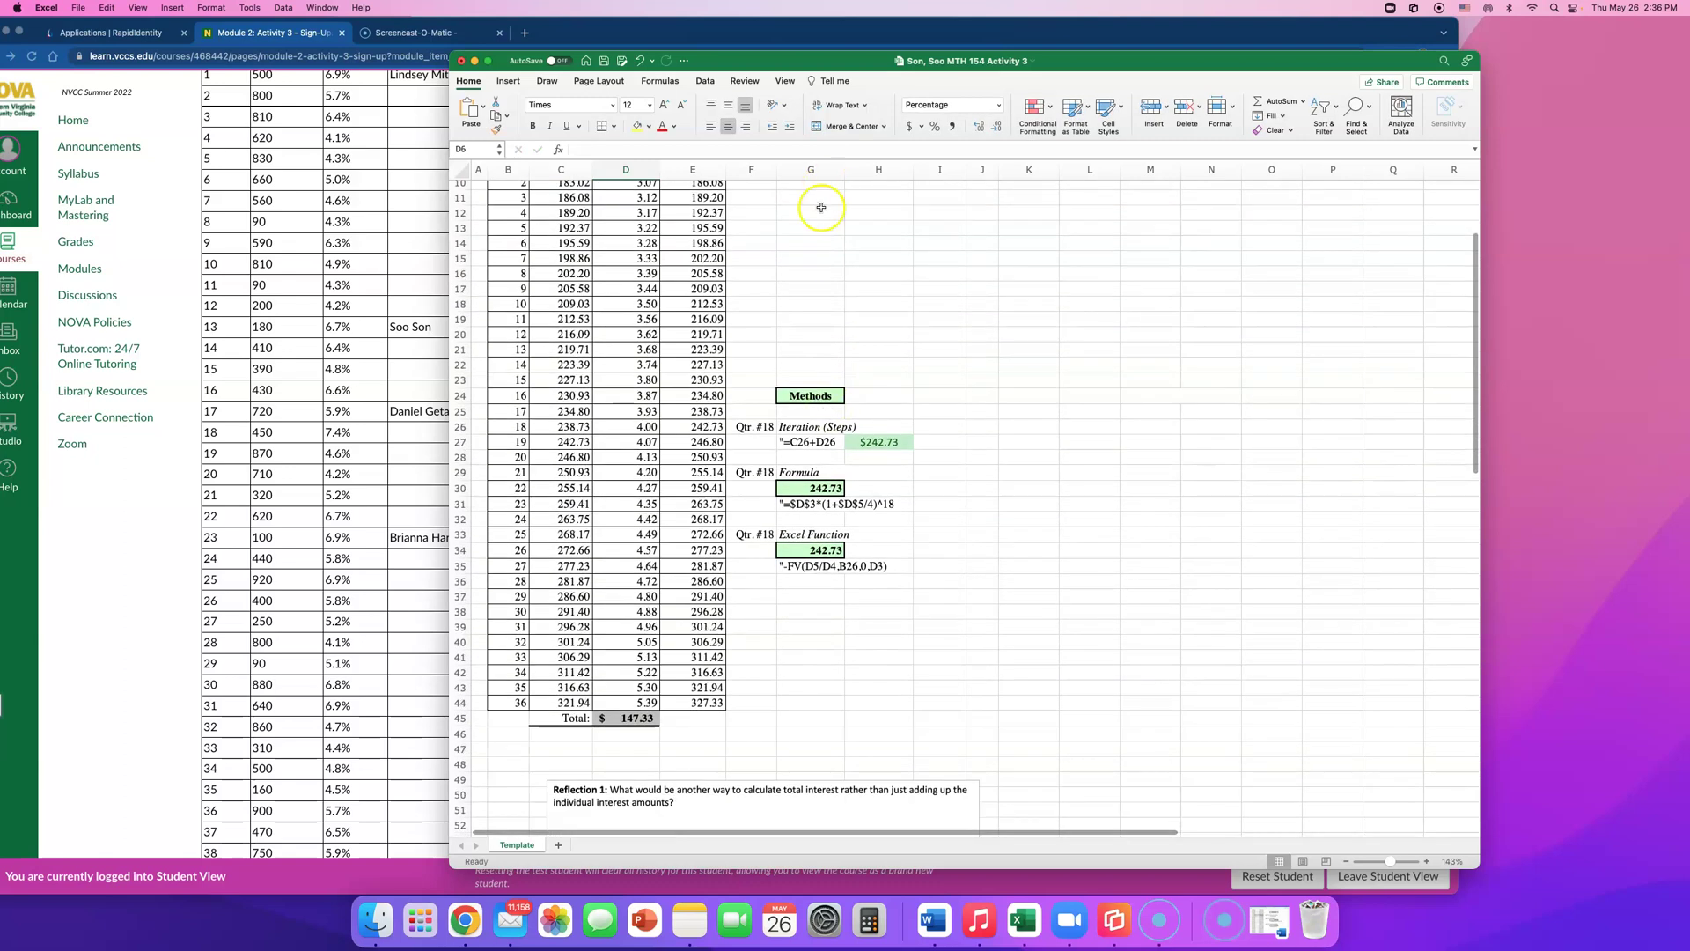
left_click_drag(1391, 861, 1403, 861)
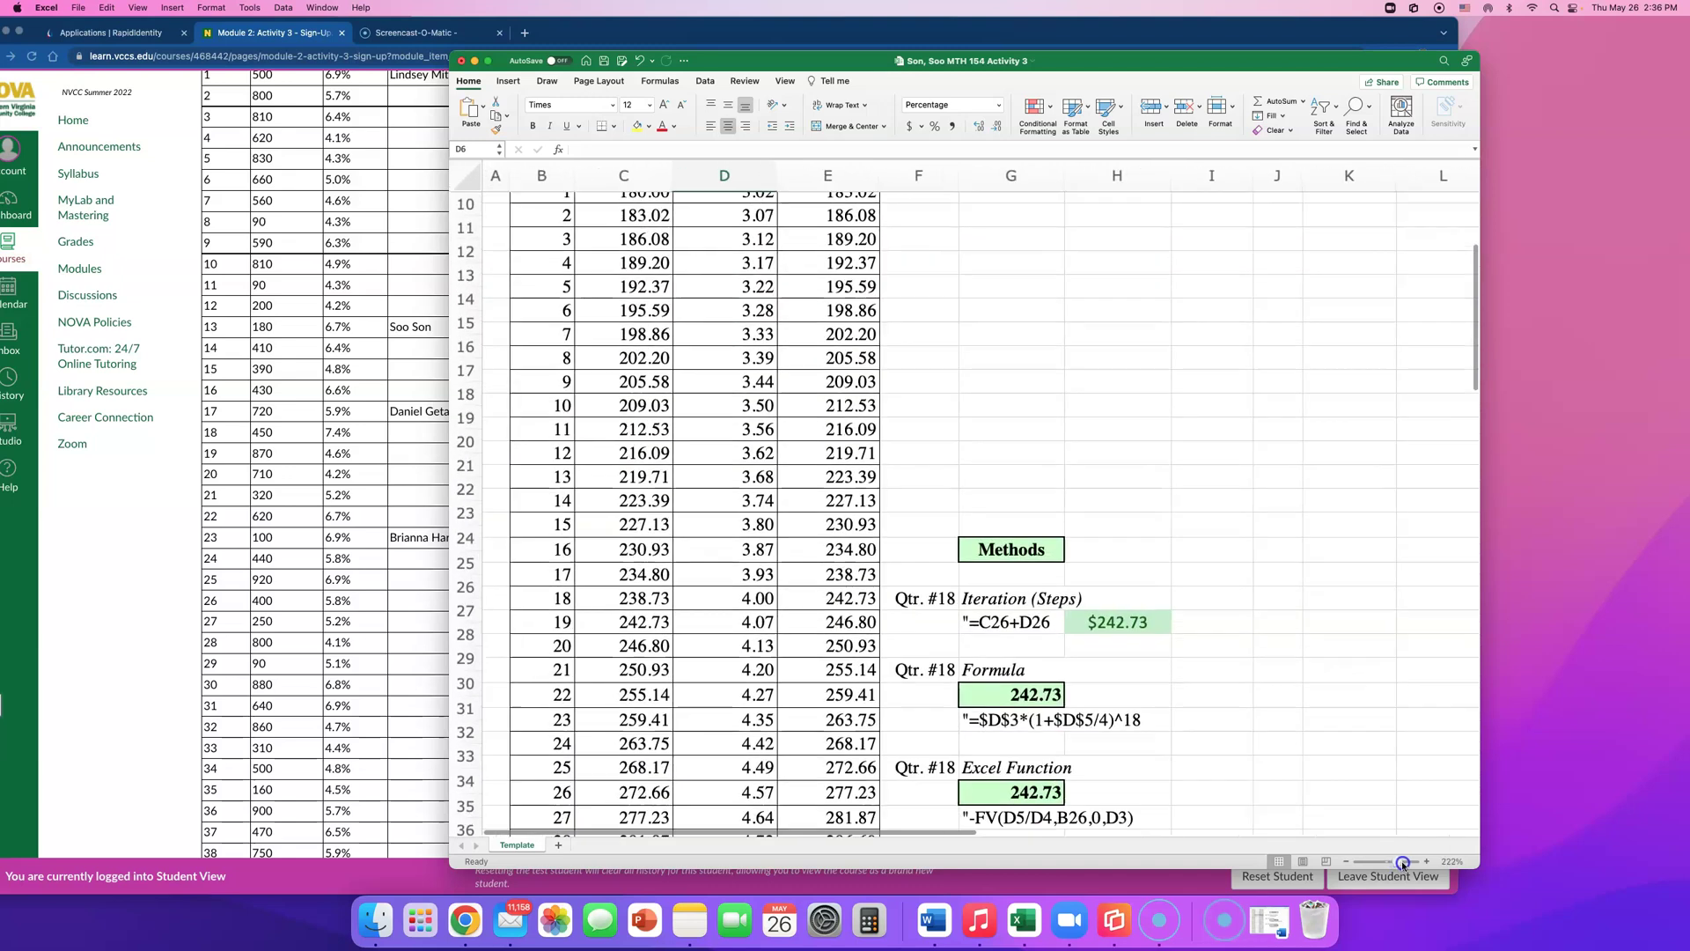
scroll(1301, 775, "down", 4)
scroll(1301, 775, "right", 2)
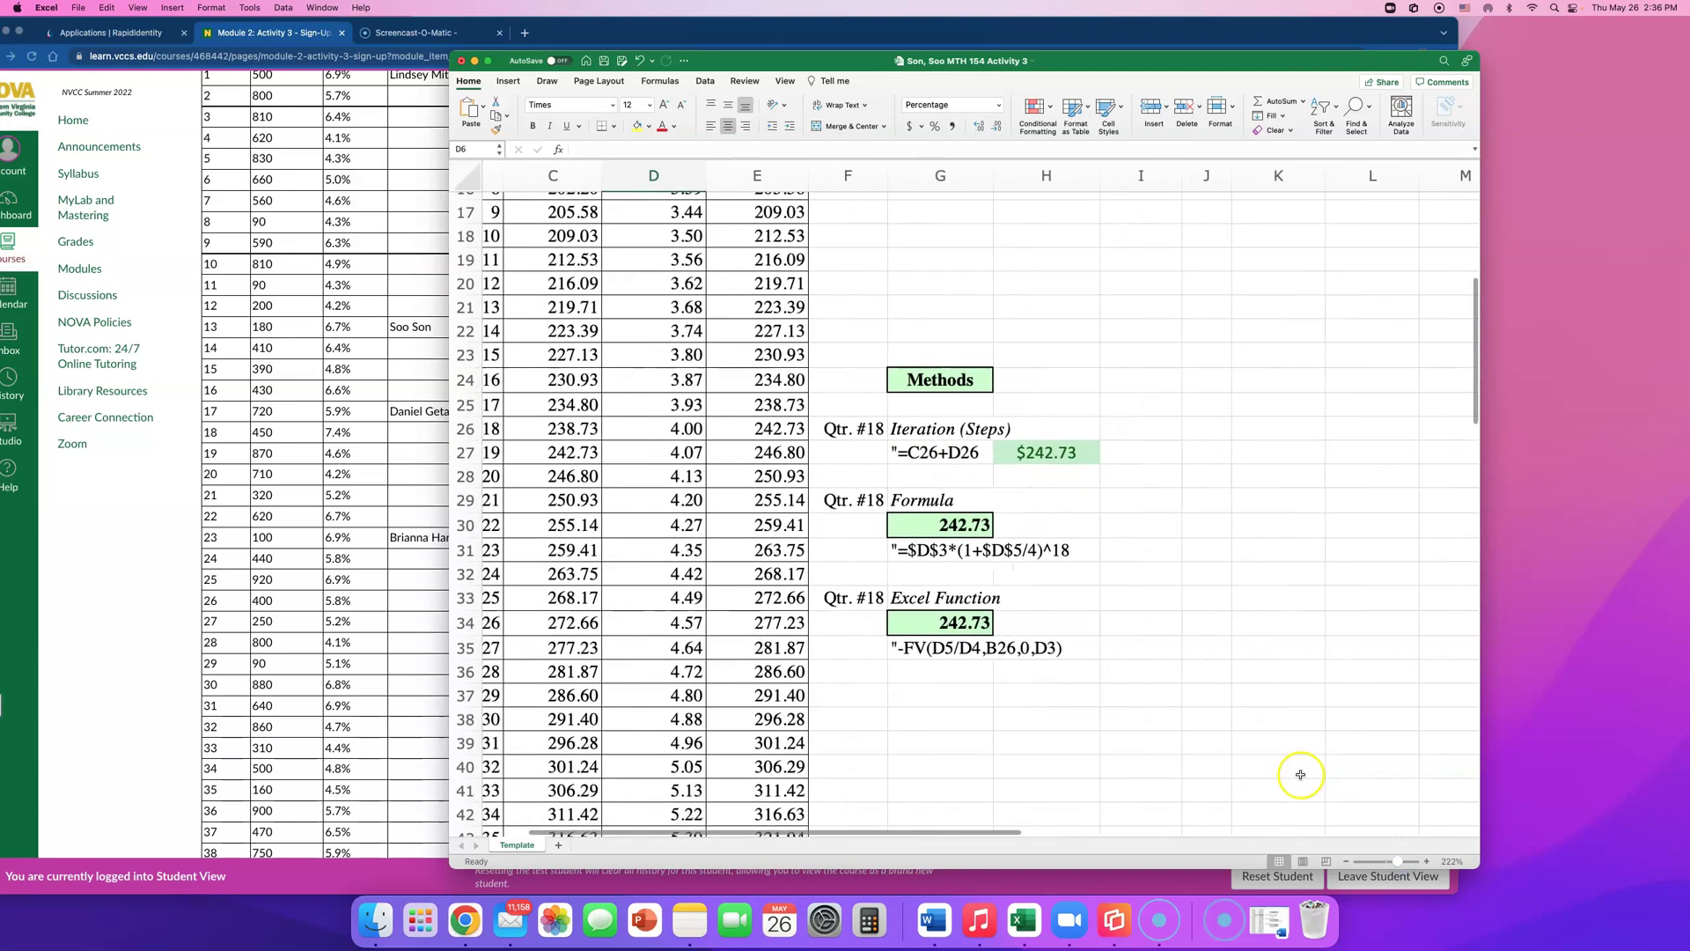
left_click(1058, 459)
left_click(957, 531)
left_click(960, 626)
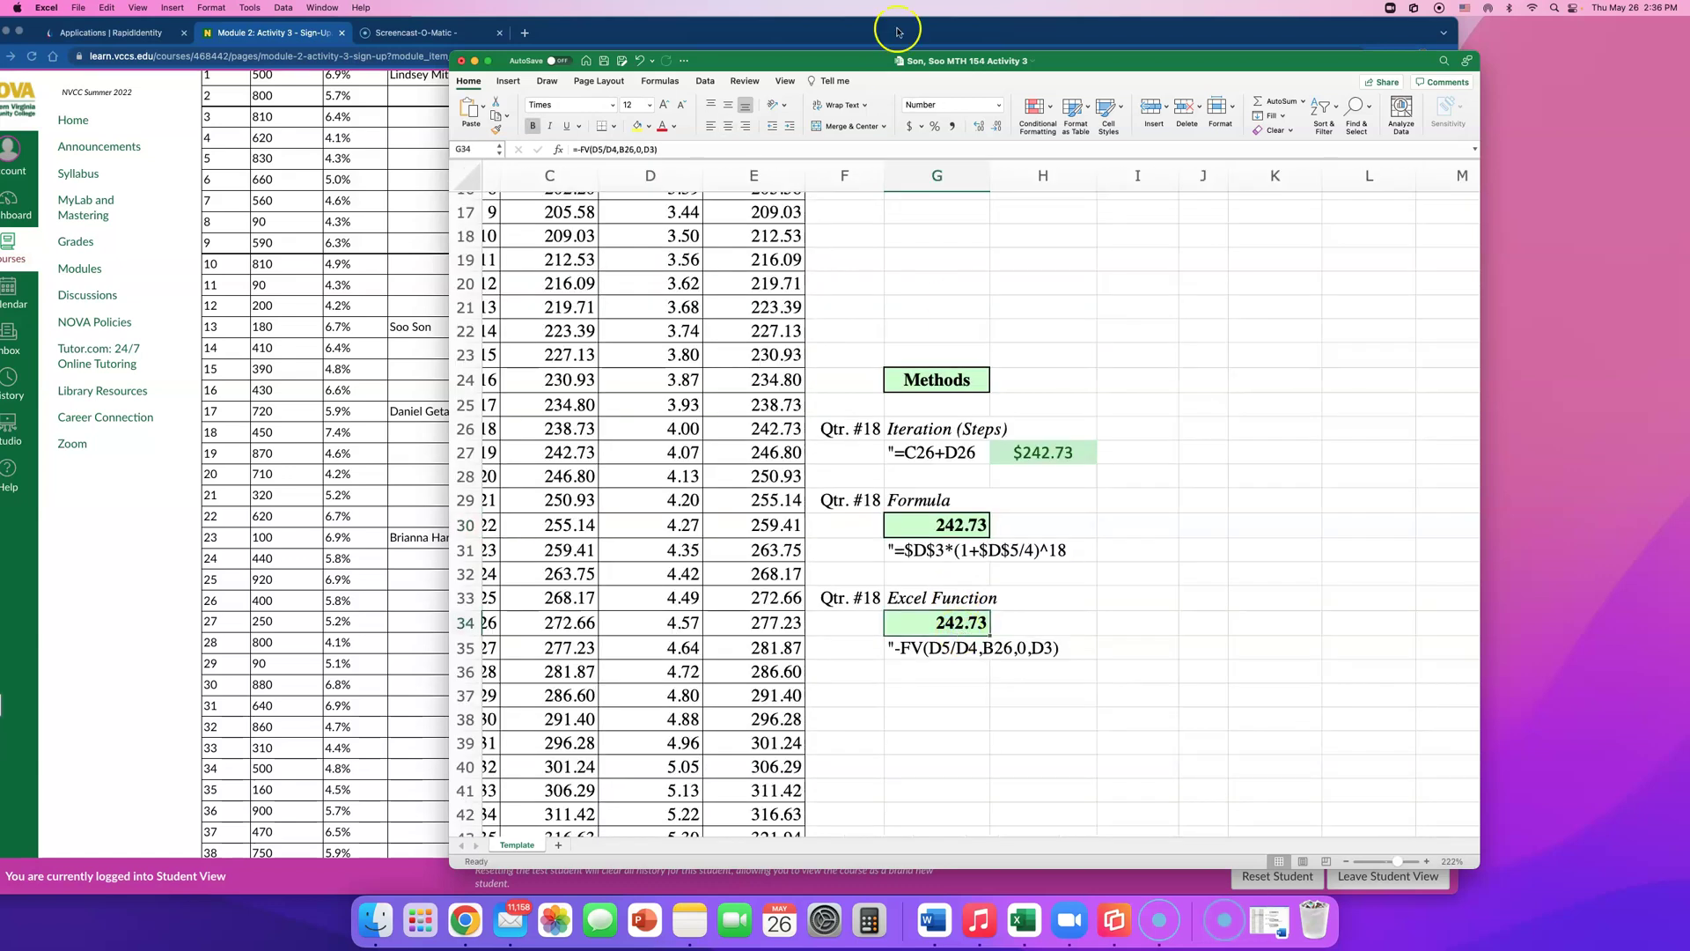
- Test the givens with a principal of 500 and an APR of 6.9%
left_click_drag(1087, 61, 1170, 53)
scroll(446, 309, "up", 5)
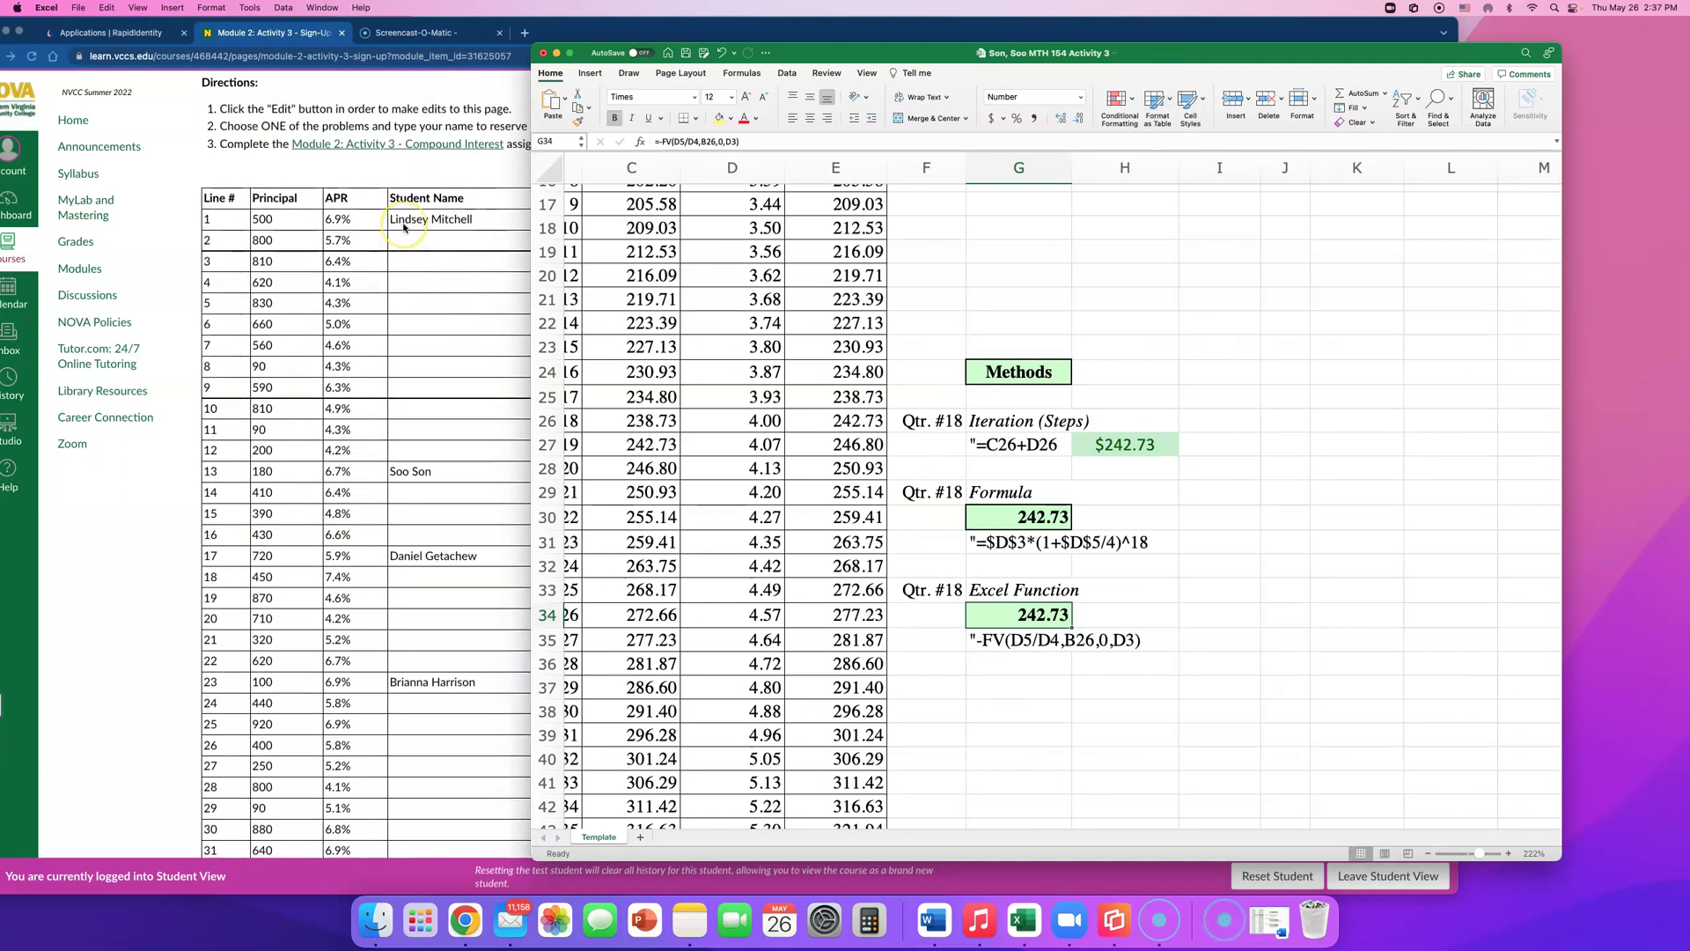
scroll(890, 430, "up", 10)
left_click(708, 248)
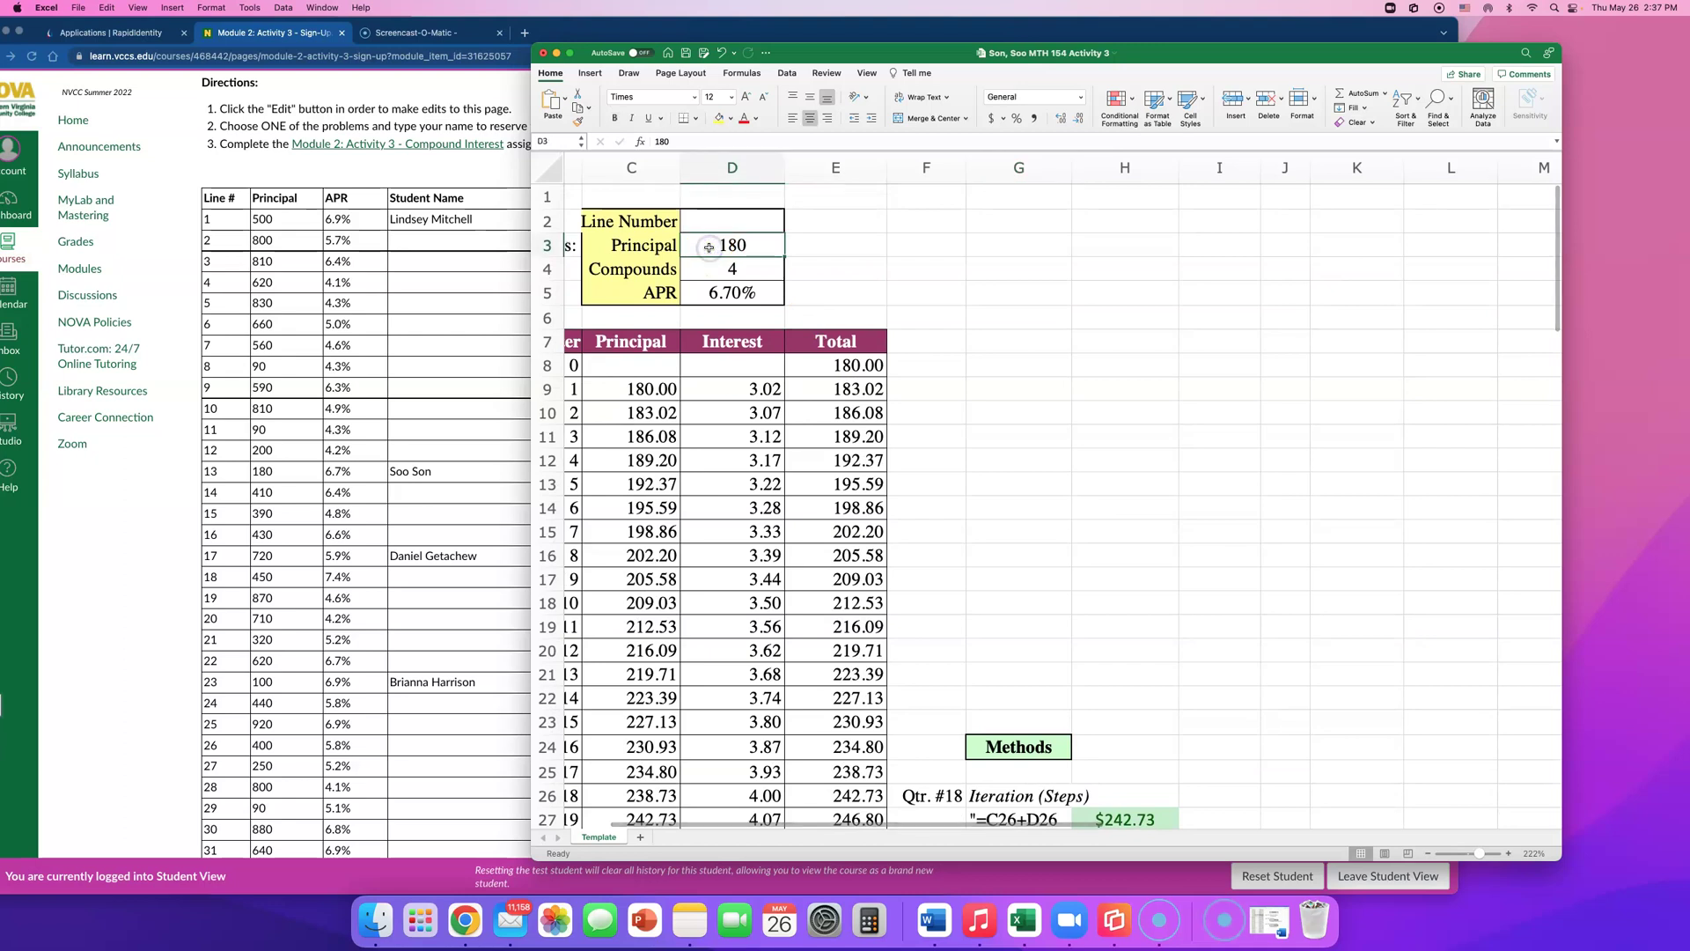
type("50")
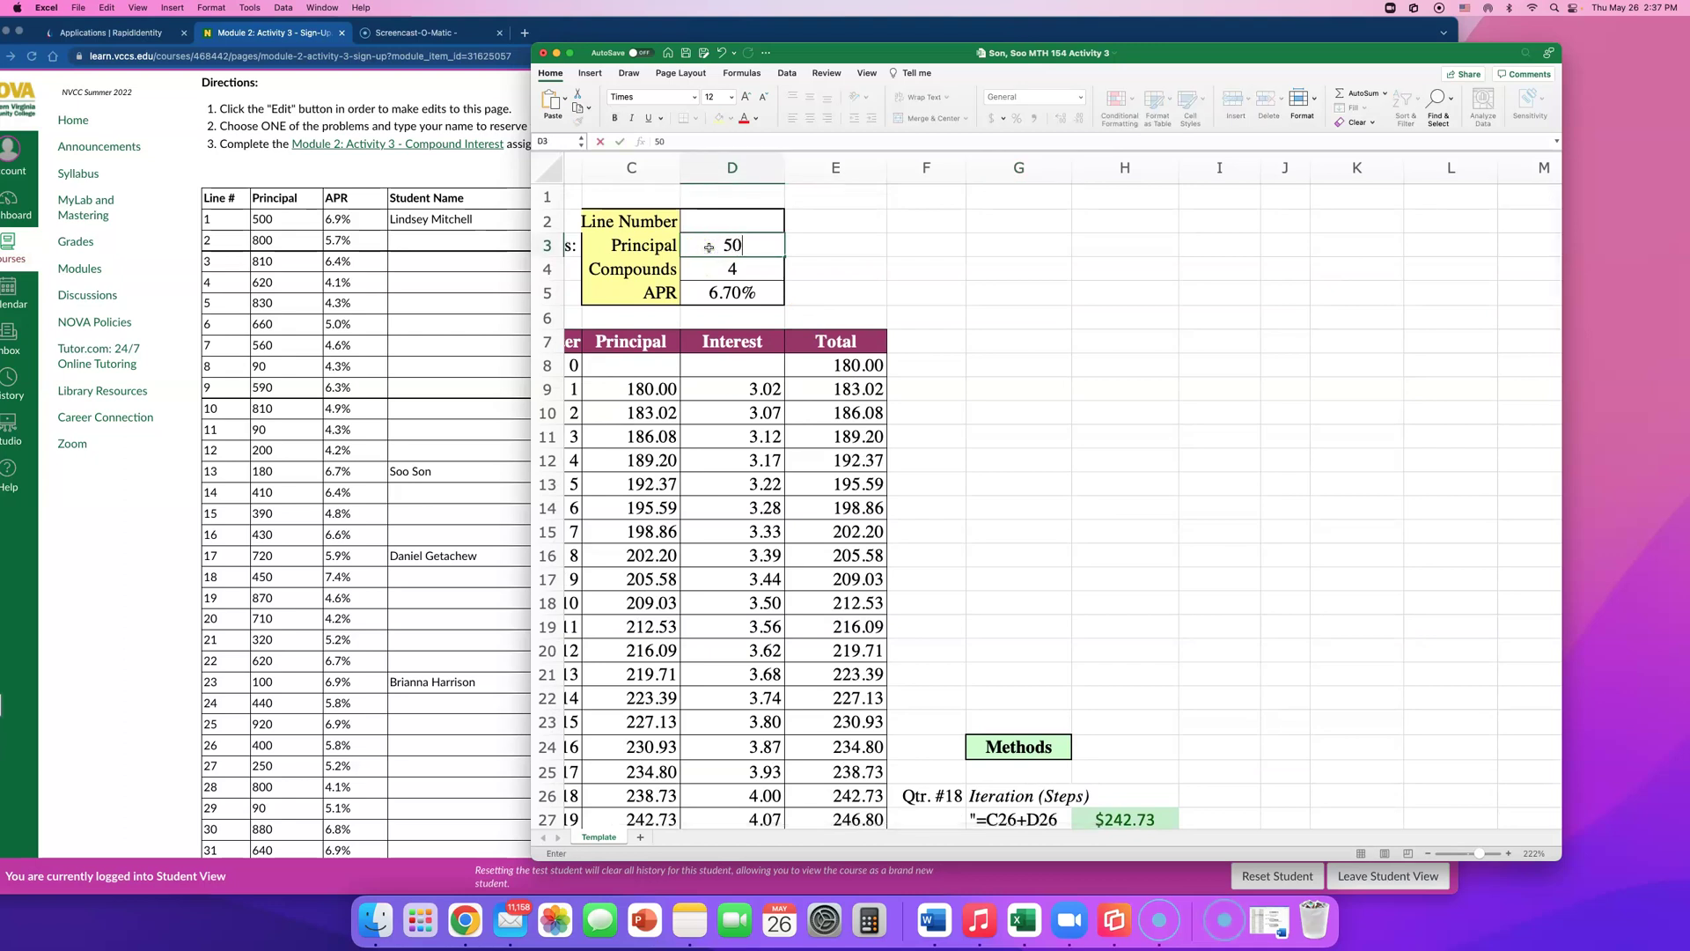
type("0")
key("Return")
left_click(720, 293)
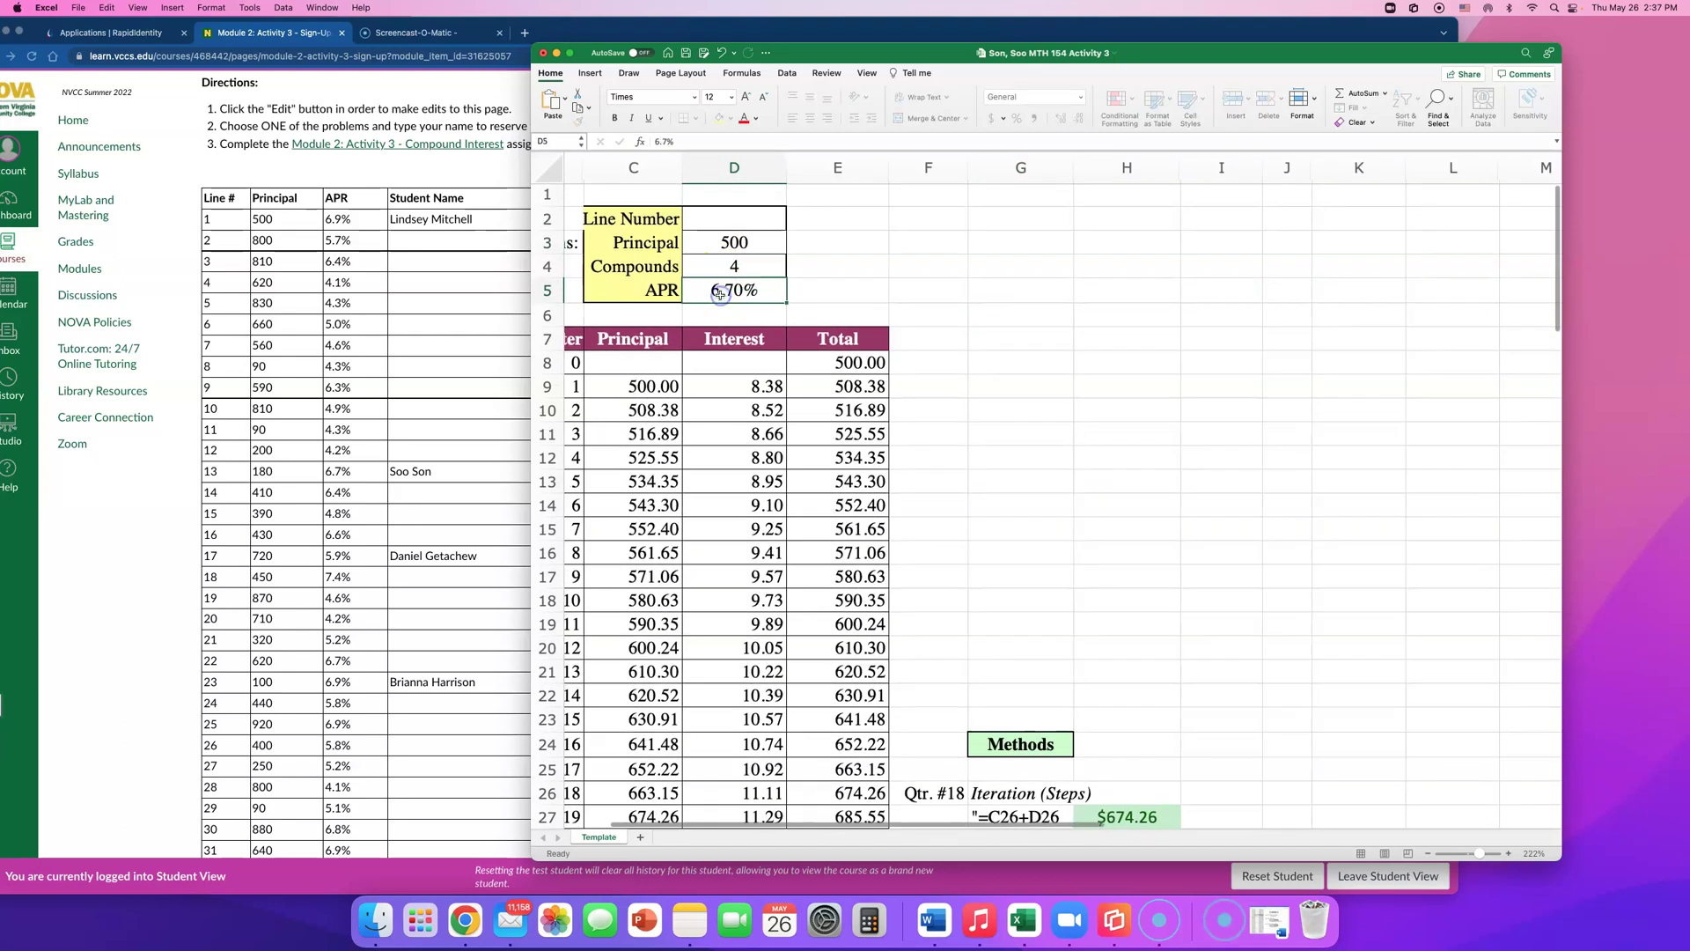
type("6.9")
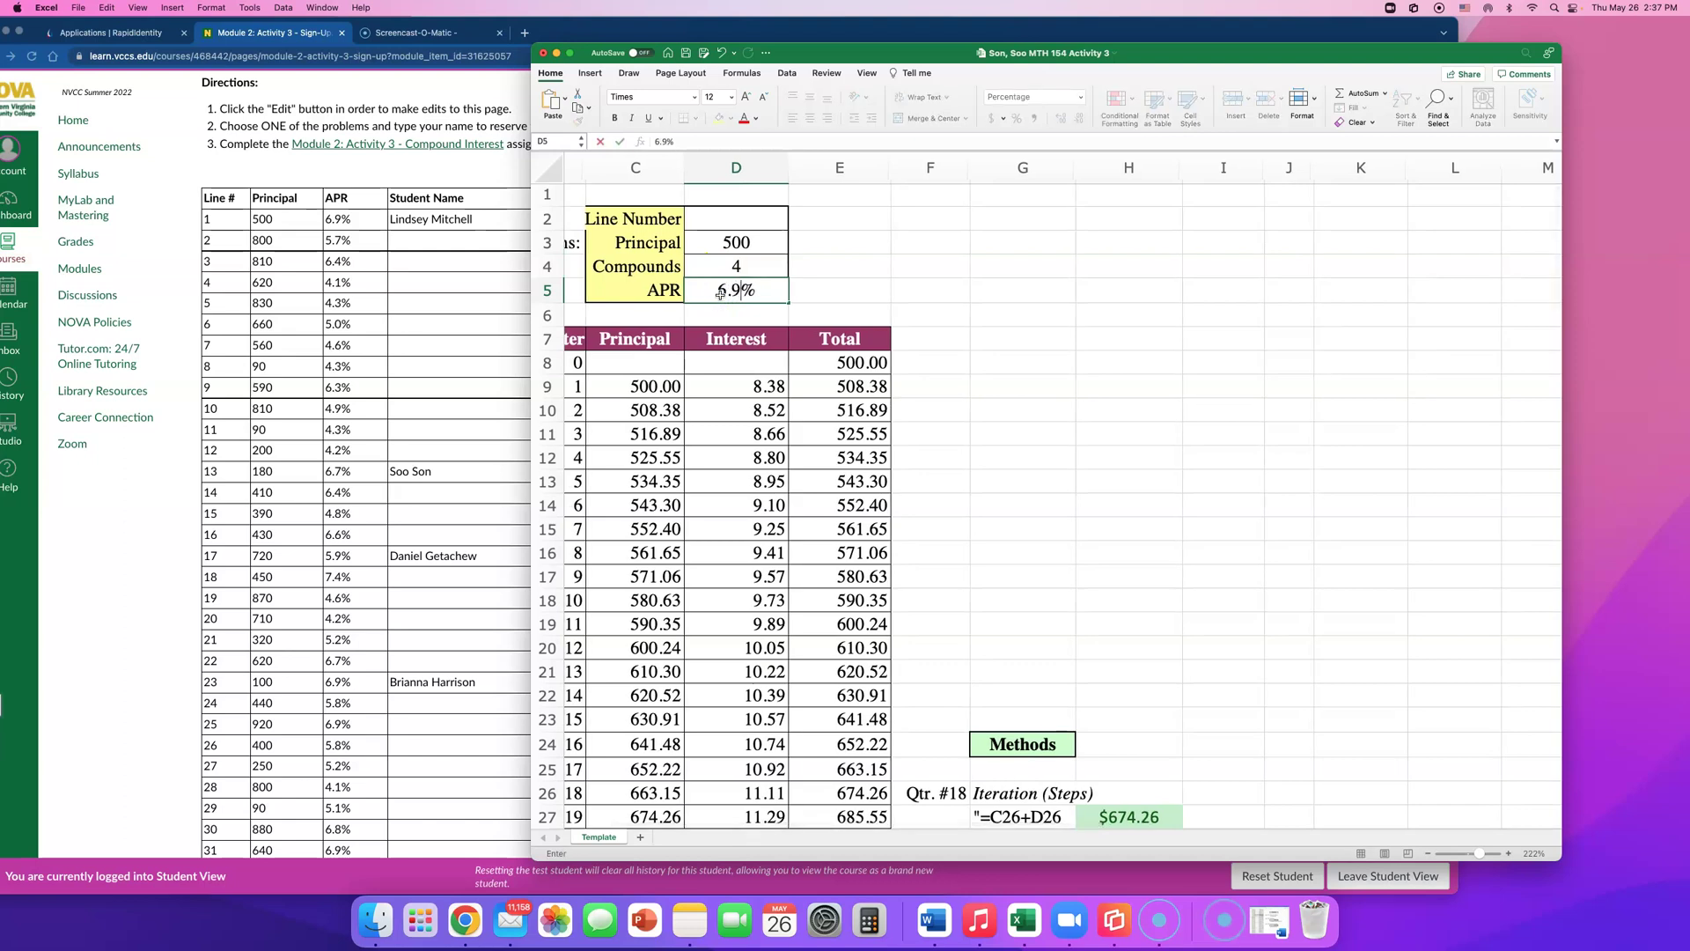
left_click(1055, 425)
- Change the principal to 720 and the APR to 5.9%, giving 937.12 for Qtr. #18
scroll(1055, 425, "down", 5)
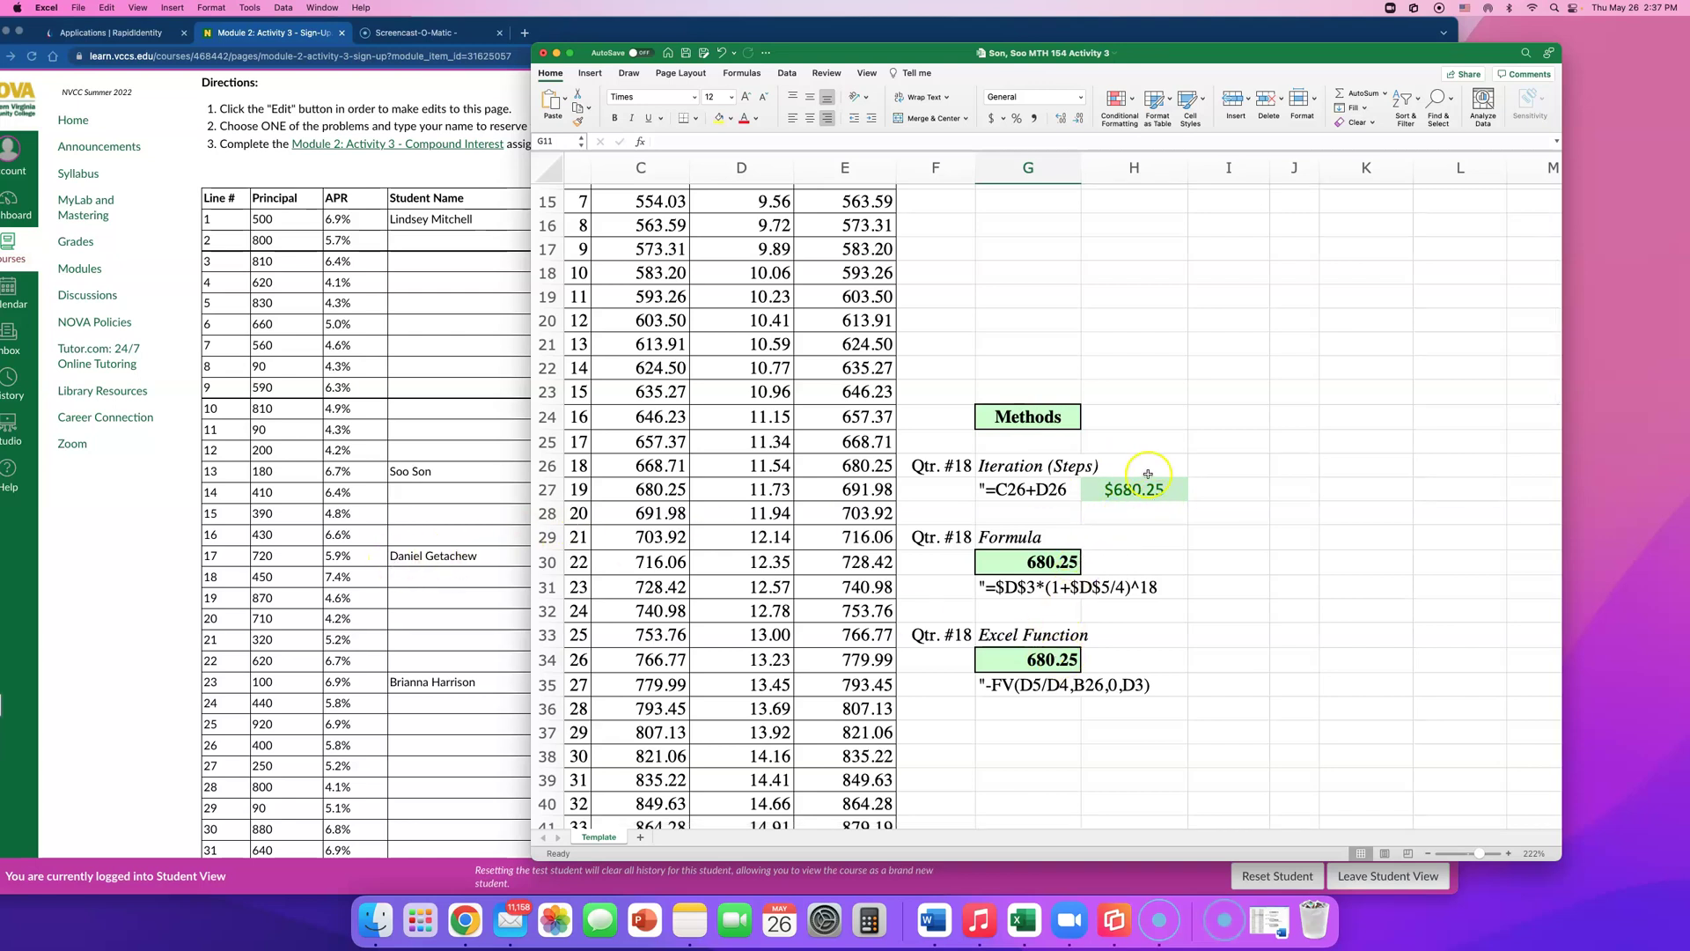
scroll(1144, 466, "up", 10)
left_click(763, 248)
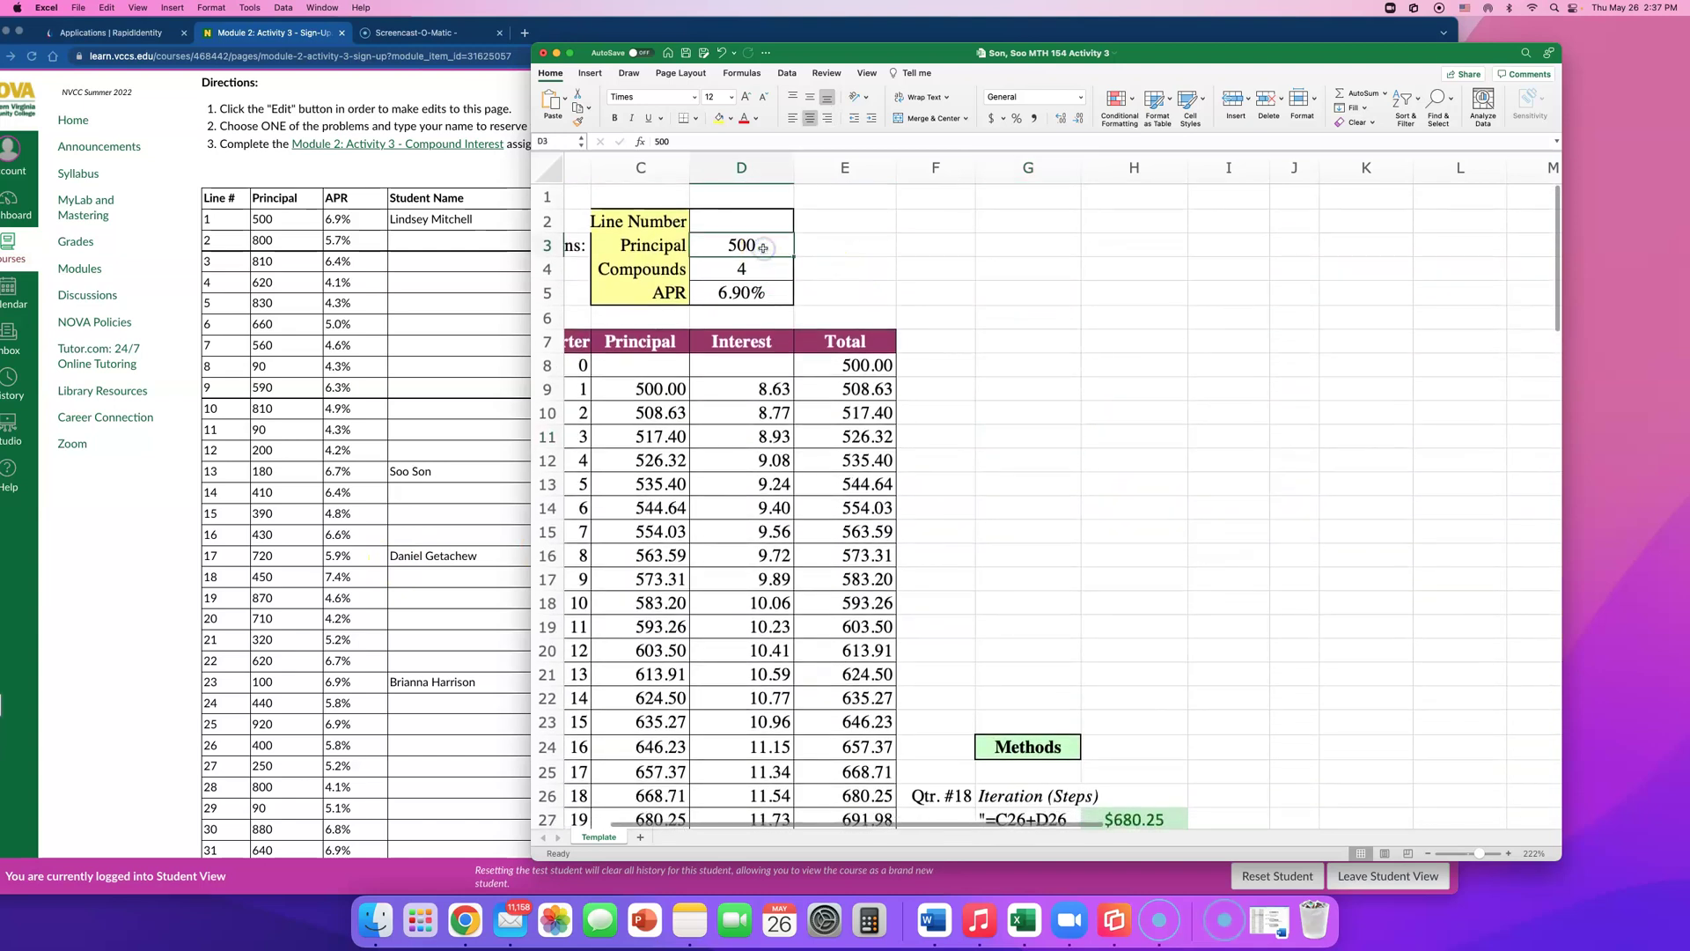
type("720")
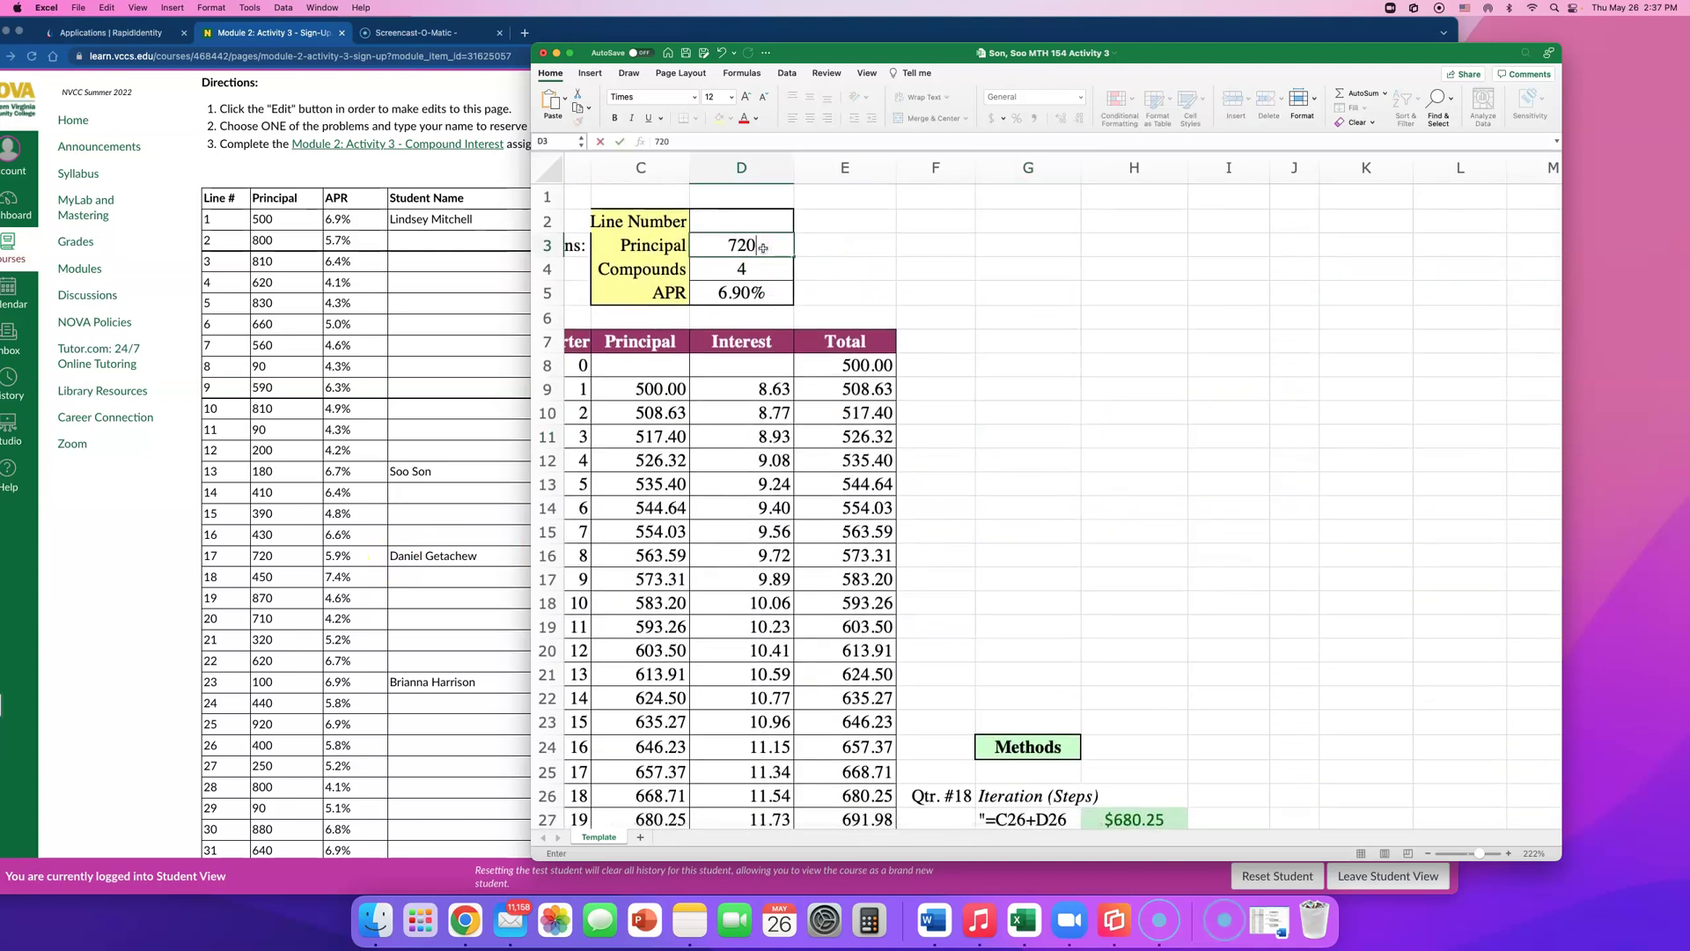
left_click(749, 296)
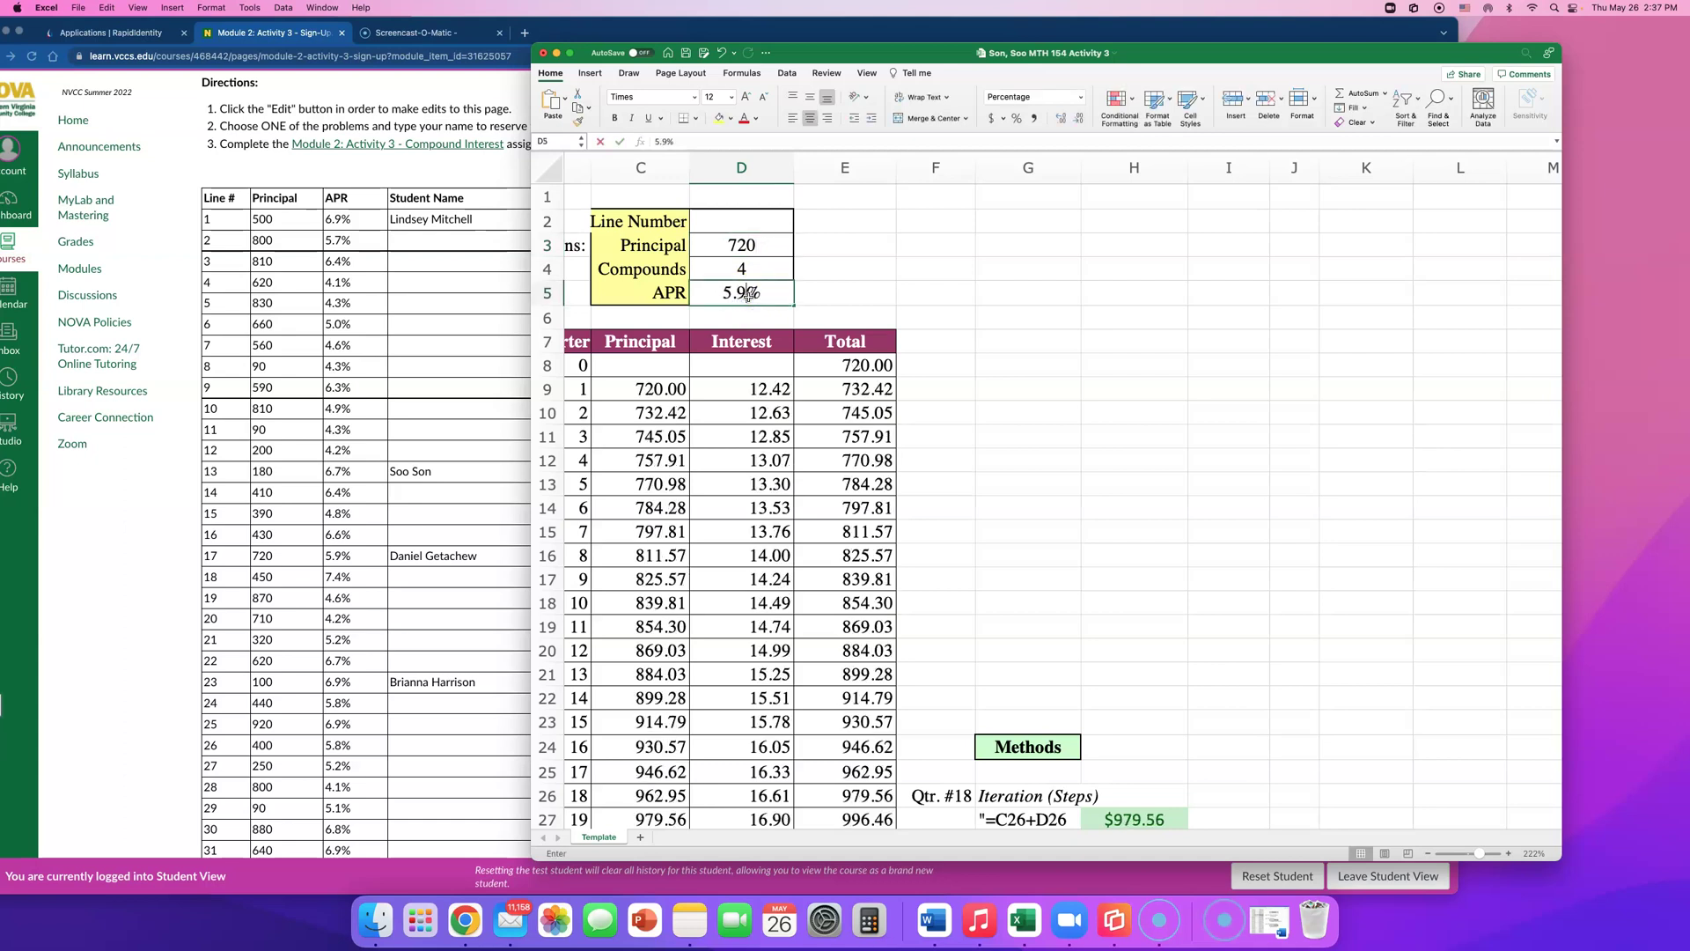
left_click(1027, 436)
- Enter principal 100 and APR 6.90%, then check all three Methods read 136.05
scroll(1027, 440, "down", 8)
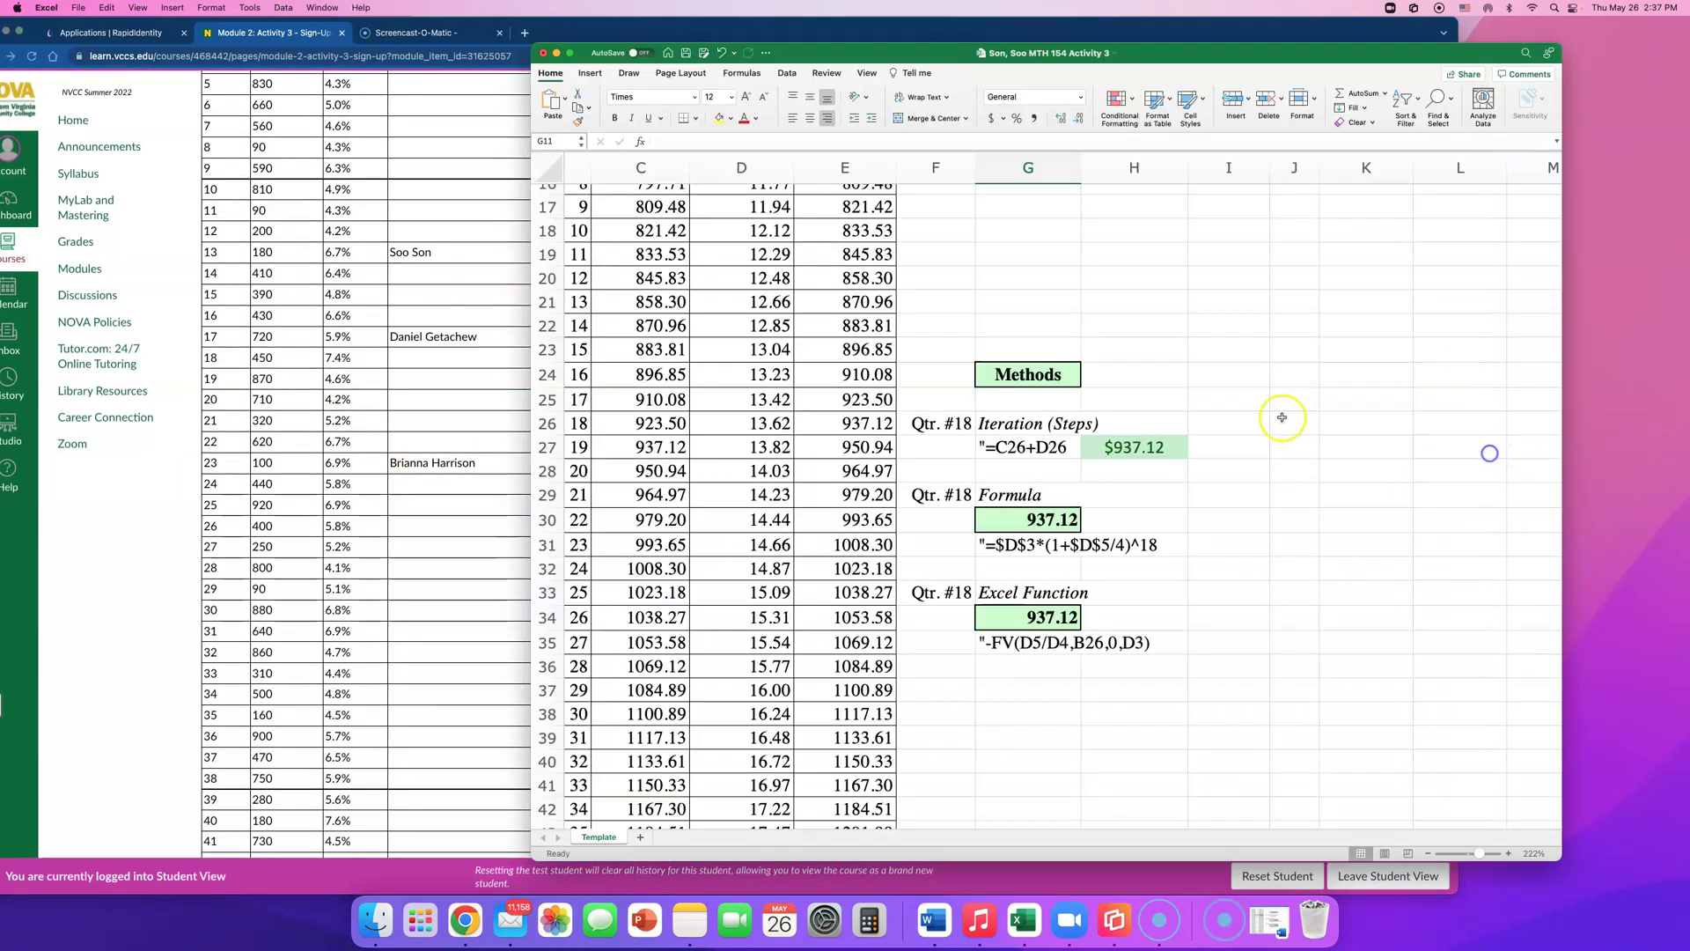
scroll(974, 378, "up", 5)
left_click_drag(741, 627, 729, 254)
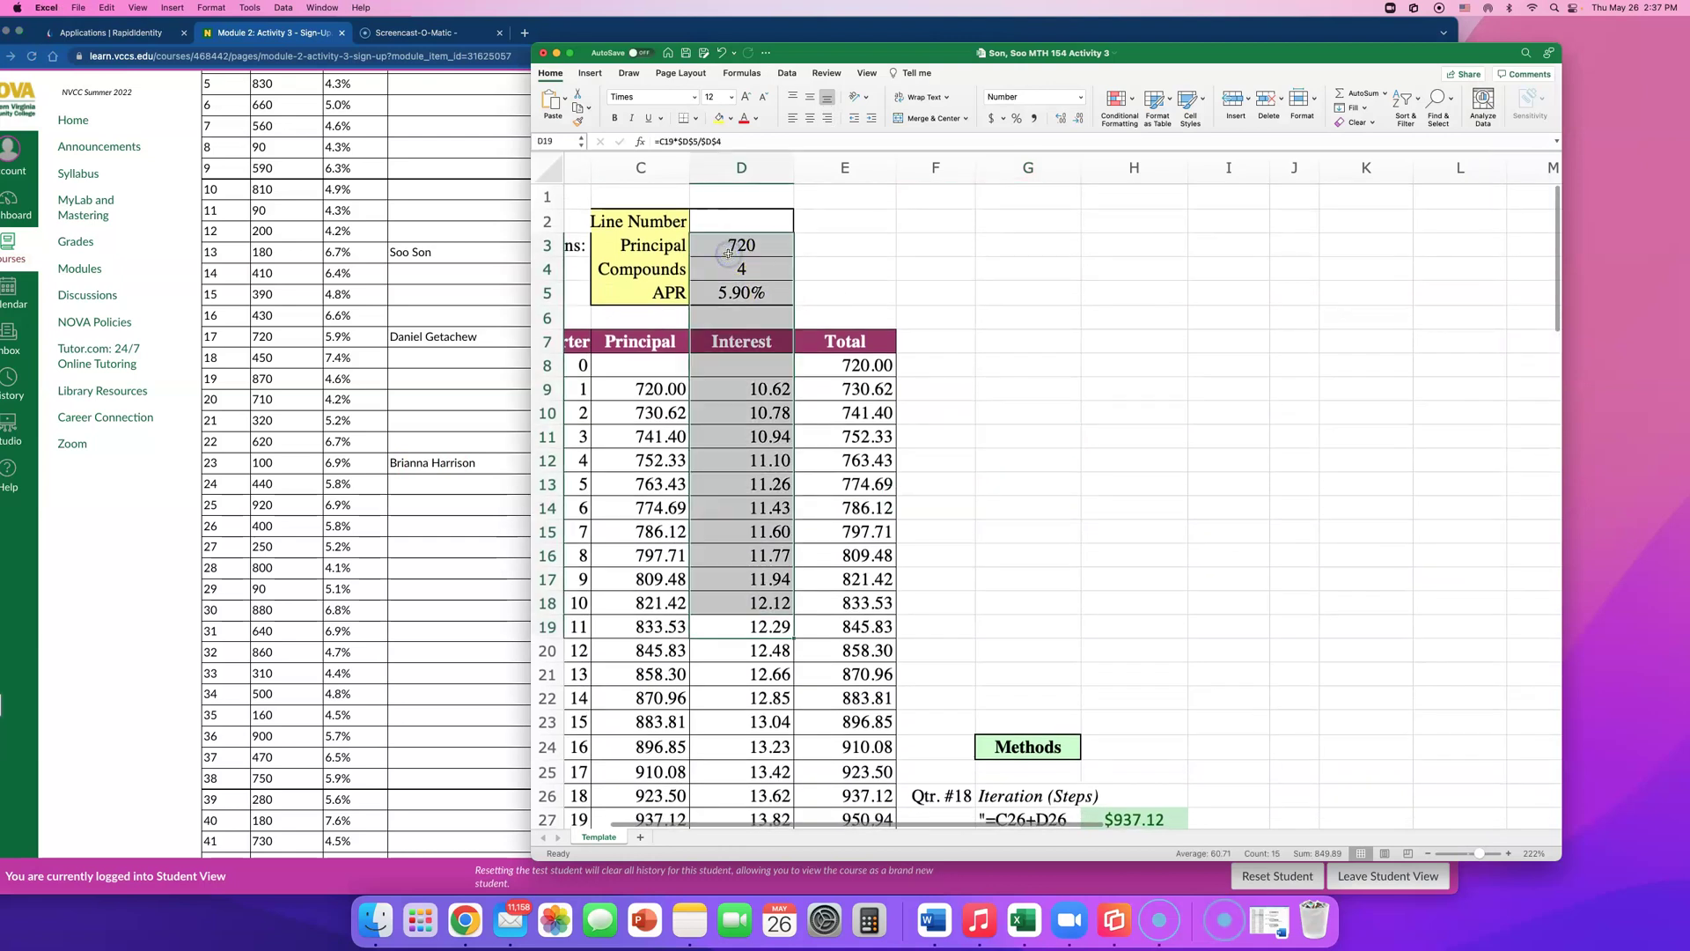
left_click(729, 253)
type("100")
left_click(746, 290)
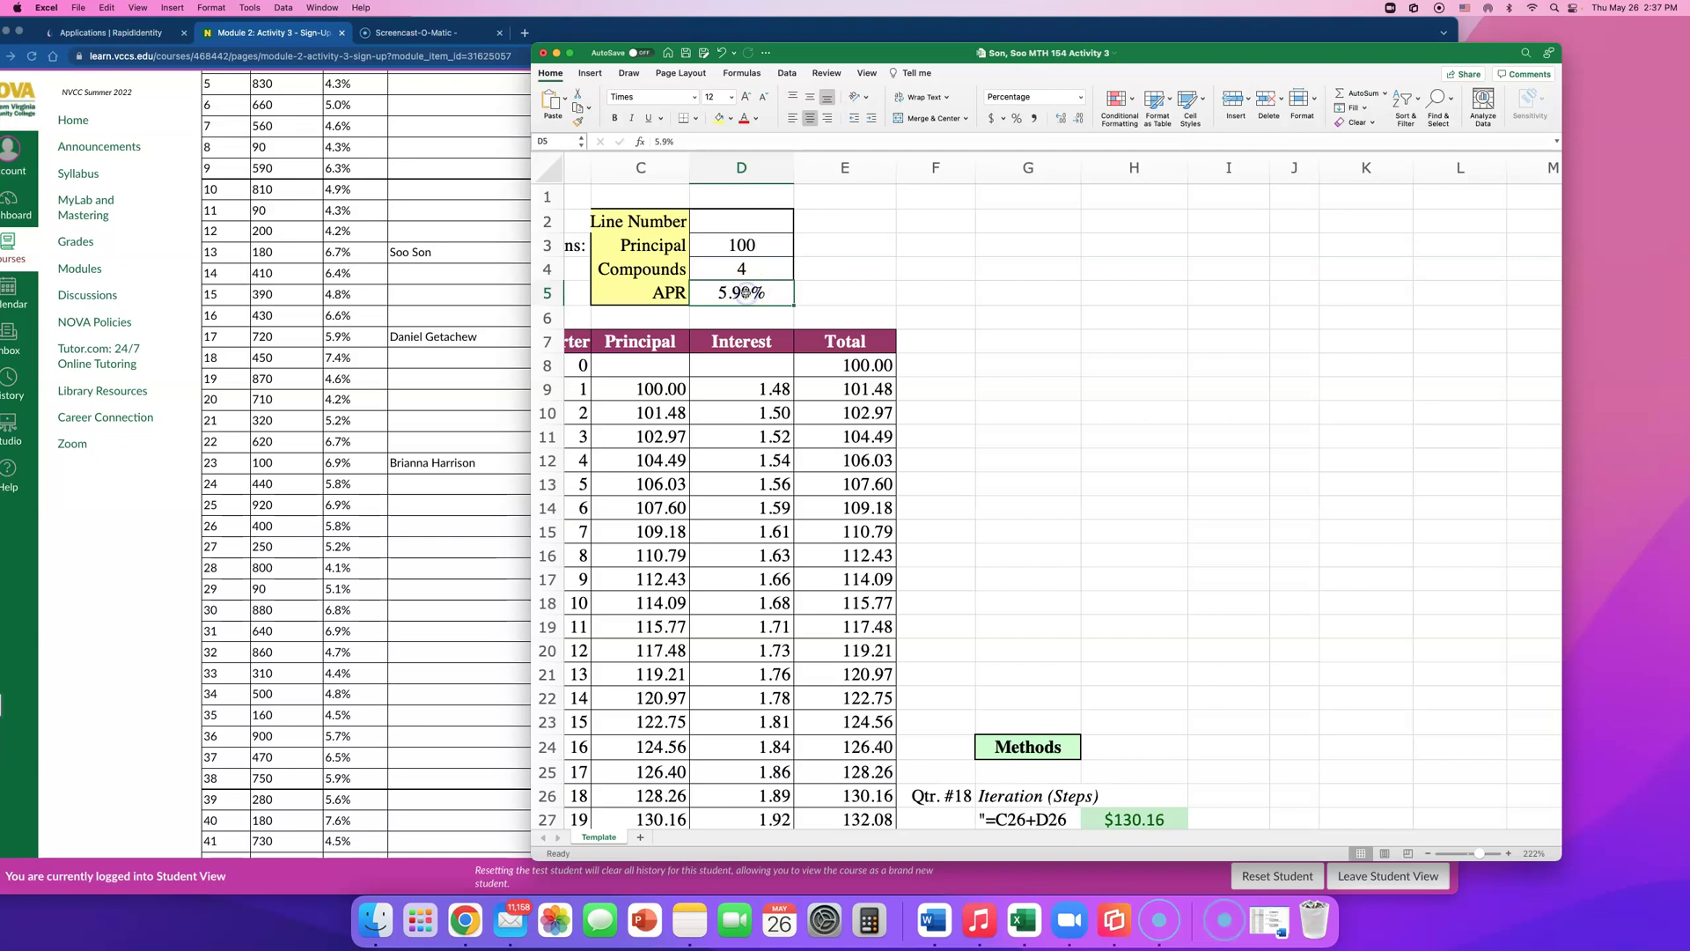
type("6.")
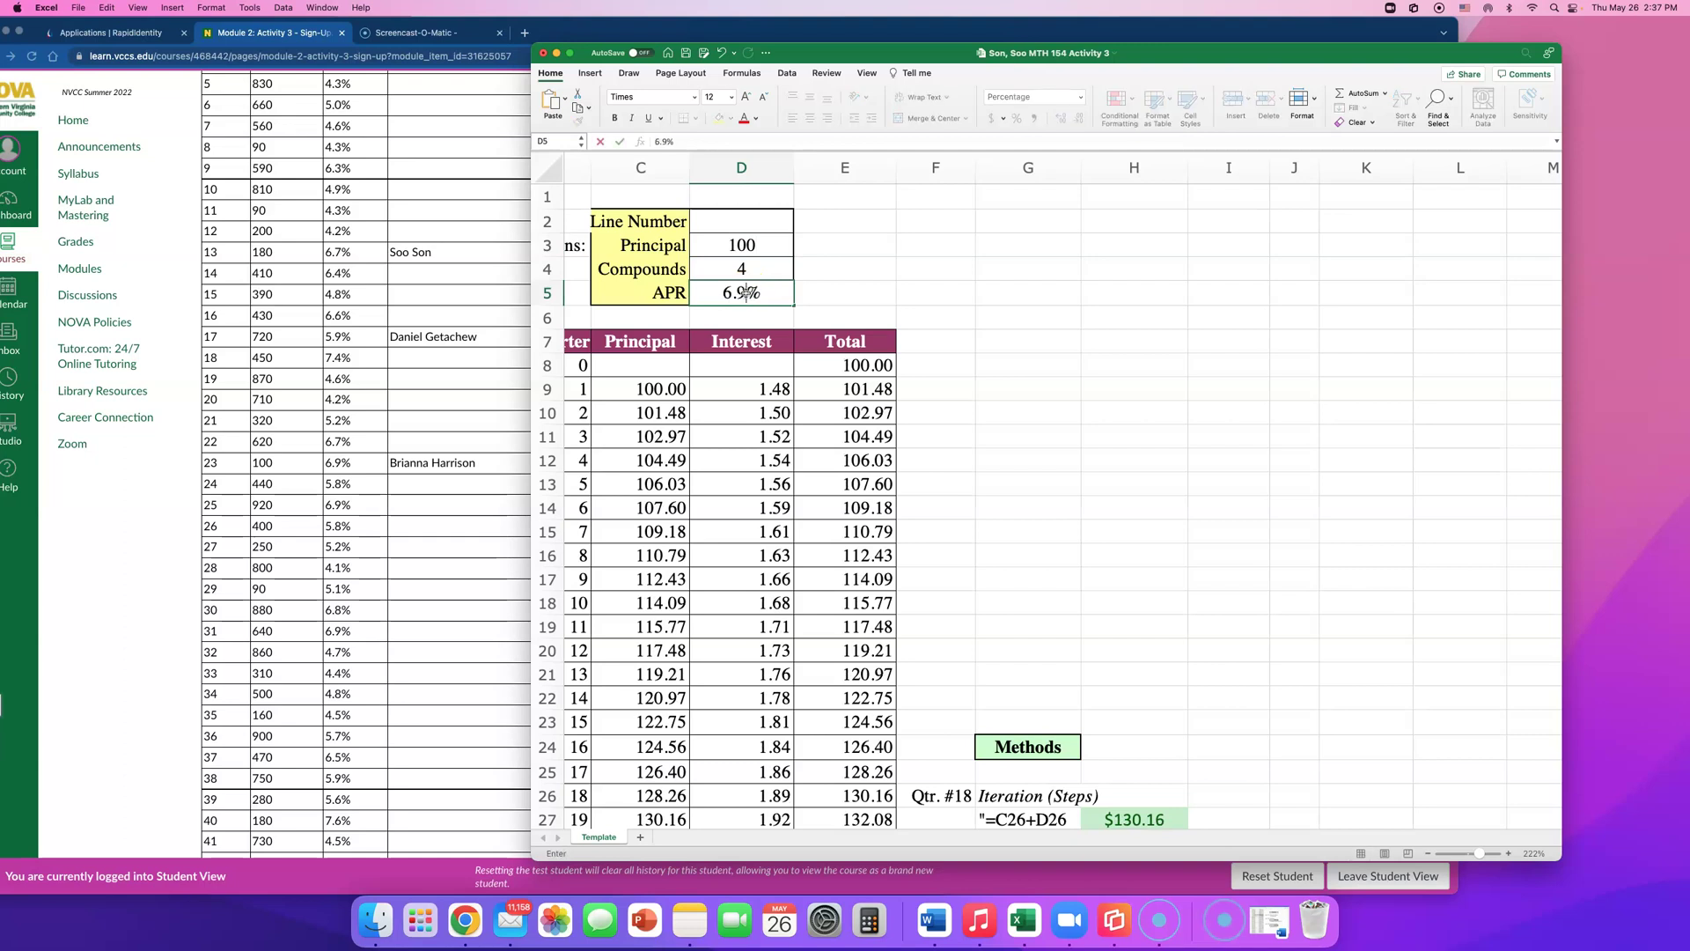
left_click(1122, 484)
scroll(1116, 493, "down", 5)
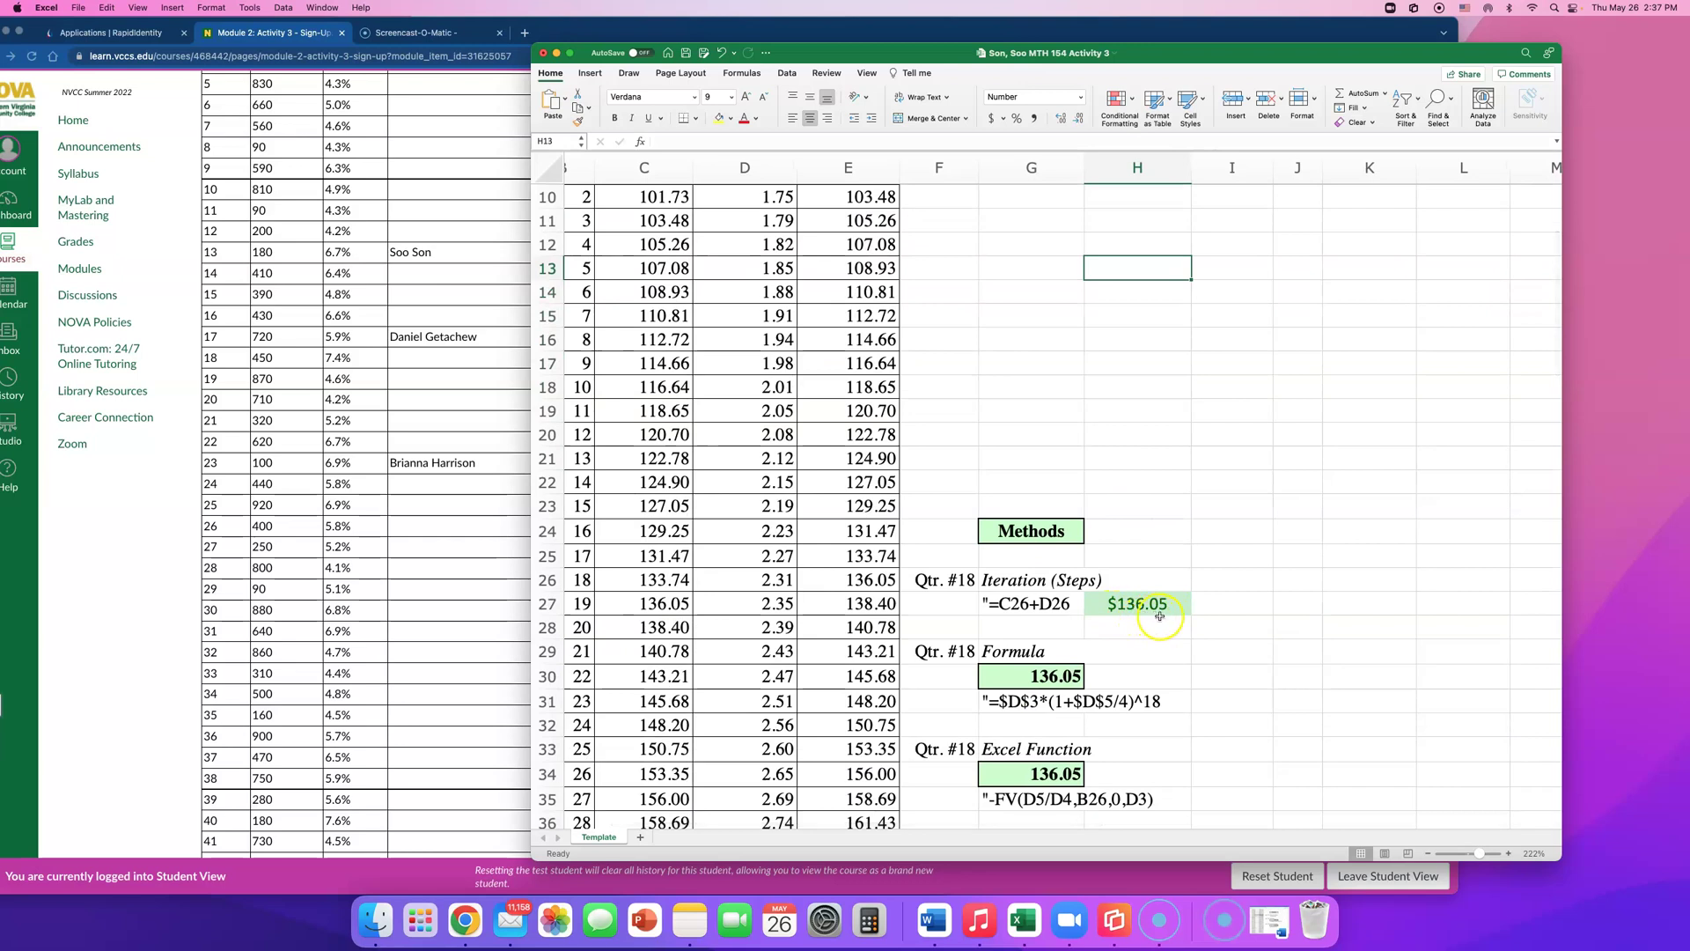
scroll(968, 493, "down", 2)
scroll(748, 370, "up", 6)
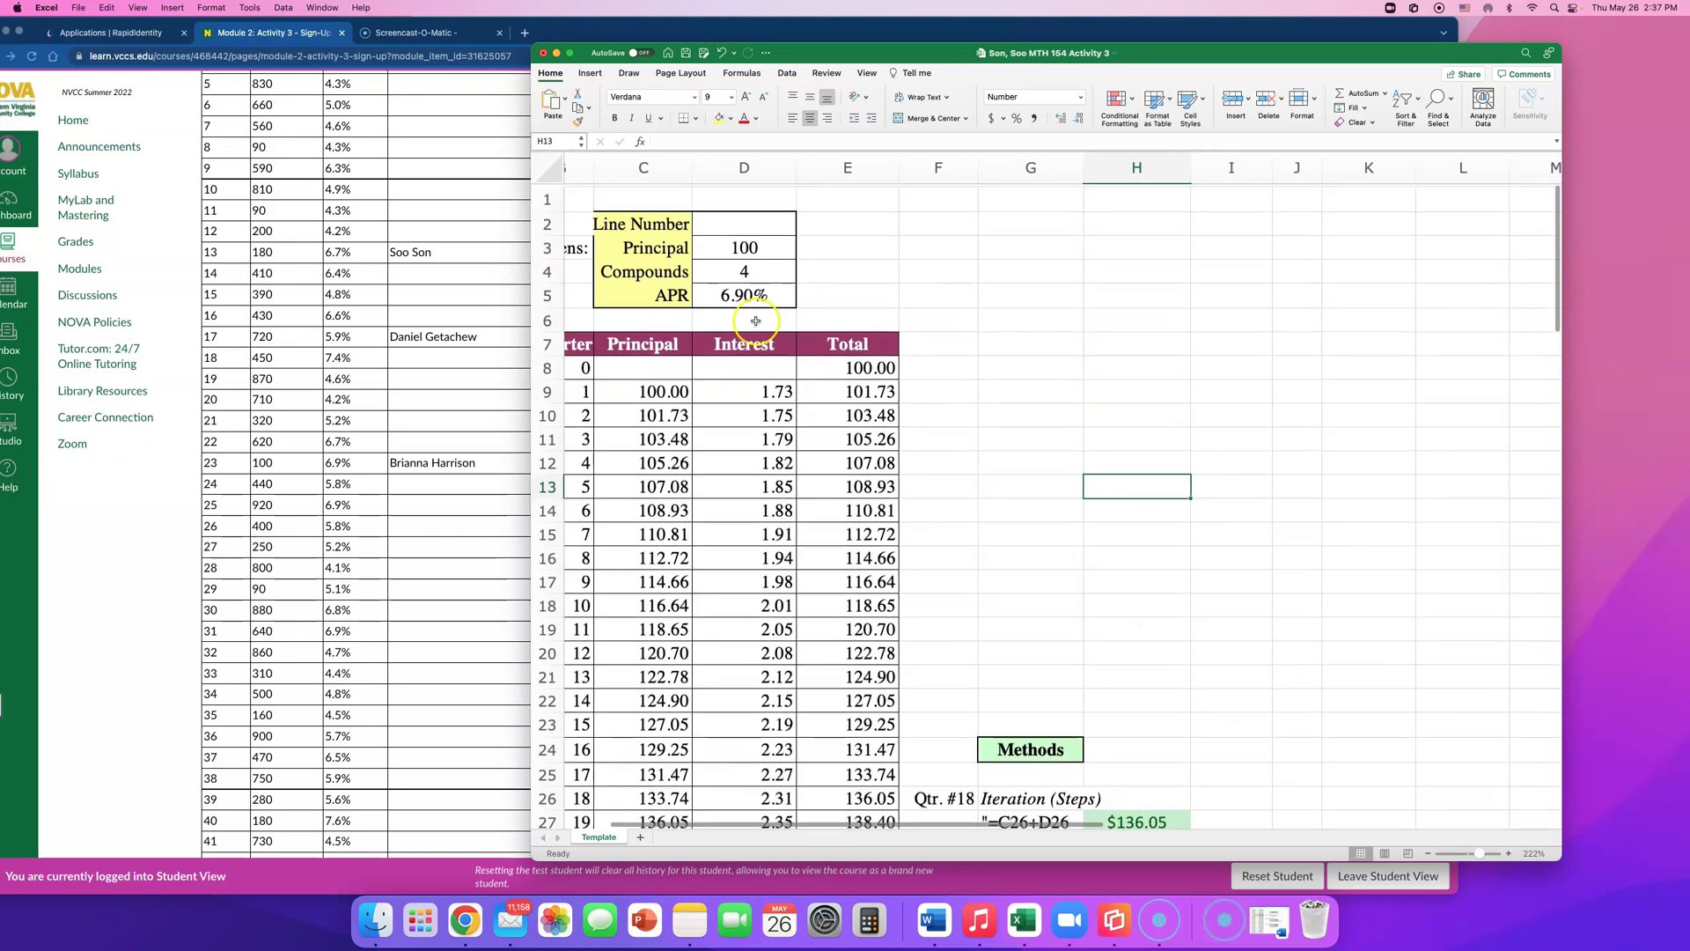
- Set the Line Number to 13 and the principal to 180, then select the APR cell
scroll(300, 258, "up", 6)
scroll(300, 258, "down", 1)
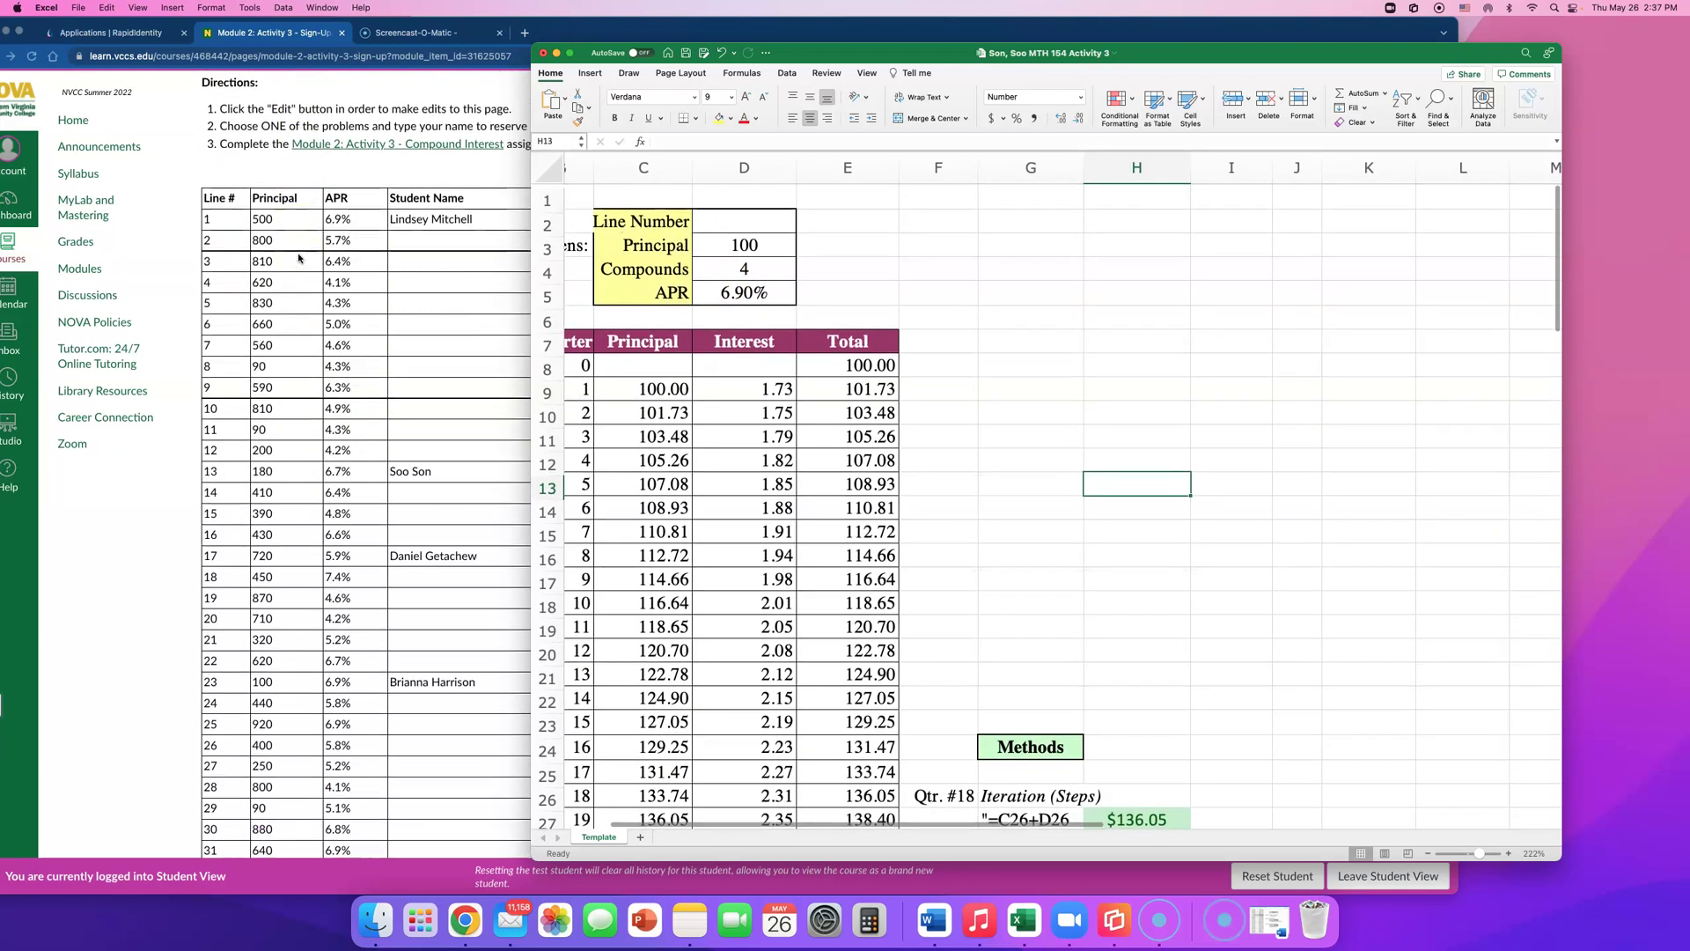
left_click(740, 227)
type("13")
key("Return")
left_click(765, 258)
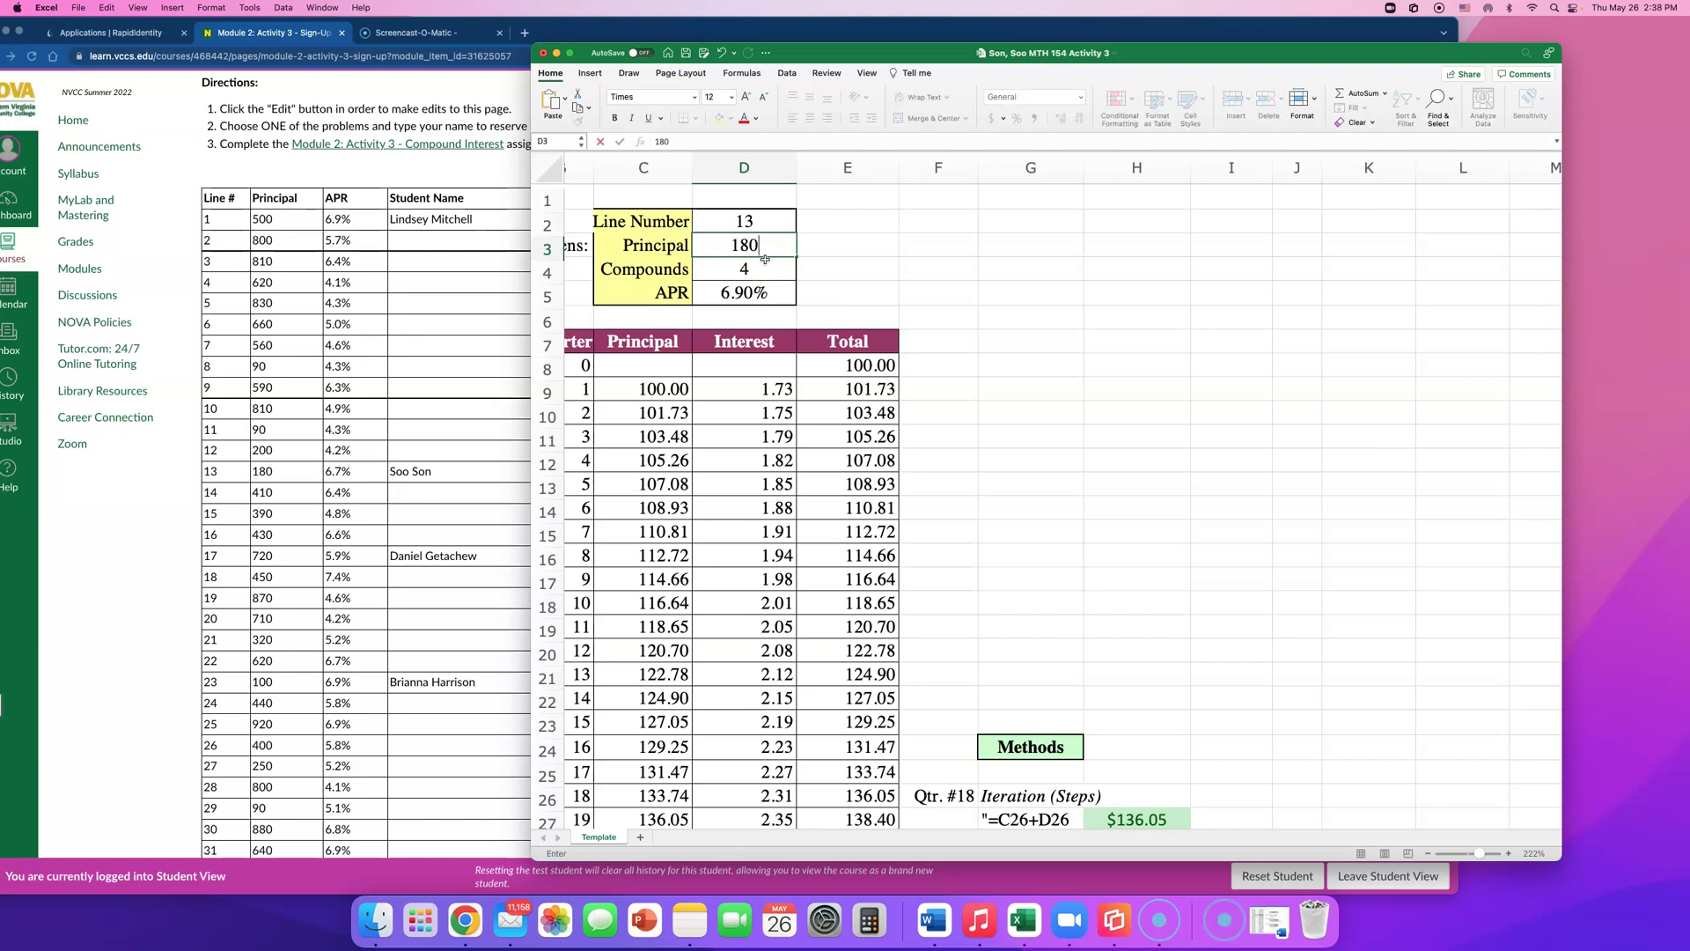
left_click(762, 293)
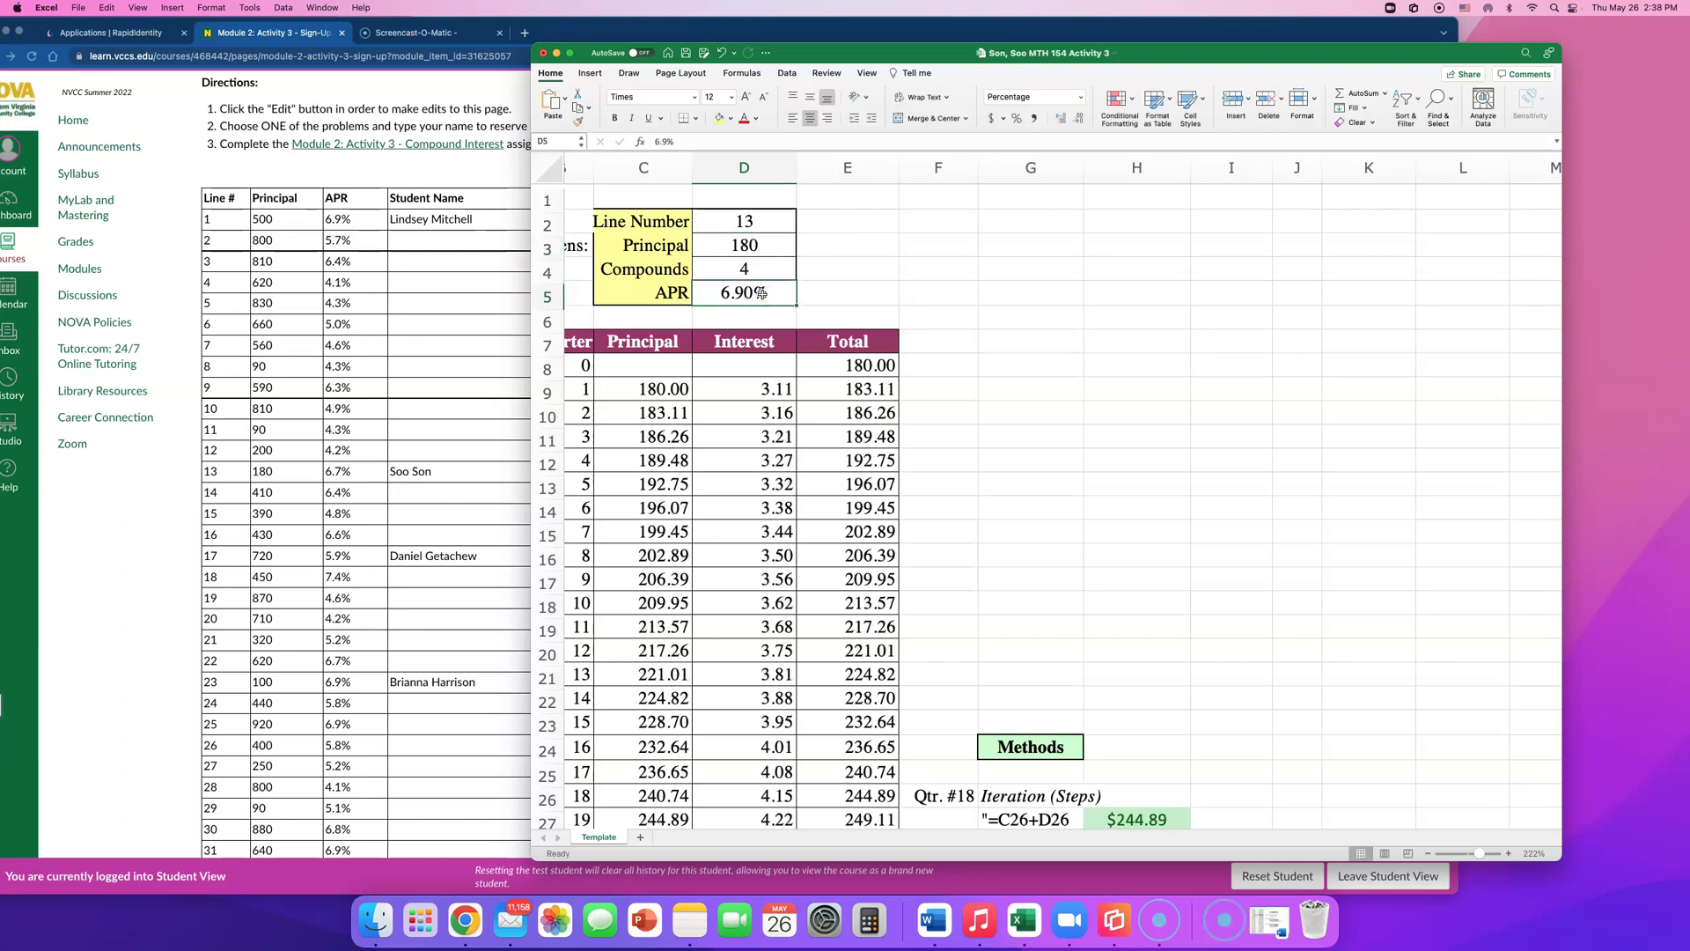
- Commit the APR at 6.70%, giving 242.73 for Qtr. #18, and save the workbook
type("6.7")
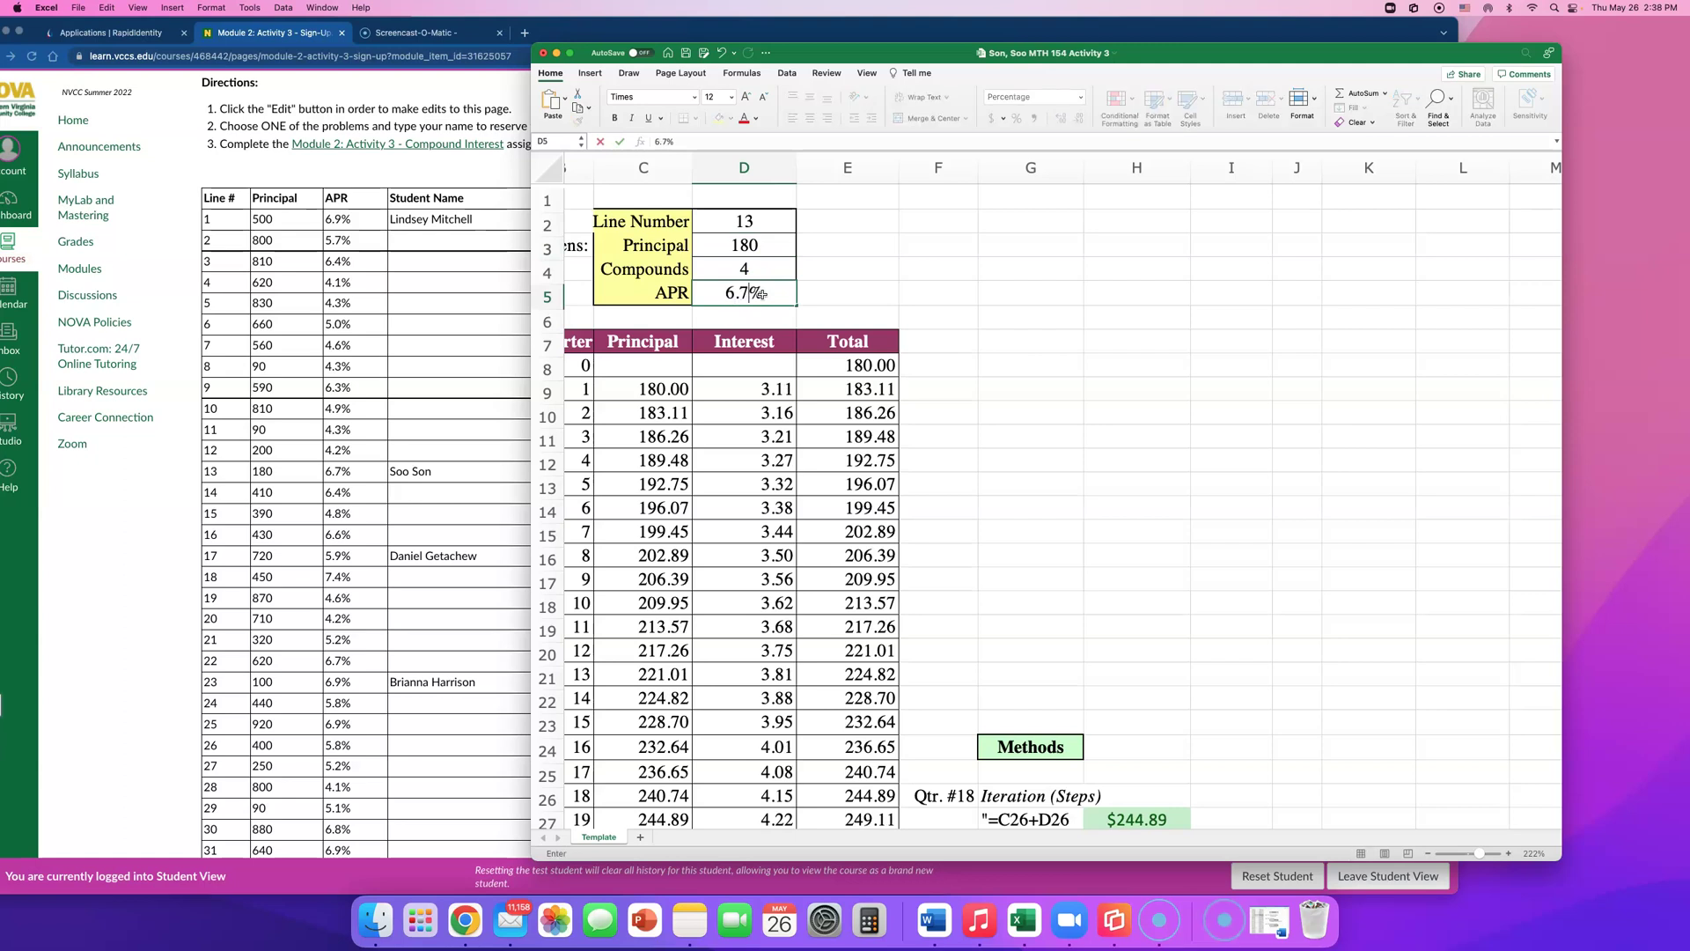
left_click(993, 344)
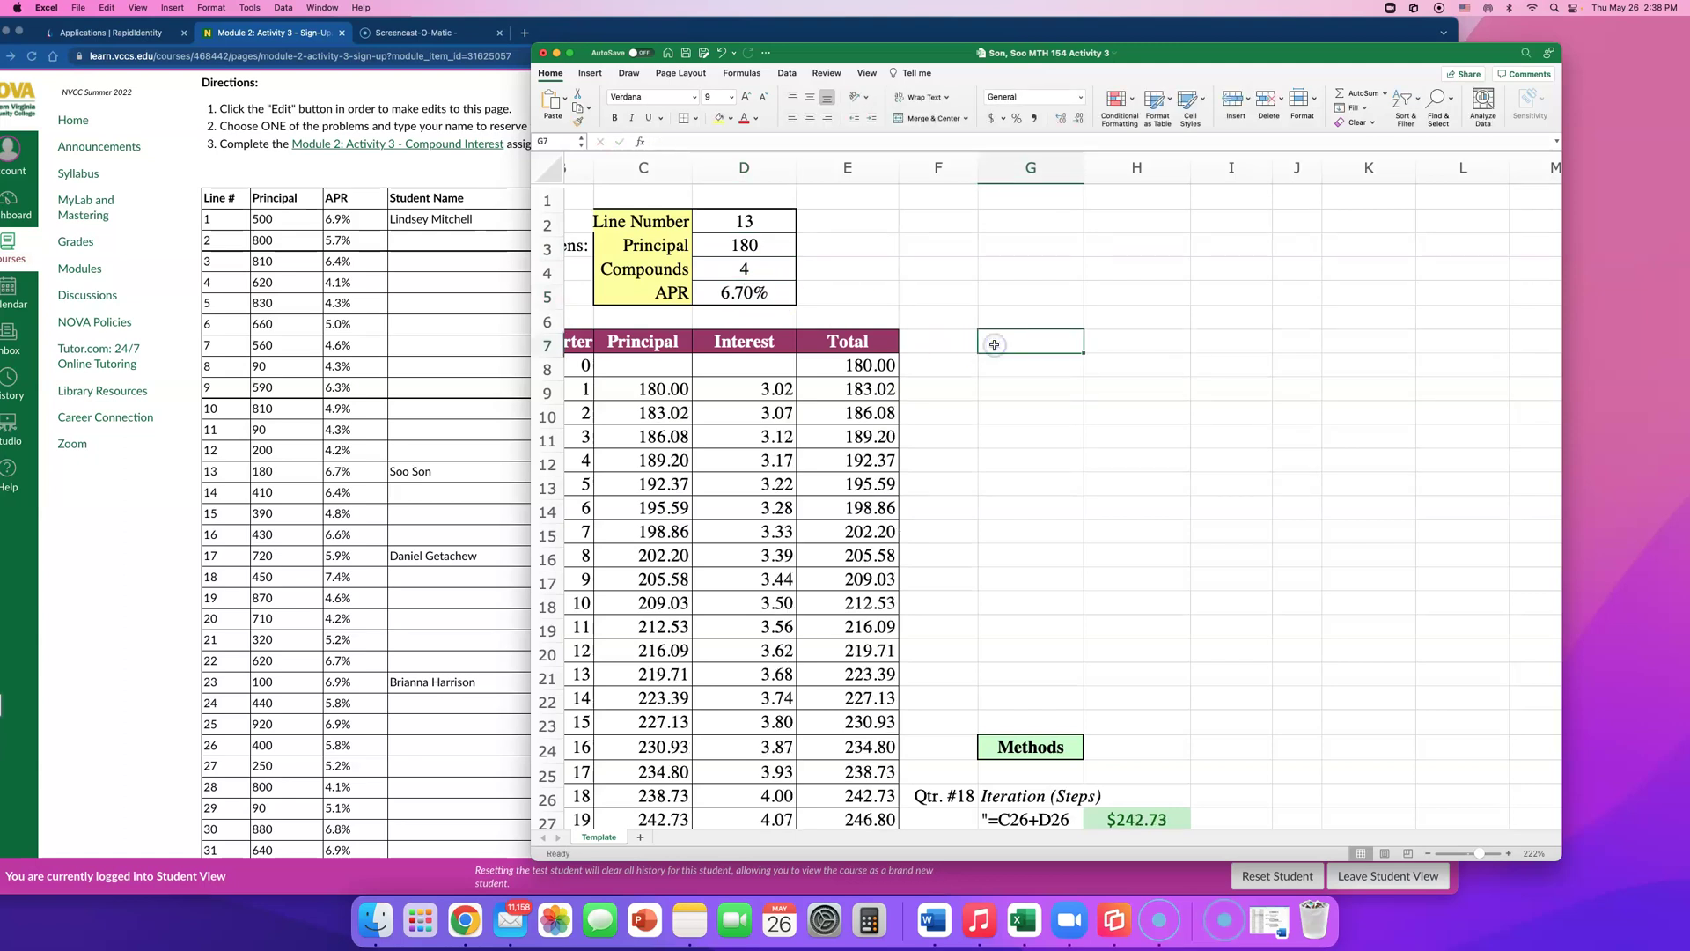
scroll(880, 441, "down", 1)
scroll(880, 440, "up", 1)
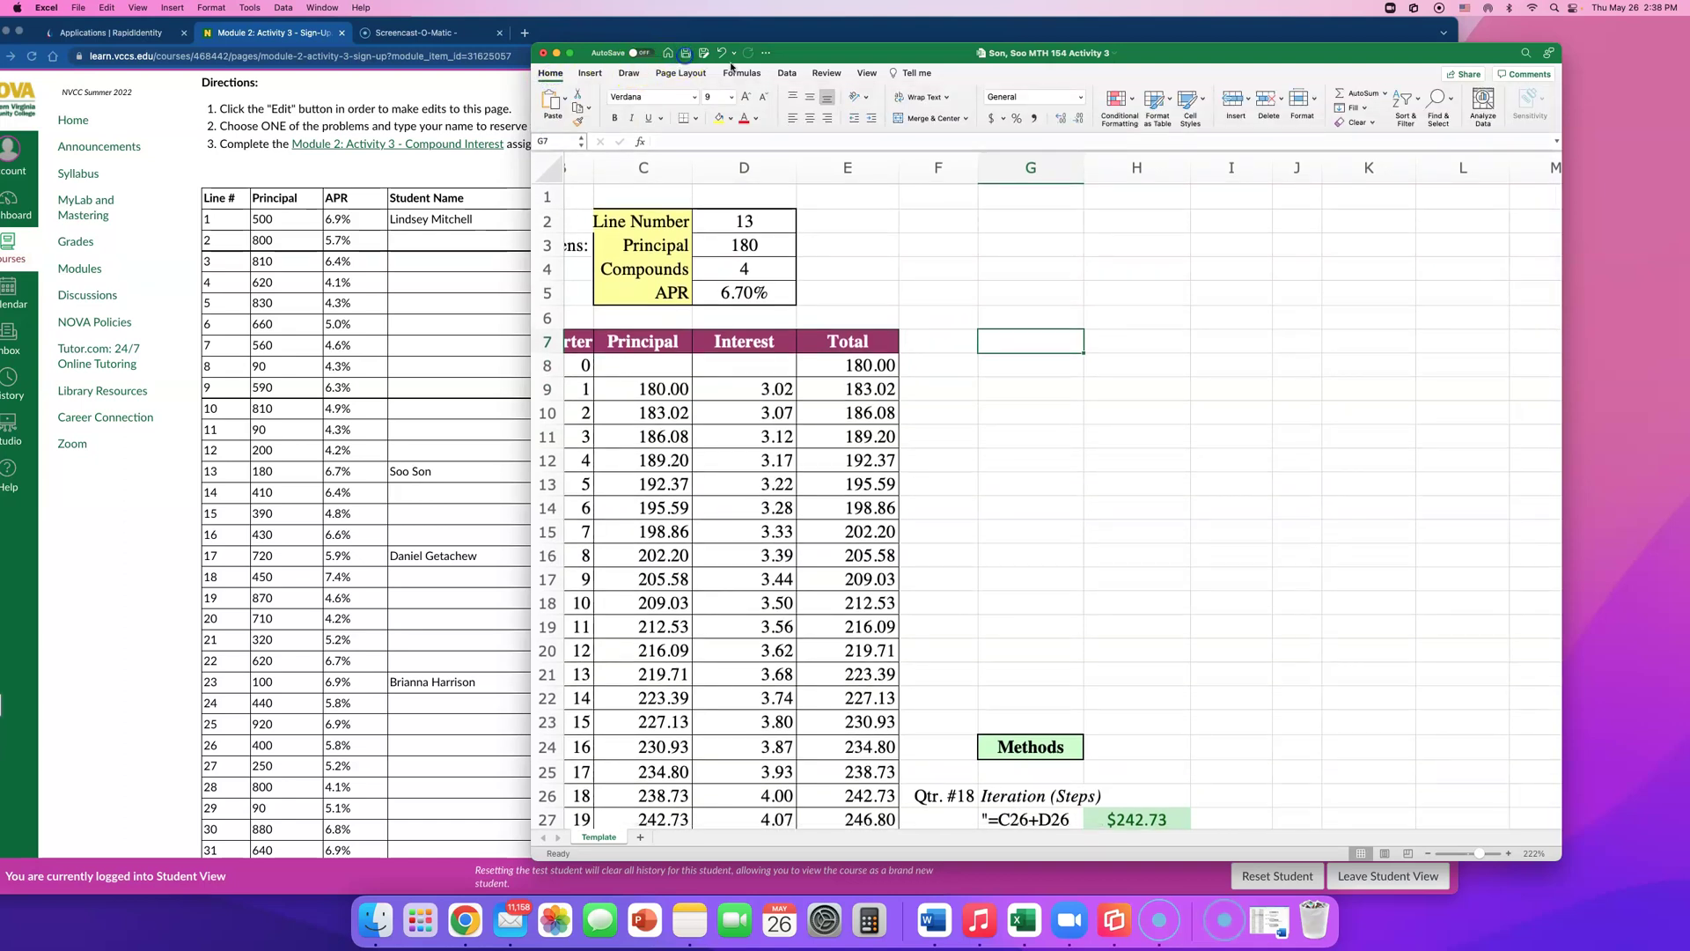
left_click_drag(656, 51, 602, 64)
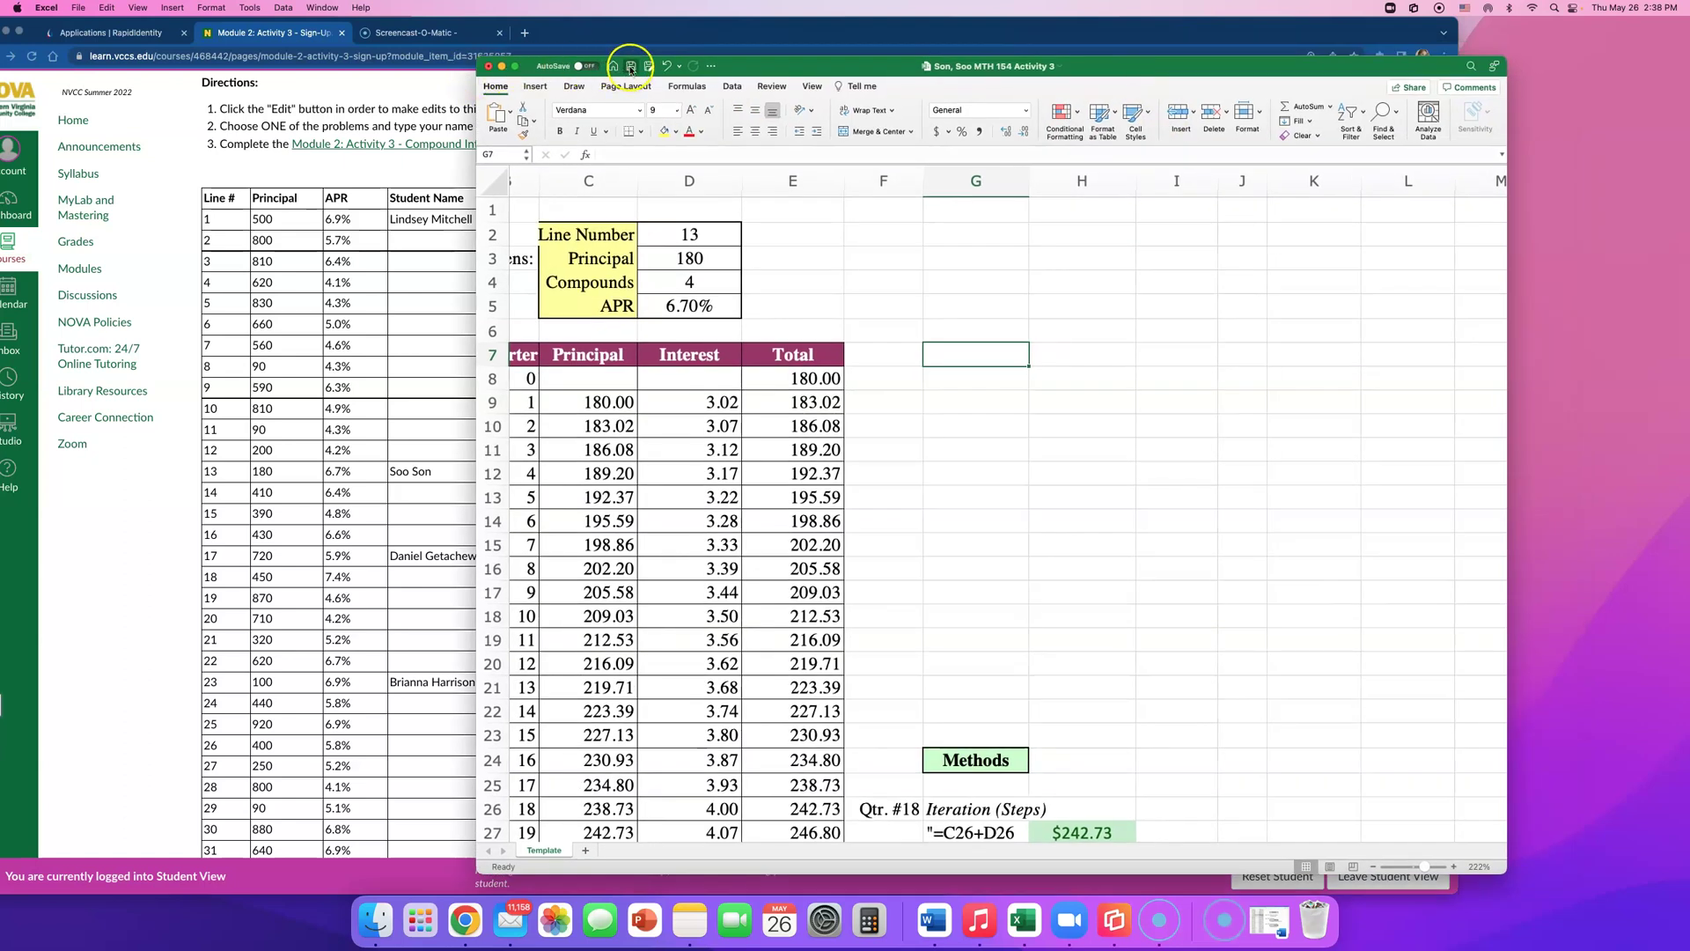
left_click(631, 68)
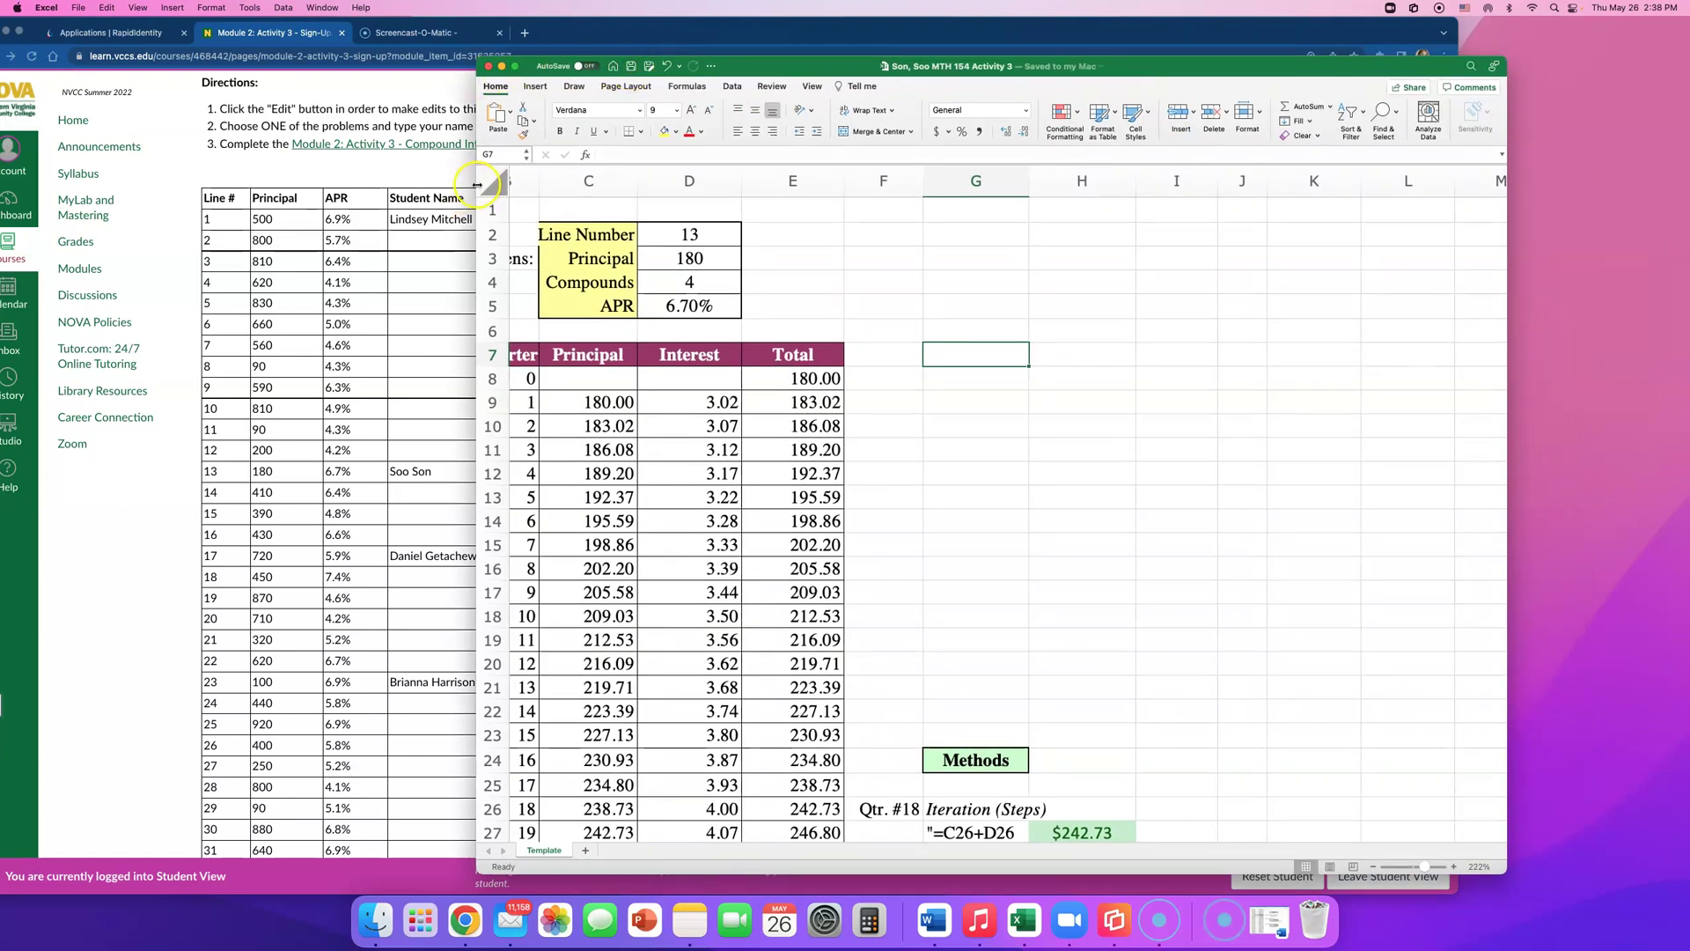
- Widen the window and click into the Reflection 1 text box below the table
left_click_drag(477, 184, 267, 184)
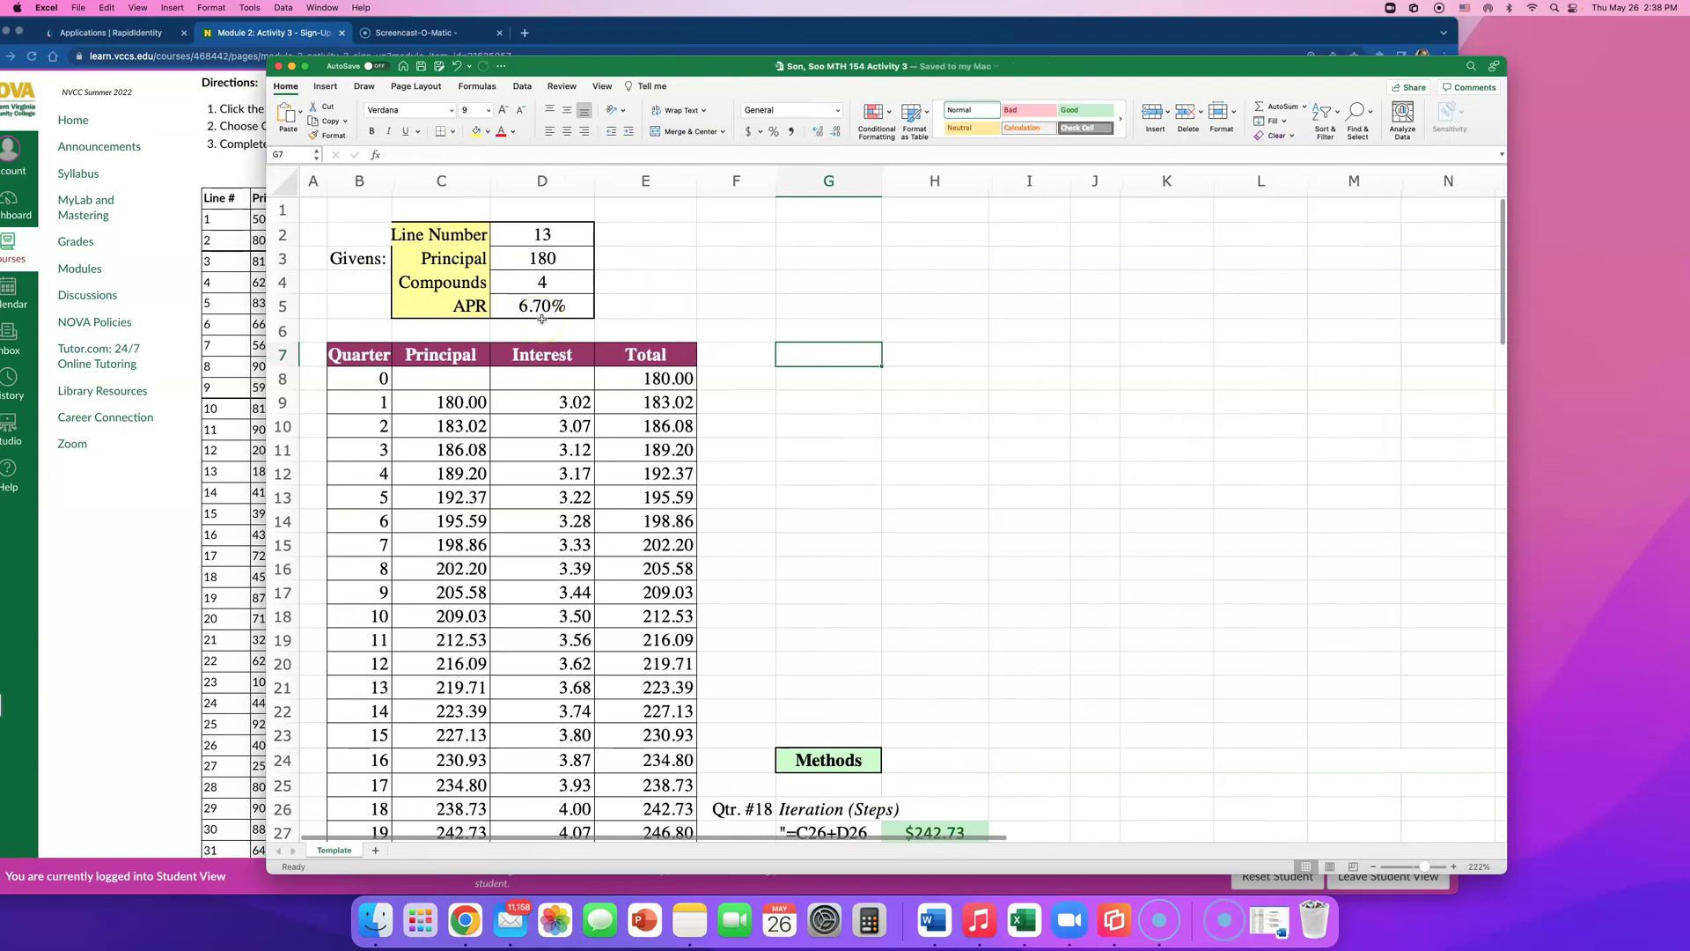
scroll(541, 319, "down", 15)
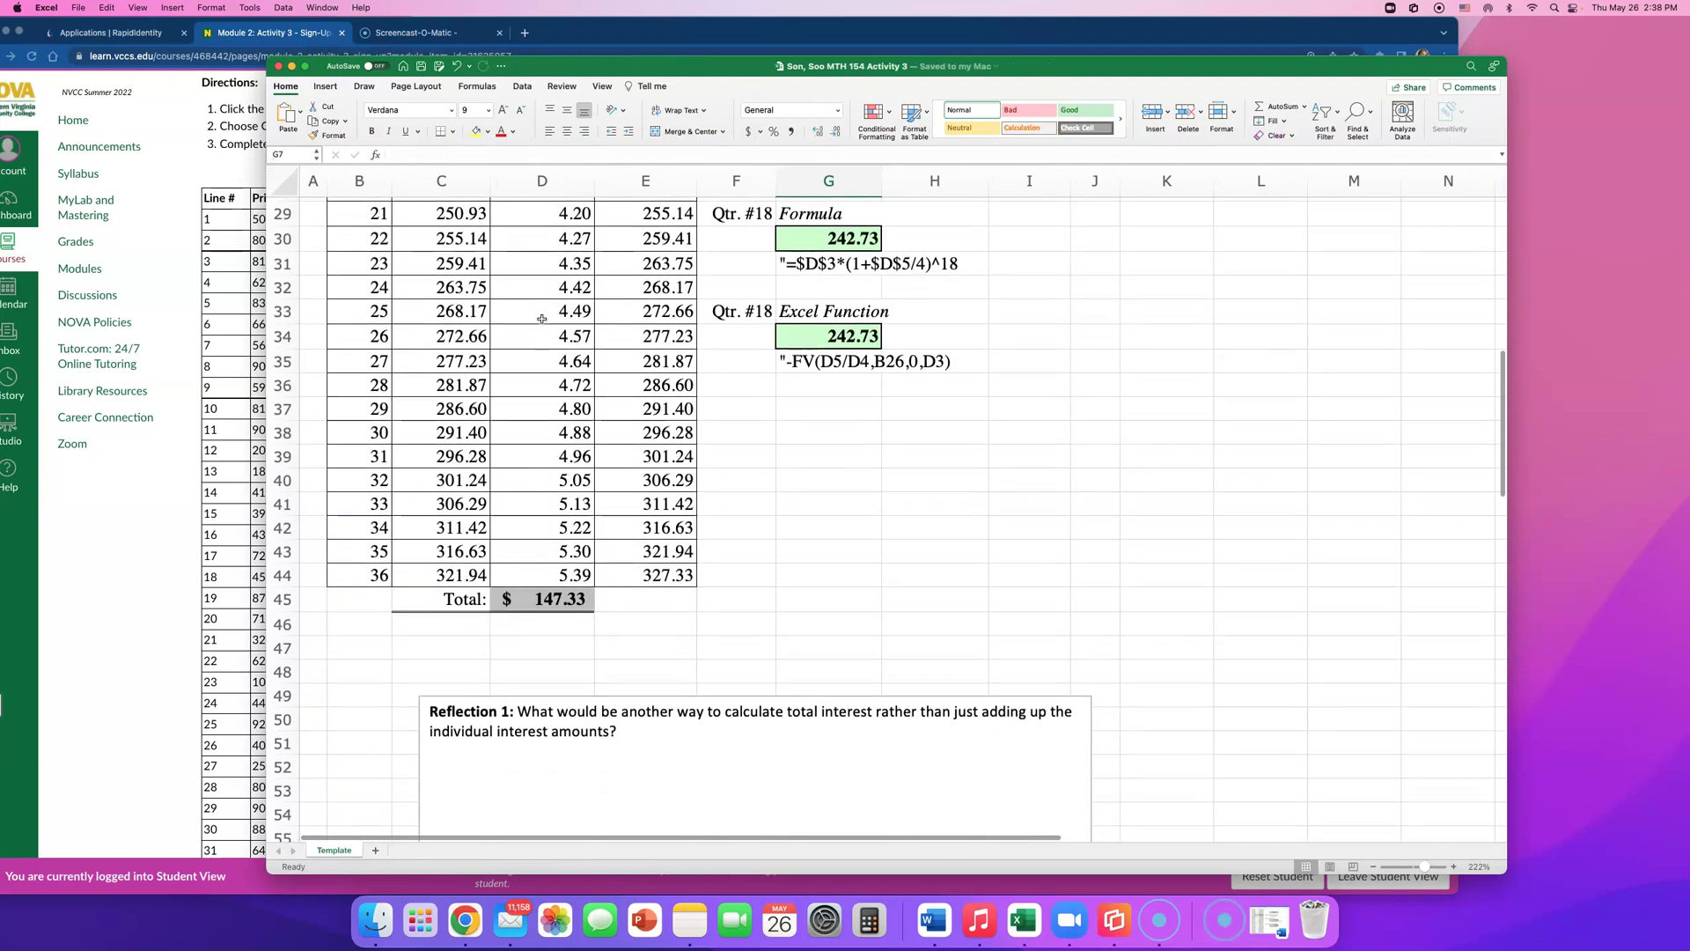
scroll(542, 319, "down", 8)
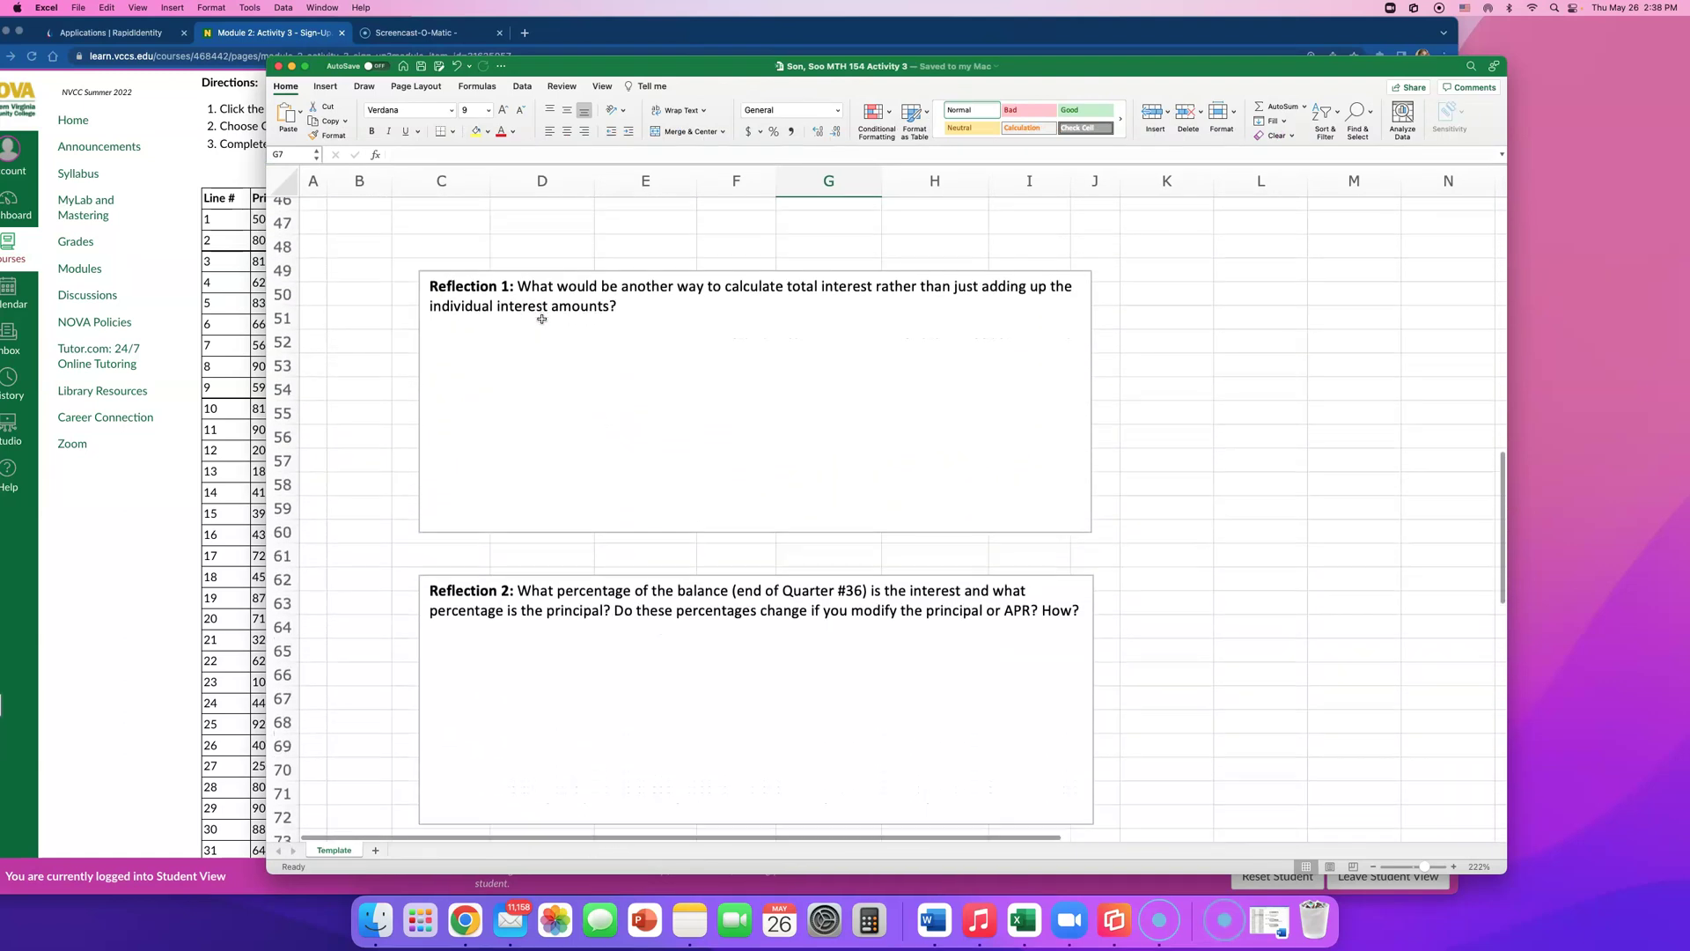
scroll(541, 318, "down", 1)
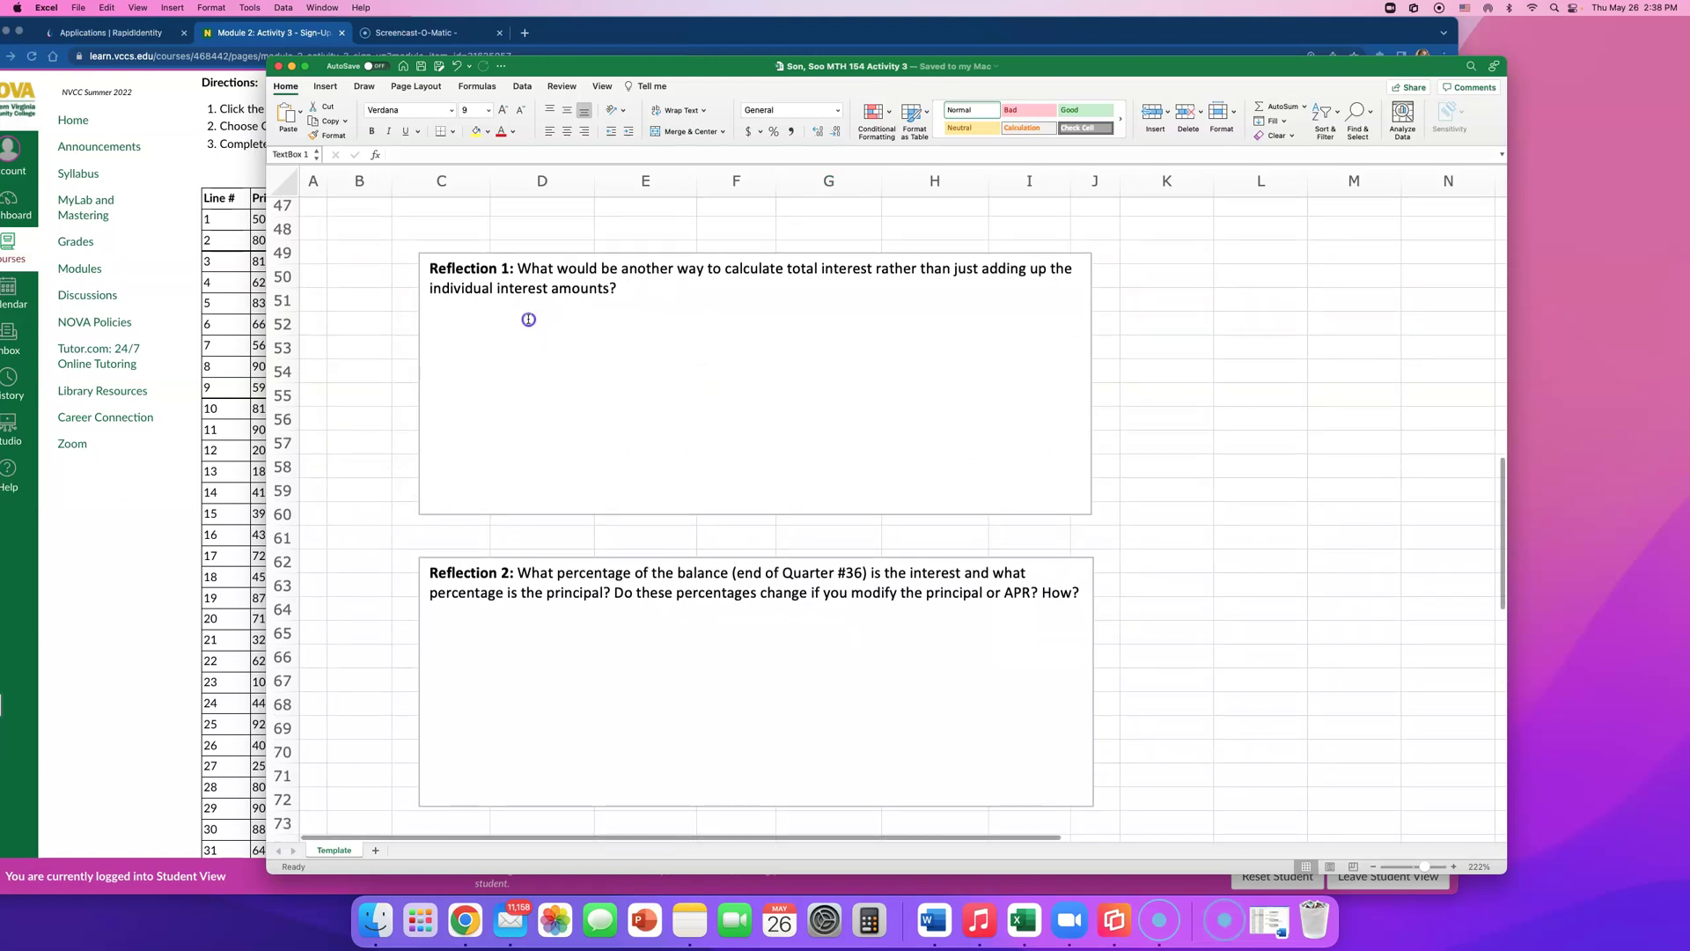
left_click(558, 280)
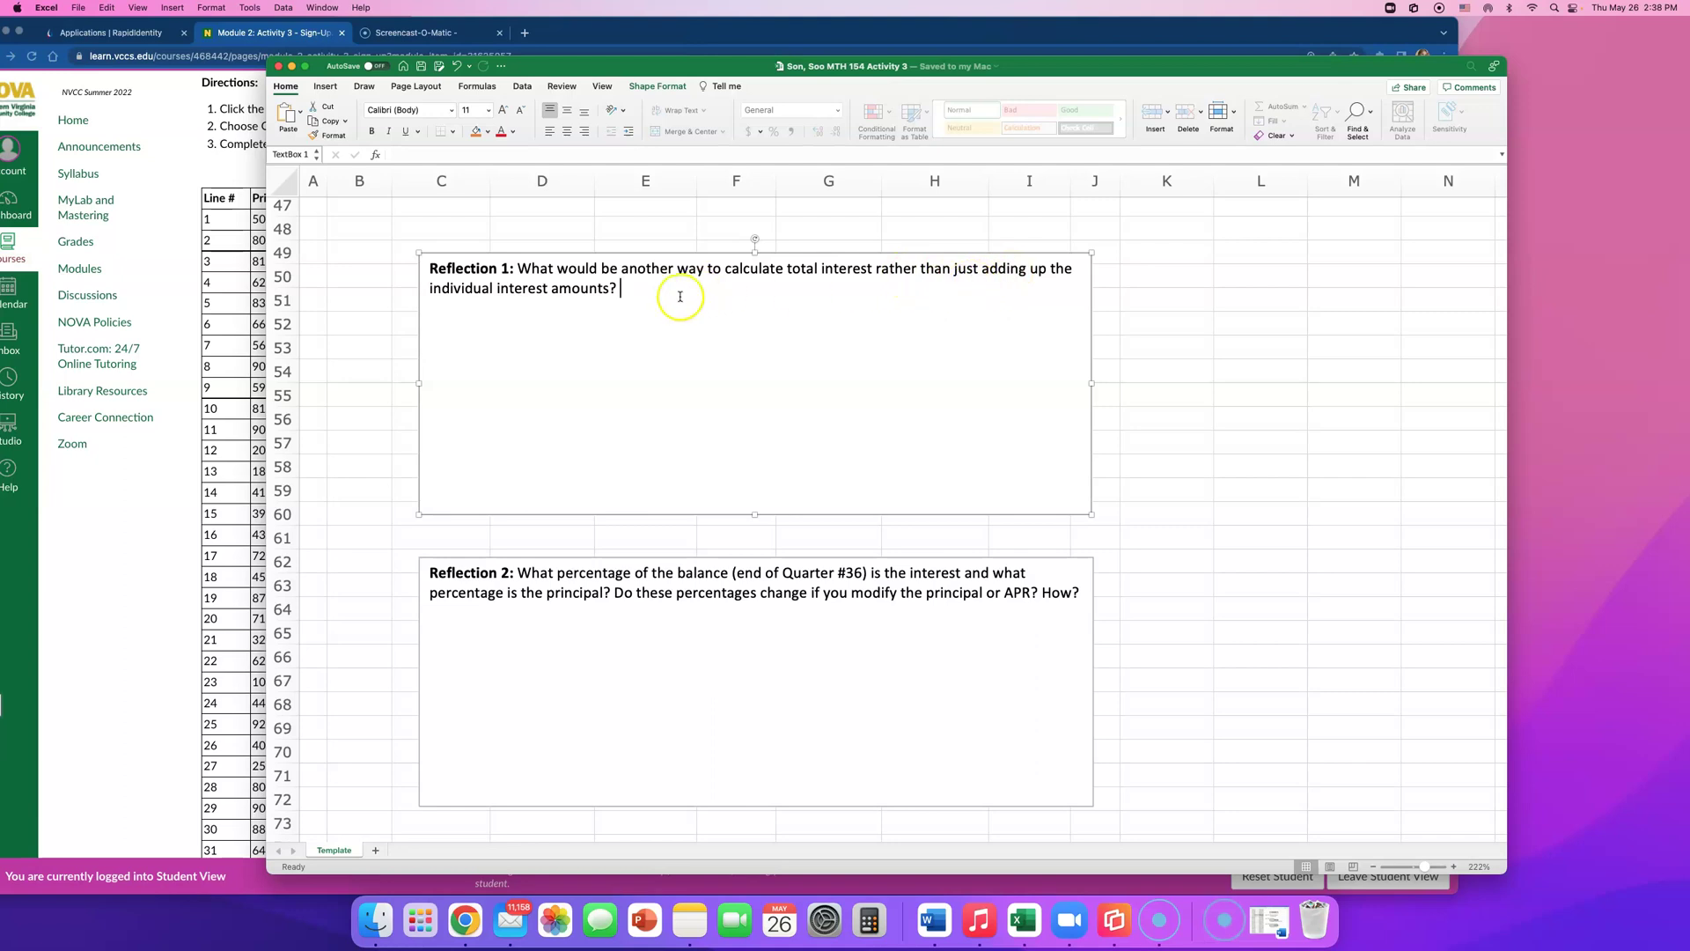
scroll(683, 296, "up", 8)
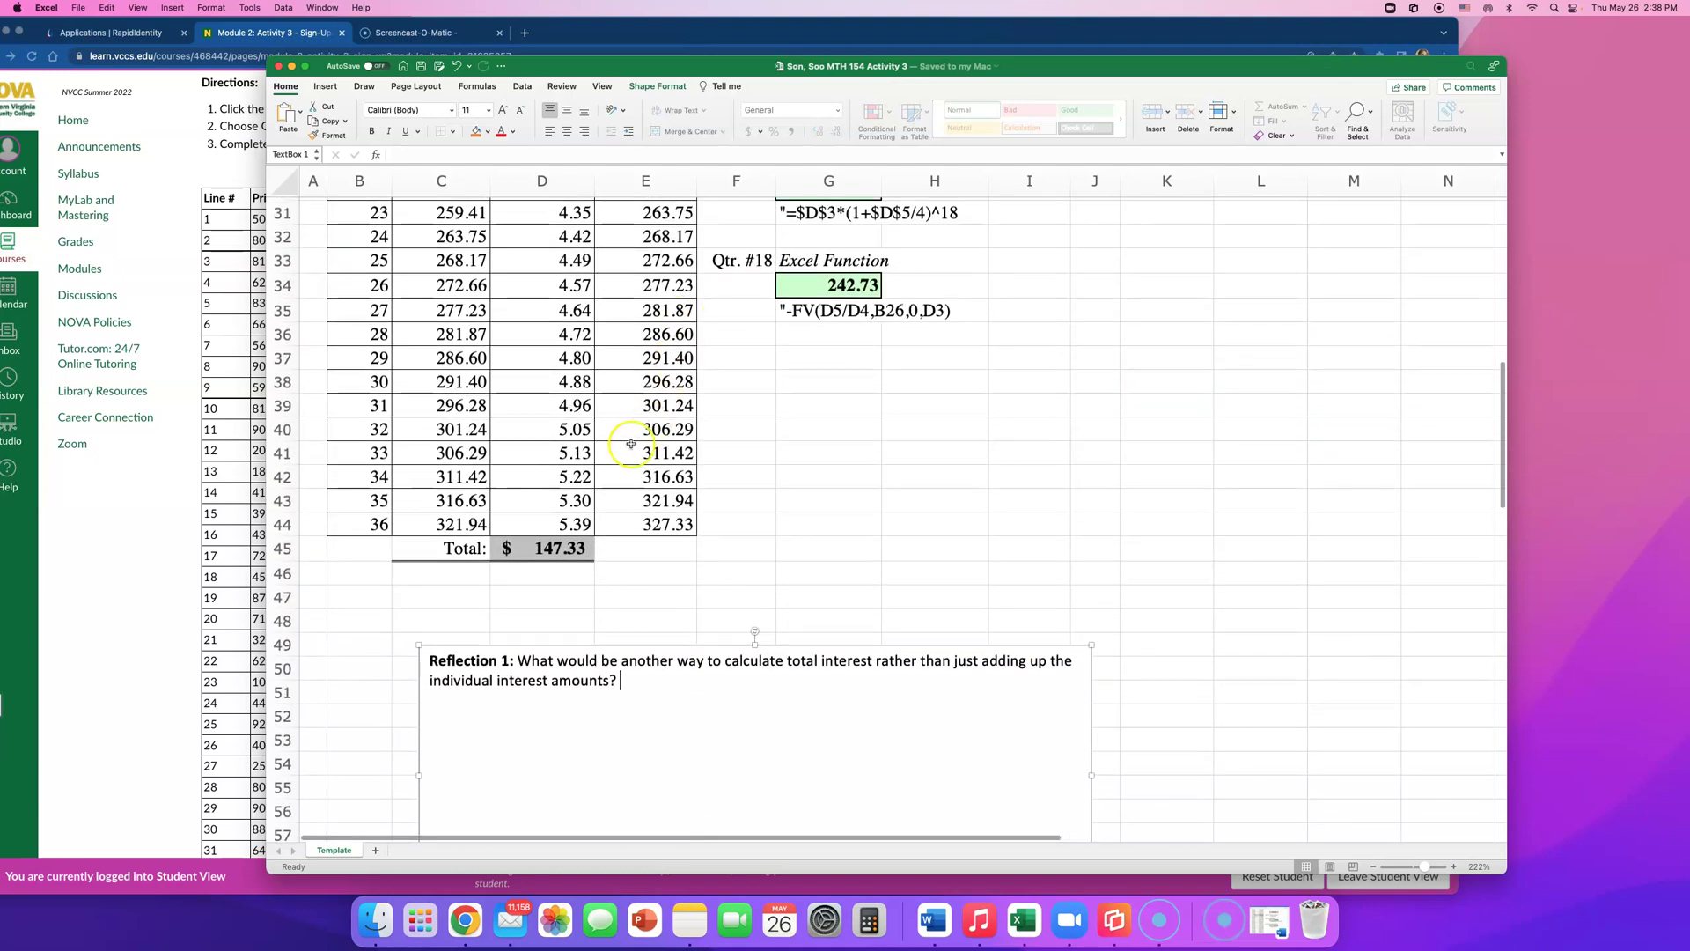
- Format the Principal 180 as Currency so it reads $180.00
scroll(669, 502, "up", 15)
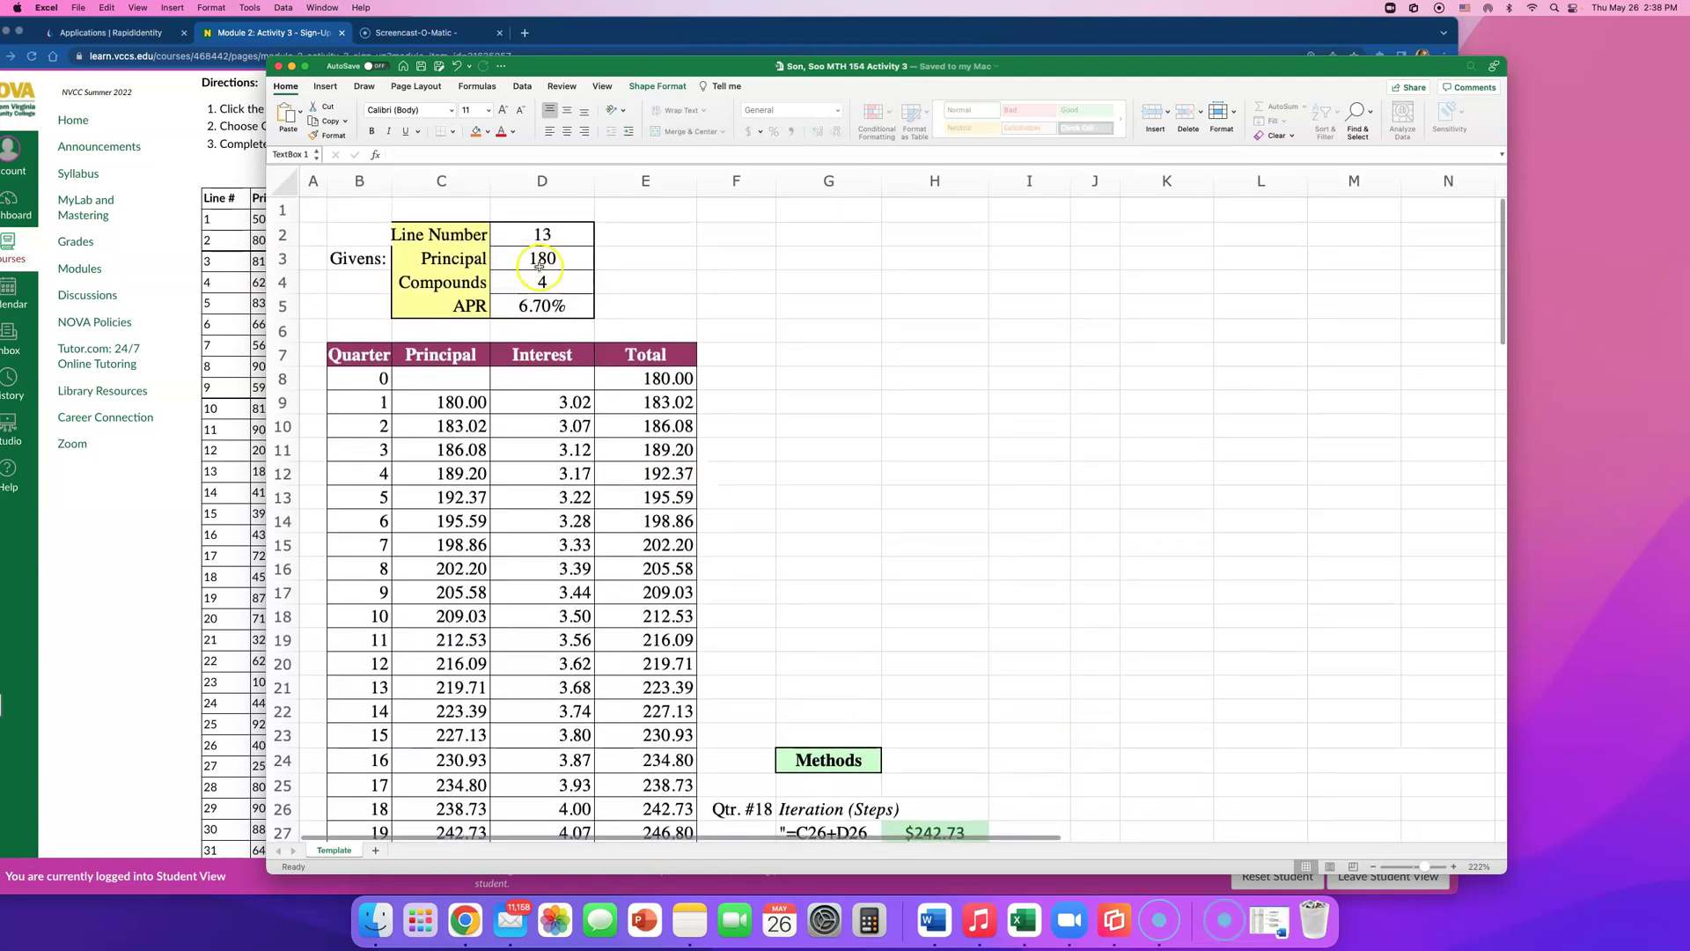
left_click(541, 262)
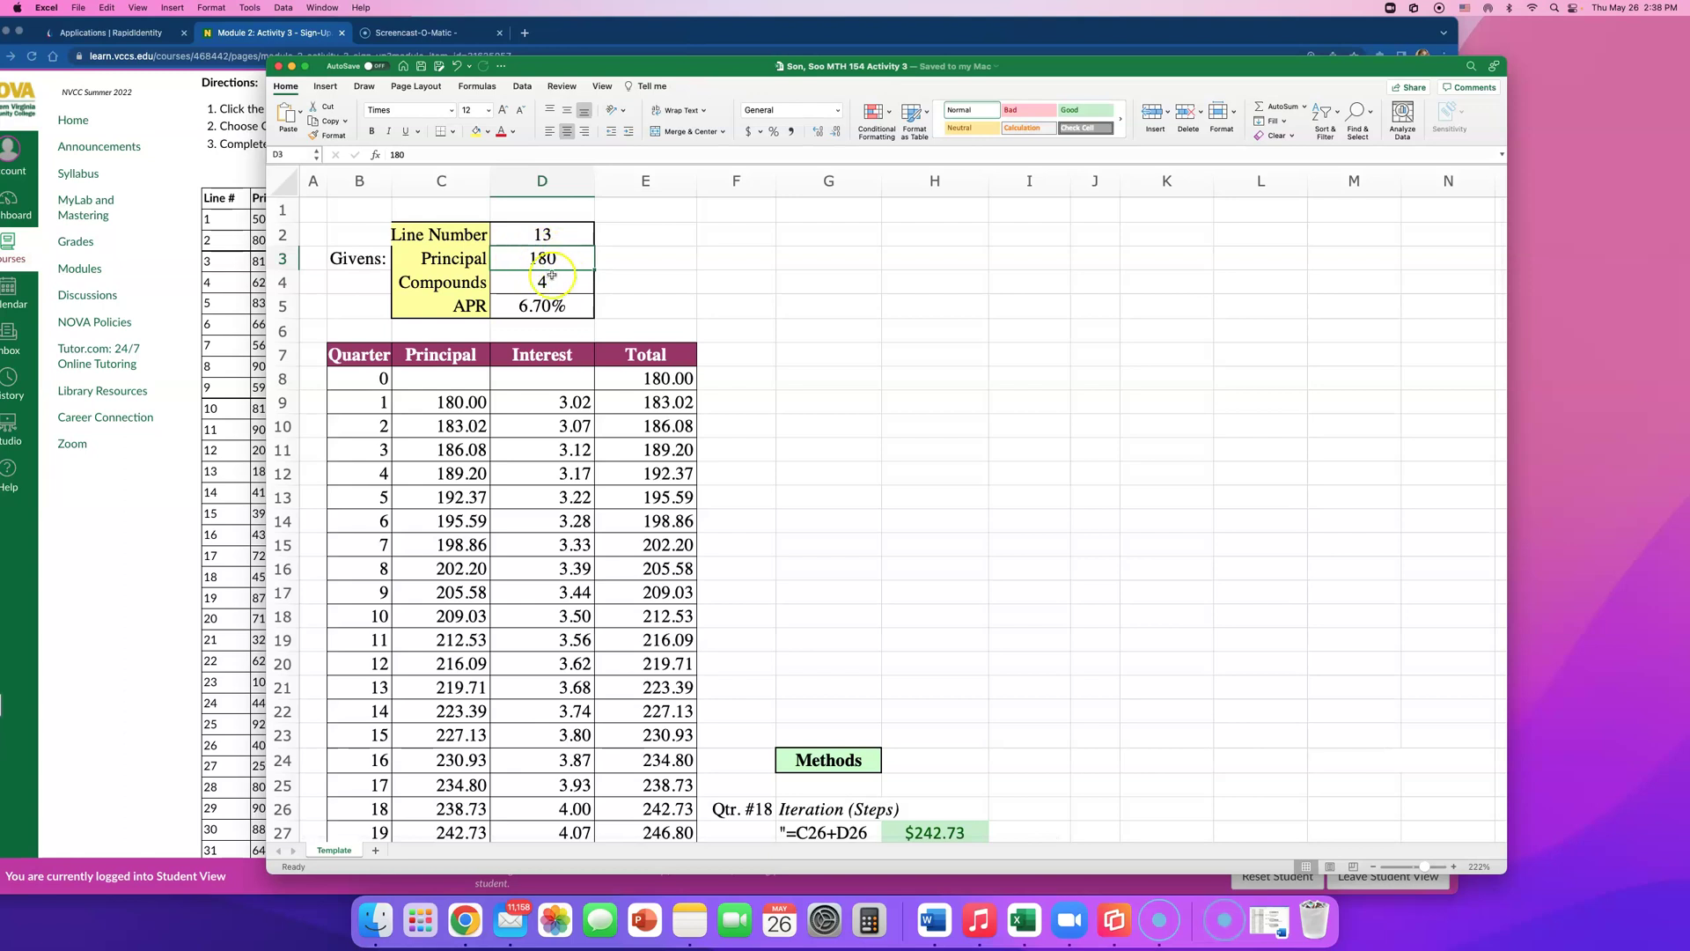
left_click(839, 111)
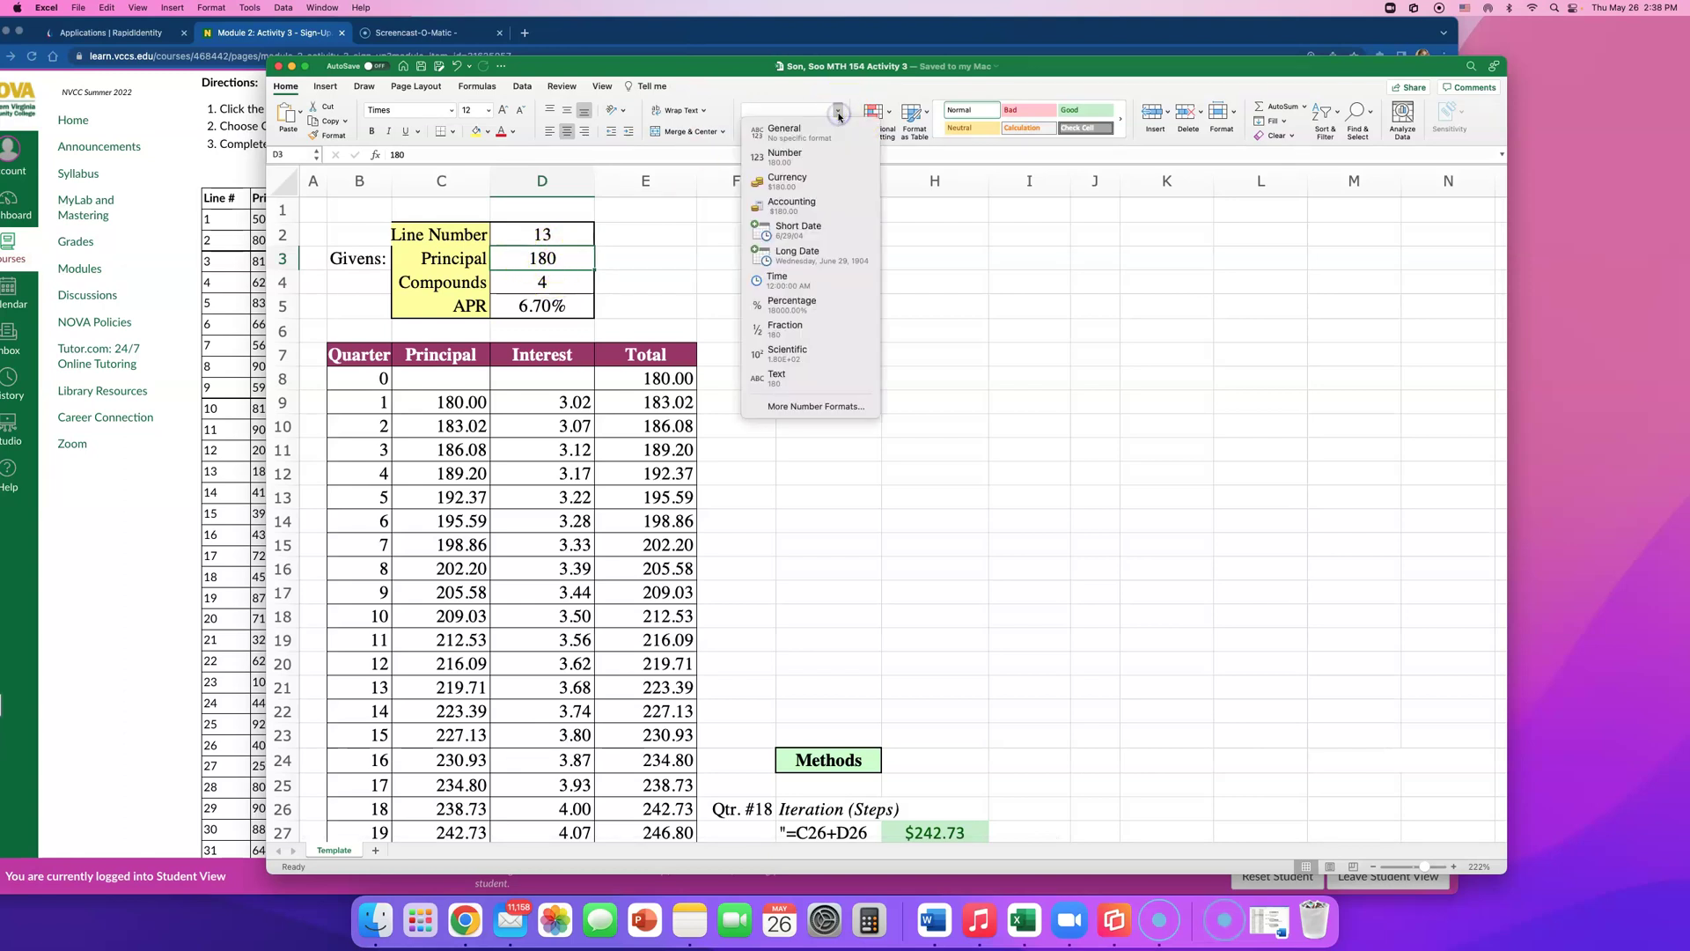
left_click(819, 181)
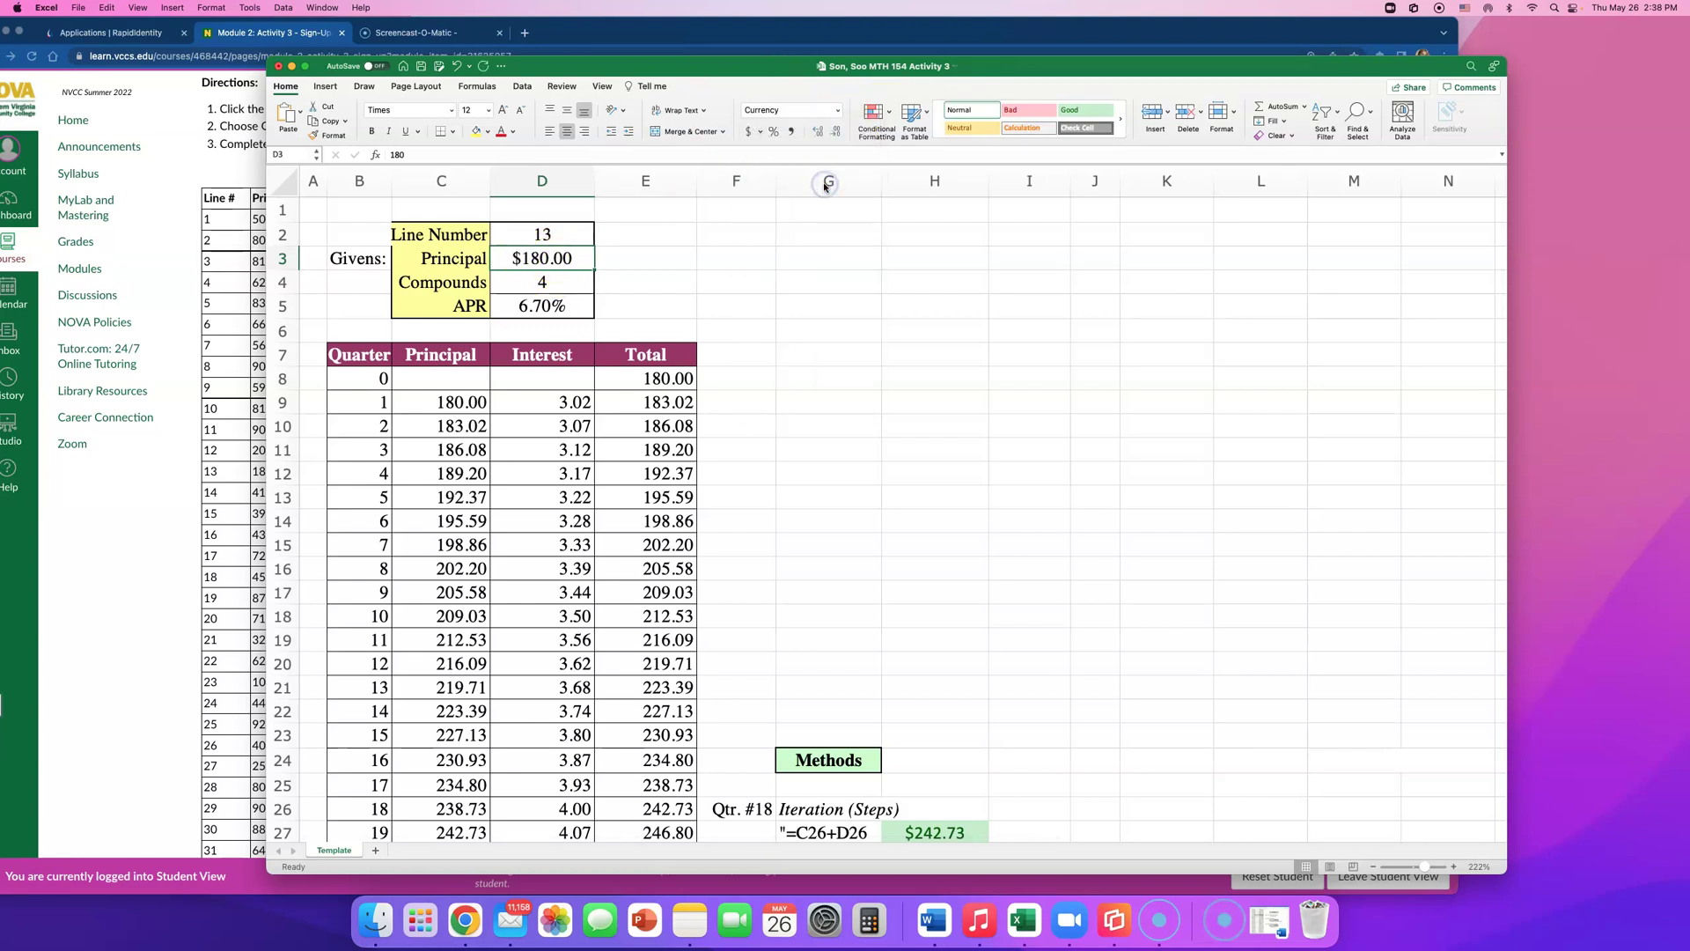
left_click(632, 300)
left_click(549, 262)
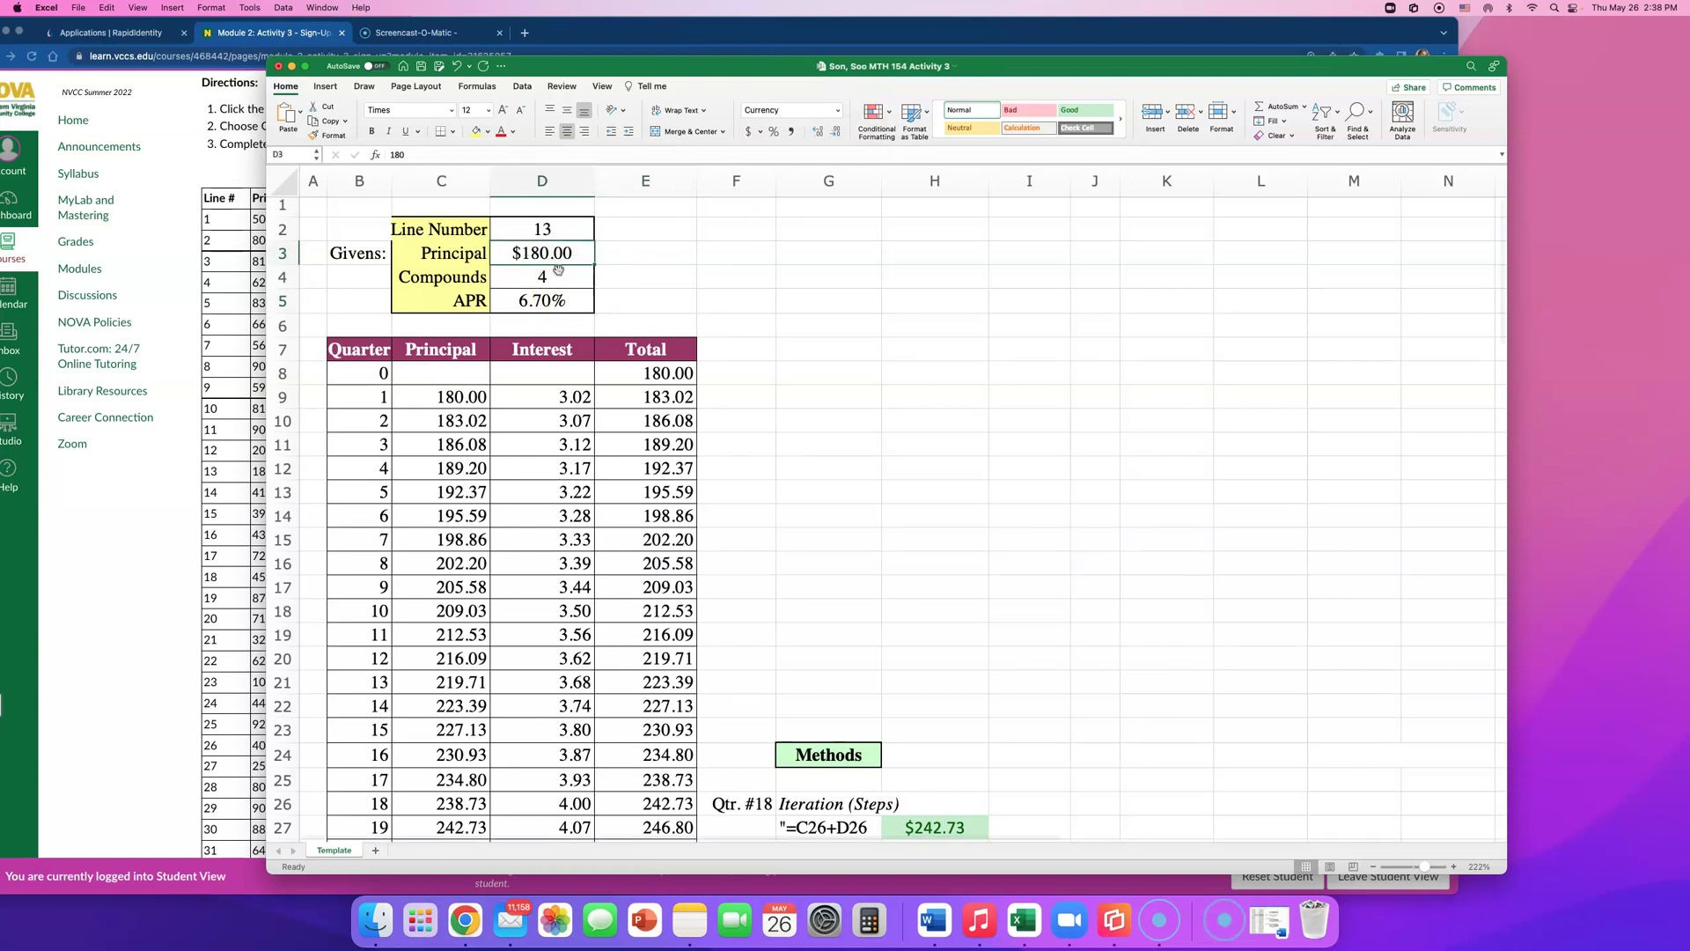
scroll(558, 271, "down", 10)
left_click(650, 665)
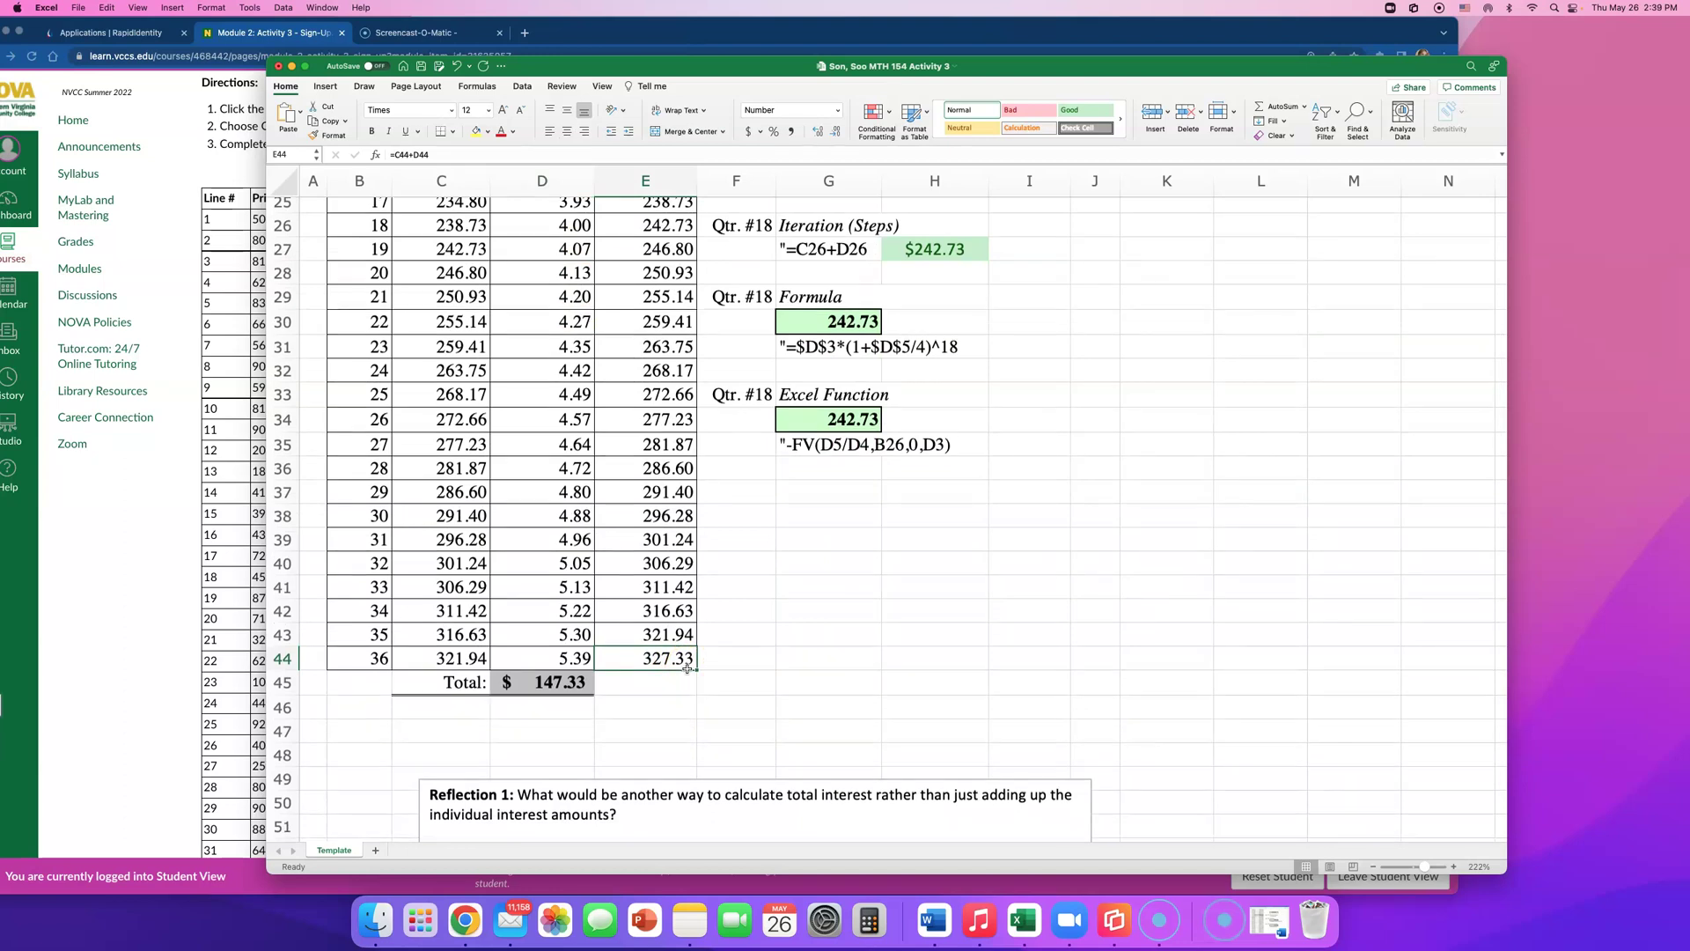
scroll(687, 669, "down", 3)
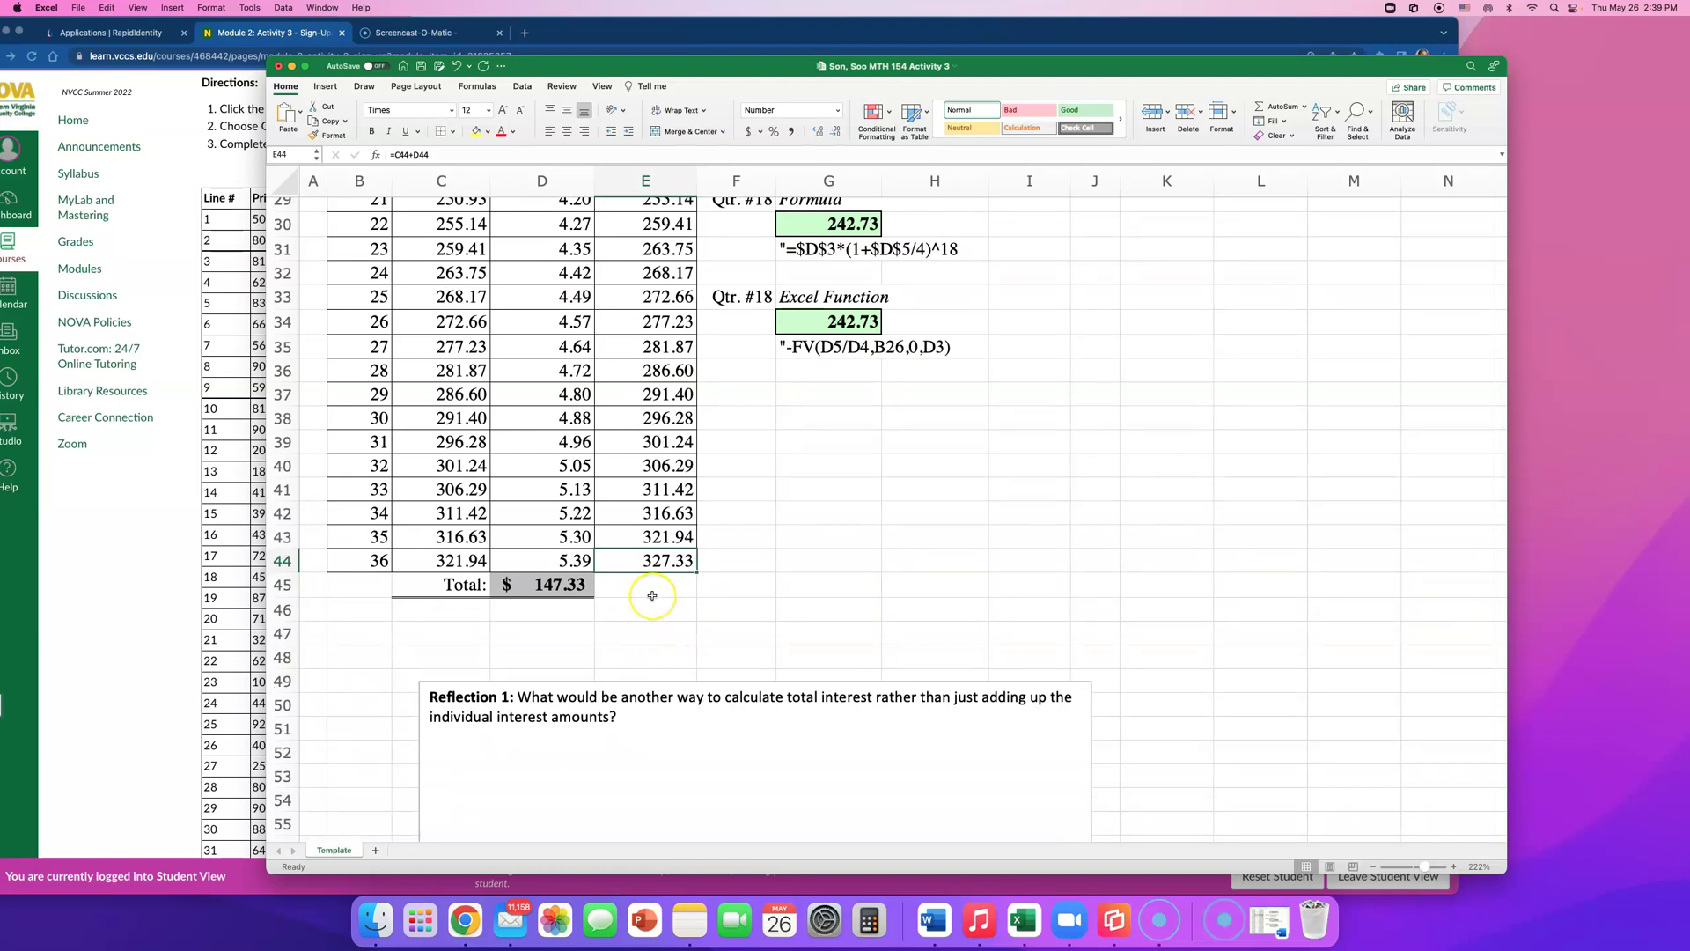
scroll(652, 596, "down", 15)
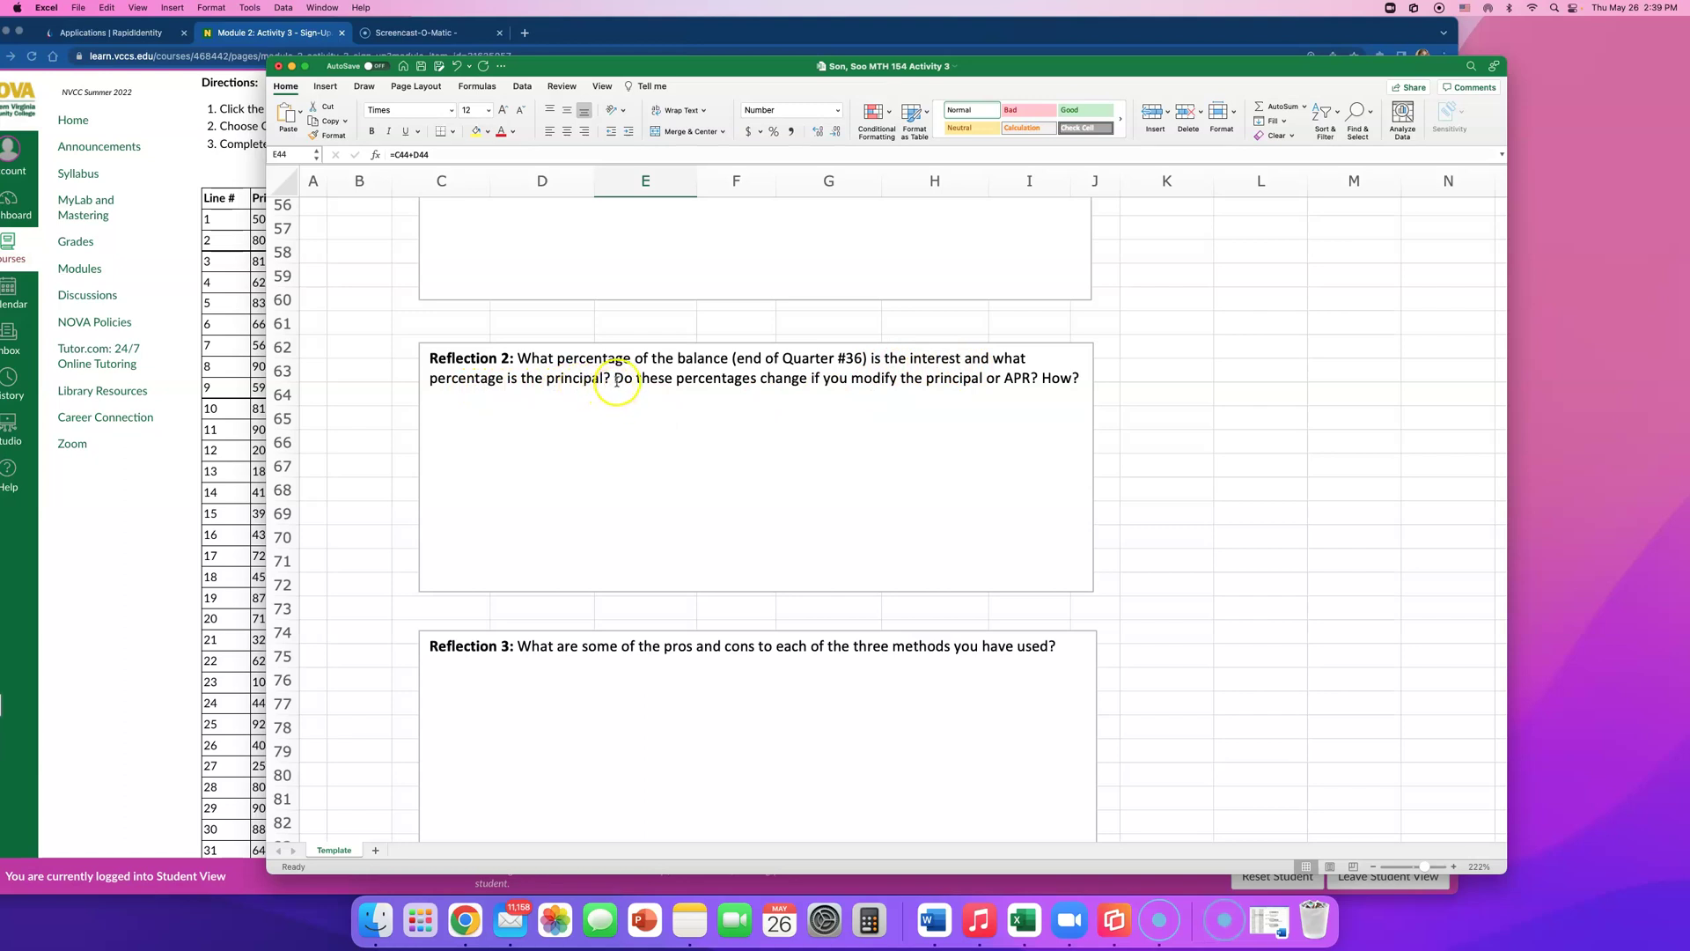
left_click_drag(522, 360, 985, 391)
left_click(971, 411)
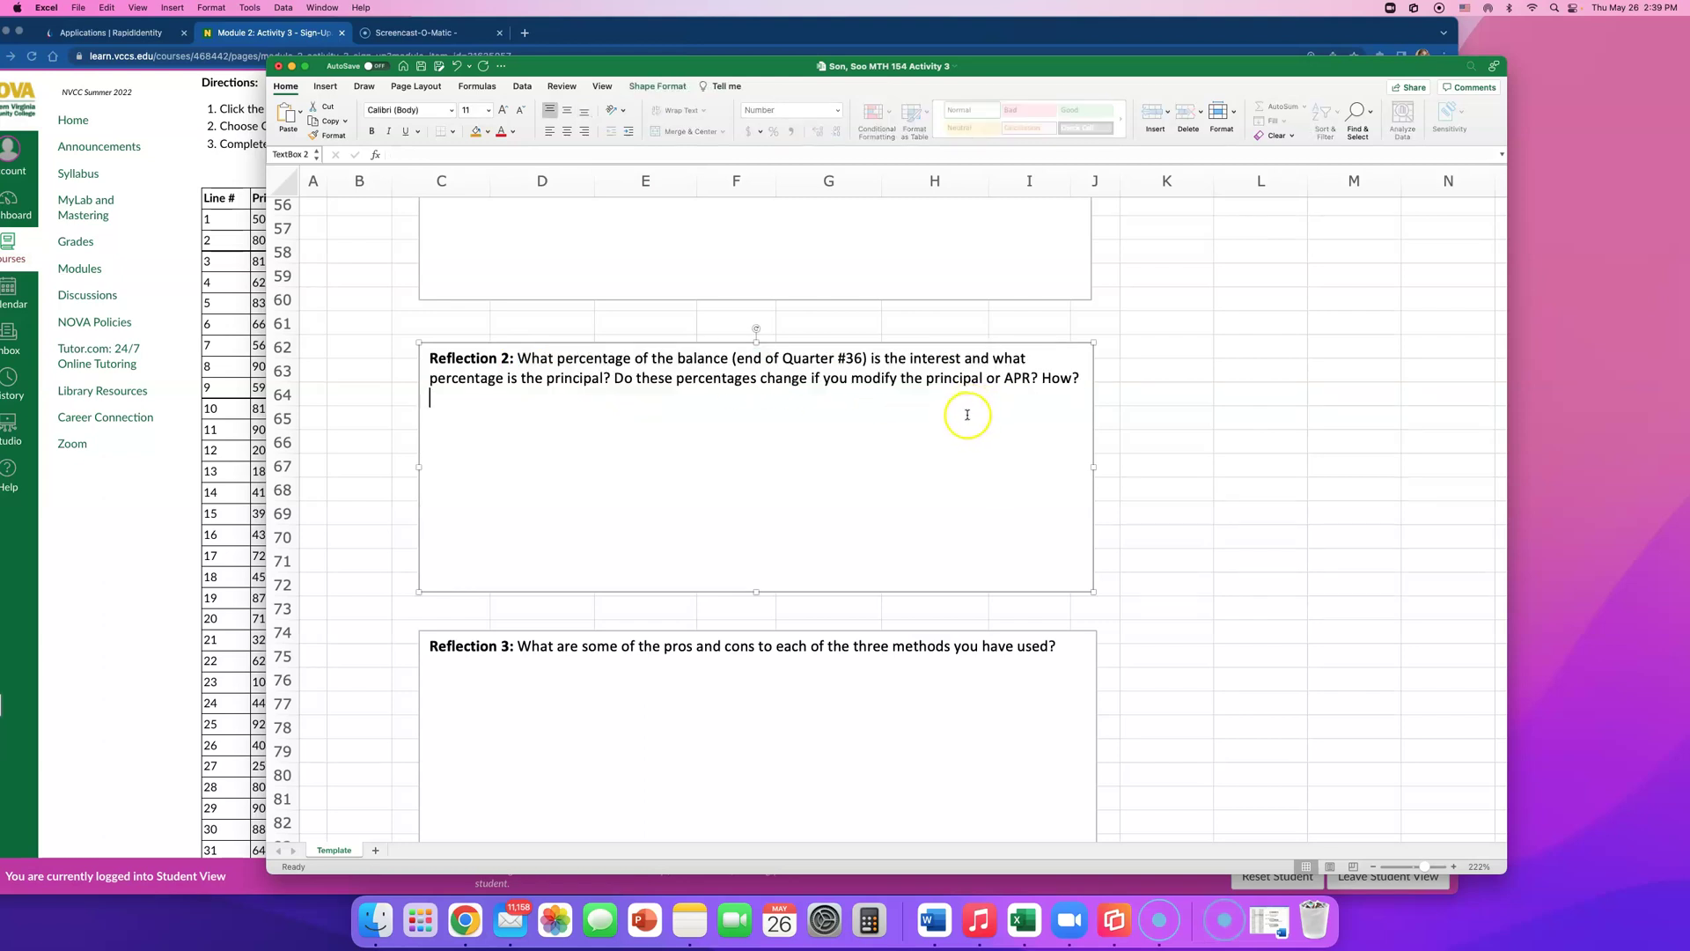
scroll(968, 415, "up", 20)
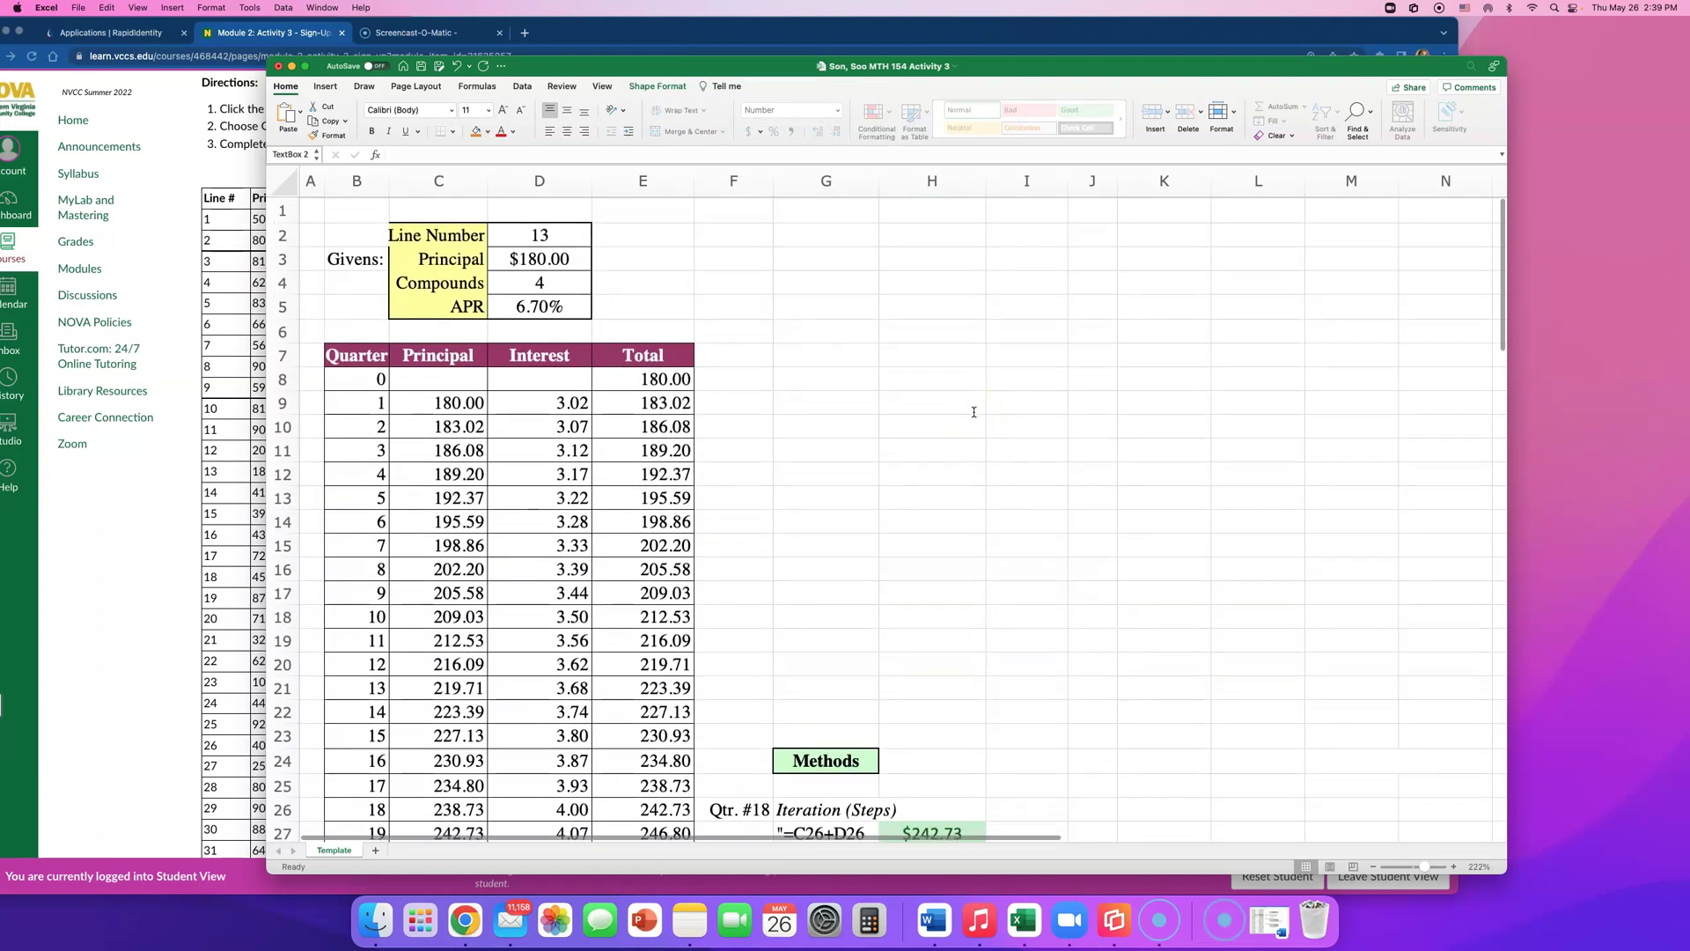
scroll(974, 411, "down", 20)
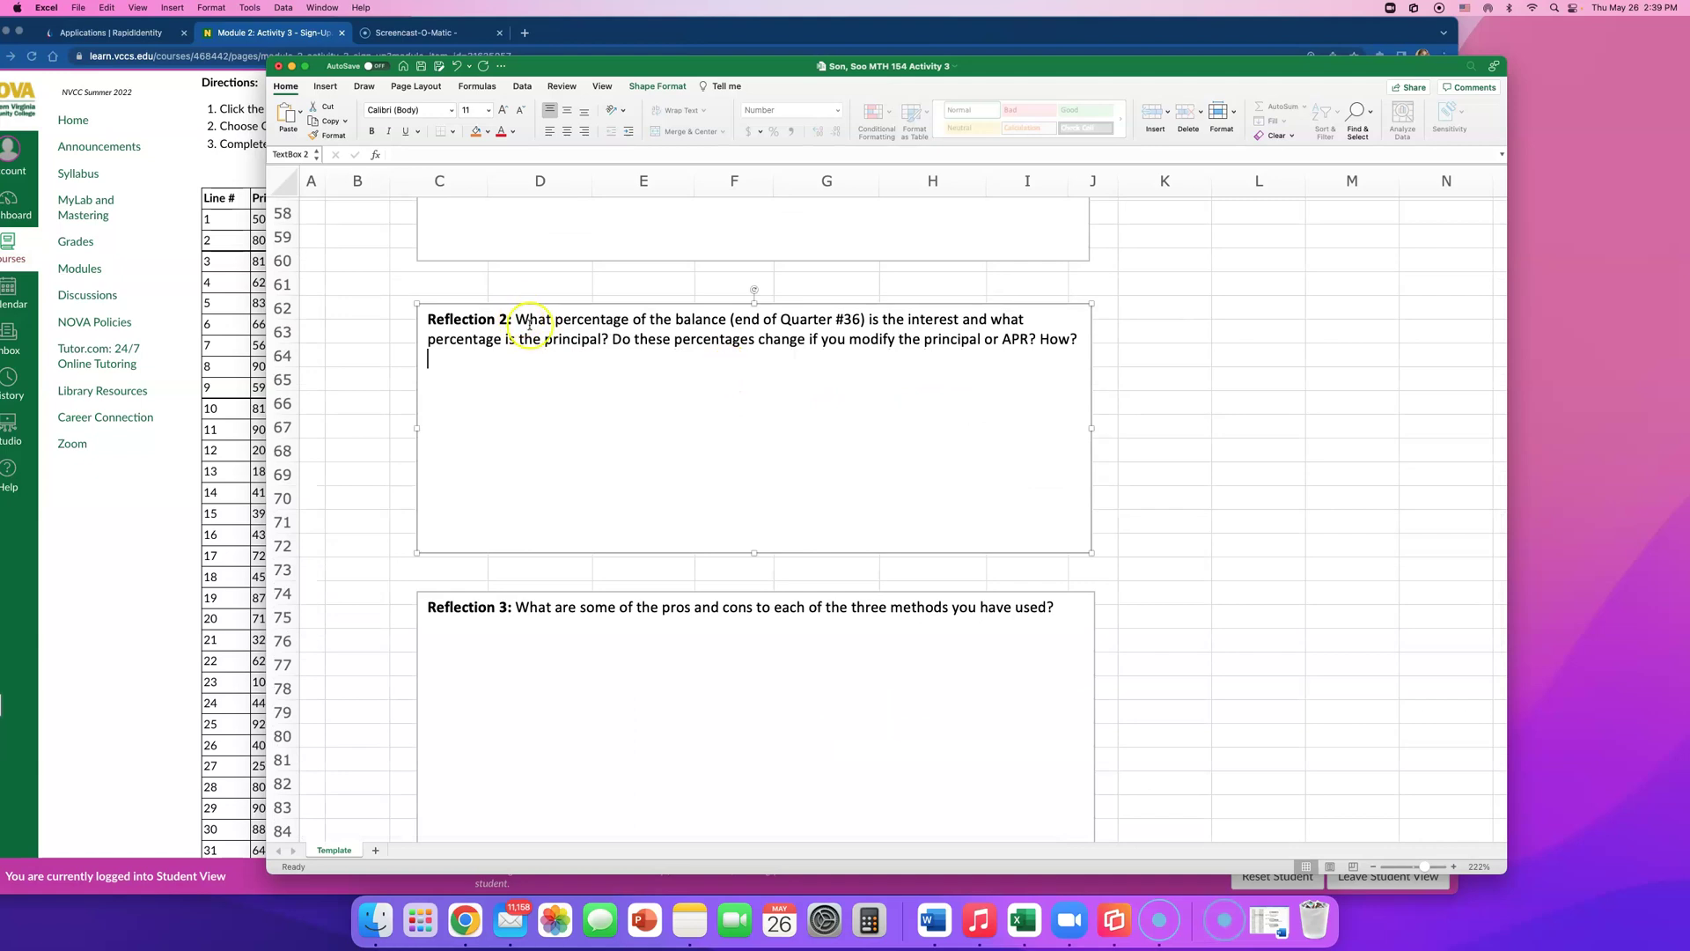
left_click_drag(428, 319, 811, 365)
left_click(541, 352)
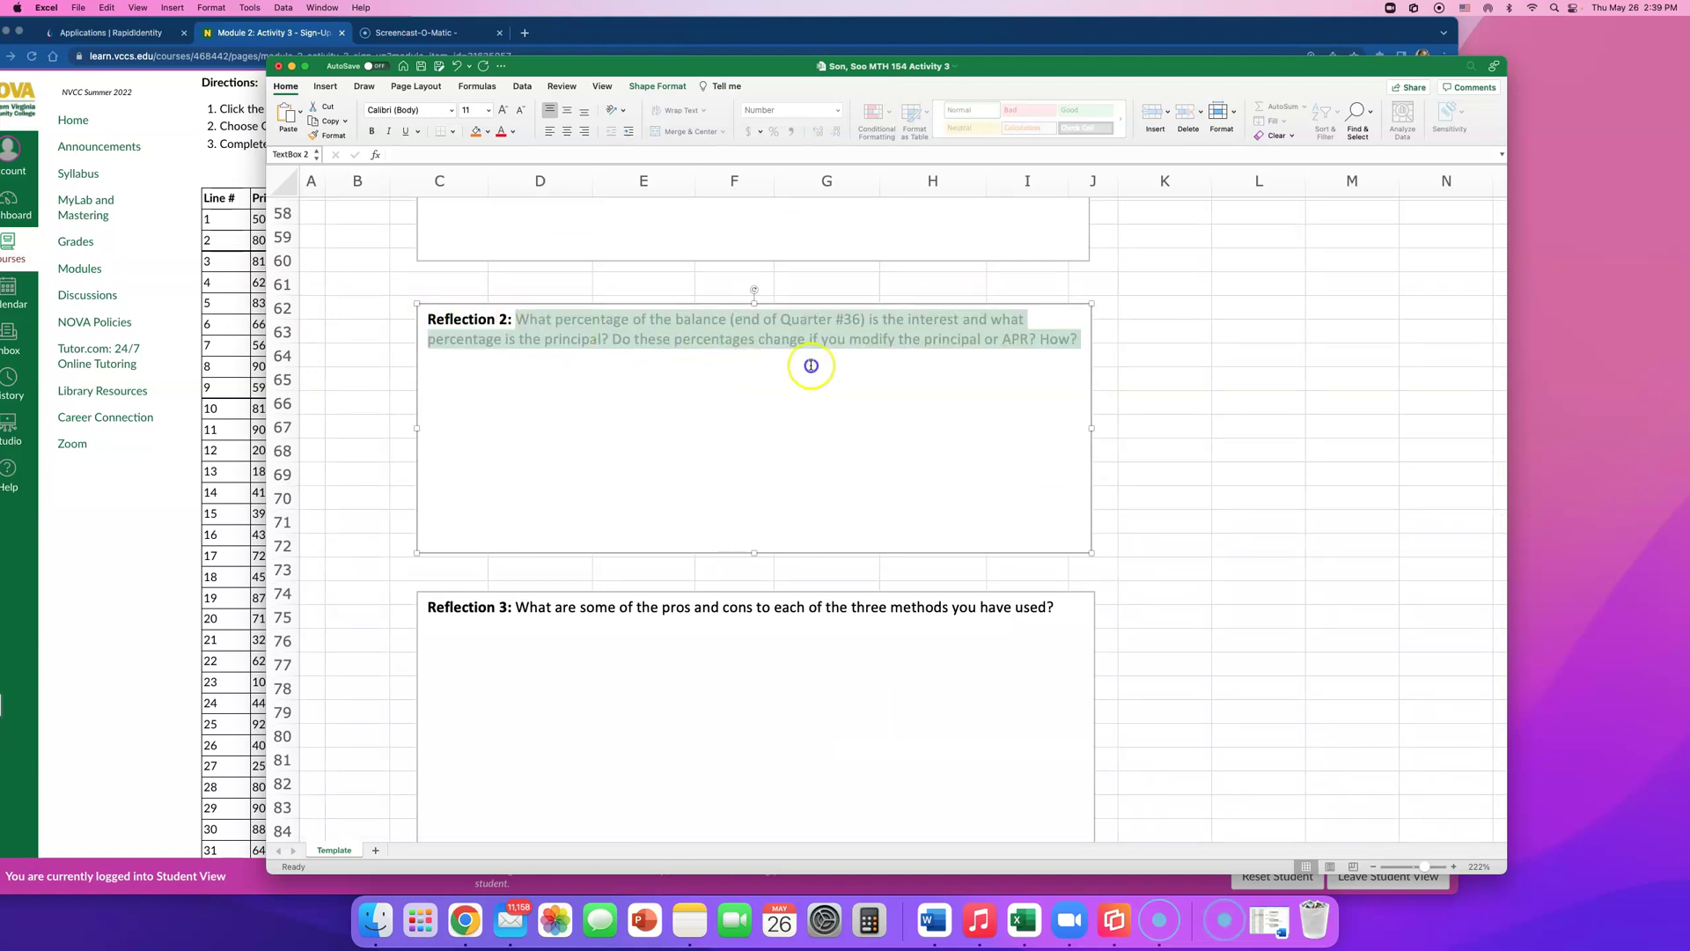
left_click(858, 401)
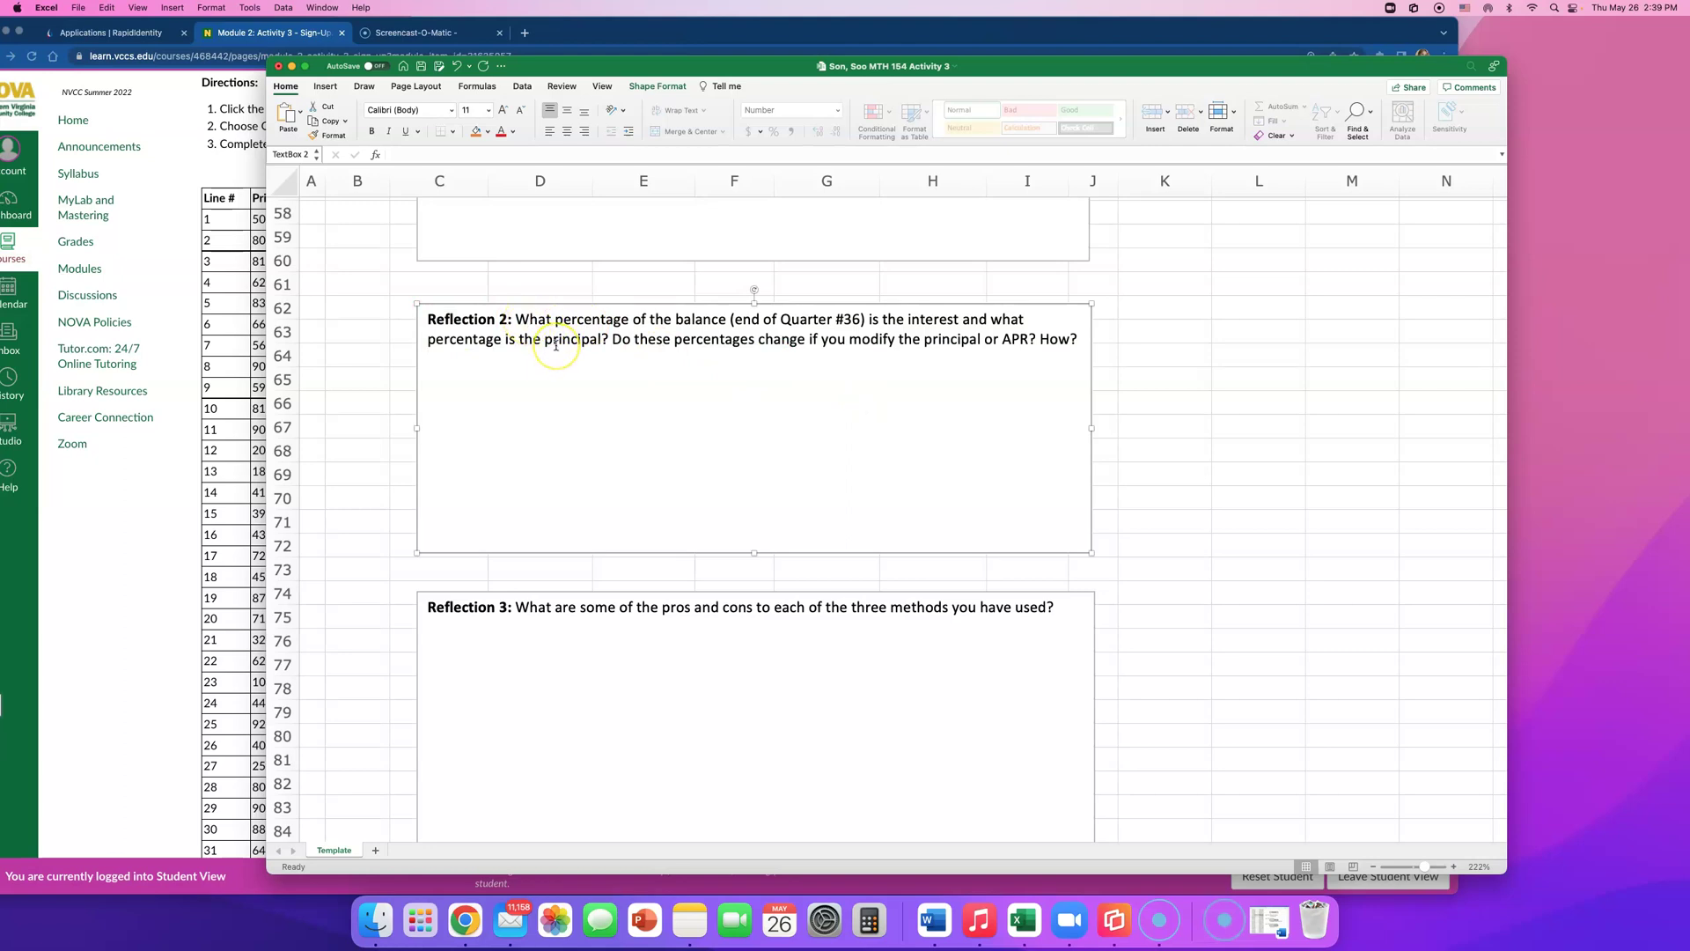
scroll(556, 345, "down", 3)
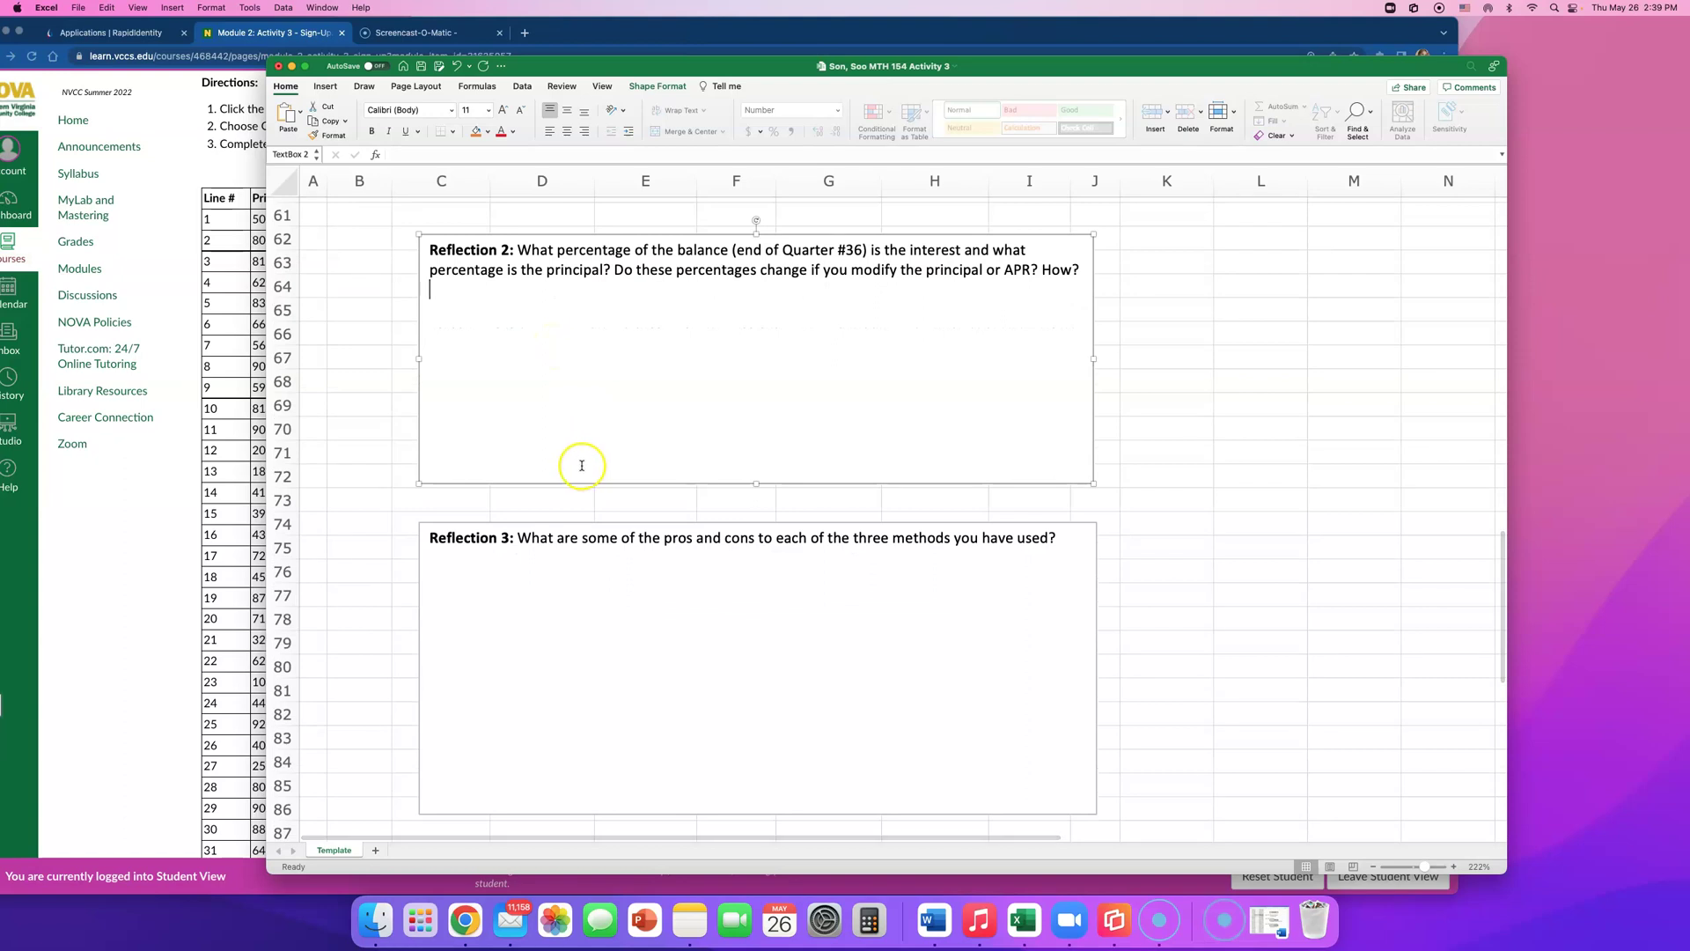
scroll(547, 593, "down", 2)
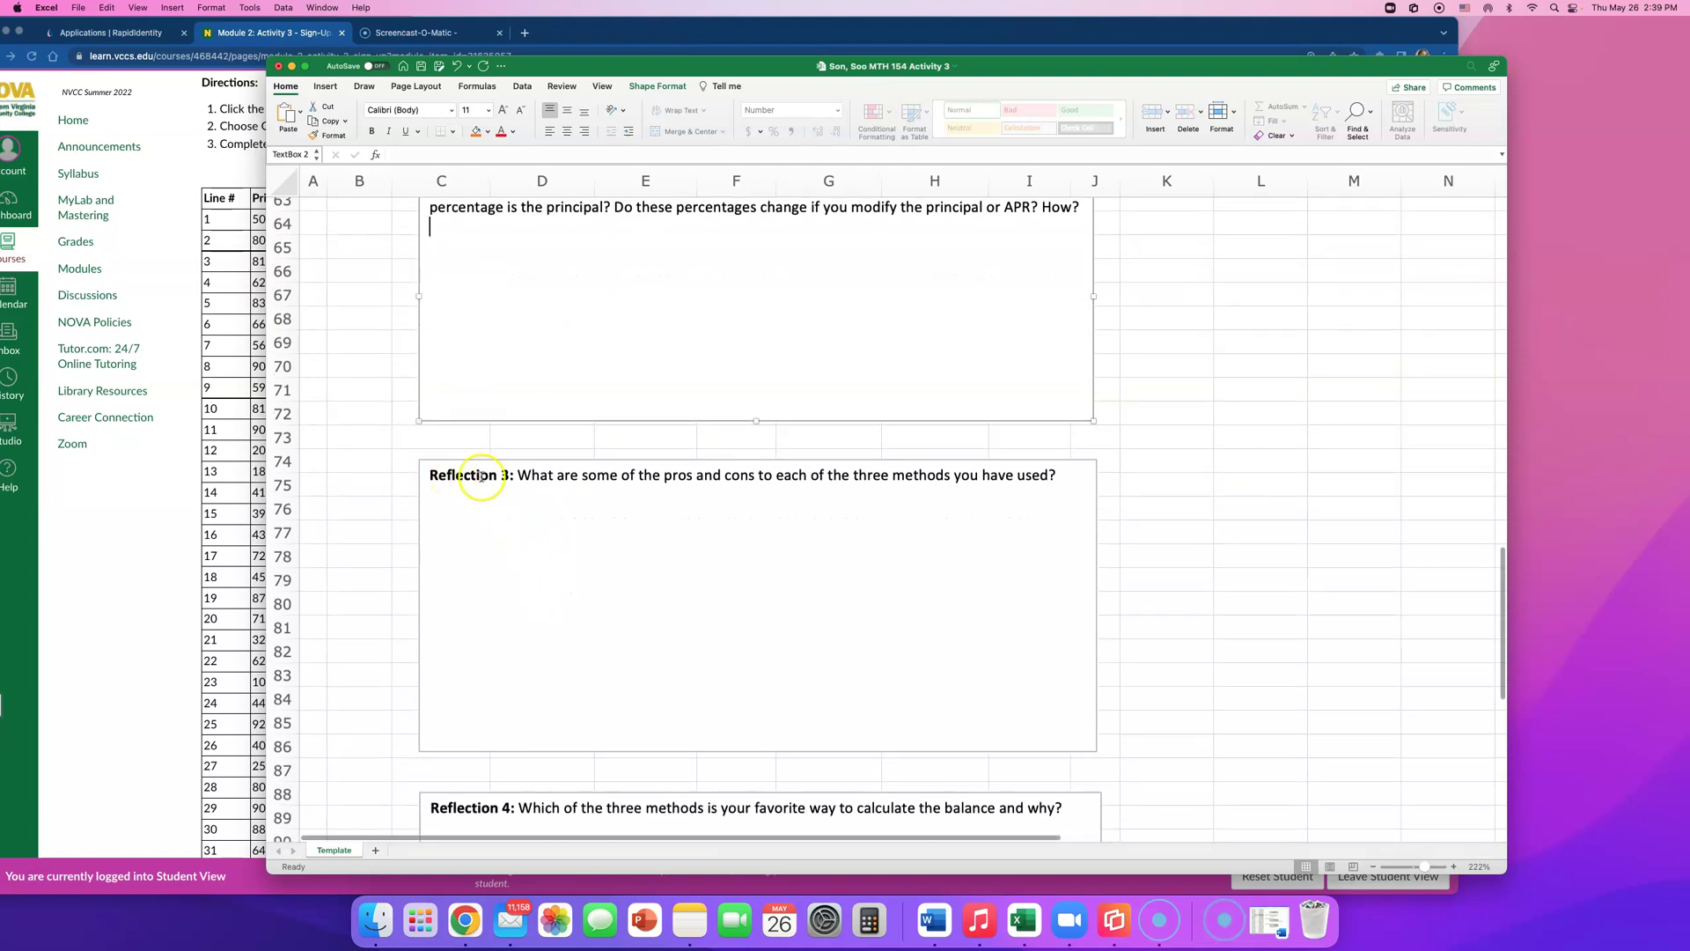
left_click_drag(517, 476, 426, 475)
left_click(517, 533)
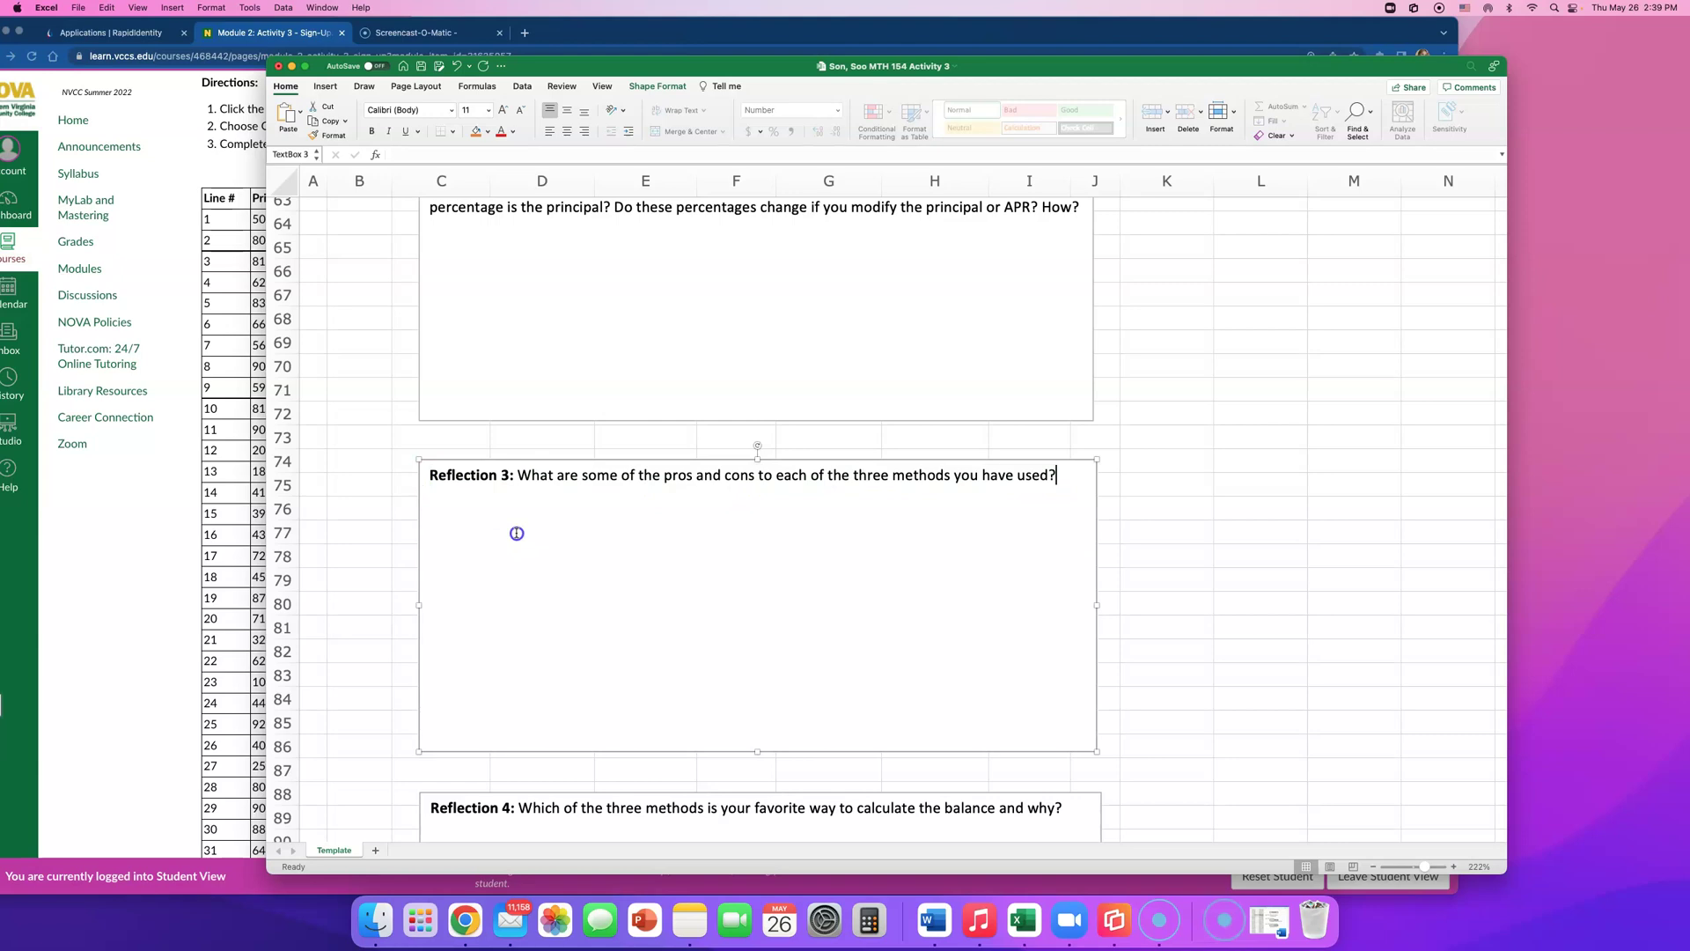
scroll(506, 534, "down", 10)
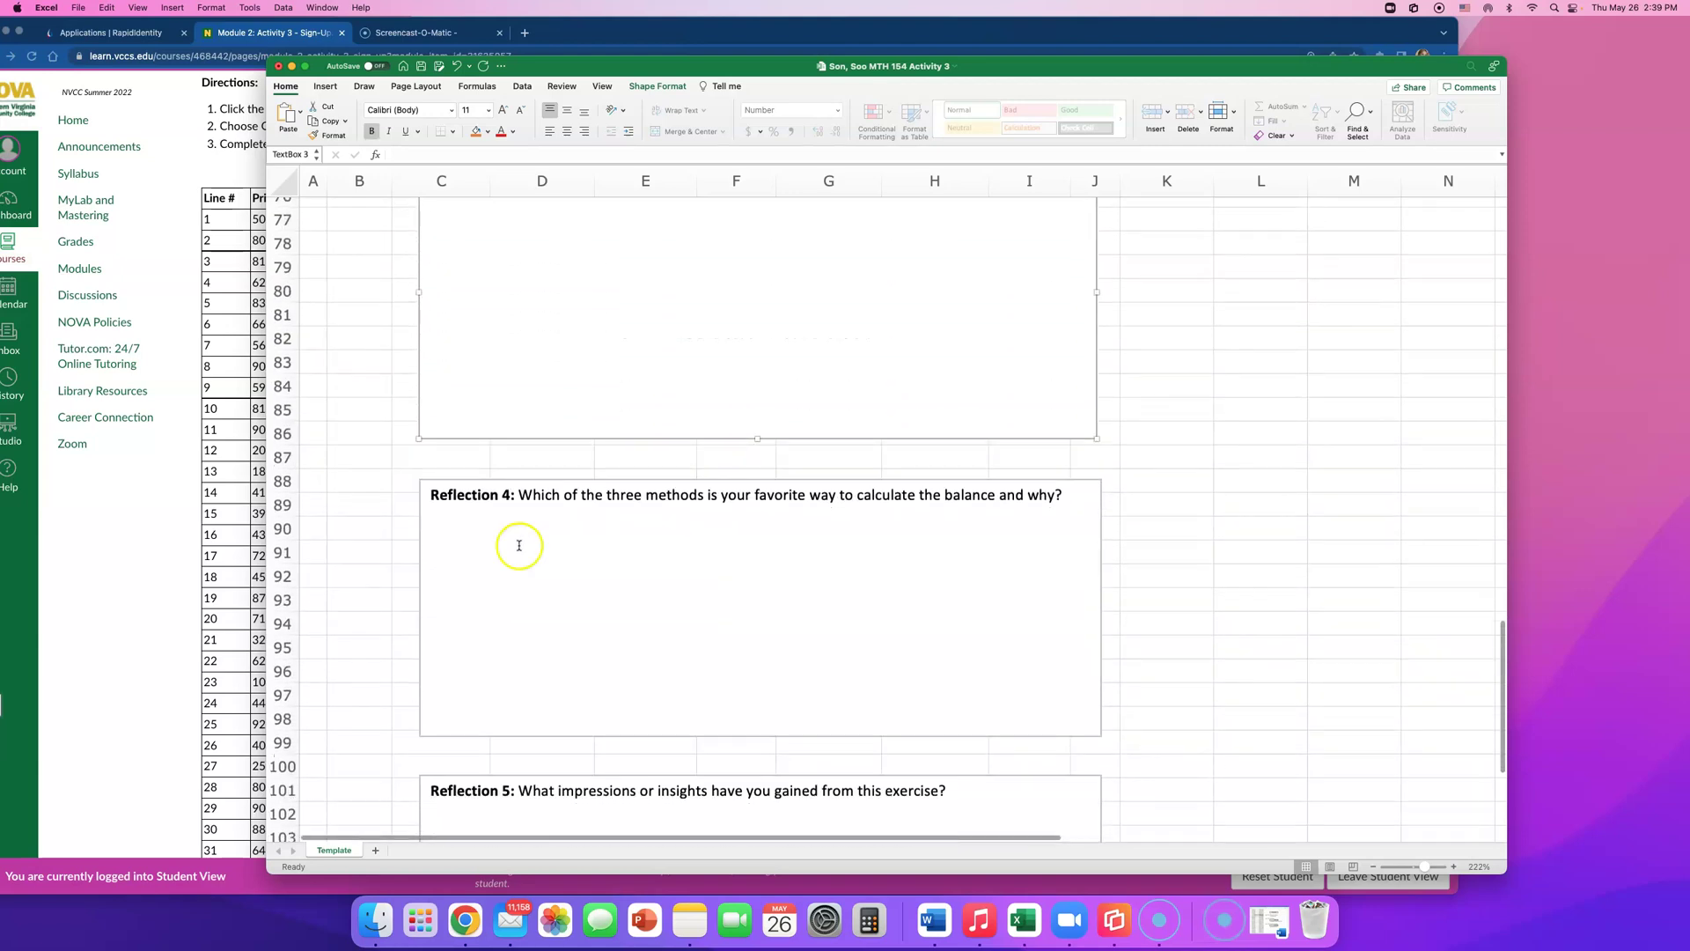
scroll(556, 446, "down", 3)
left_click_drag(566, 380, 1016, 383)
left_click(1068, 388)
scroll(1057, 400, "down", 6)
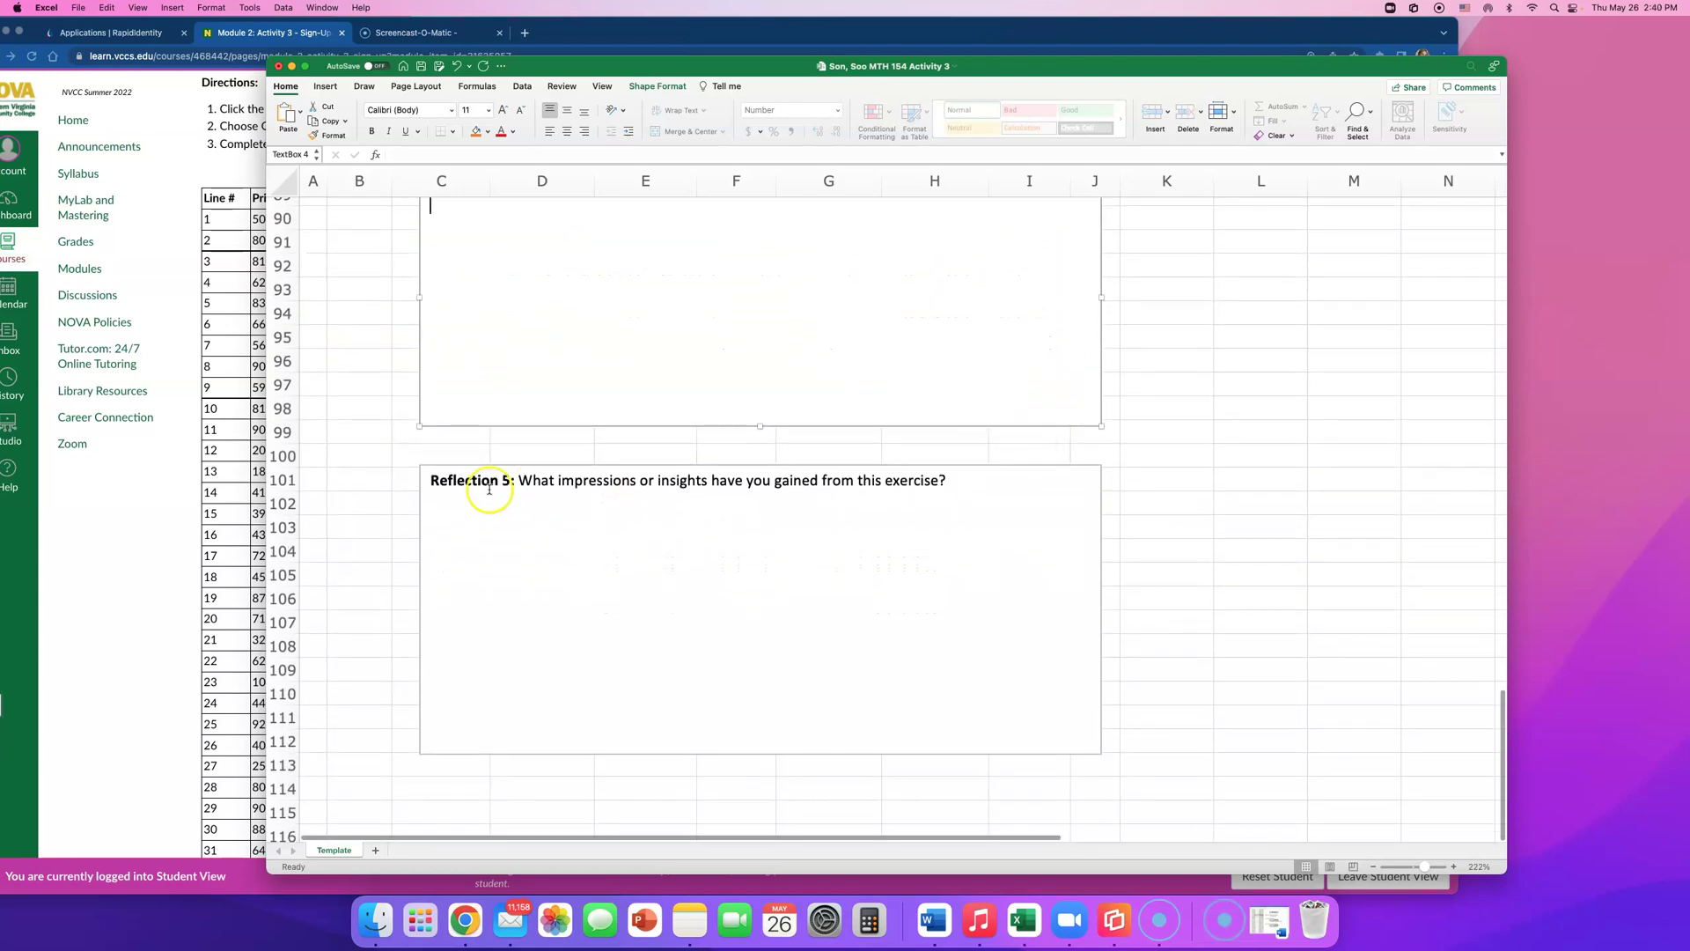
left_click_drag(428, 481, 723, 486)
left_click(542, 500)
left_click(828, 506)
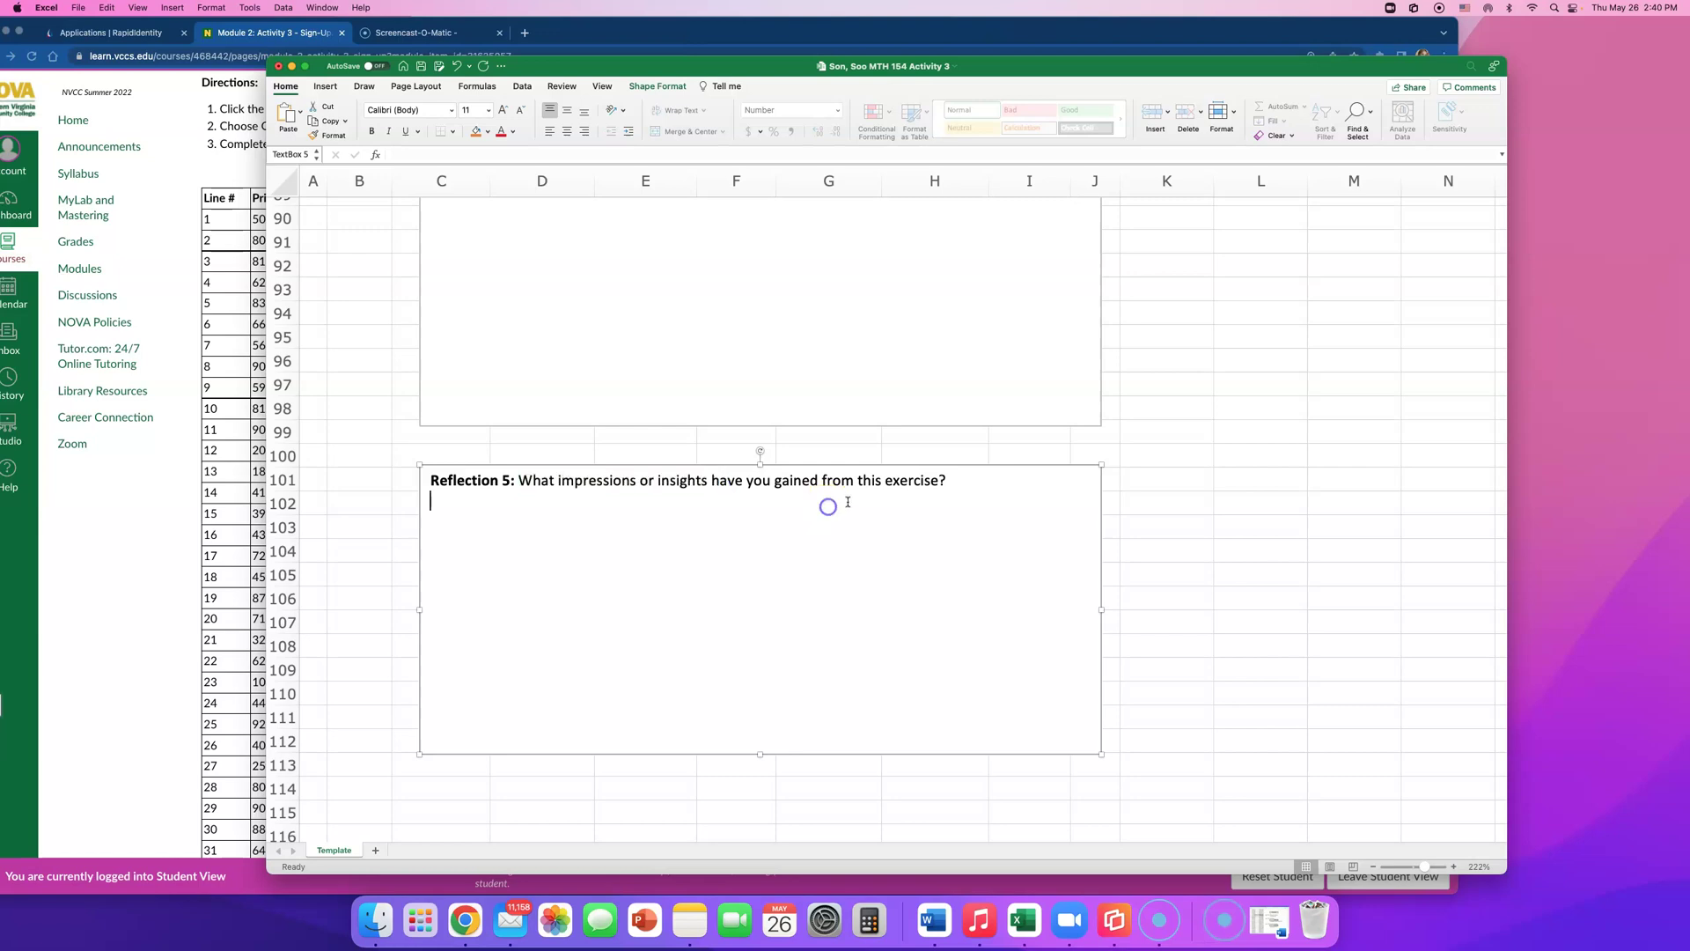
scroll(915, 504, "up", 5)
scroll(920, 504, "up", 6)
scroll(920, 506, "down", 7)
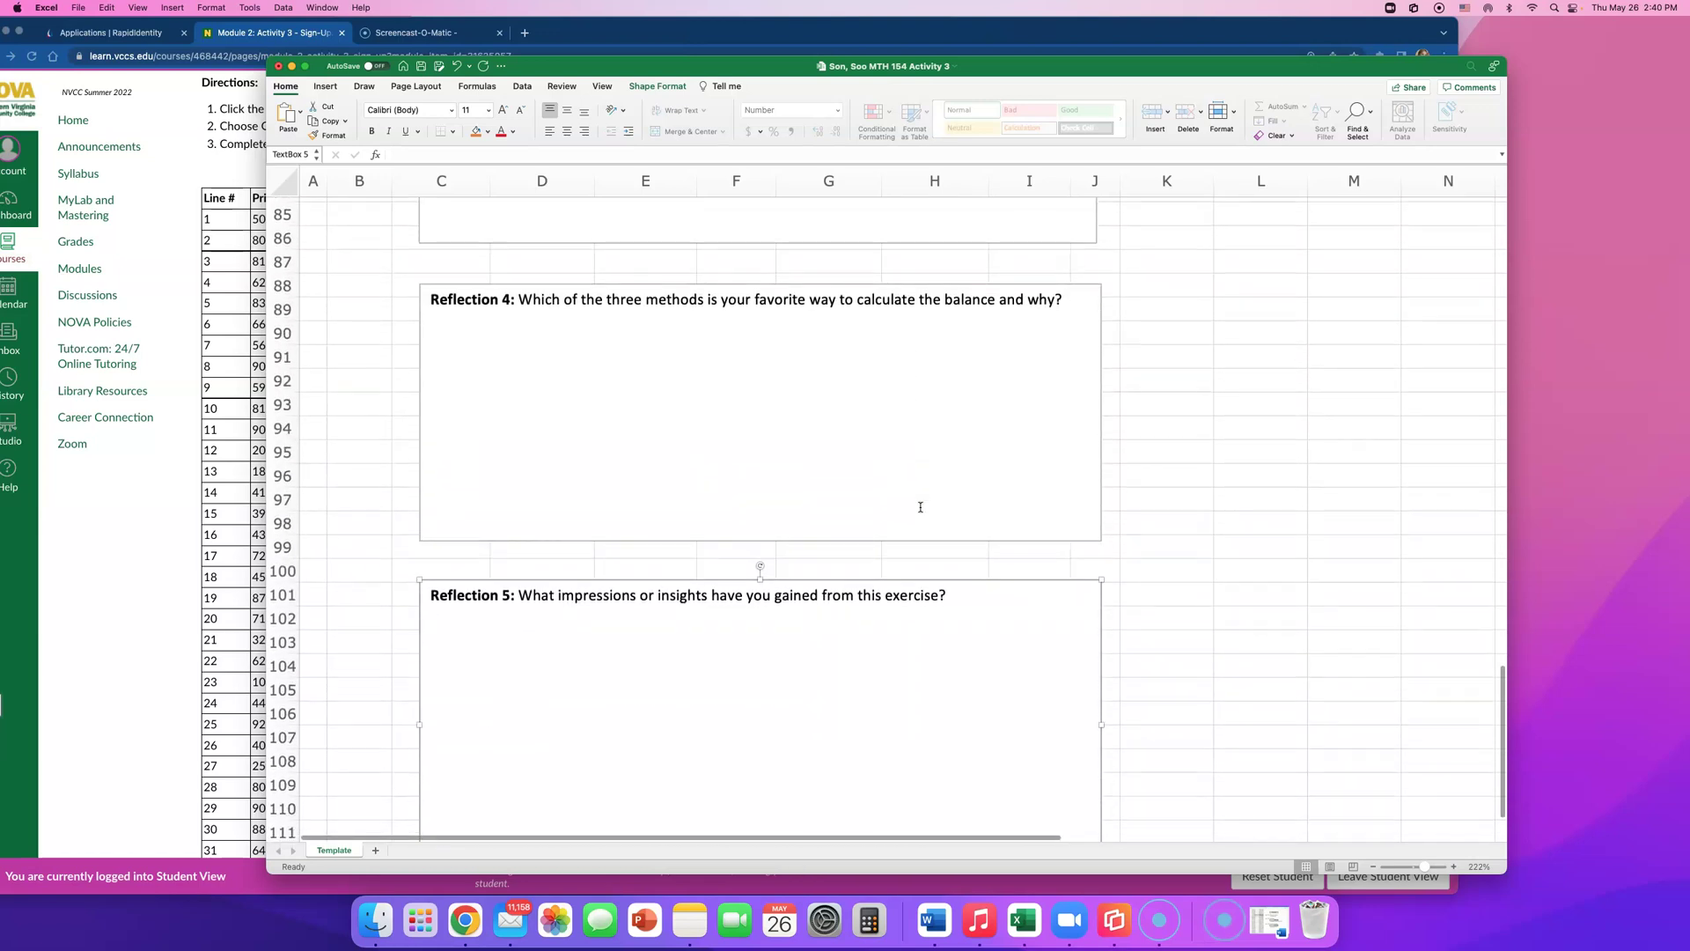
scroll(920, 507, "up", 12)
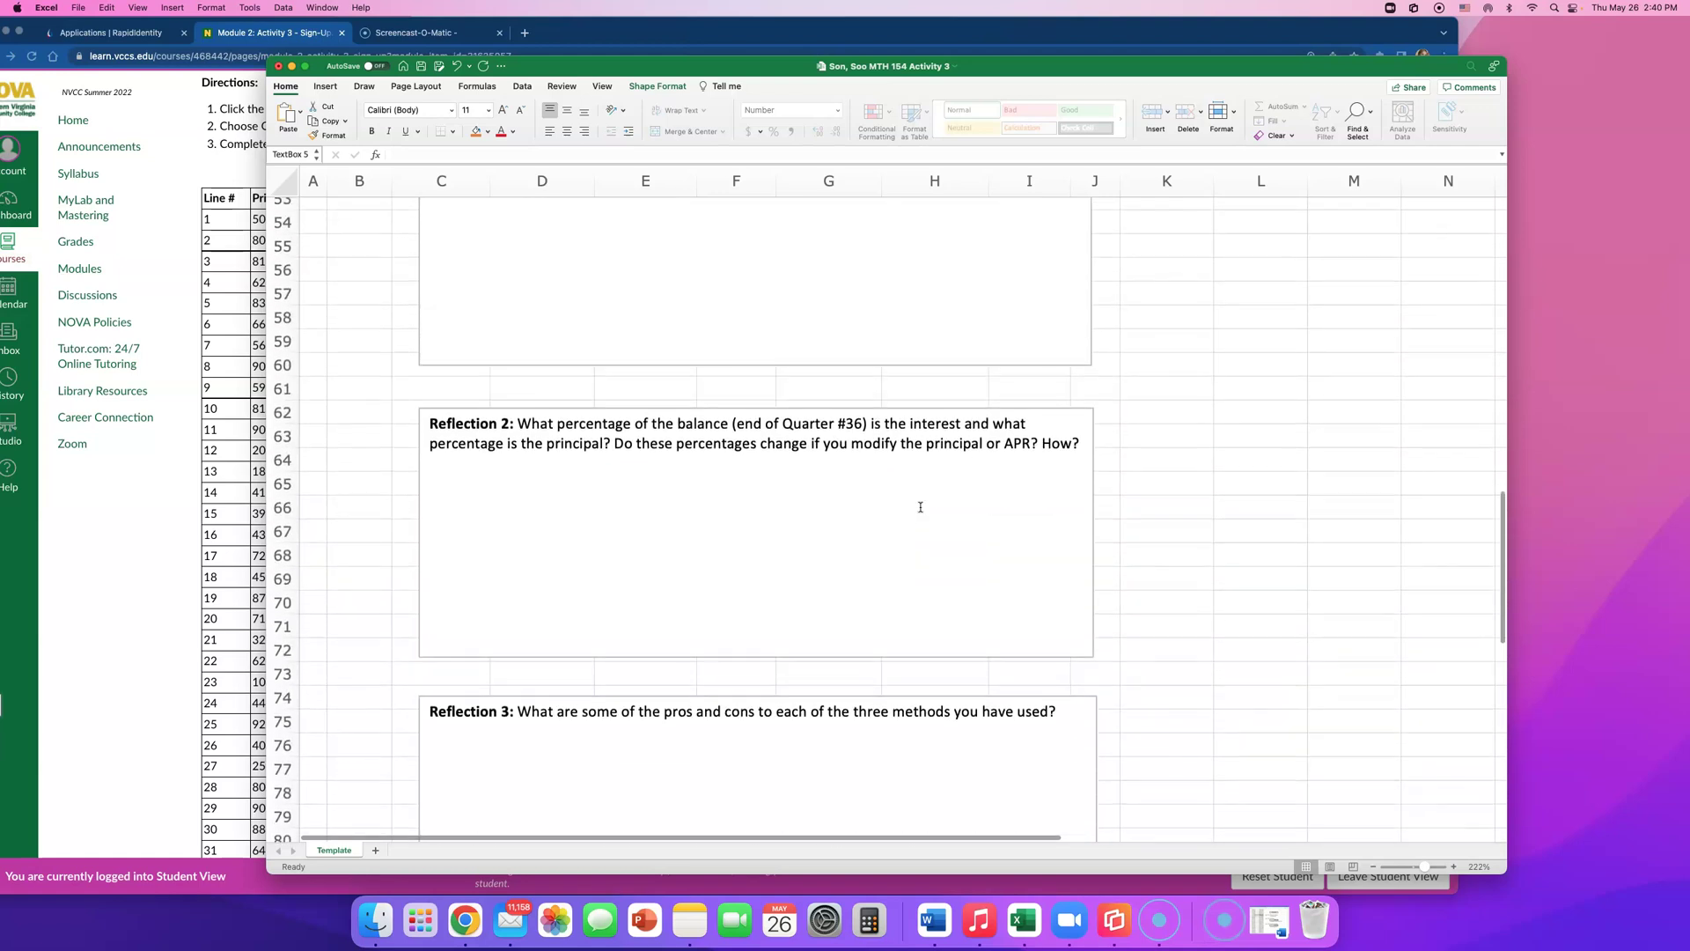
left_click_drag(419, 269, 617, 322)
left_click_drag(421, 574, 1090, 604)
left_click(1034, 616)
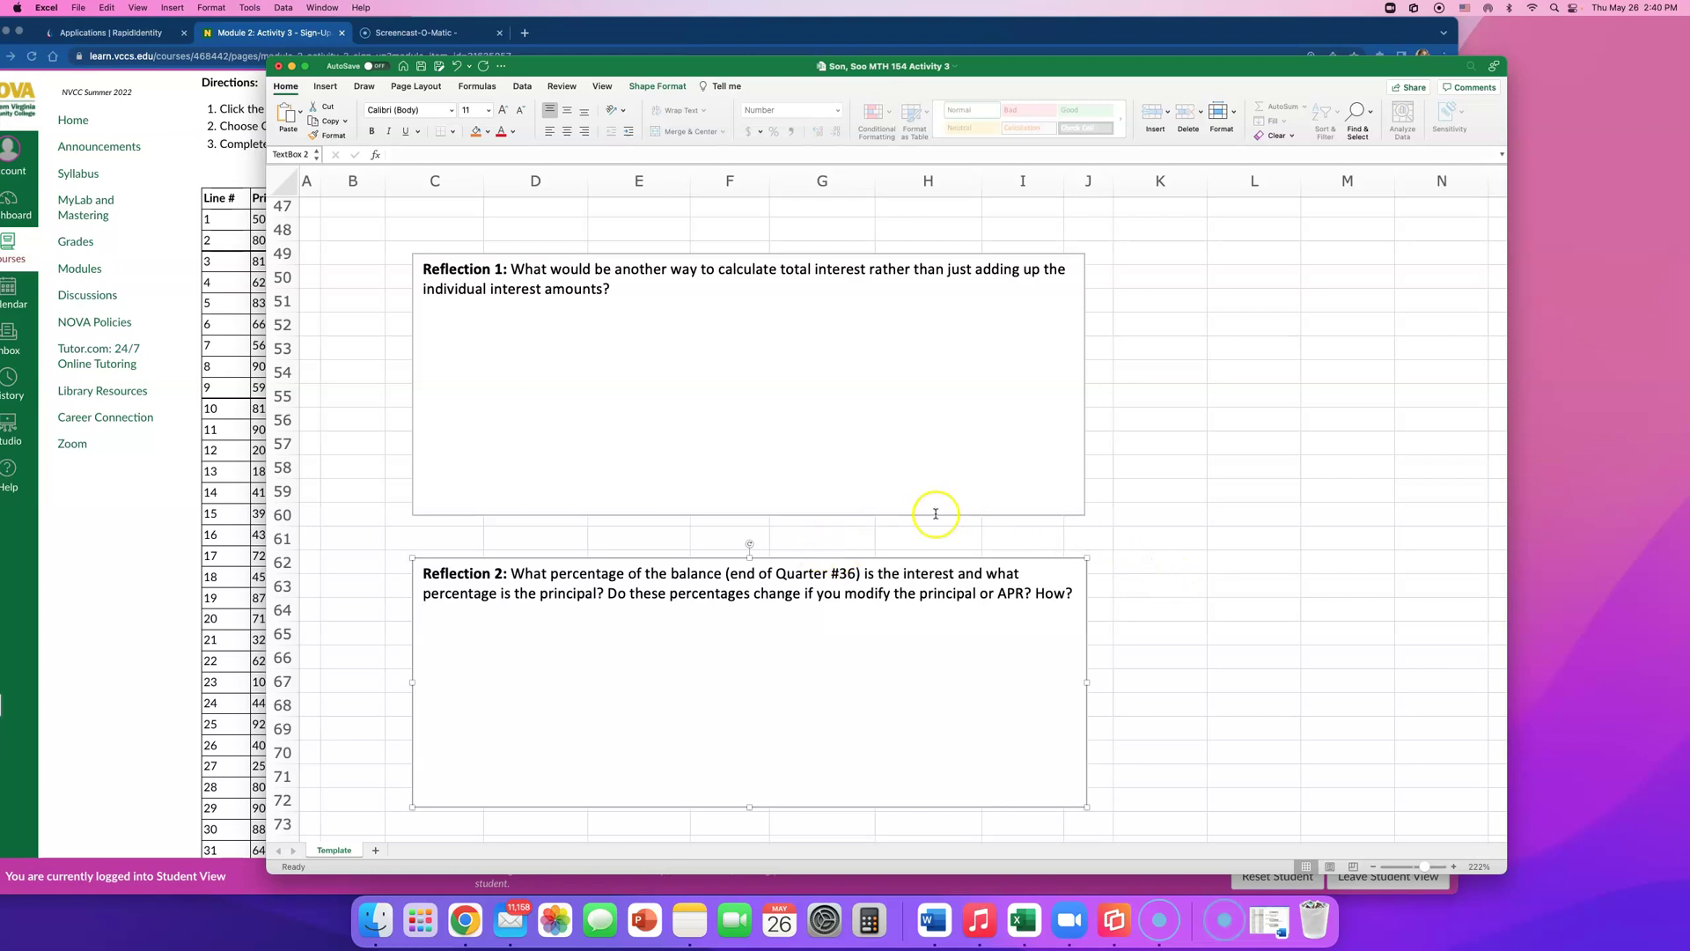
scroll(932, 509, "down", 2)
scroll(936, 513, "down", 15)
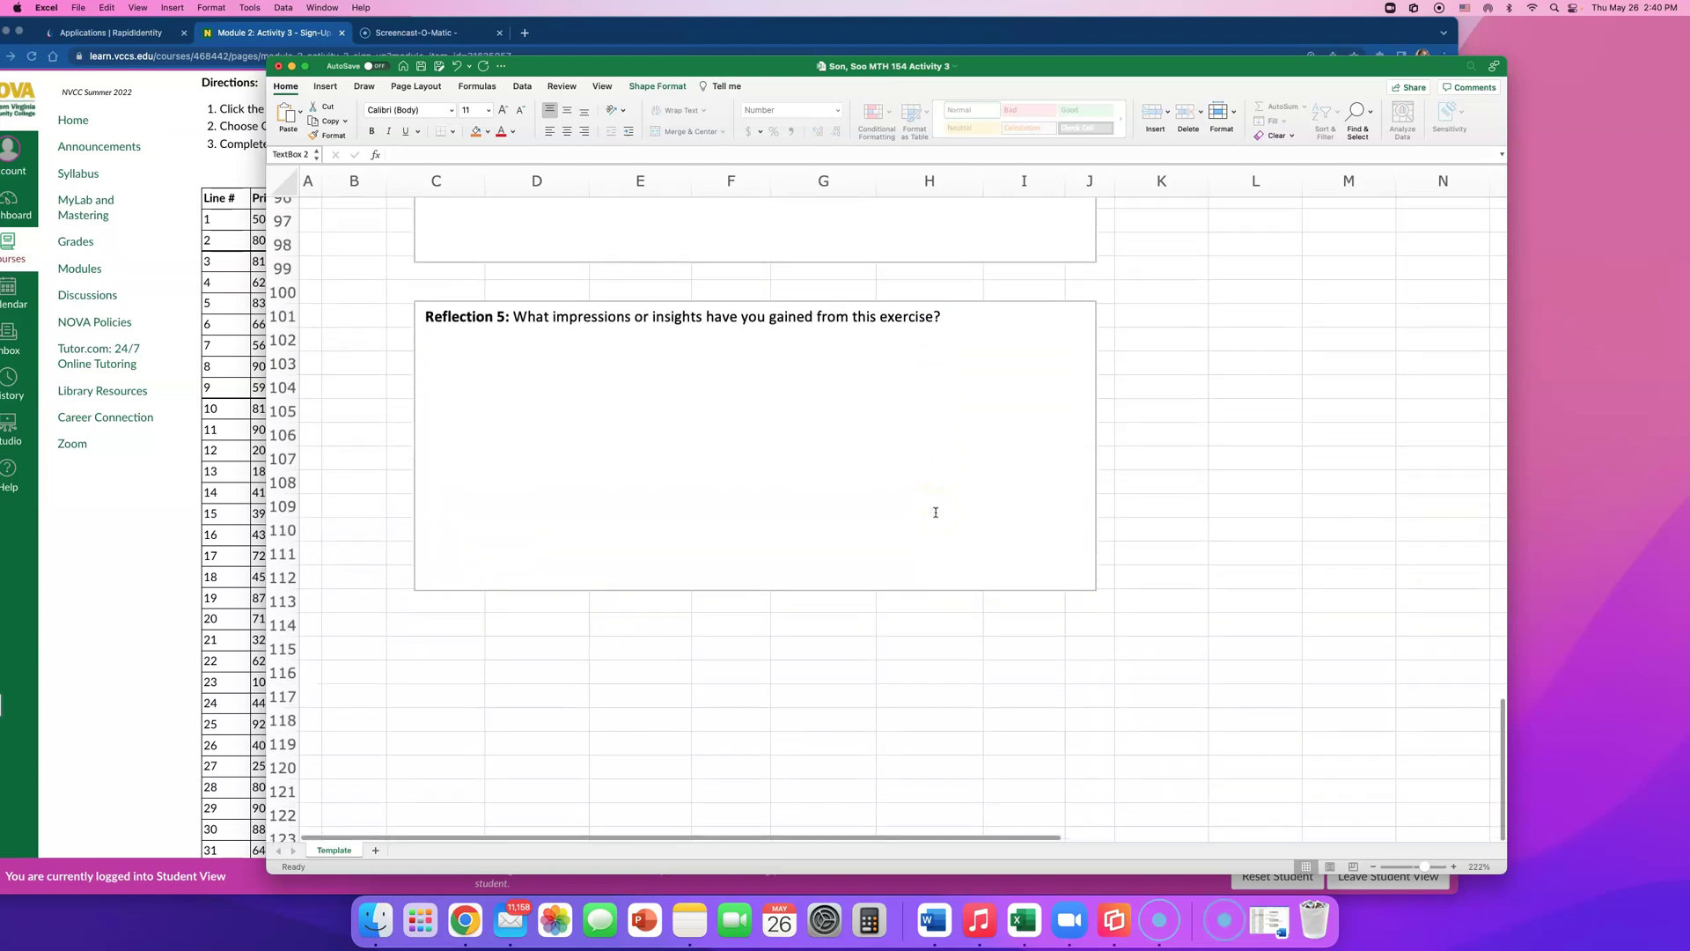
scroll(936, 513, "up", 15)
scroll(935, 512, "up", 10)
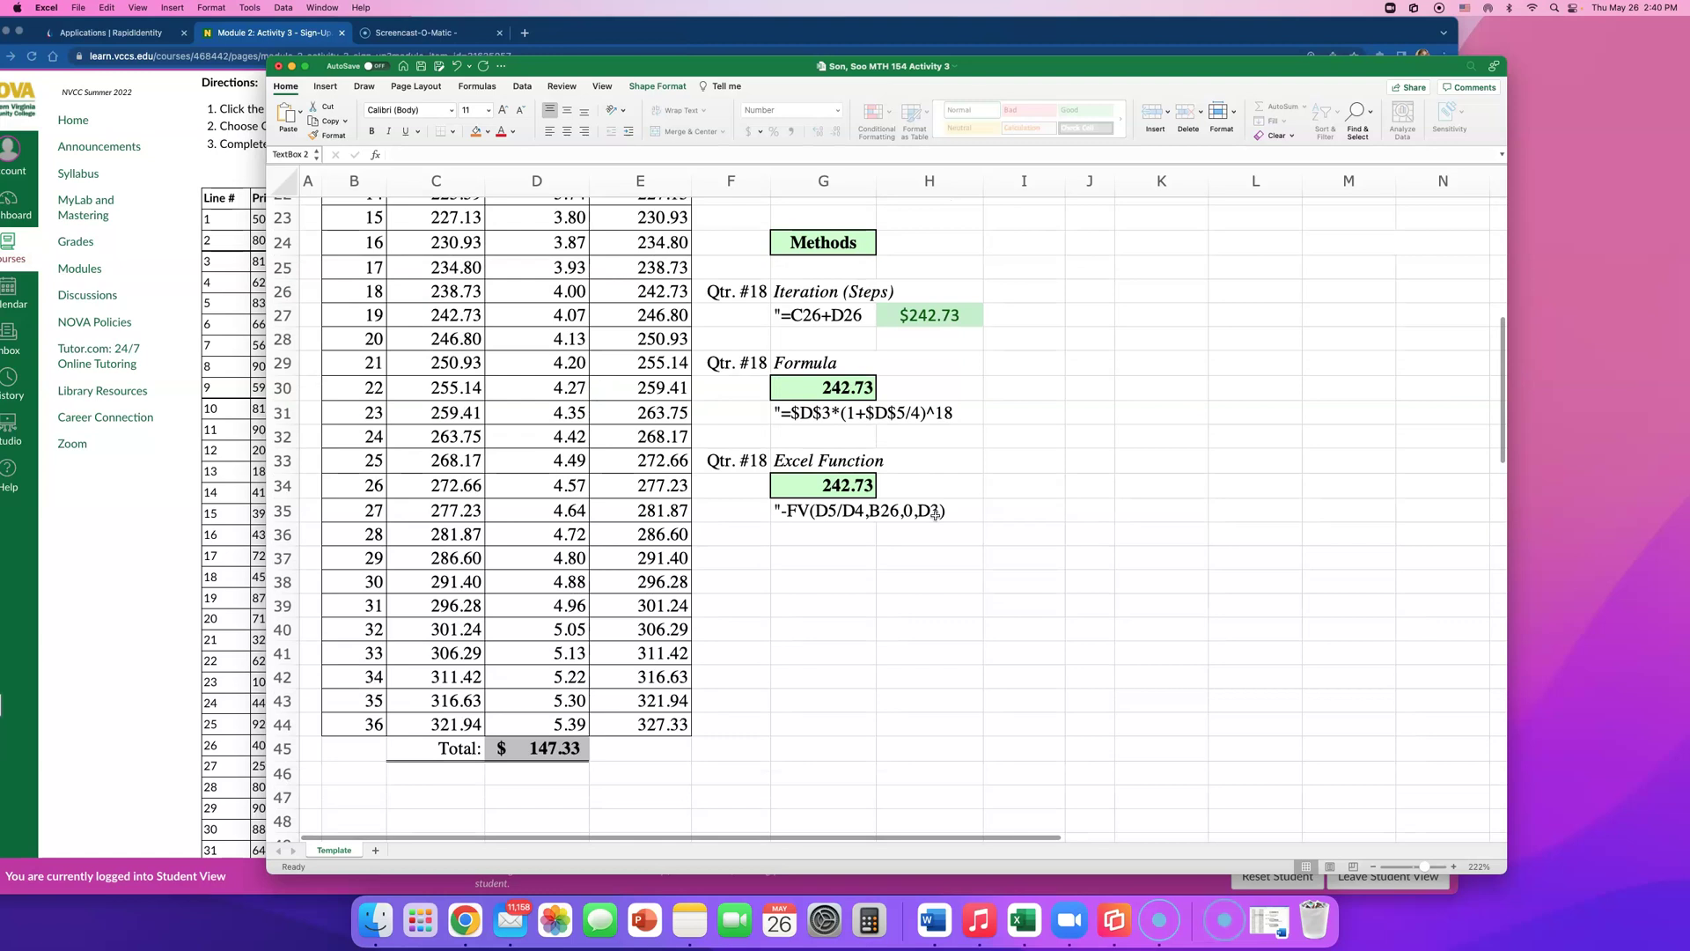
scroll(936, 518, "up", 8)
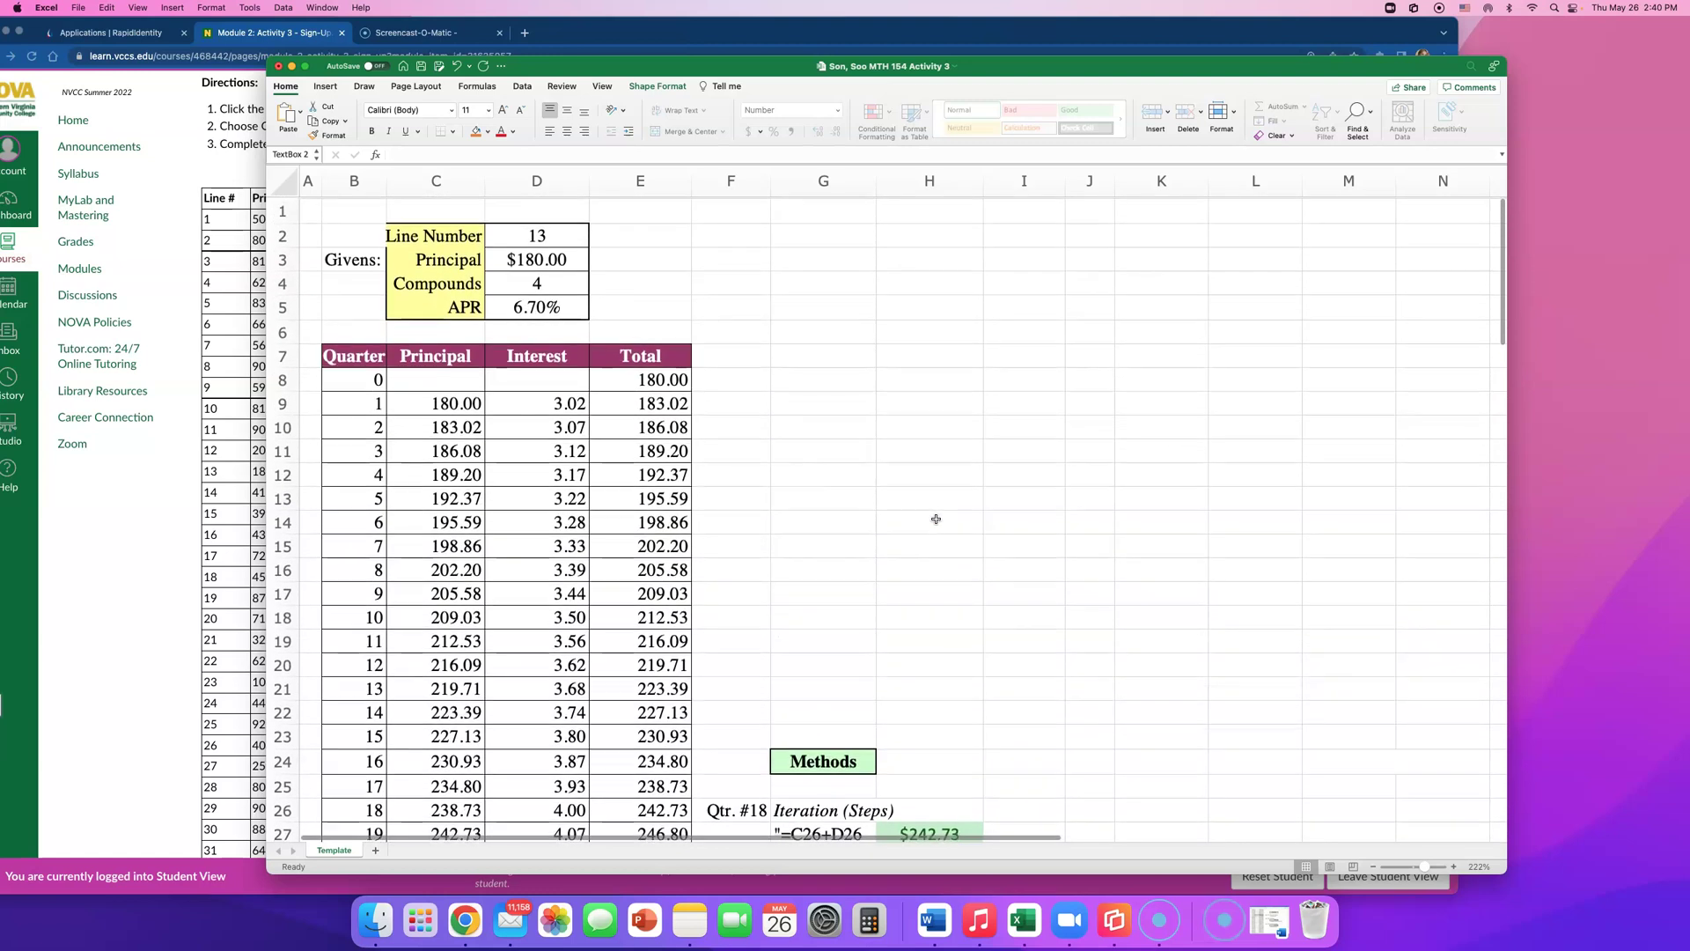
scroll(936, 519, "right", 1)
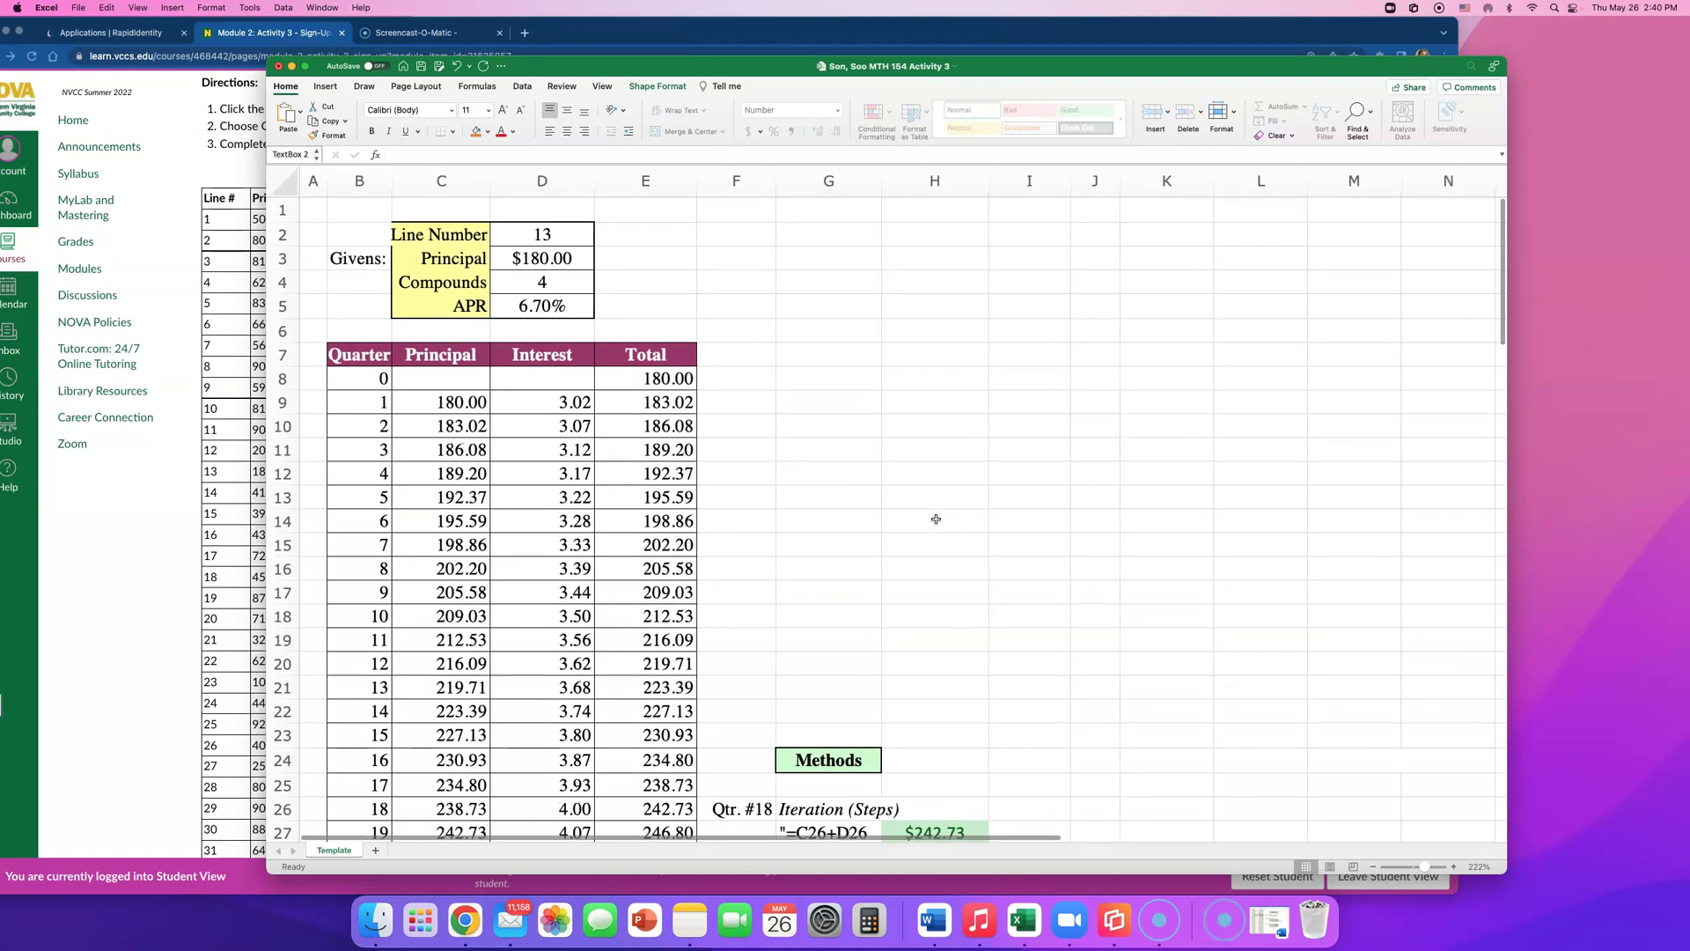
scroll(936, 519, "down", 2)
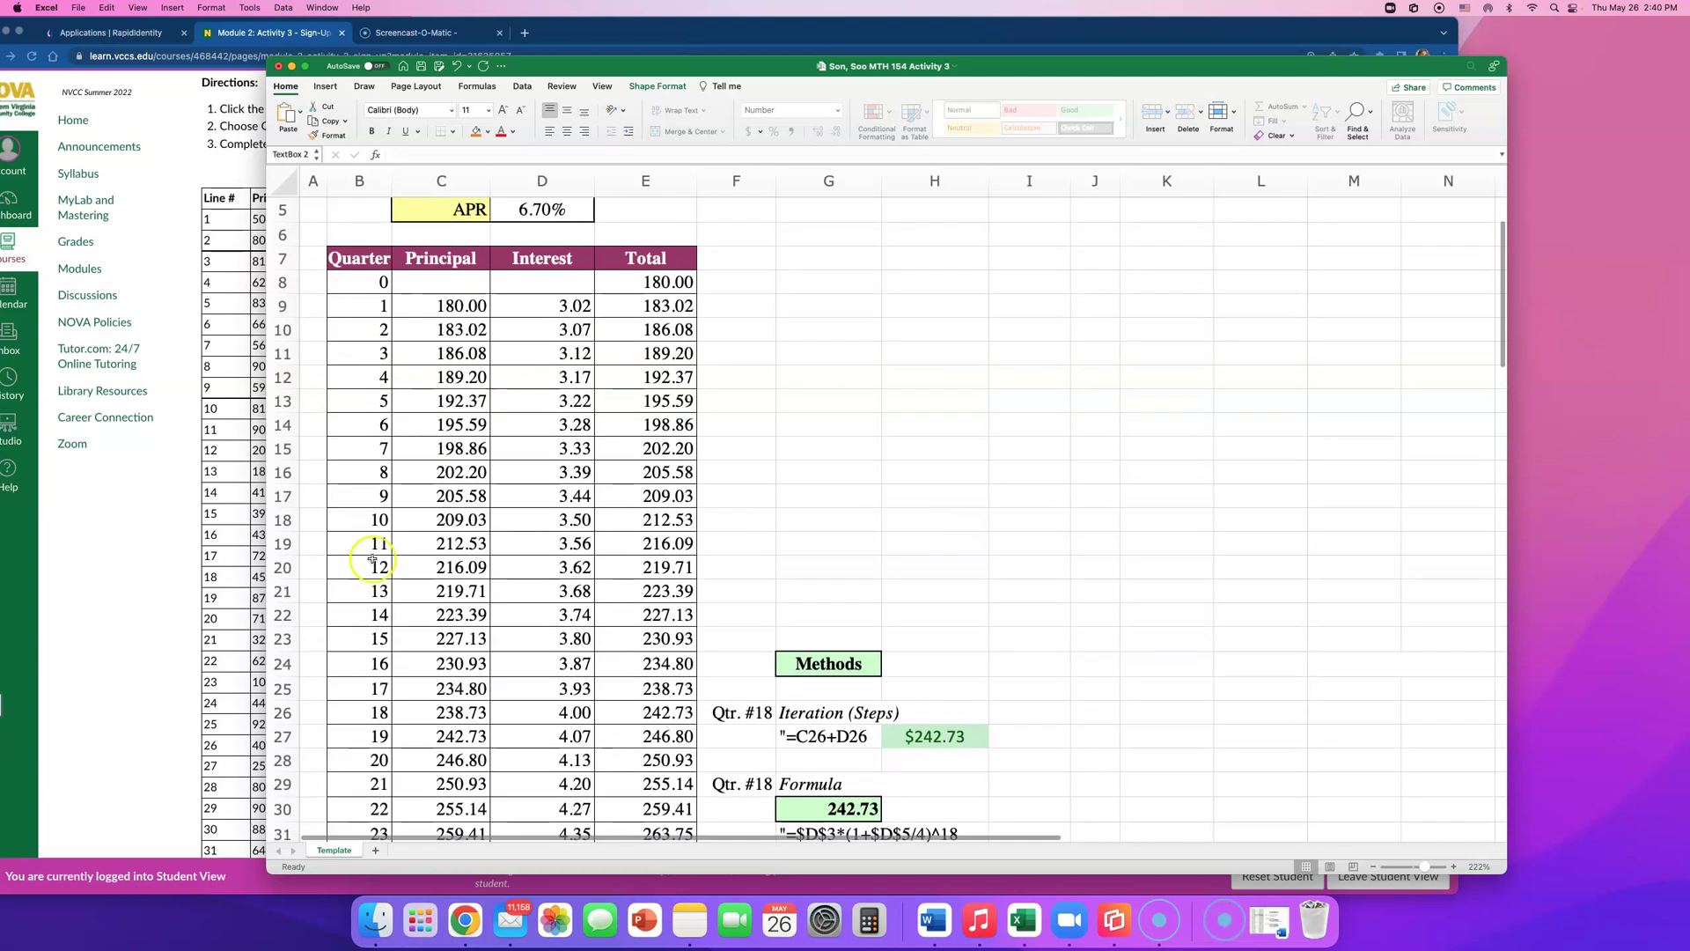